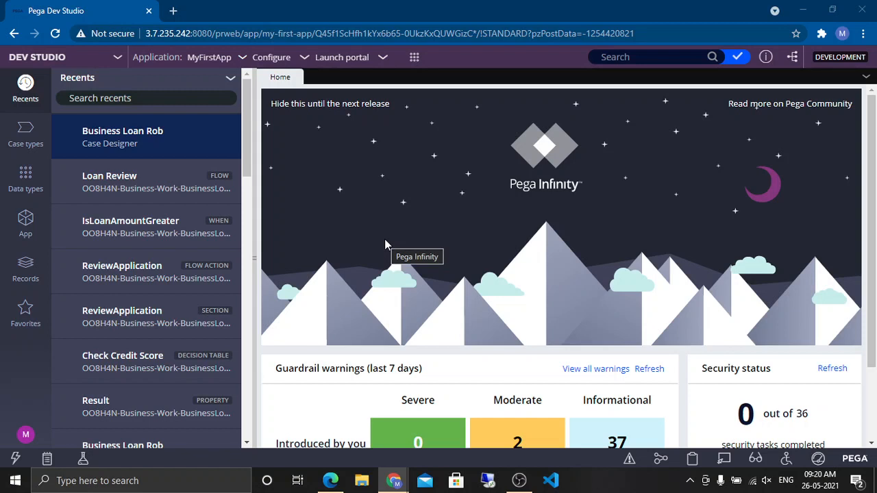
Step: Create a new data type labelled 'customer record' from the Data types explorer
click(26, 180)
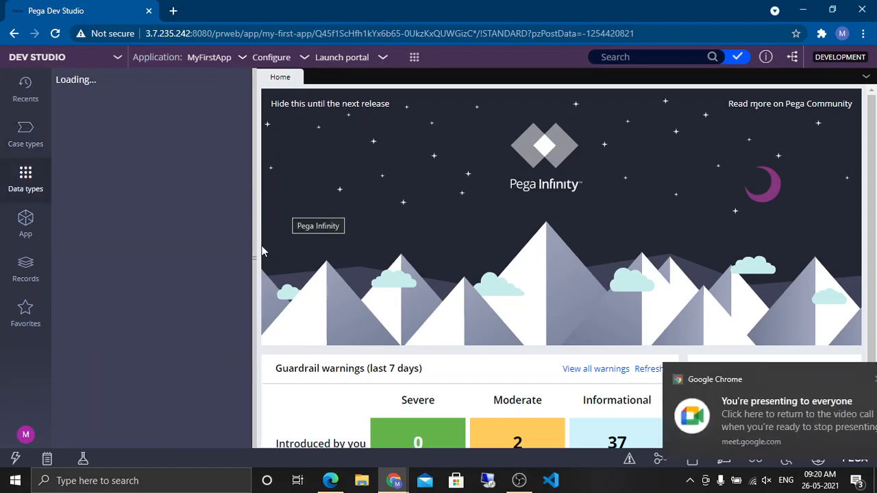
click(848, 378)
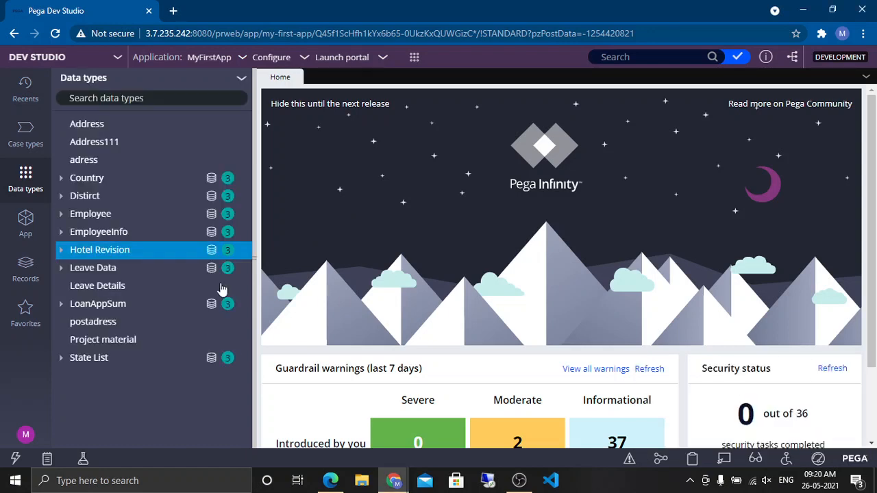
drag(254, 258, 289, 259)
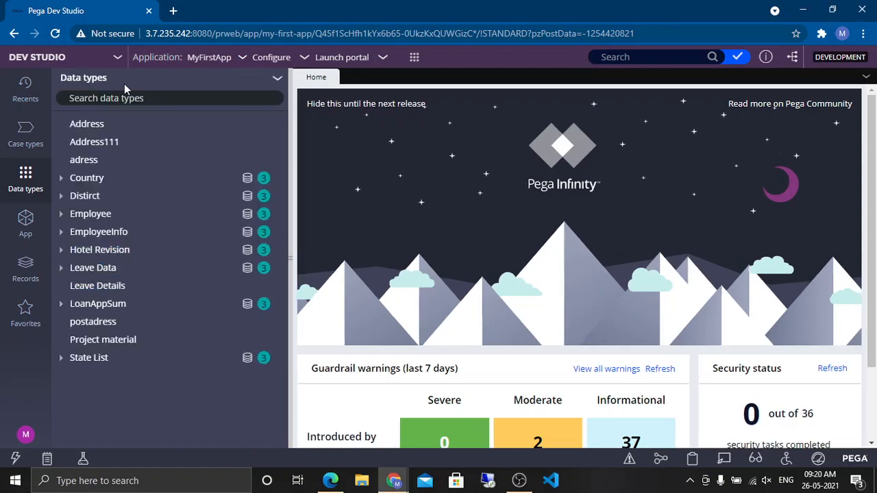
click(277, 83)
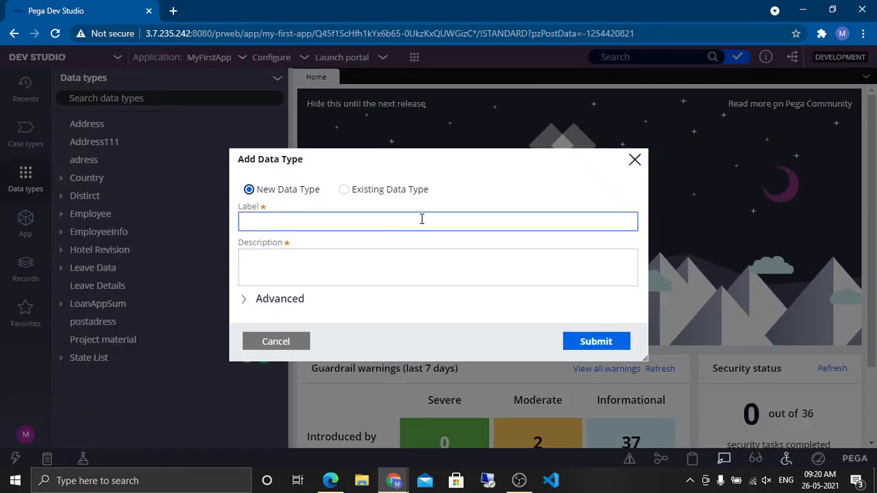
click(422, 218)
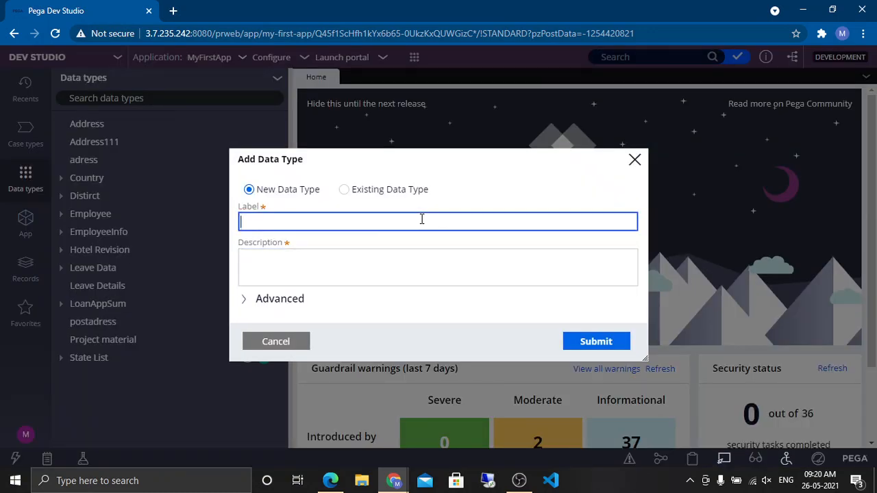
text(cutomer record)
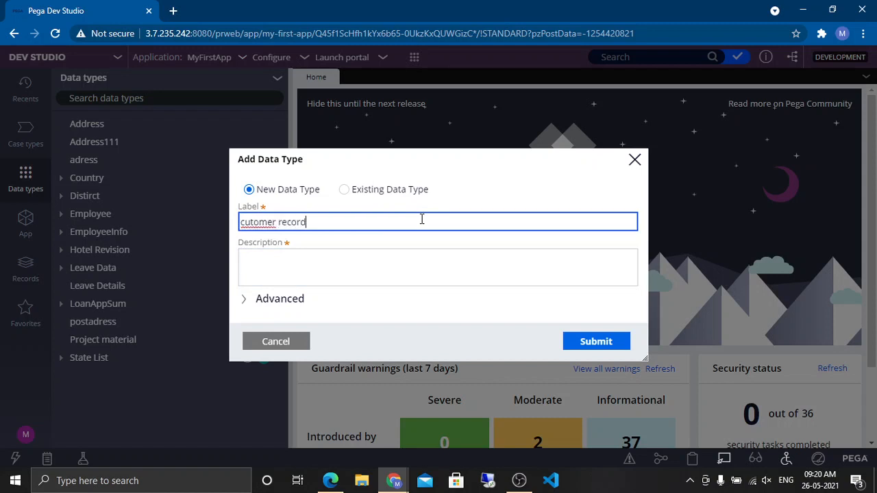
right_click(259, 222)
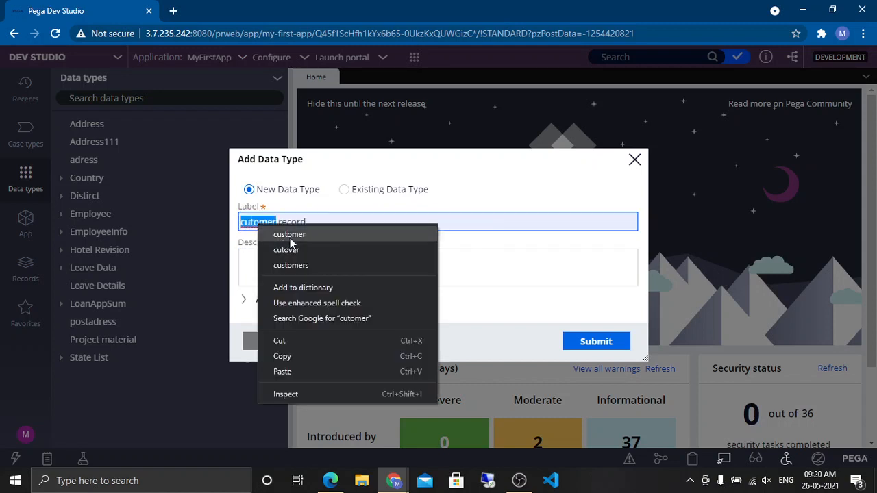
click(289, 234)
click(303, 252)
click(594, 340)
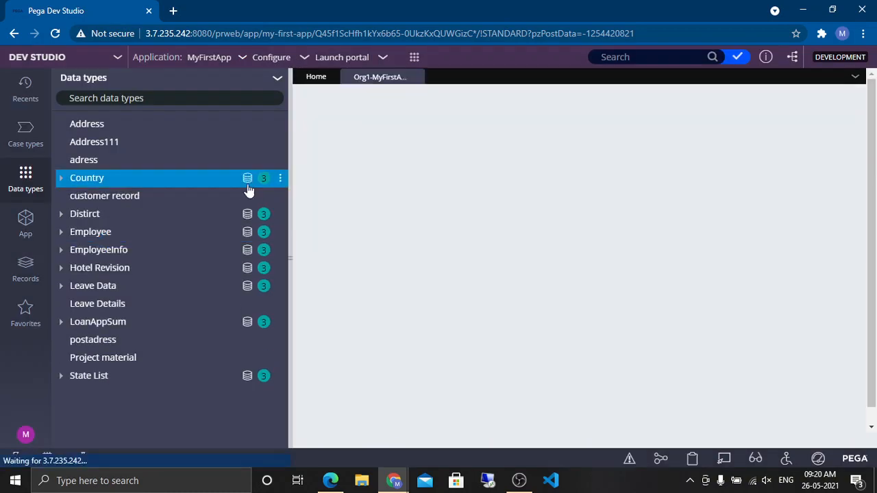
Step: Add an ID field of type Integer to the customer record data model
click(290, 258)
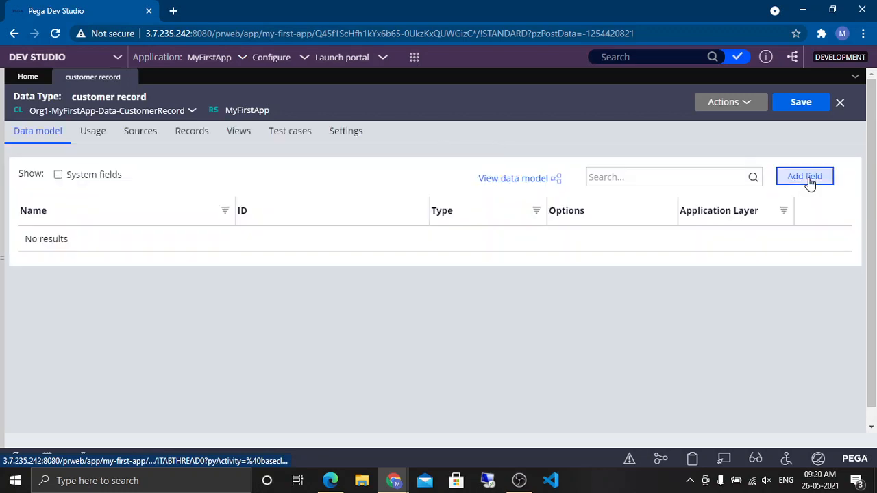
click(803, 180)
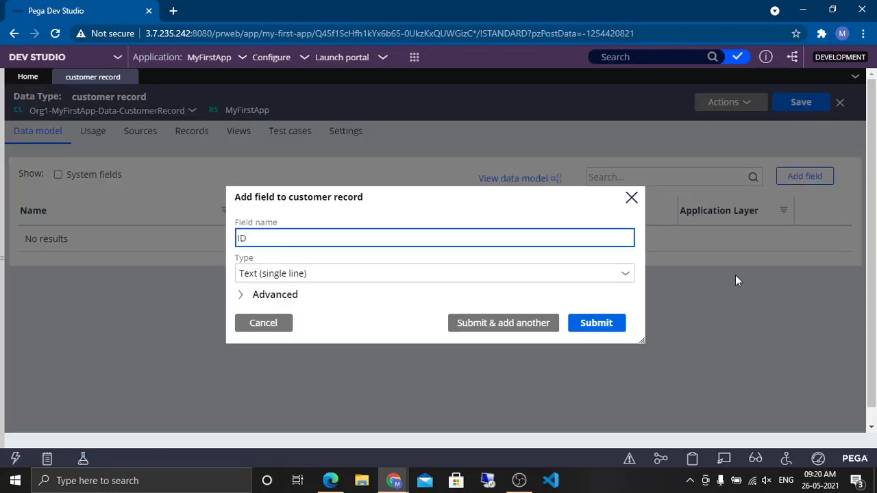
click(598, 273)
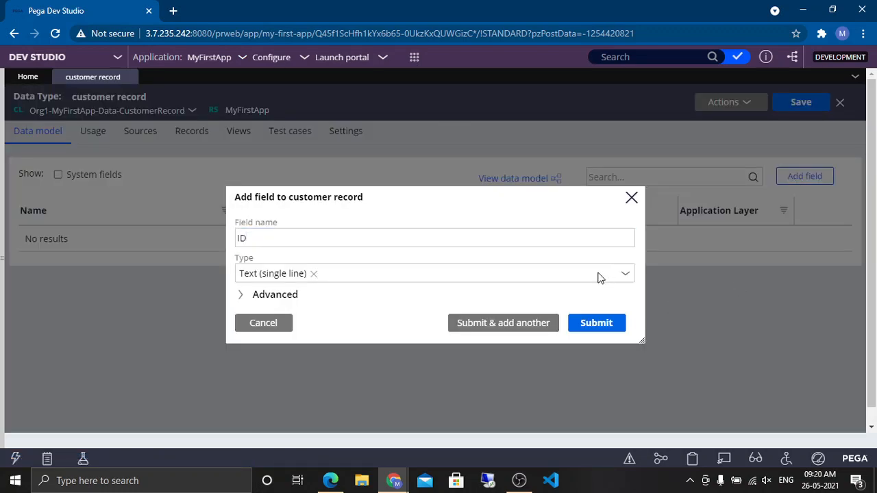
click(570, 277)
text(ini)
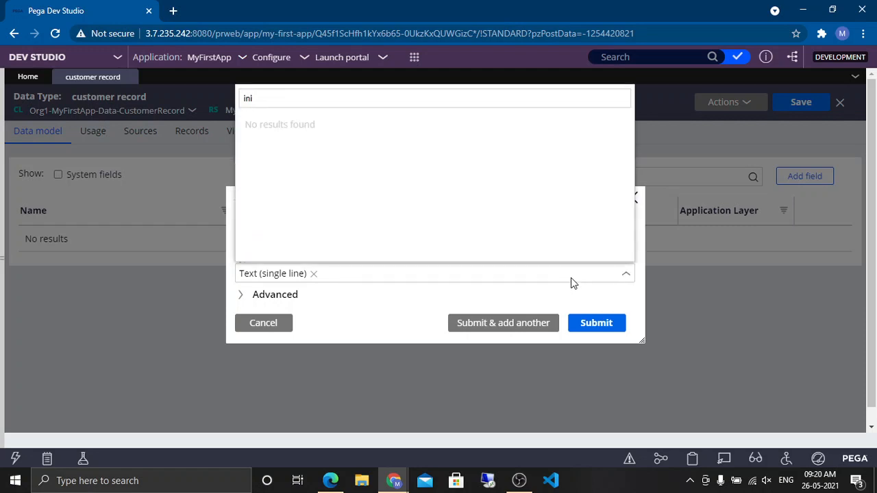
key(BackSpace)
text(t)
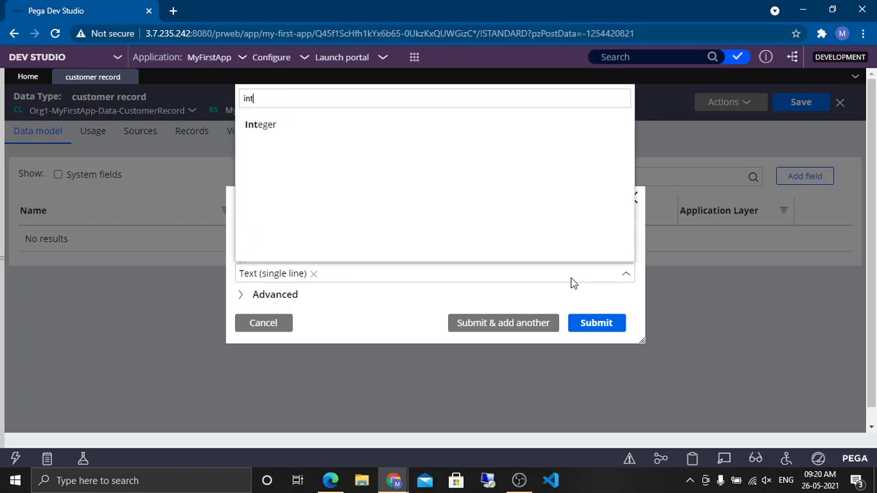
click(320, 133)
click(595, 331)
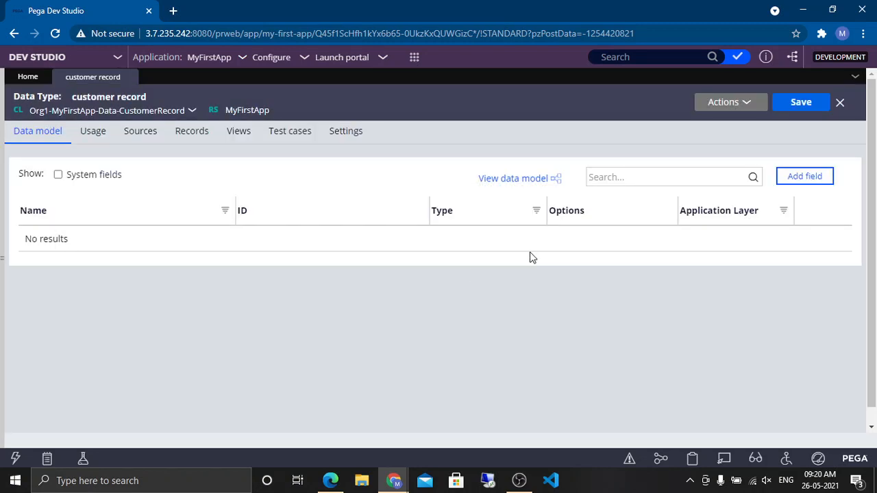
Step: Add a Name field of type Text (single line)
click(806, 177)
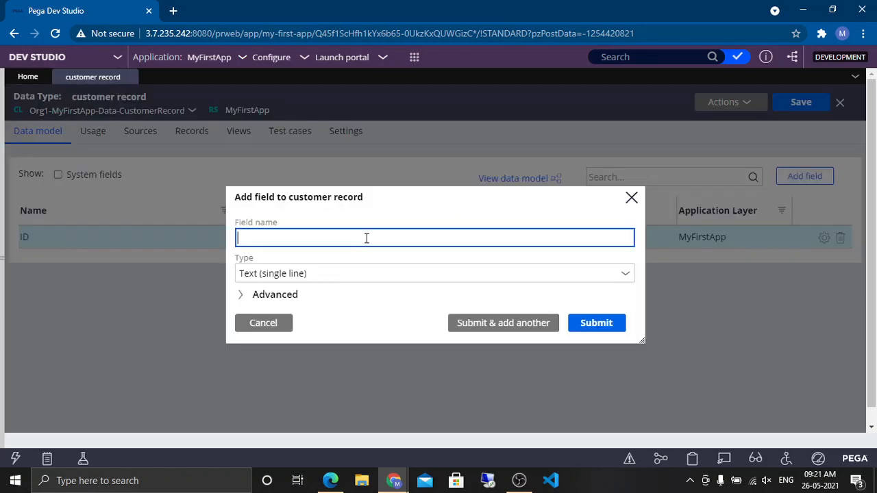
text(Name)
click(404, 300)
click(611, 325)
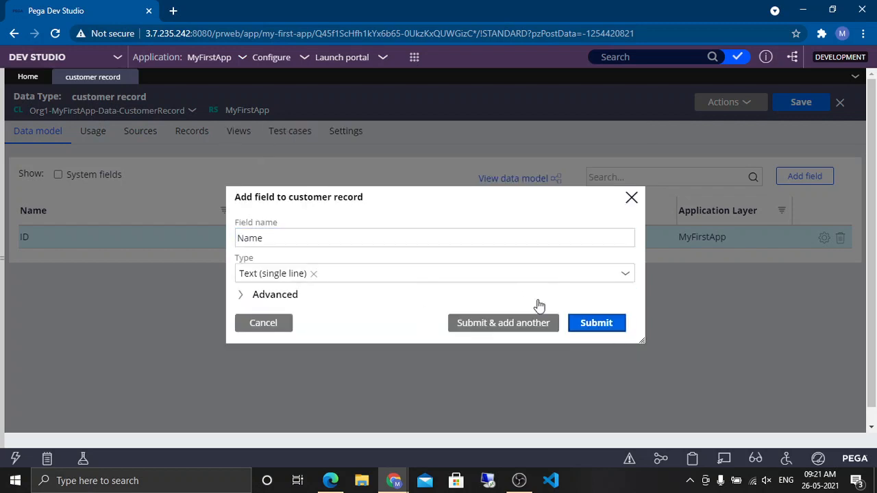
click(609, 319)
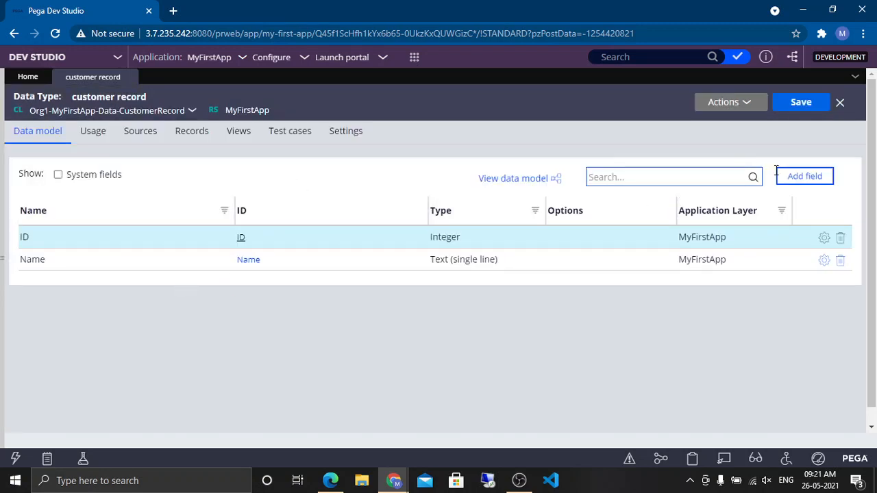
Step: Add address and phone fields of type Text (single line)
click(801, 178)
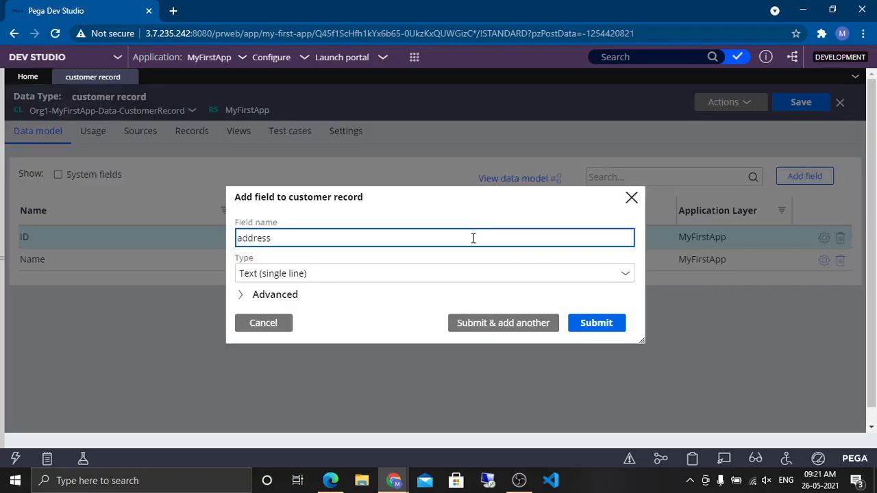
click(596, 324)
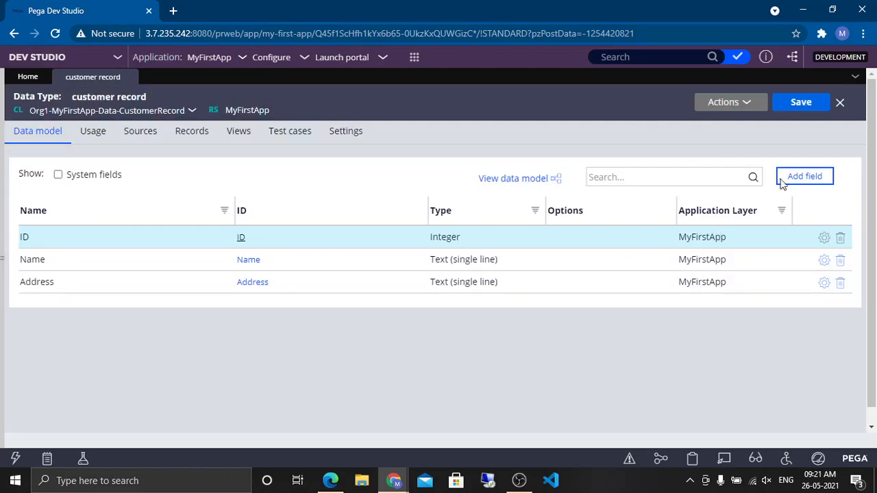
click(801, 177)
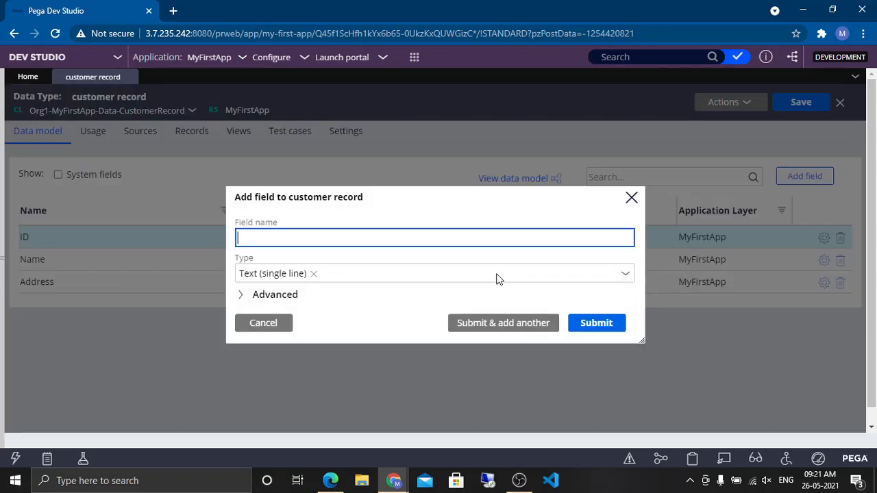
click(589, 333)
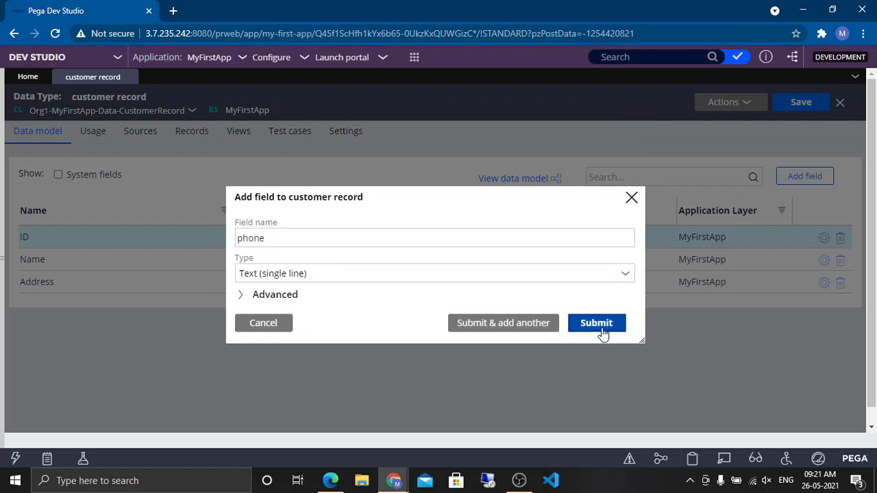
click(601, 334)
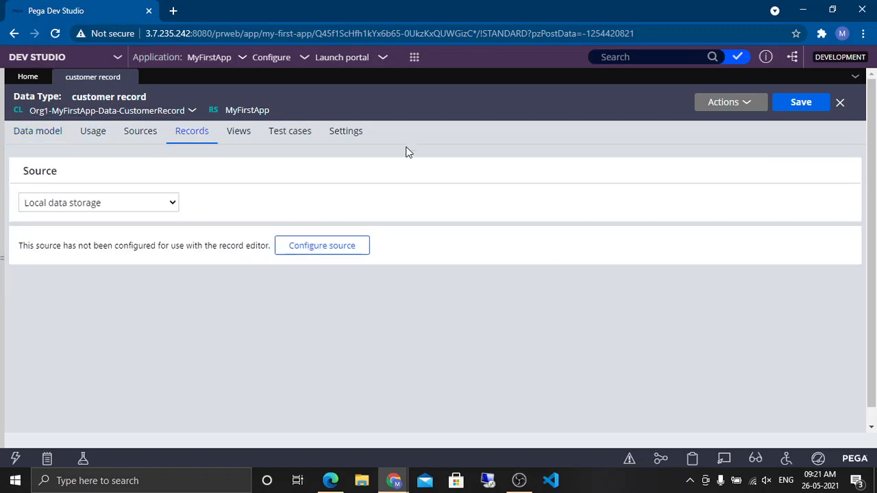
Step: Configure the local data storage source for record editor use, with ID as the key
click(365, 247)
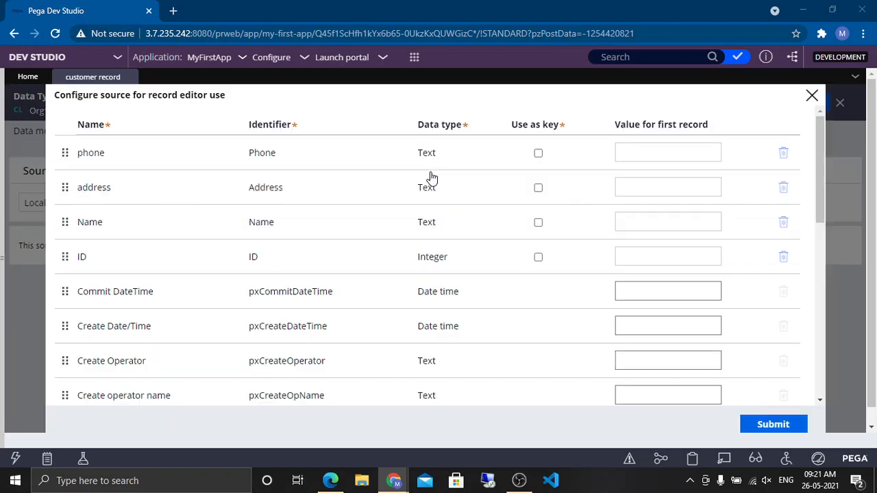
click(538, 257)
click(539, 257)
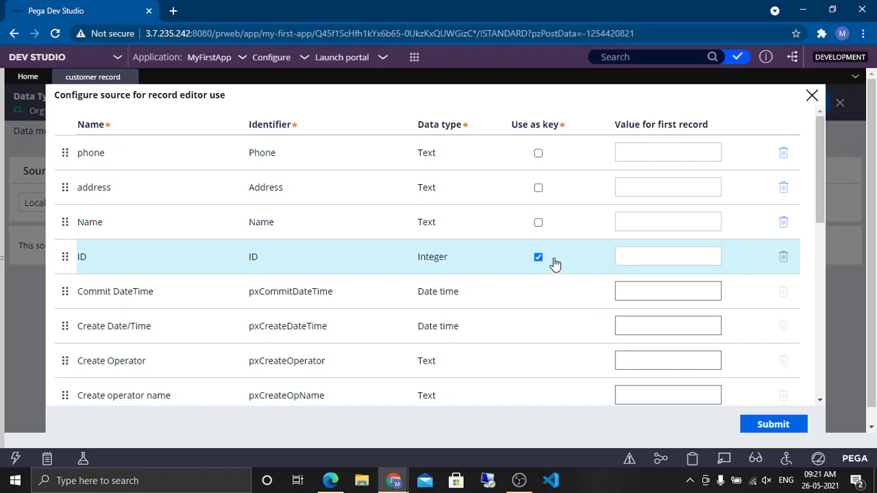
click(763, 425)
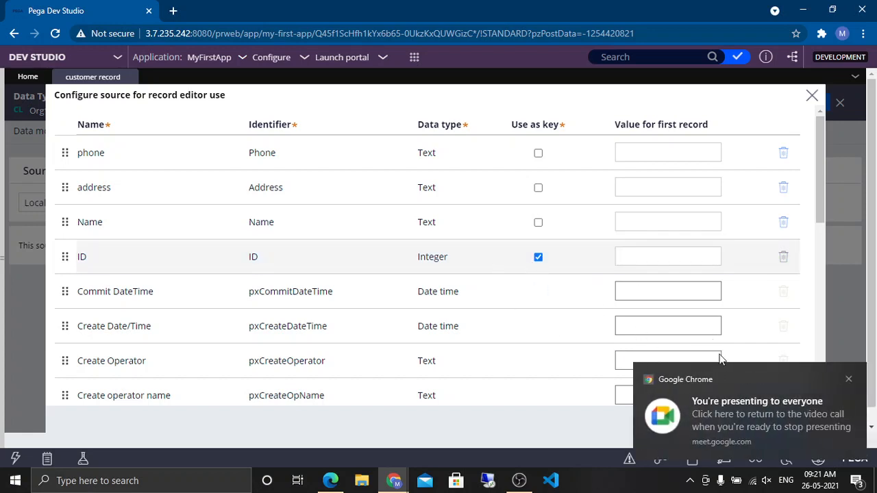
click(848, 379)
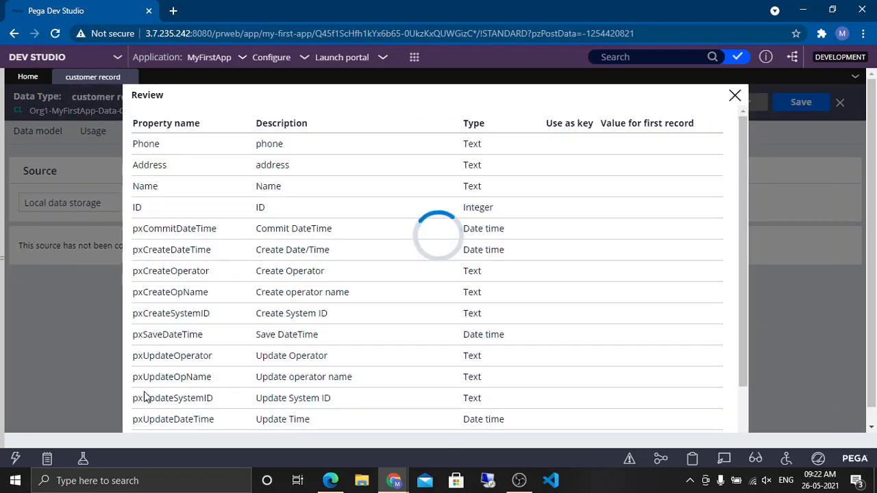
Step: Review the generated properties, database table, mapping rule, report definition and data pages, then close the review
scroll(131, 323, down, 2)
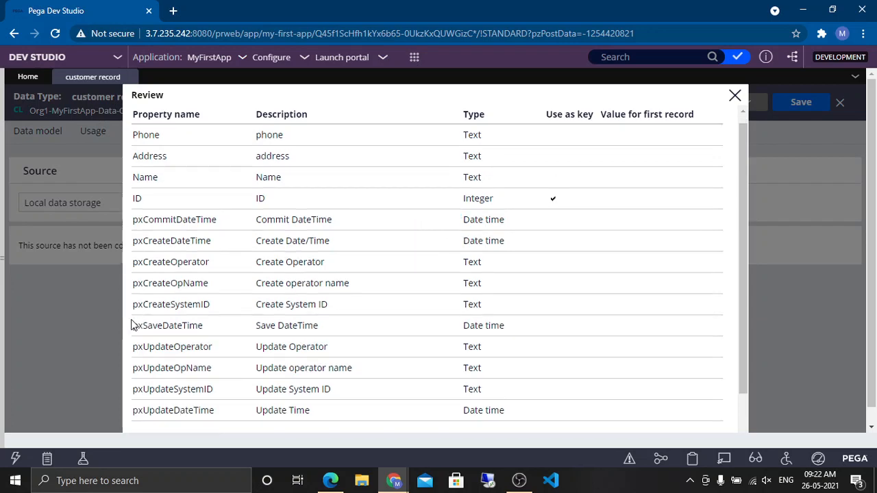
click(142, 398)
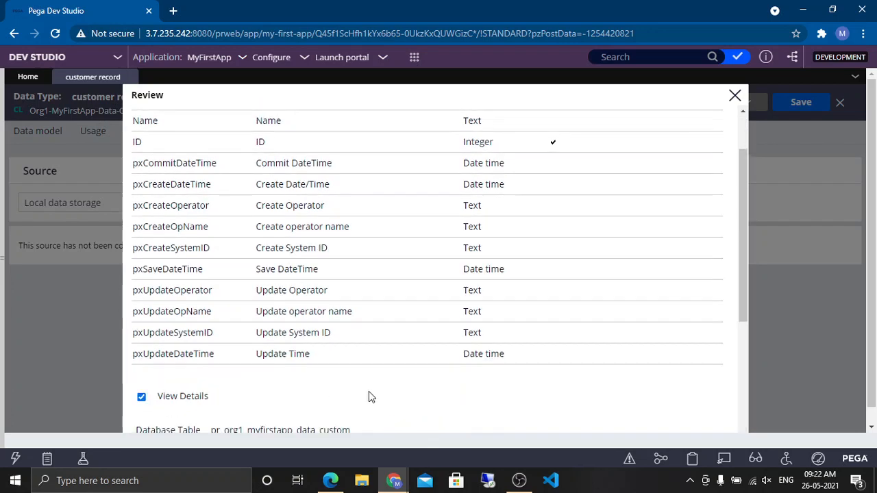
scroll(600, 369, down, 4)
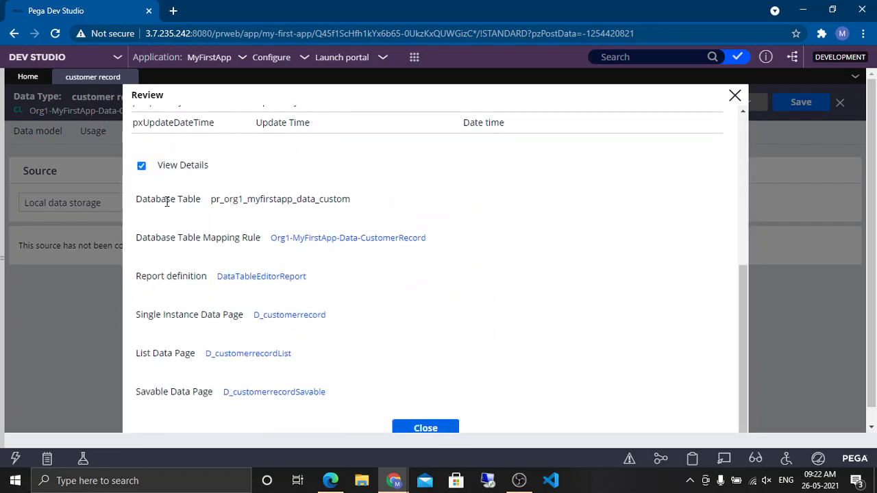
drag(207, 200, 136, 200)
click(289, 199)
drag(351, 199, 220, 201)
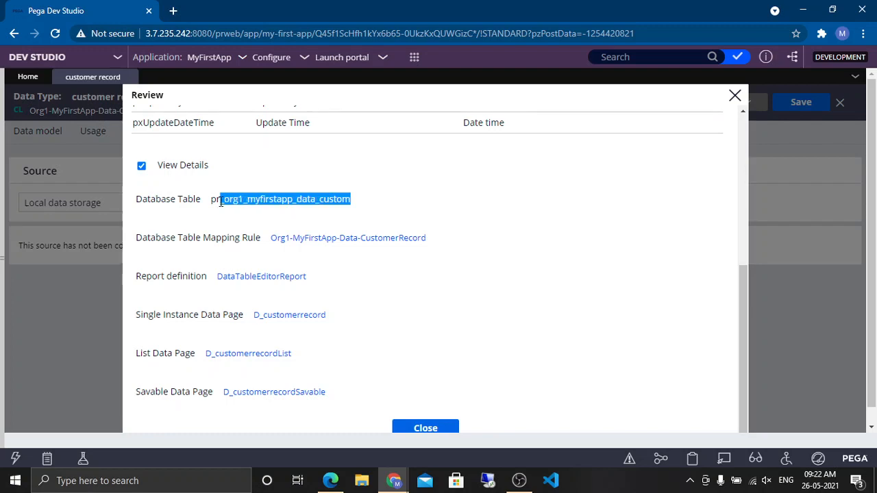
click(411, 282)
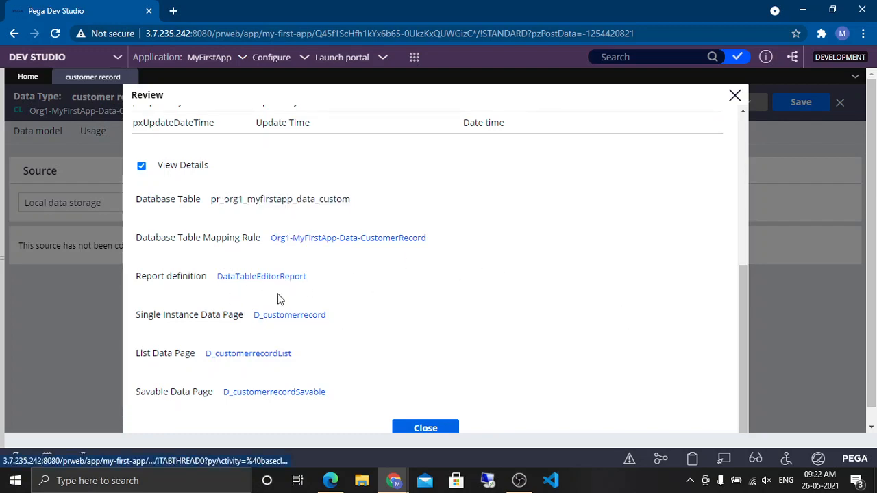
drag(245, 314, 198, 315)
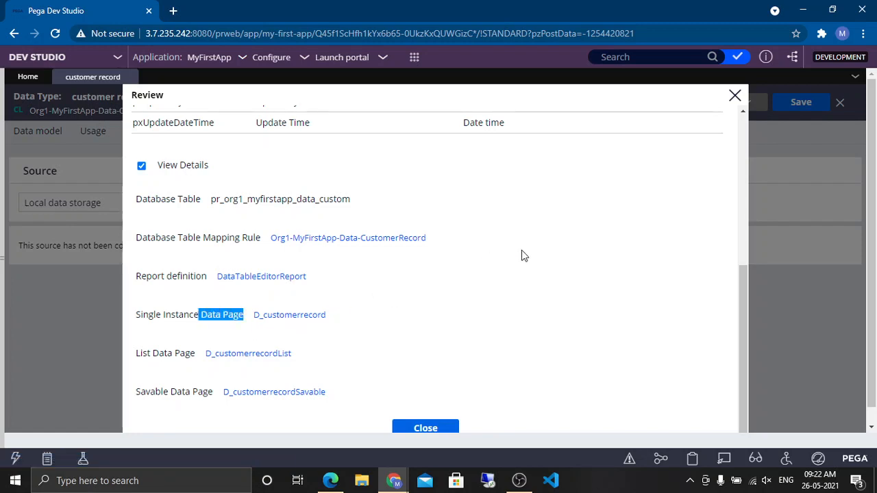
drag(185, 353, 152, 353)
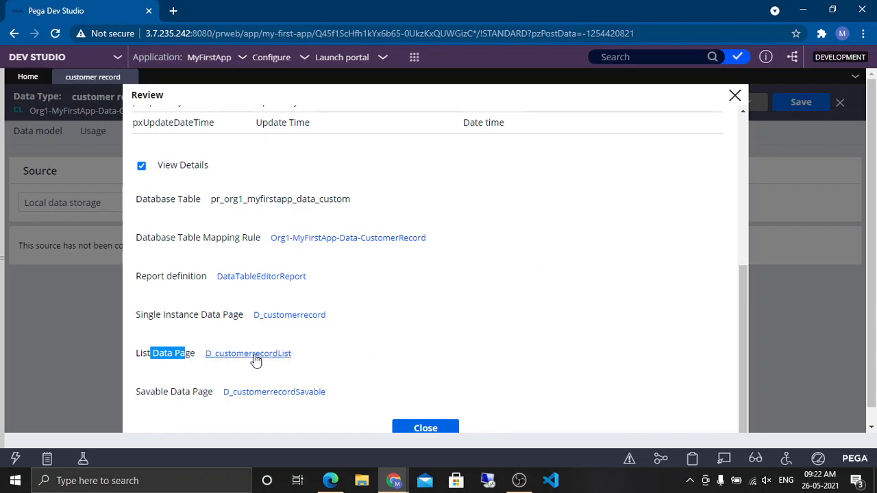
click(442, 332)
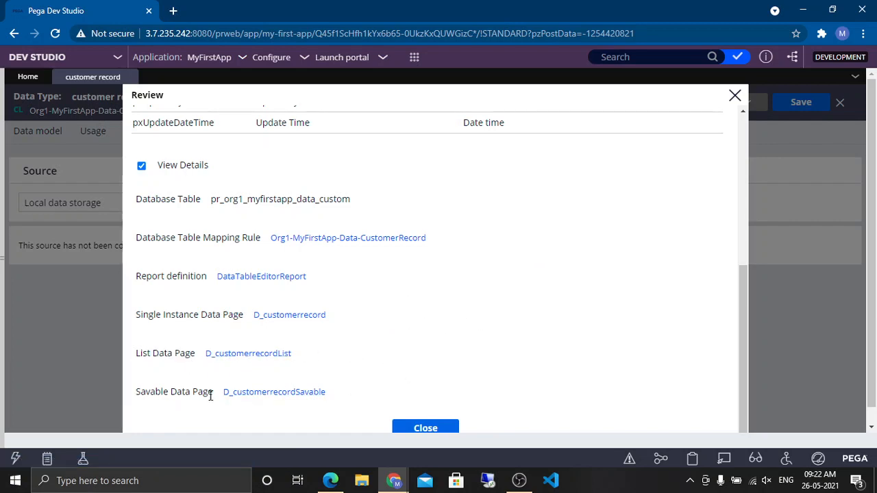
drag(216, 392, 146, 392)
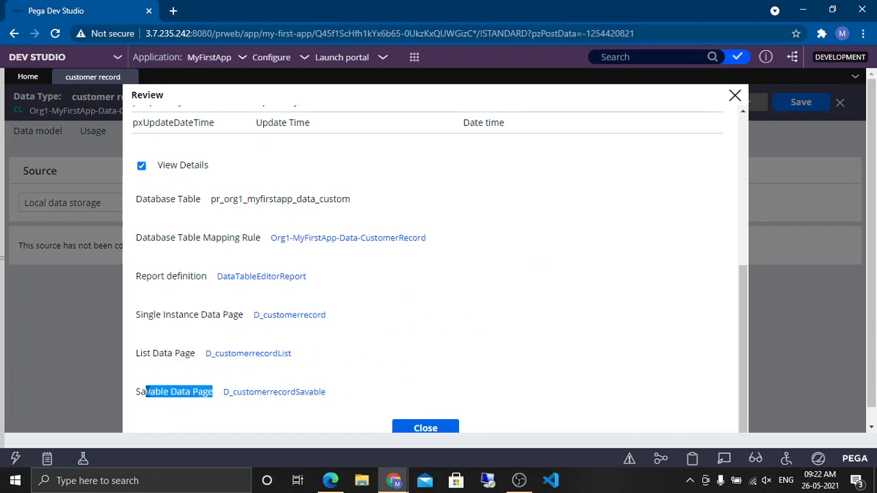
click(284, 374)
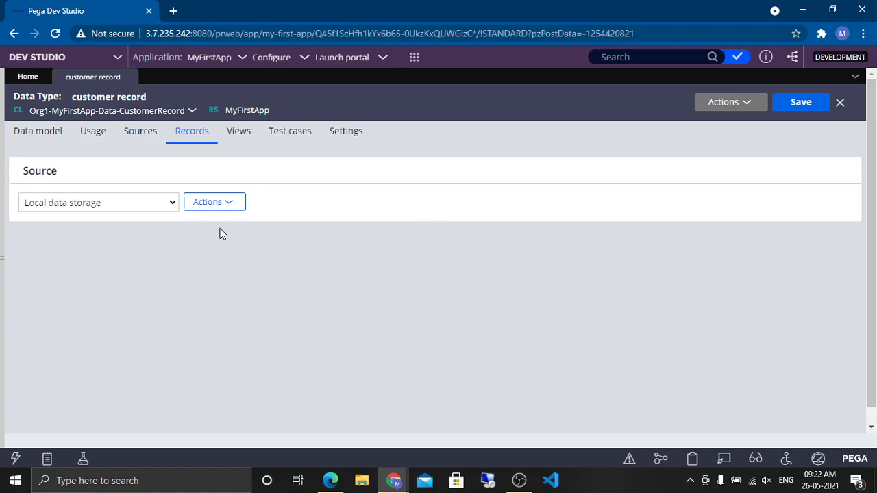
Step: Add three customer records: ID 1 'sector 12 chd' 'abc', ID 2 'sector 1 chd' 'xyz', ID 3 'rohini delhi' 'mno'
click(54, 359)
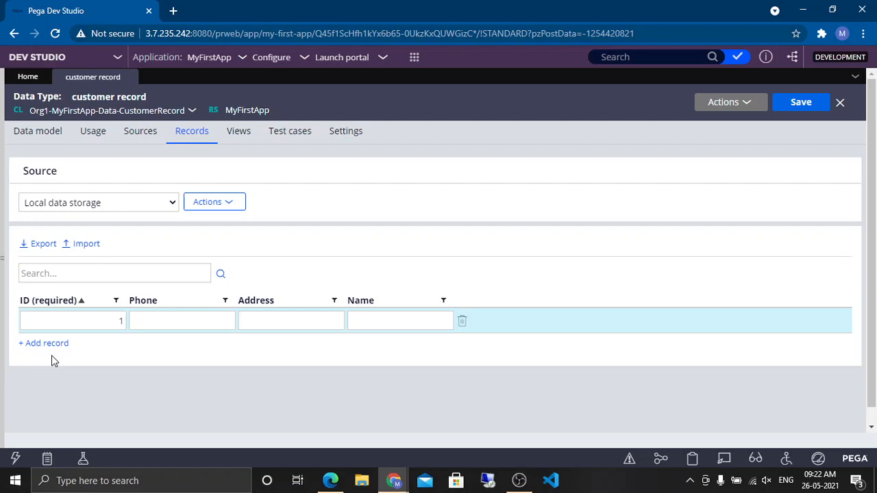
text(se)
text(abc)
click(43, 344)
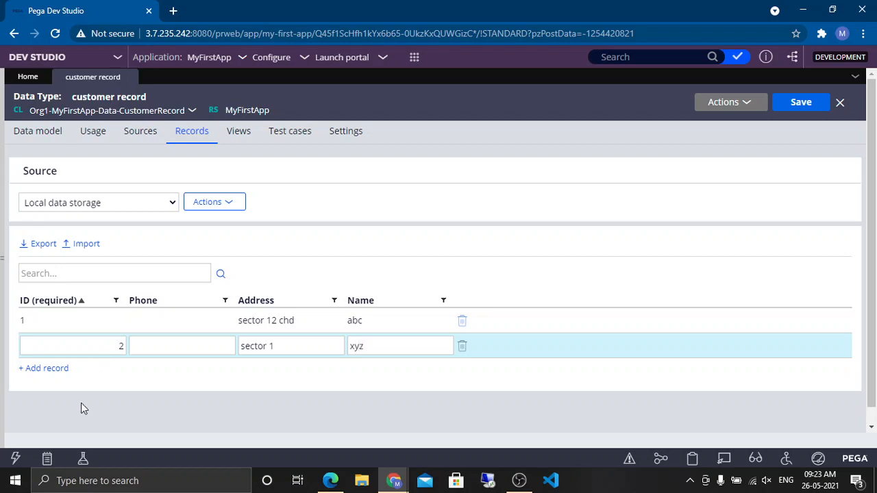
click(297, 349)
click(55, 372)
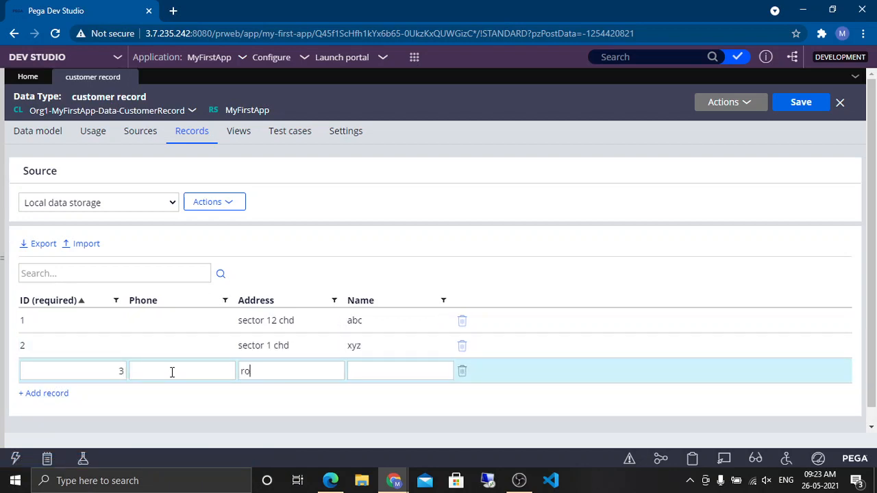
text(rohini delhi)
text(mno)
click(495, 210)
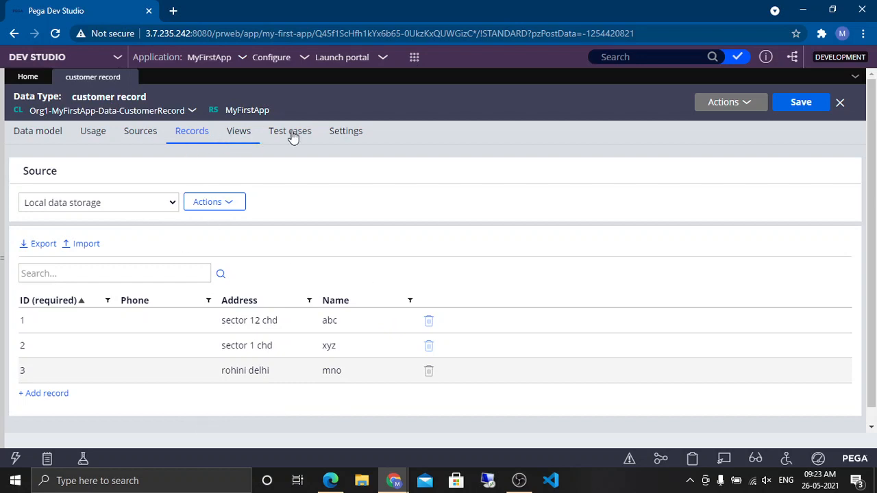
Step: Inspect the data type's database information settings, including the table name, then return to the records
click(332, 139)
click(71, 210)
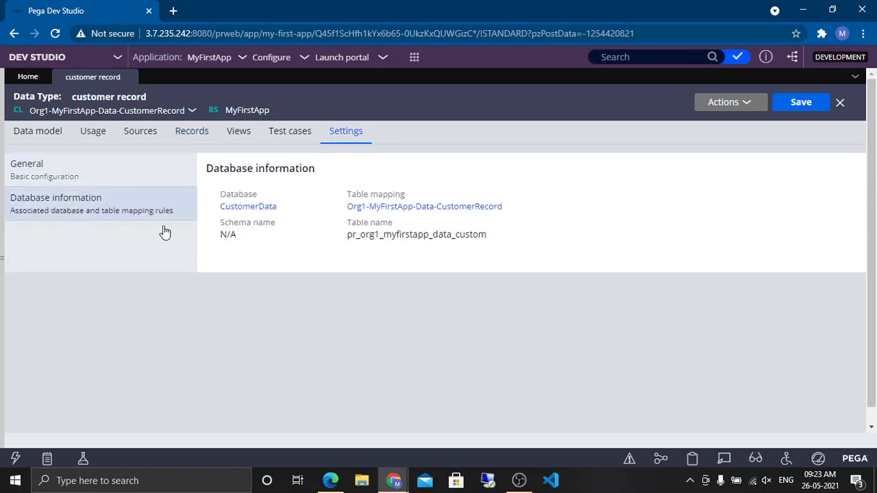
double_click(404, 235)
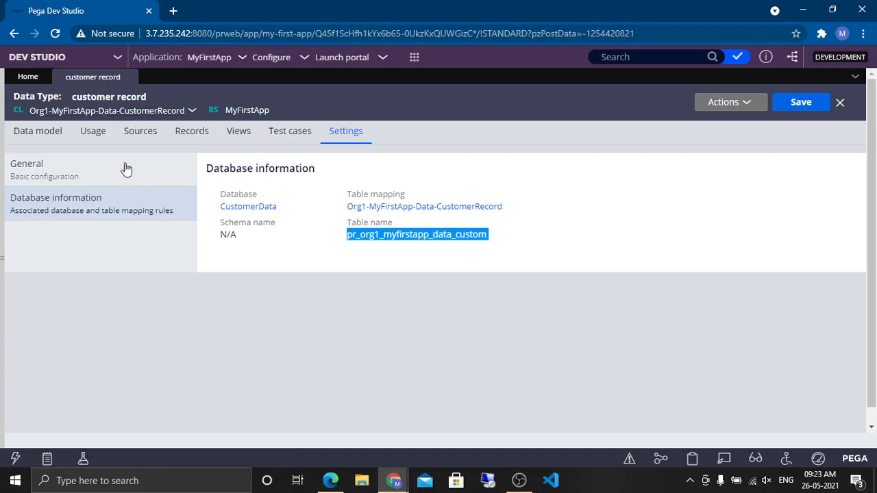
click(179, 135)
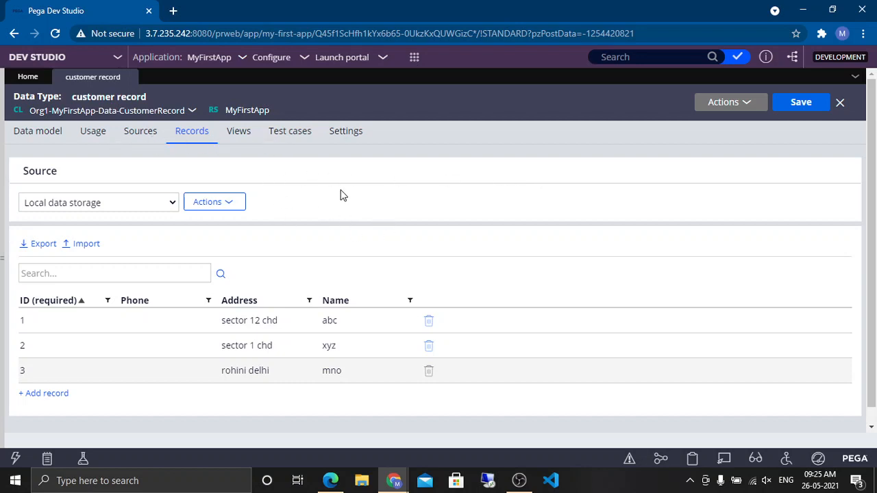
Step: Open the customer record data page from the sources list and review its definition, data source and parameters
click(134, 137)
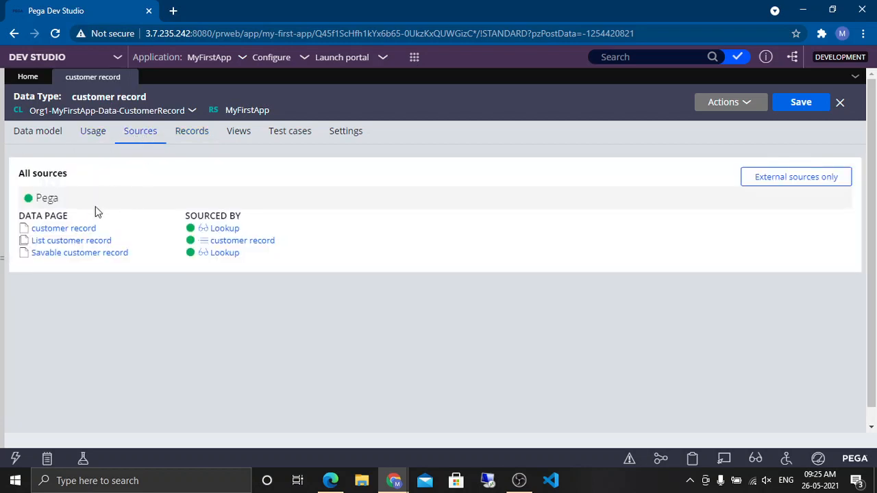
drag(77, 217, 19, 215)
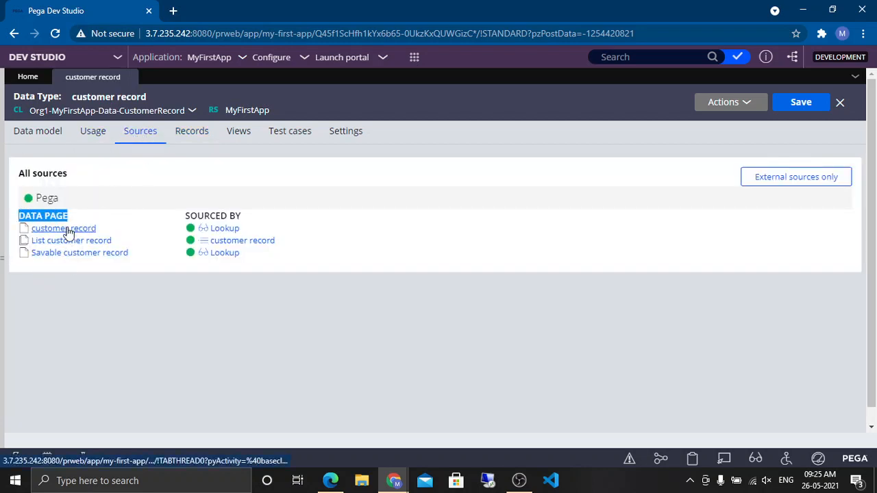
click(88, 232)
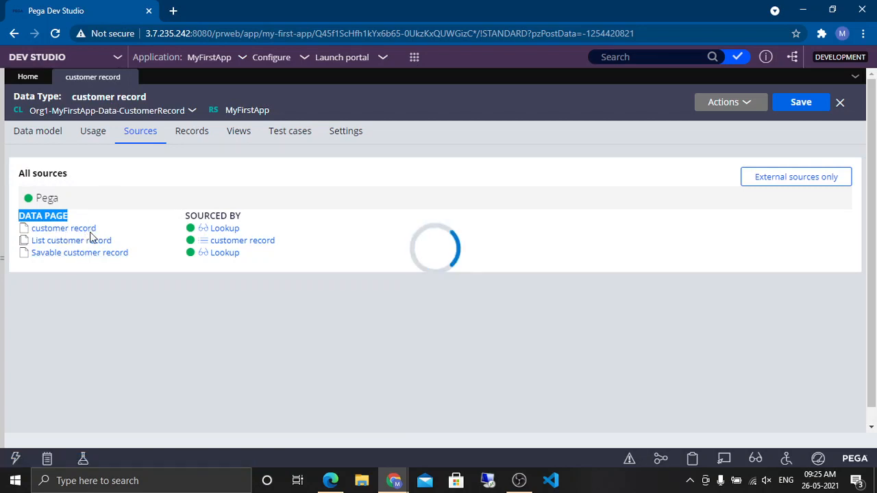
click(68, 232)
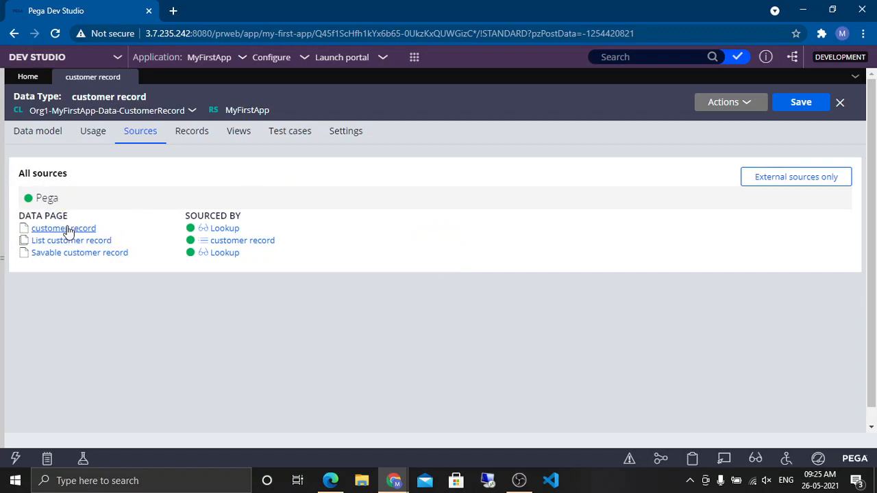
click(69, 231)
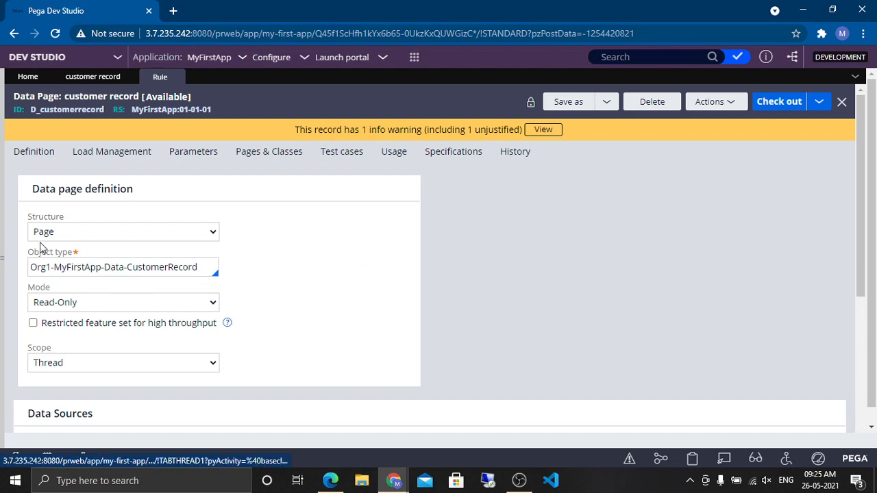
scroll(361, 301, down, 1)
scroll(361, 307, down, 4)
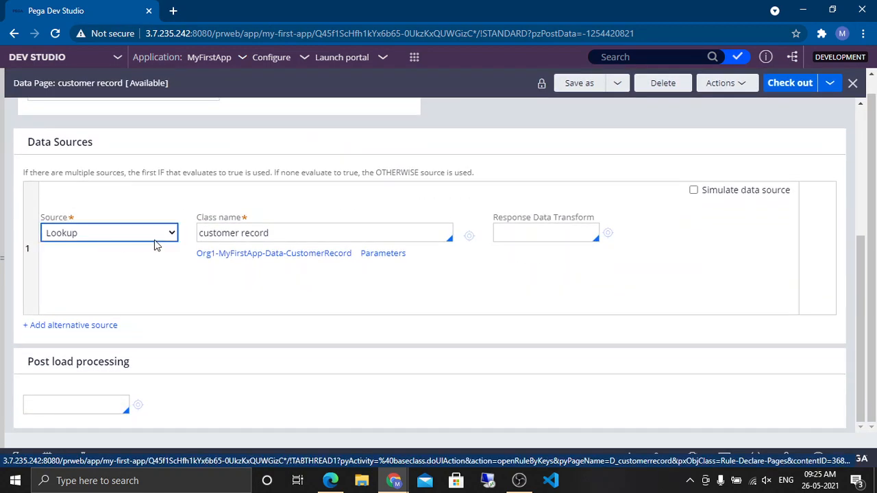
scroll(335, 180, up, 5)
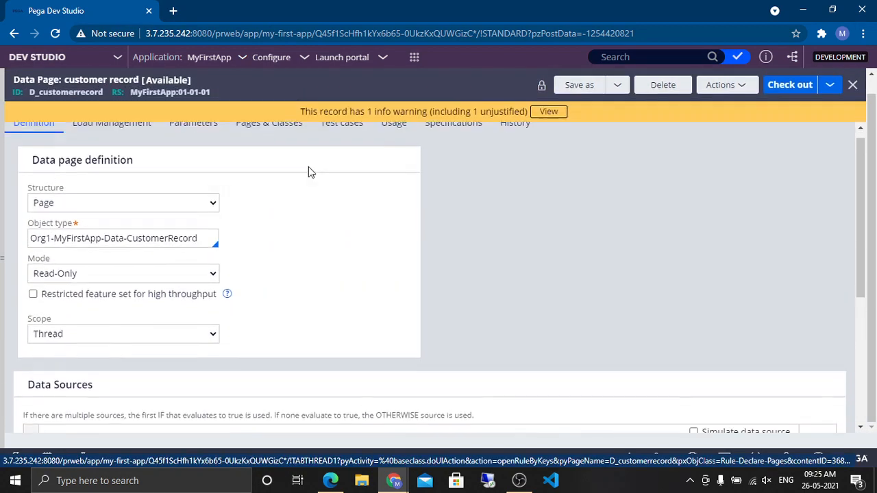
click(193, 152)
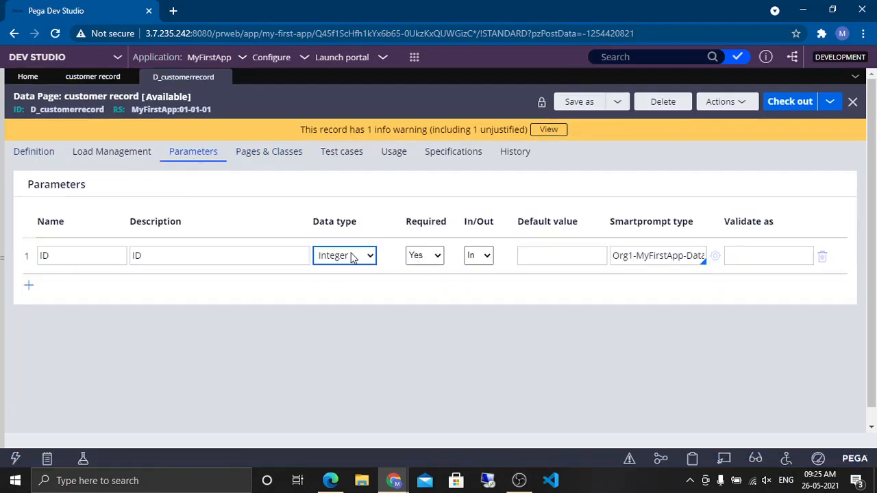
click(42, 160)
click(91, 78)
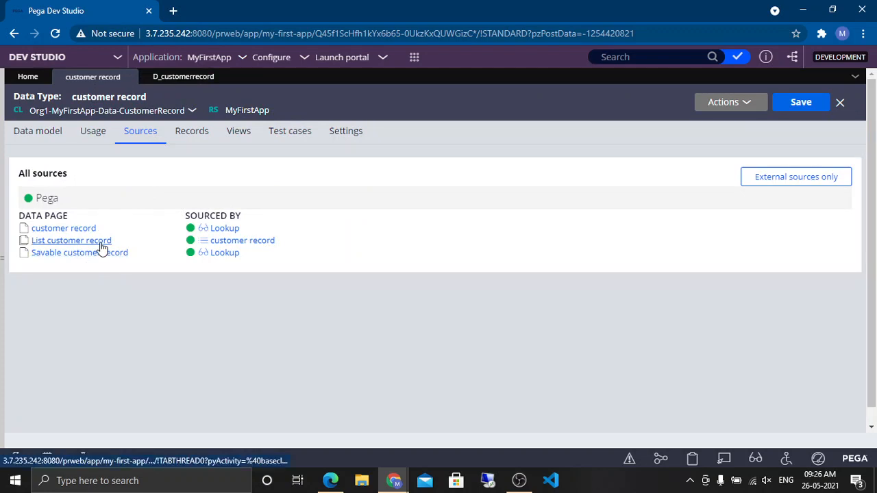
Step: Open the List customer record data page and review its definition and report definition data source
click(100, 241)
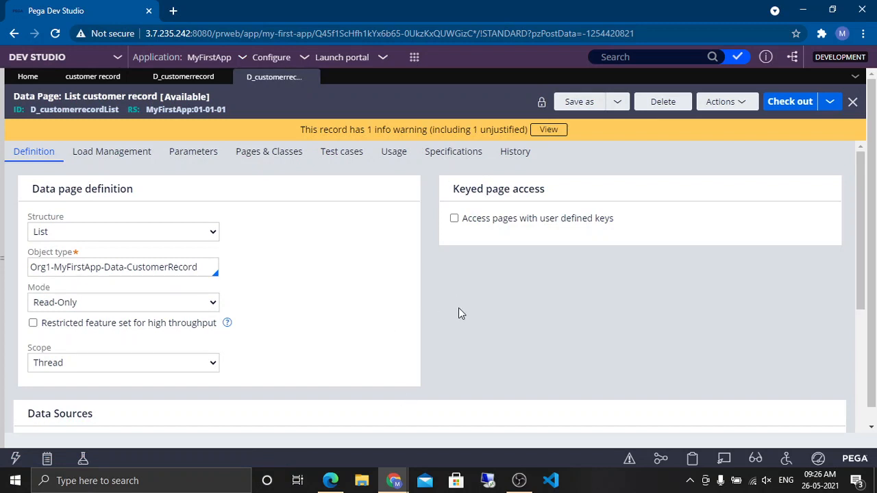
scroll(446, 317, down, 1)
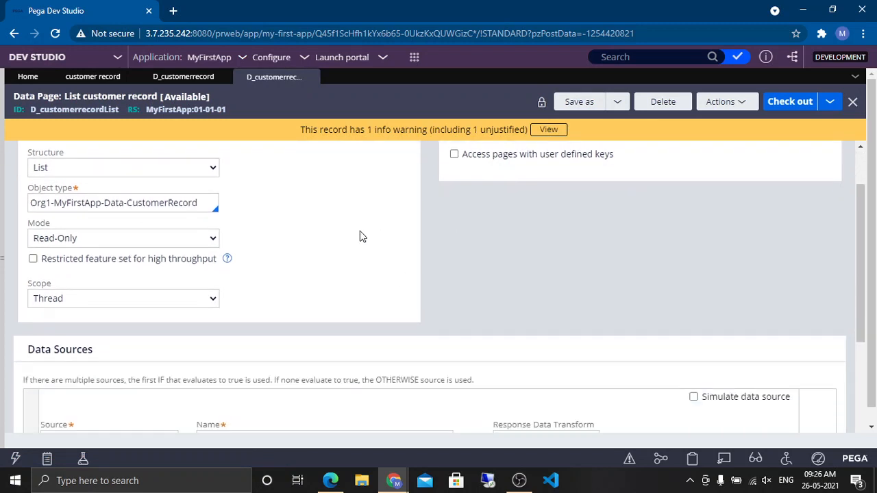
scroll(342, 187, up, 1)
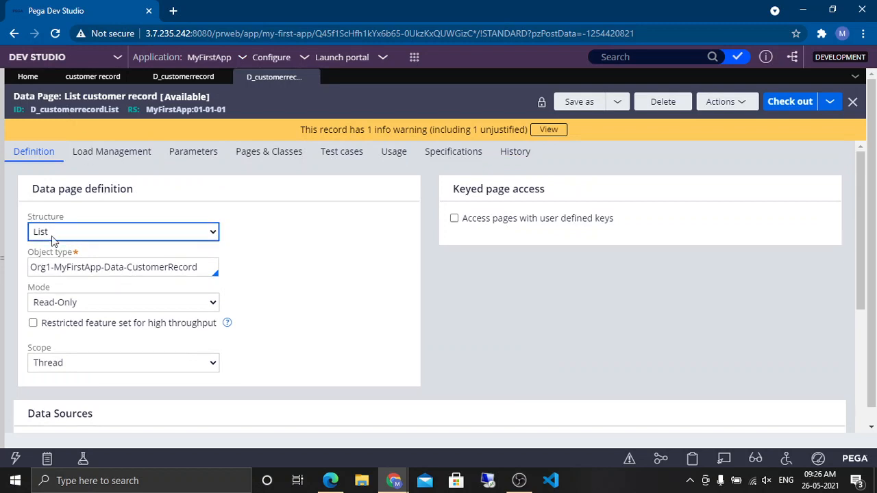
scroll(323, 283, down, 2)
scroll(324, 283, down, 2)
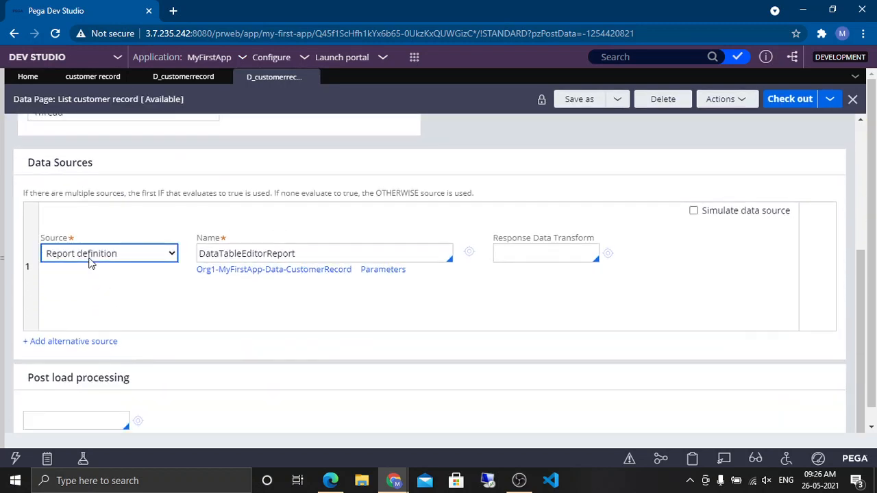
Step: Open the DataTableEditorReport report definition and review its columns and filters
click(470, 257)
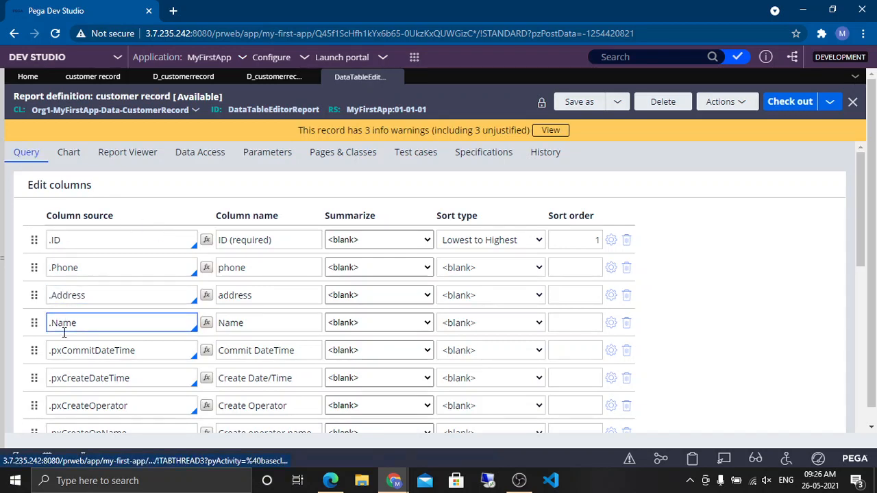
scroll(62, 339, down, 5)
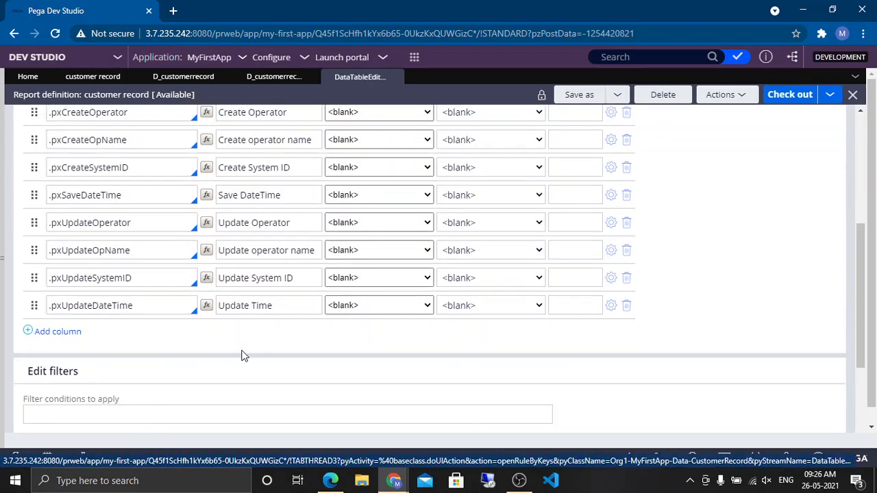
scroll(277, 337, up, 6)
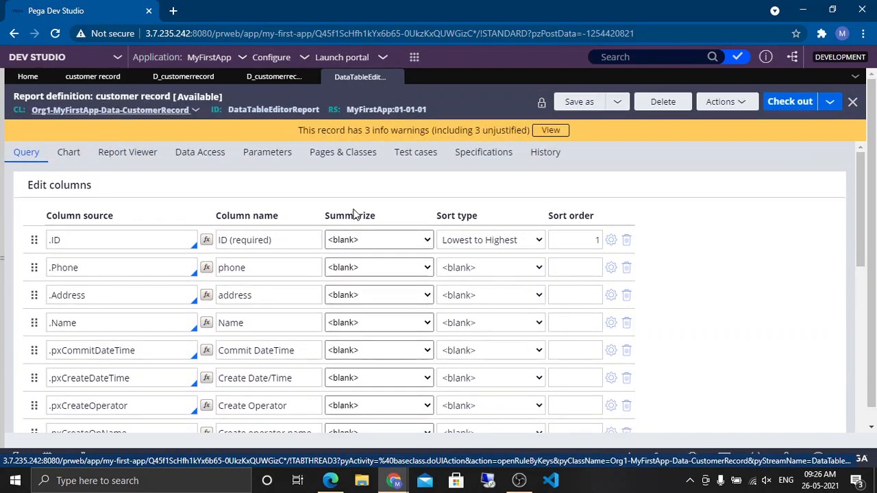
scroll(671, 298, down, 1)
scroll(671, 298, down, 6)
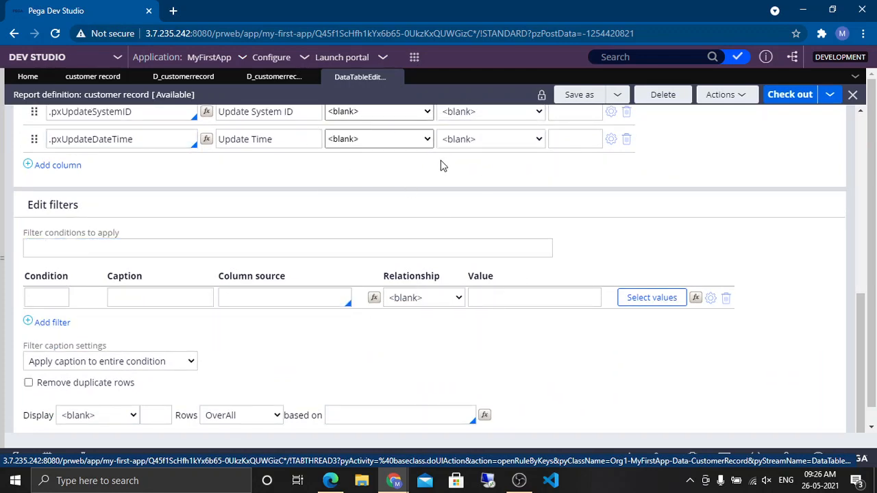
scroll(407, 239, up, 5)
scroll(407, 239, up, 3)
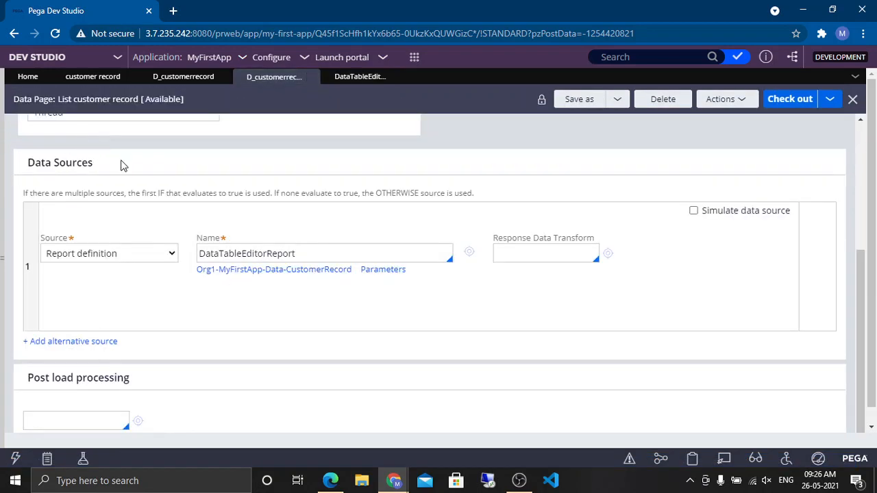
scroll(122, 166, up, 4)
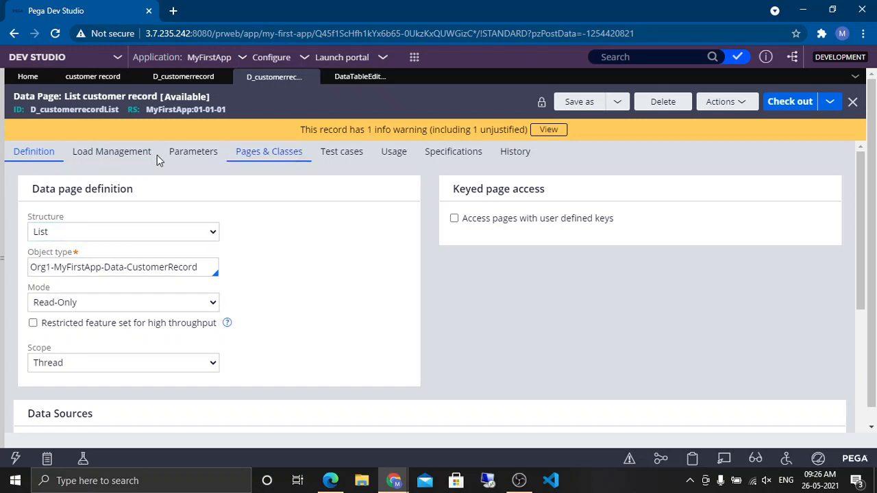
click(95, 77)
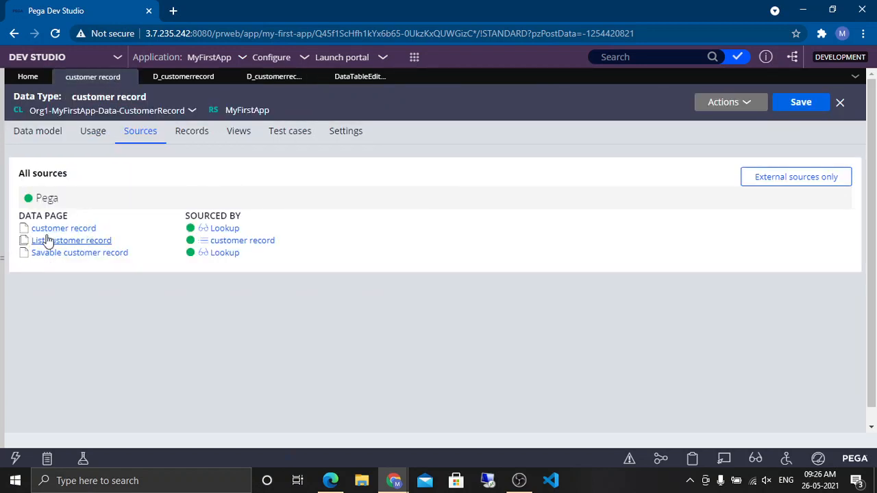
Step: Open the Savable customer record data page, compare it with the other data page tabs, and close the report definition tab
click(75, 254)
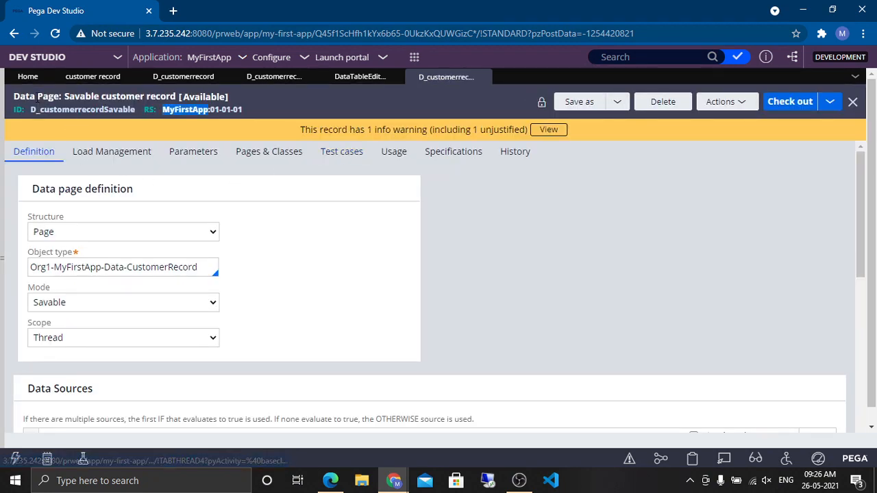
click(363, 77)
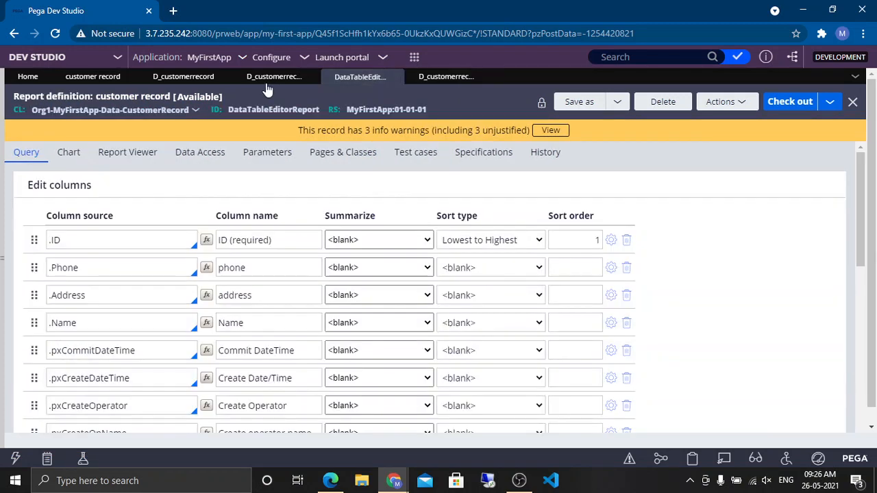
click(269, 78)
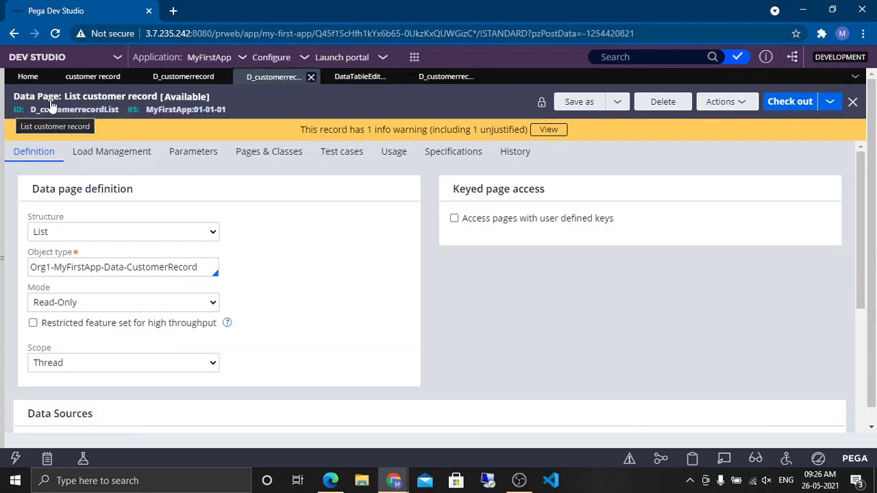
click(451, 80)
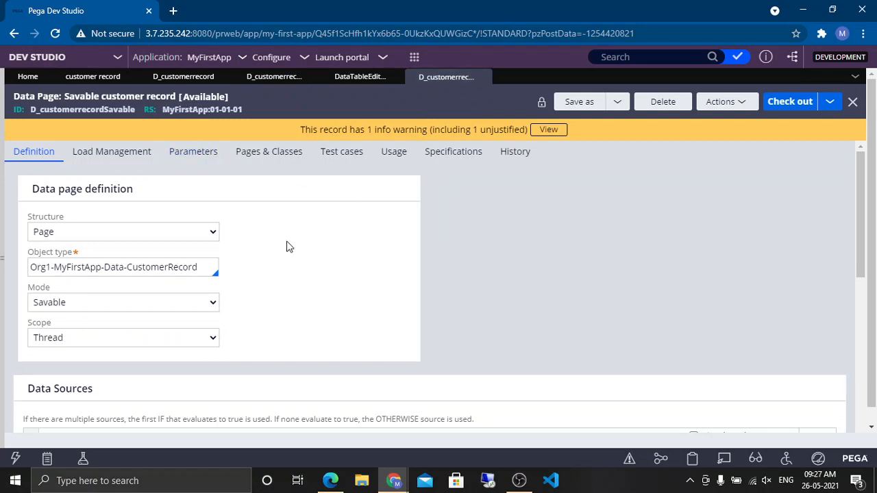
click(359, 80)
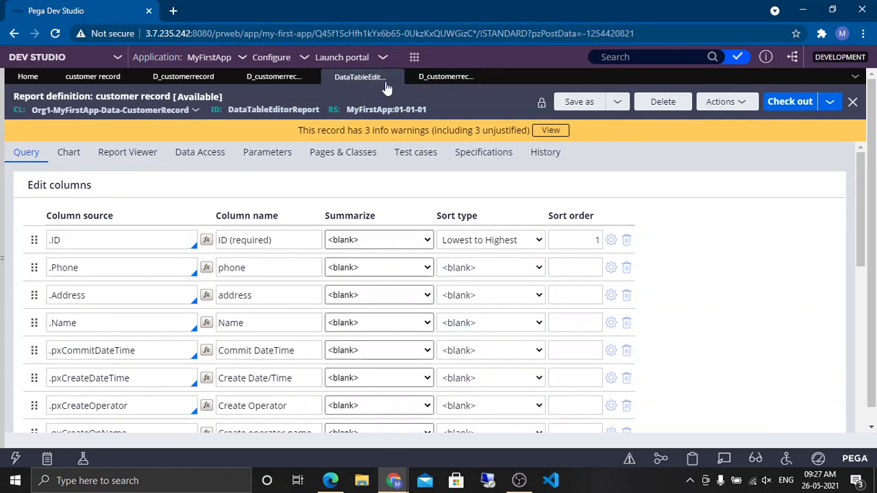
click(395, 76)
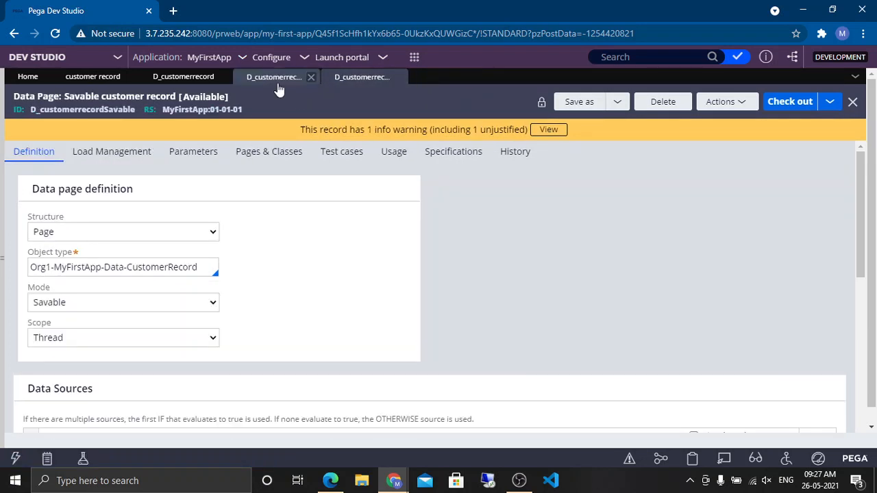
click(277, 80)
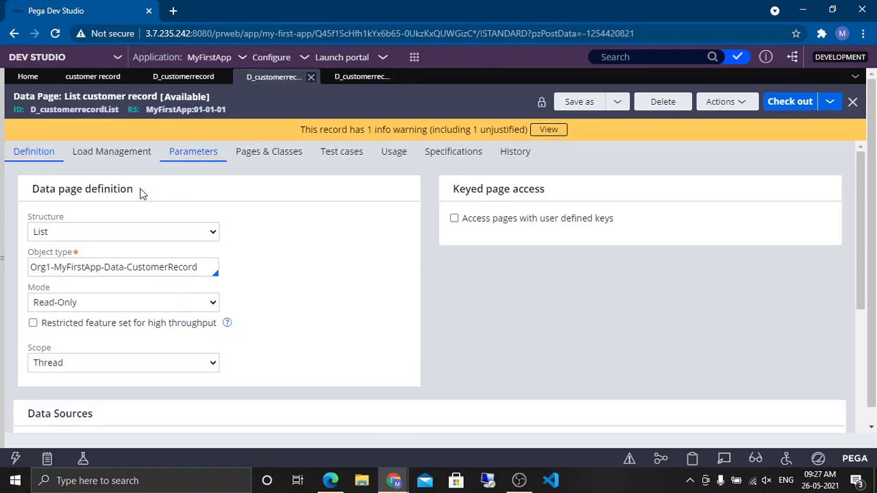
click(185, 77)
click(336, 80)
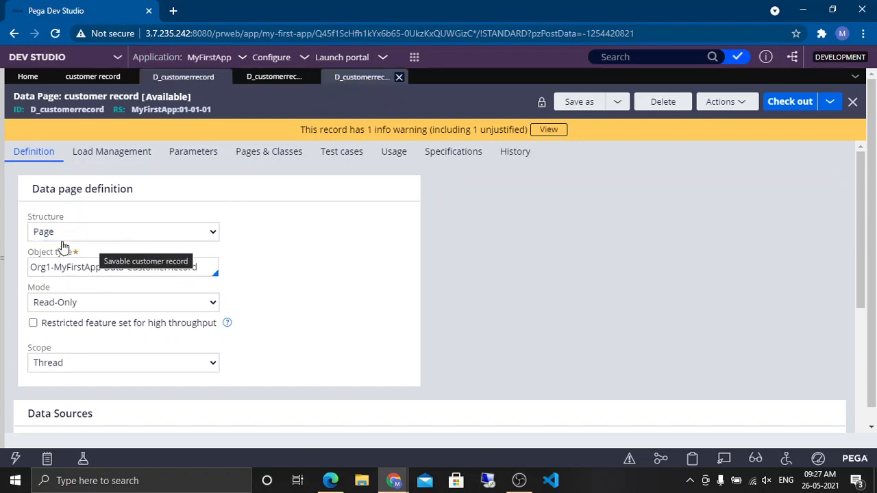
Step: Review the Savable customer record data page's mode options, data source and data save options
click(51, 210)
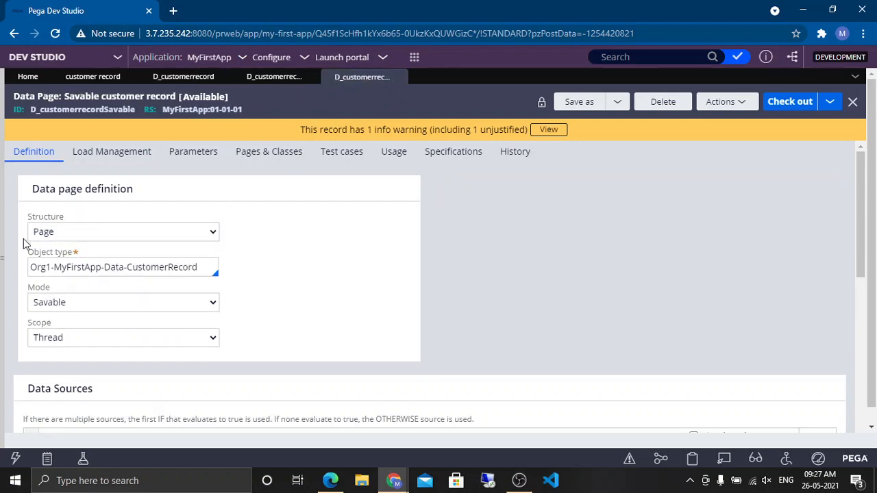
scroll(361, 258, down, 3)
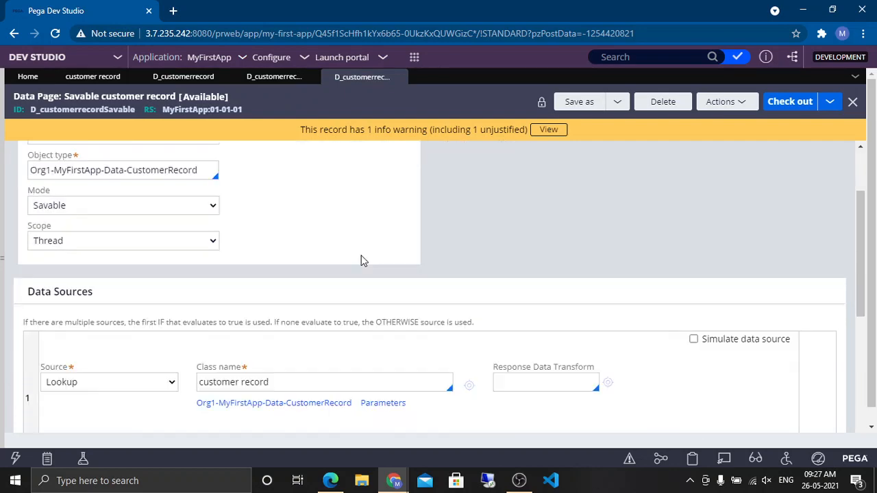
scroll(329, 219, up, 3)
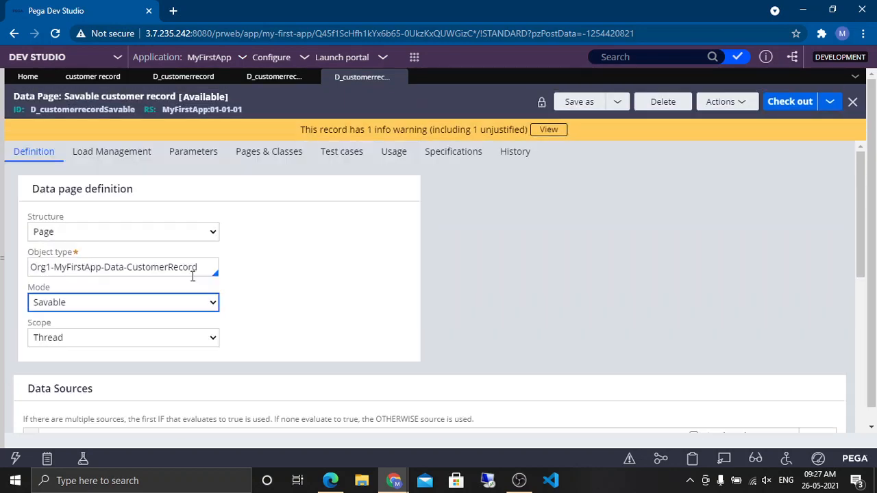
click(56, 306)
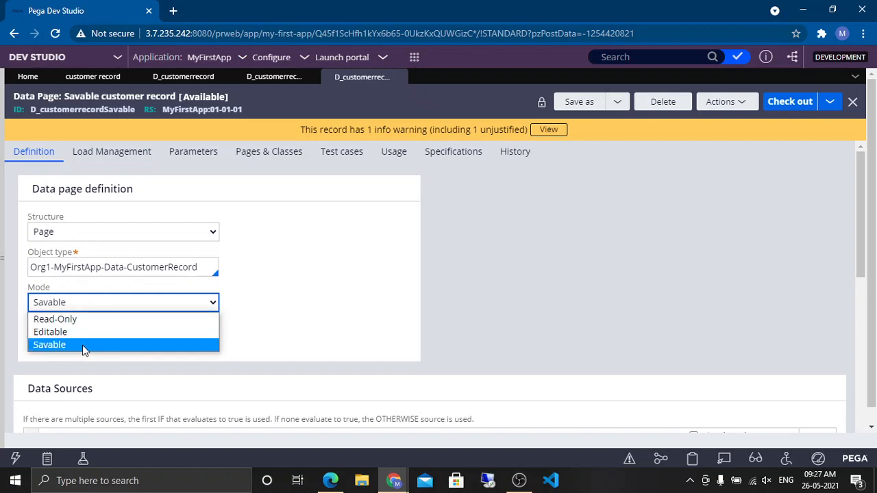
click(335, 311)
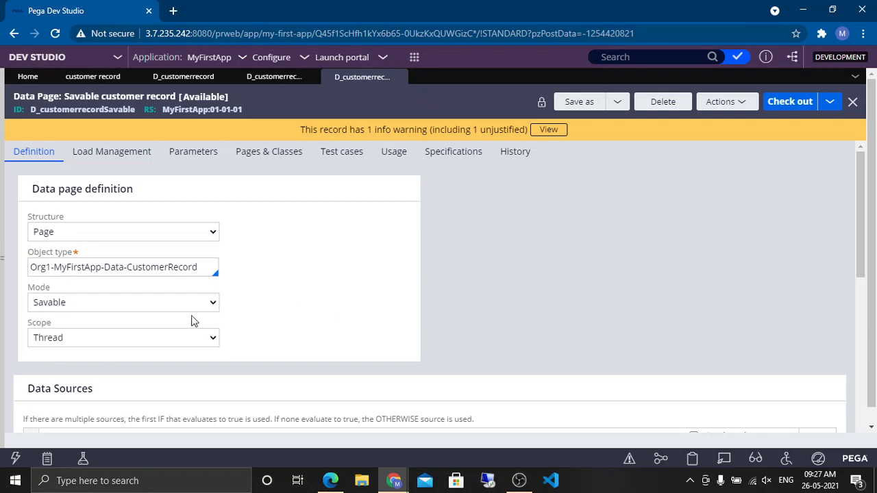
click(126, 302)
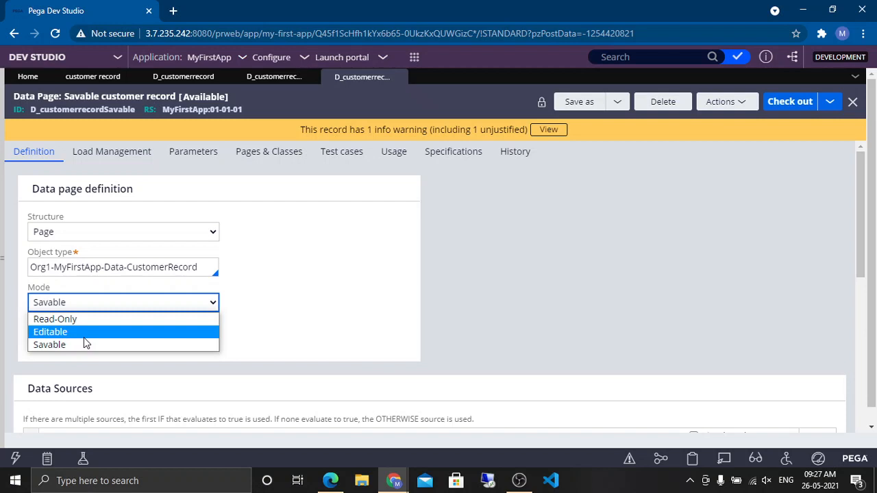
click(385, 325)
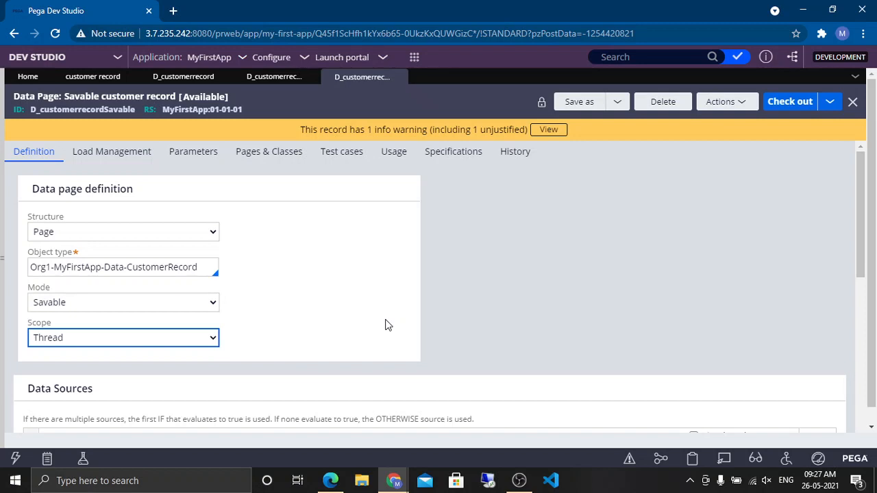
click(182, 309)
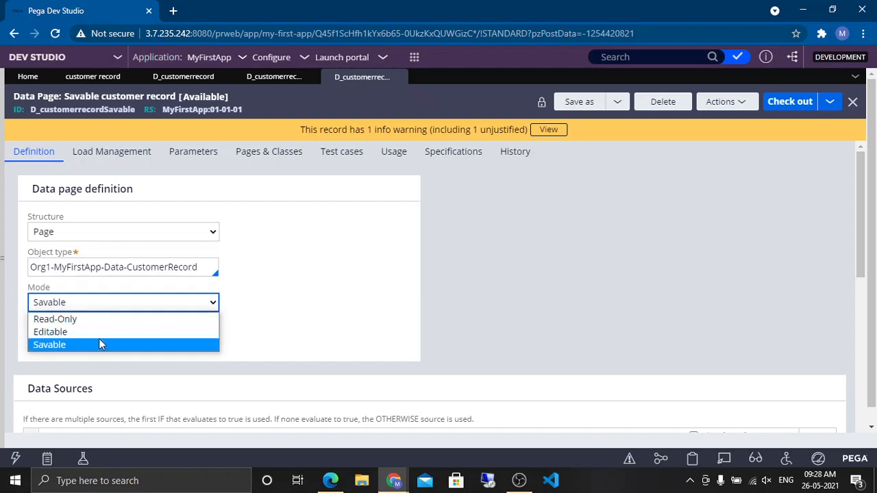
click(267, 338)
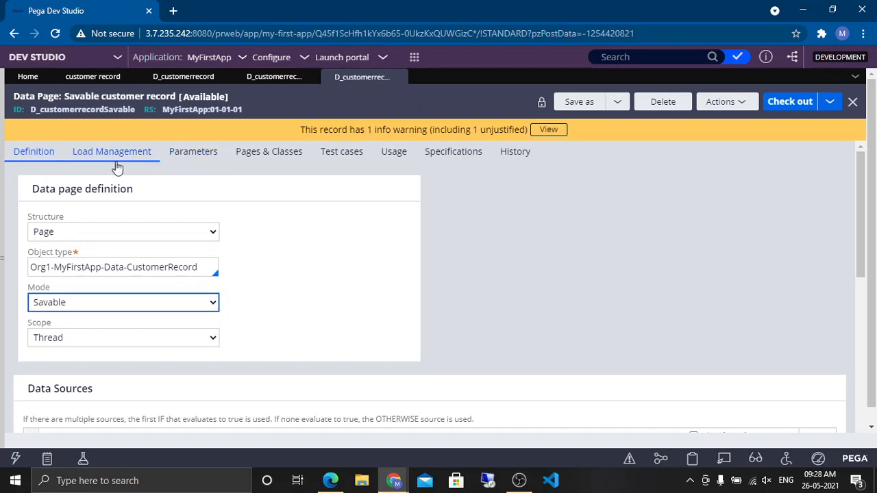
click(319, 263)
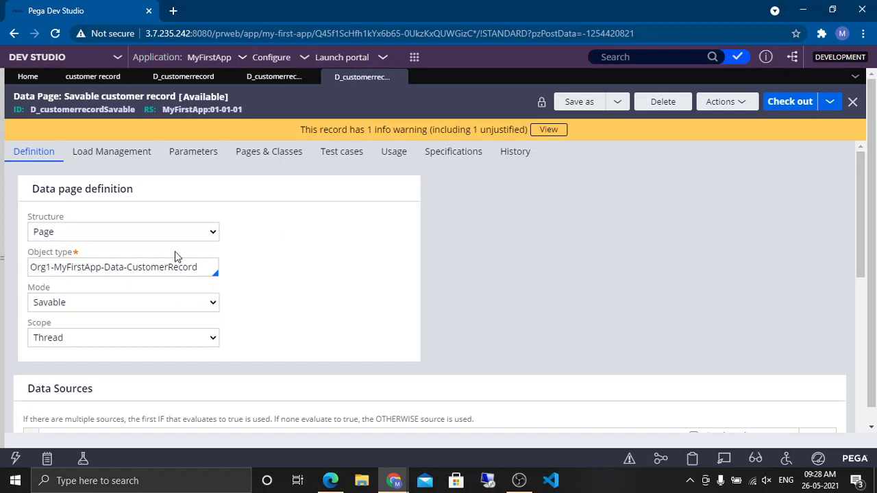
scroll(377, 240, down, 1)
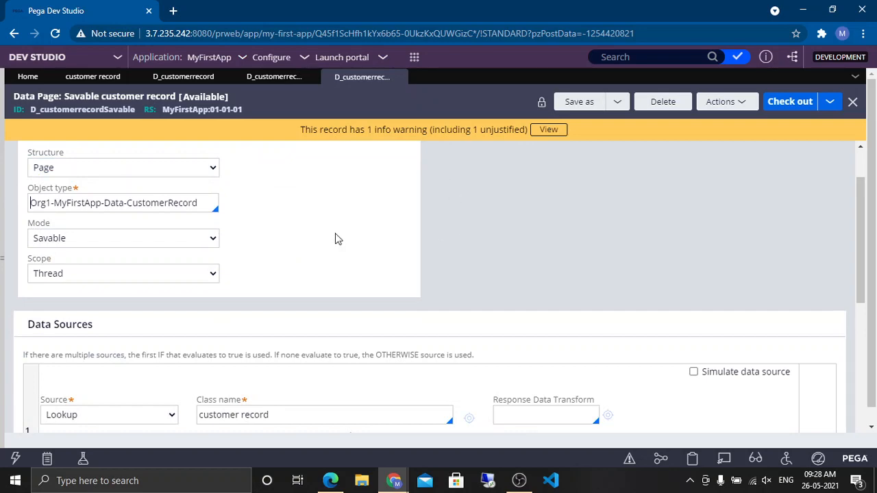
scroll(393, 186, down, 1)
scroll(274, 226, up, 2)
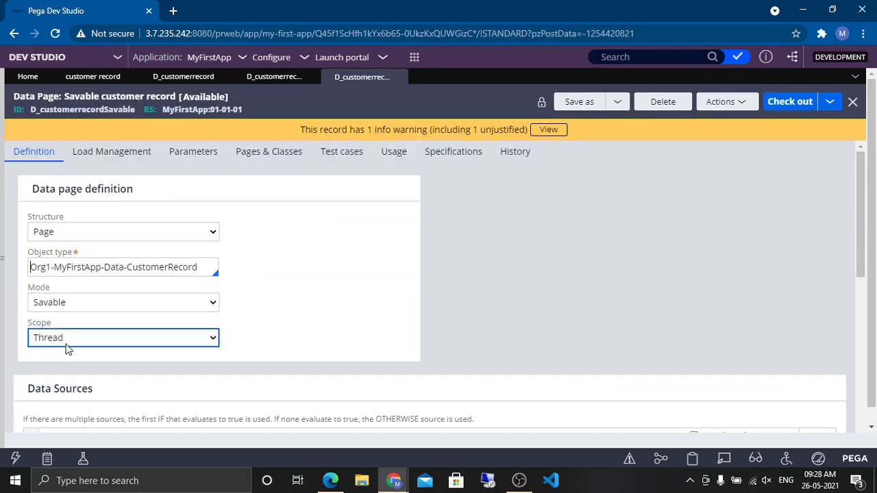
triple_click(94, 267)
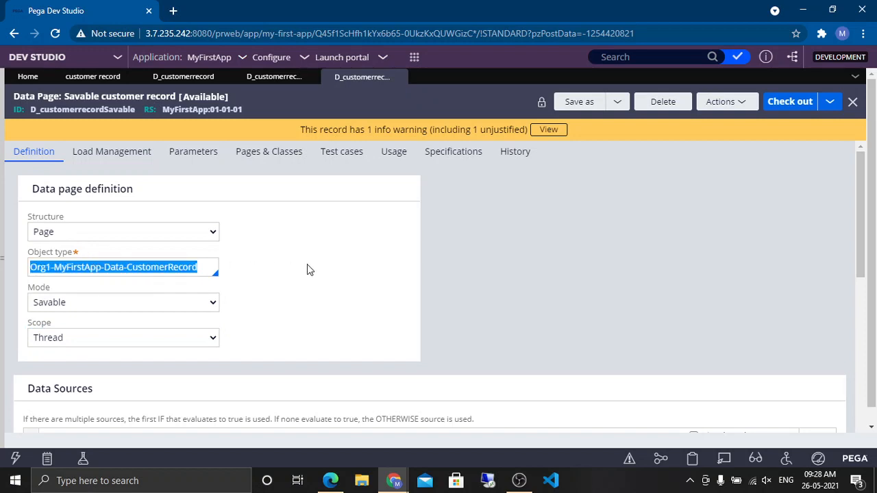
click(266, 316)
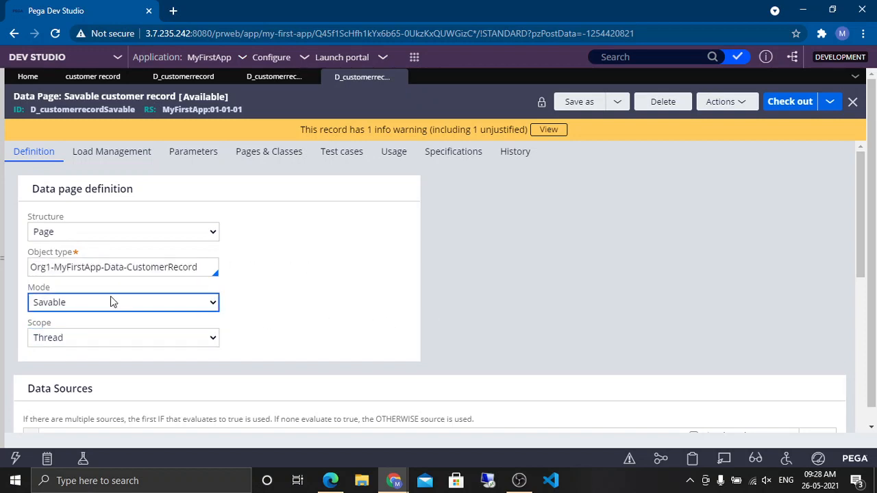
scroll(587, 286, down, 5)
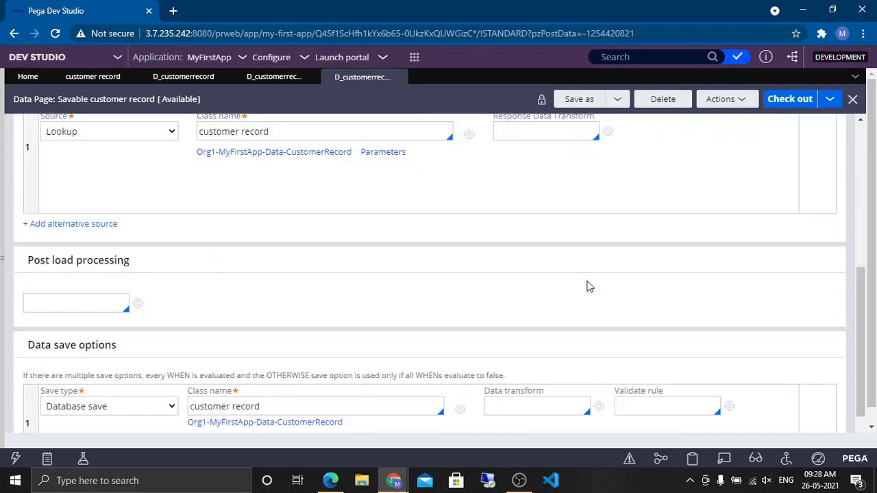
scroll(587, 286, down, 1)
drag(118, 299, 29, 302)
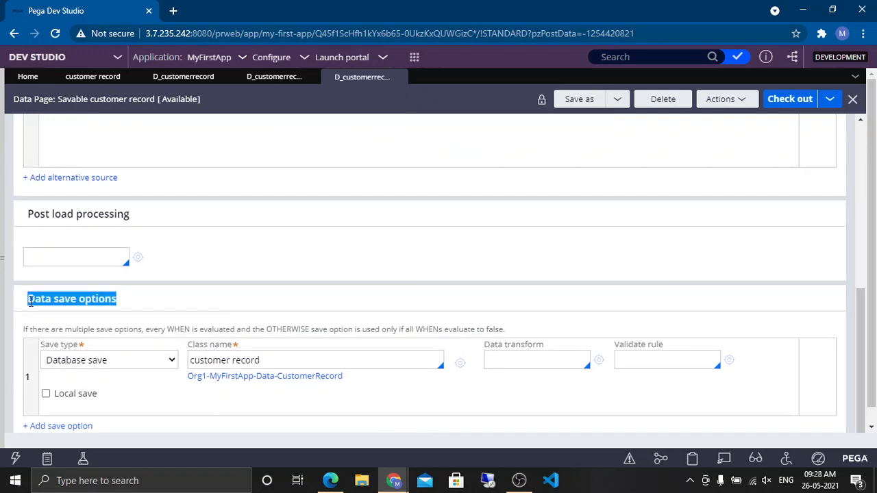
click(15, 296)
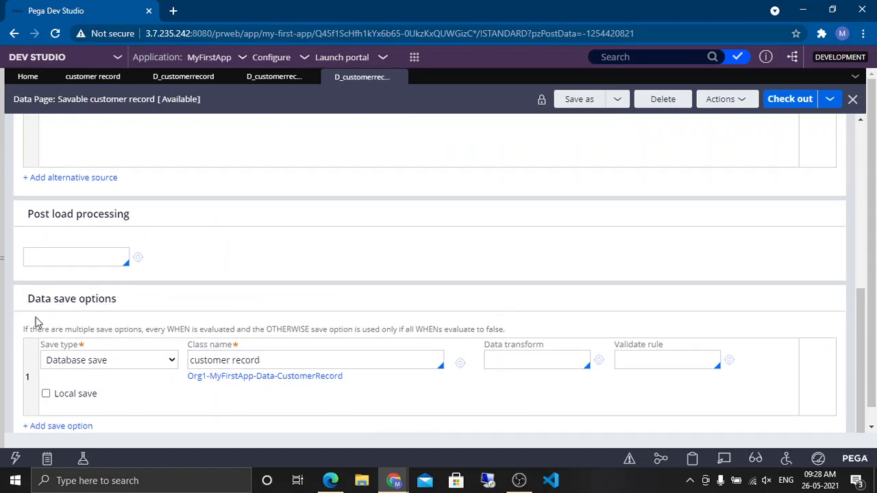
triple_click(105, 299)
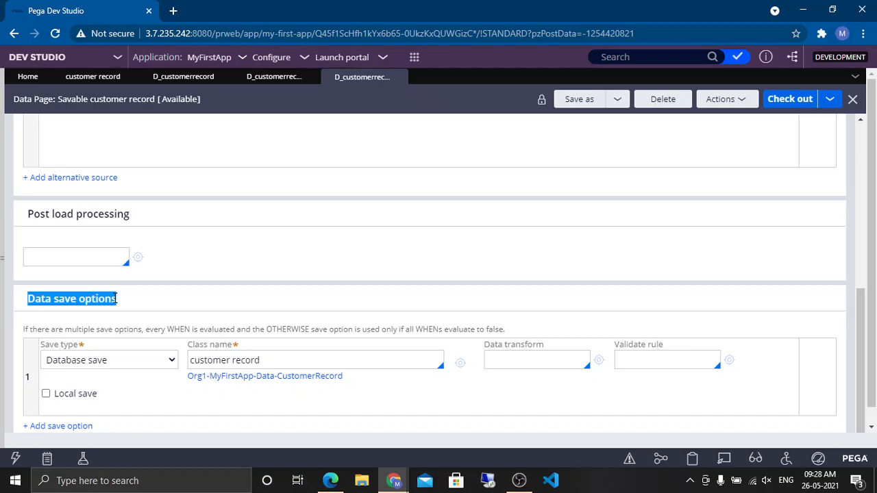
scroll(215, 272, up, 3)
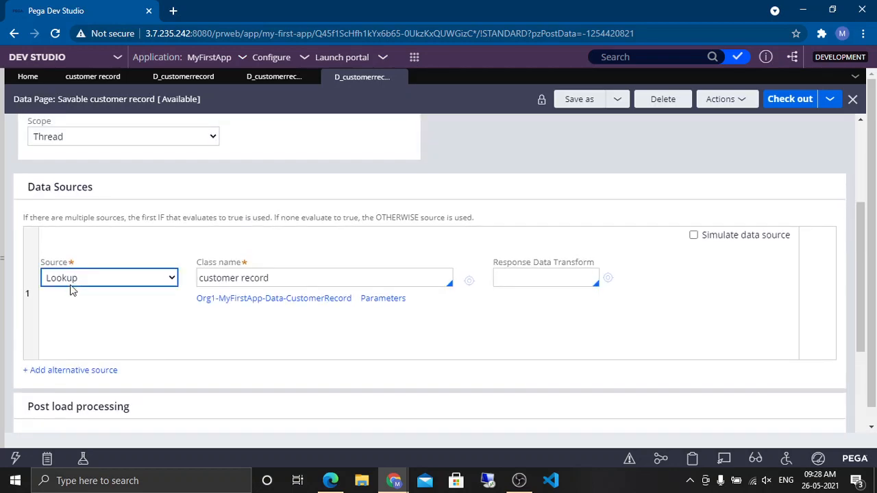
scroll(140, 298, down, 3)
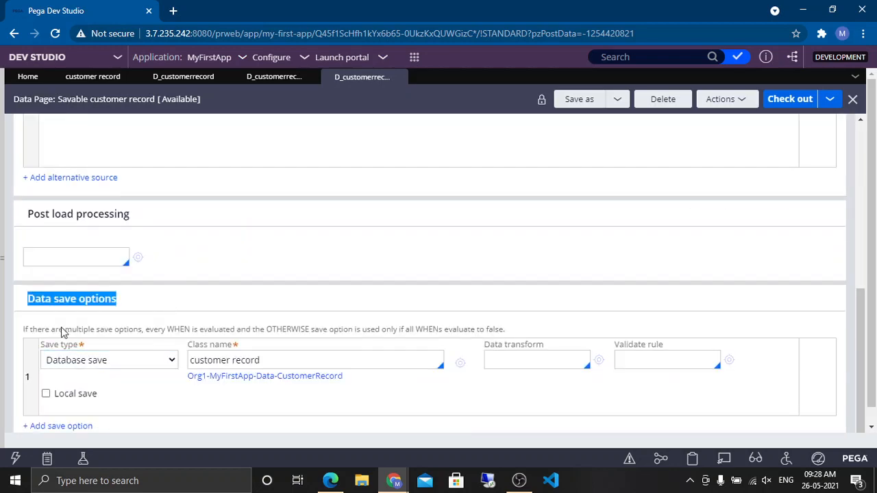
double_click(91, 301)
click(90, 302)
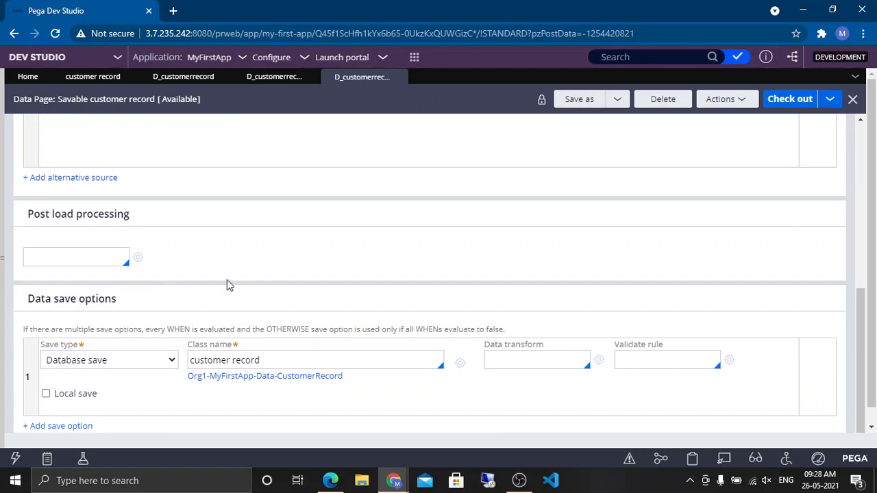
scroll(227, 280, up, 6)
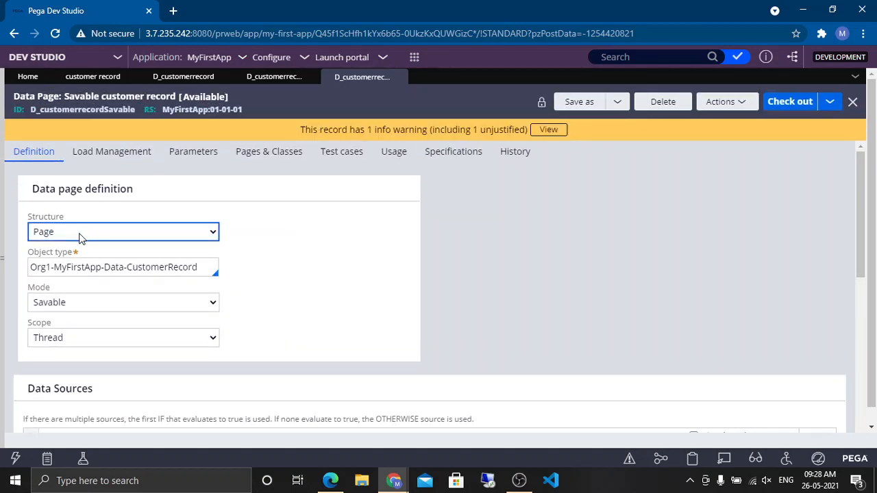
scroll(646, 162, down, 3)
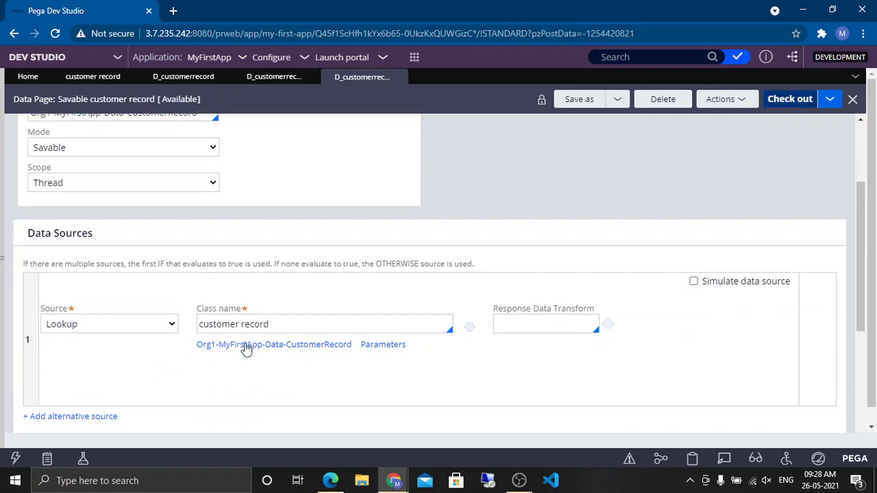
scroll(544, 304, down, 4)
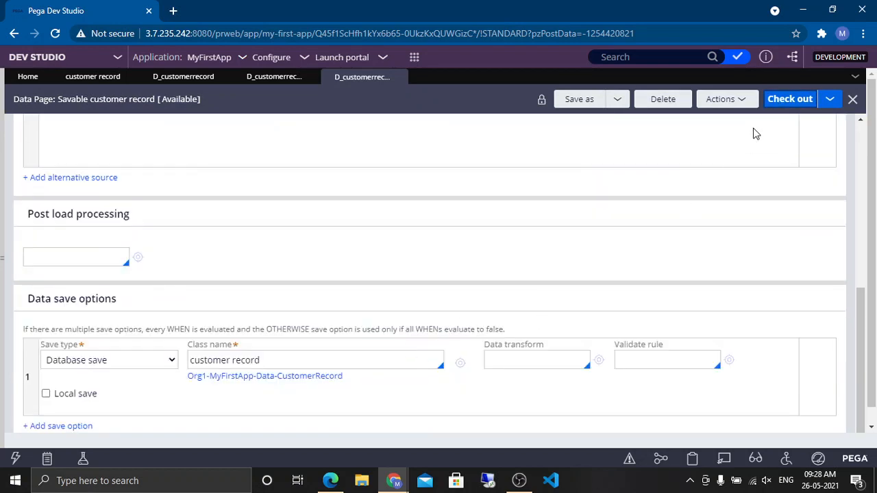
Step: Check out the Savable customer record data page, change its structure to List and inspect the save type options
click(786, 103)
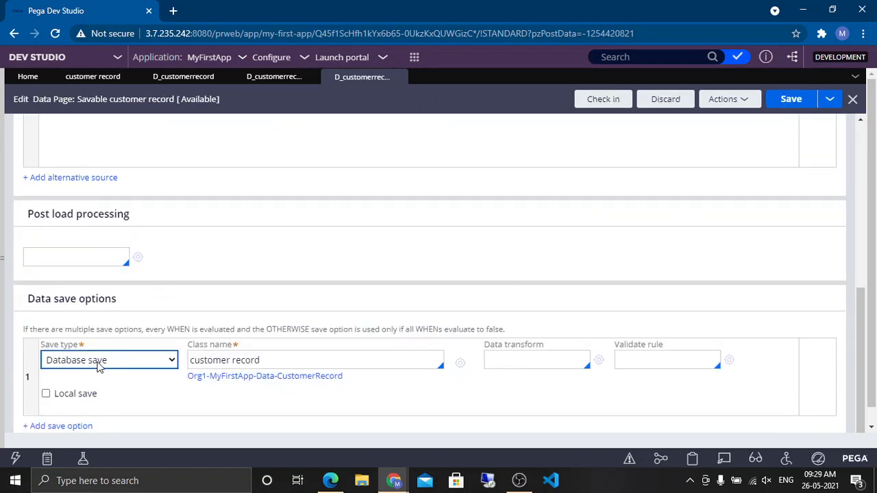
scroll(295, 229, up, 10)
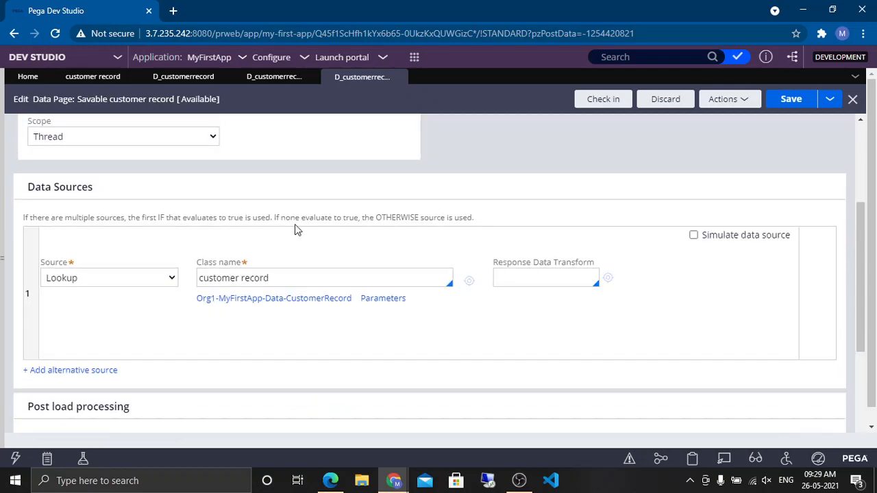
click(107, 233)
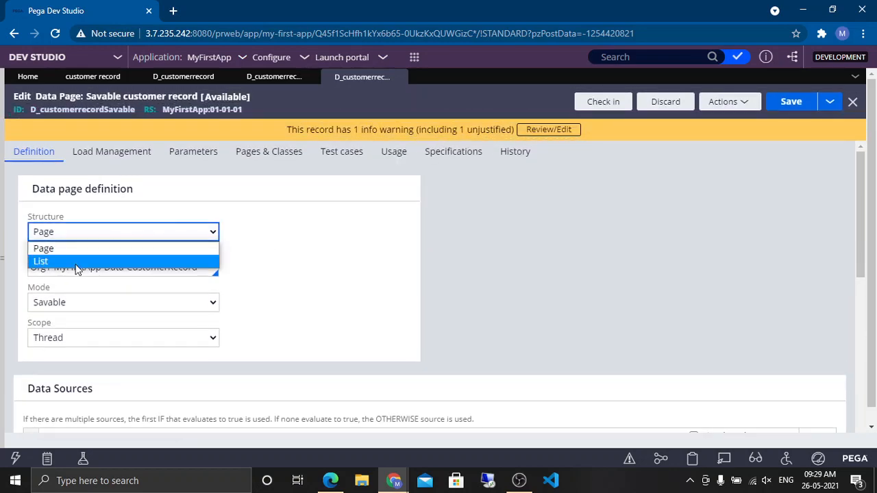
click(78, 265)
scroll(328, 277, down, 10)
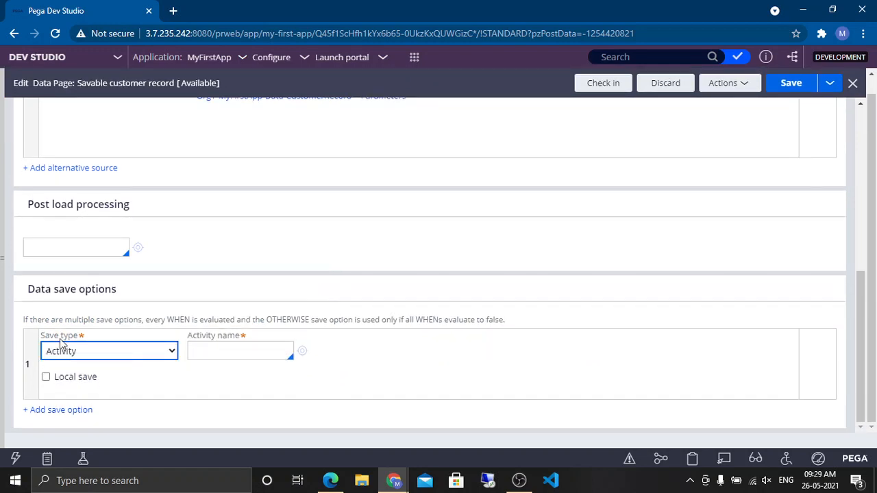
click(106, 351)
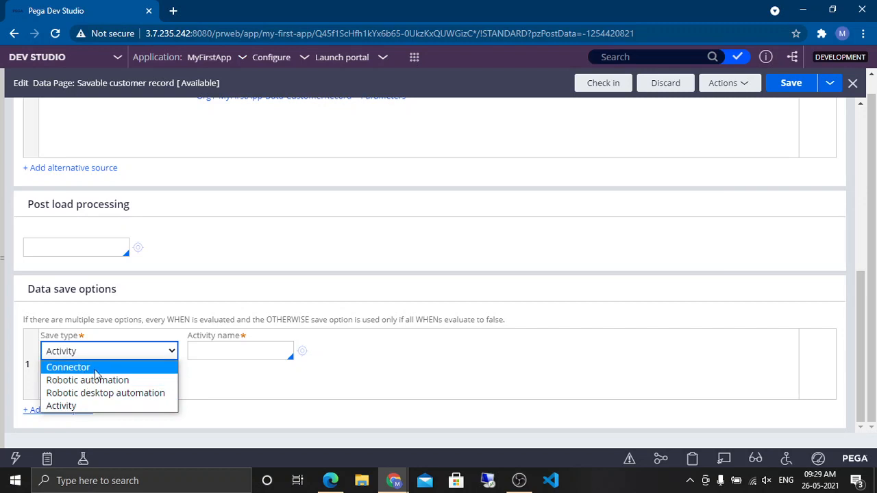
click(430, 366)
click(472, 352)
scroll(473, 352, up, 6)
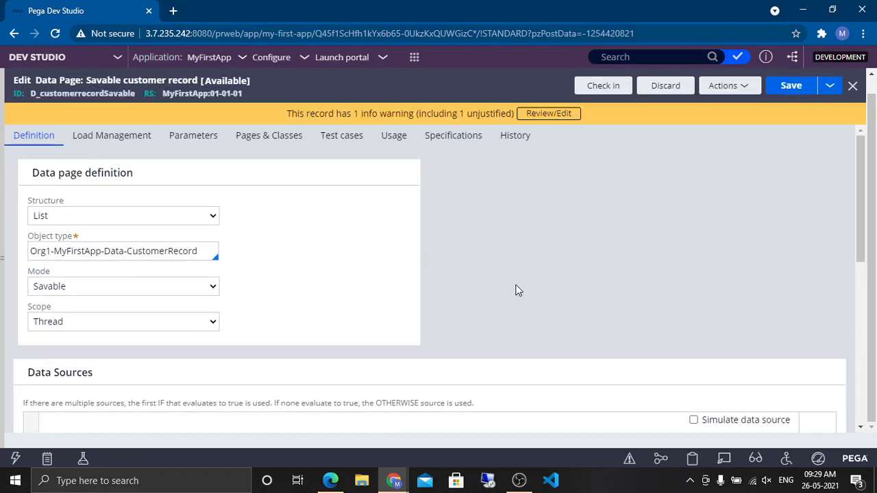
Step: Set the data page structure back to Page and review the save type options, keeping Database save
click(94, 217)
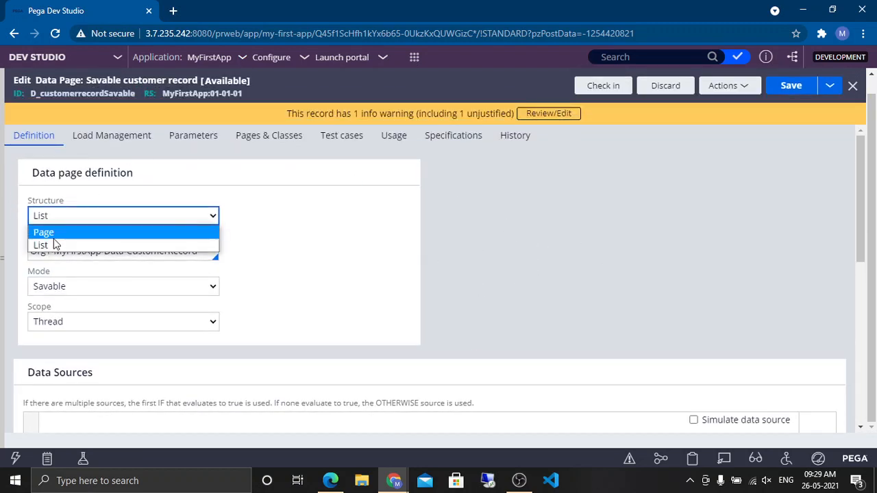
click(49, 232)
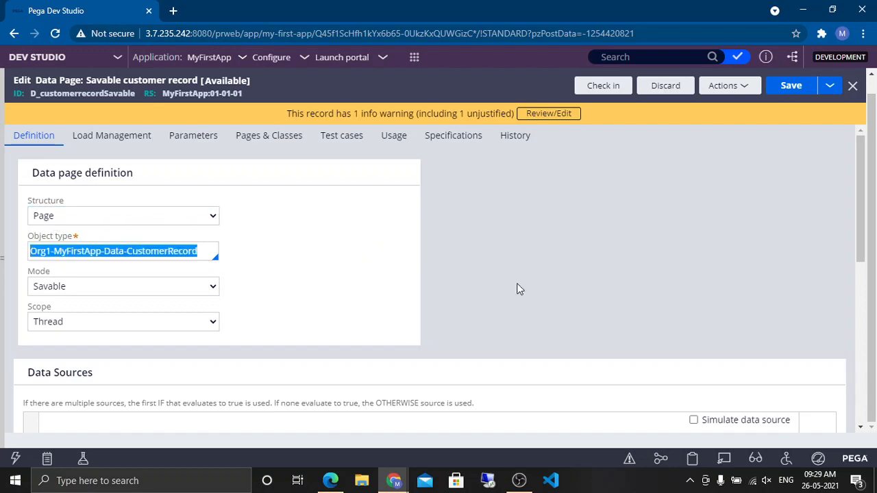
scroll(517, 288, down, 10)
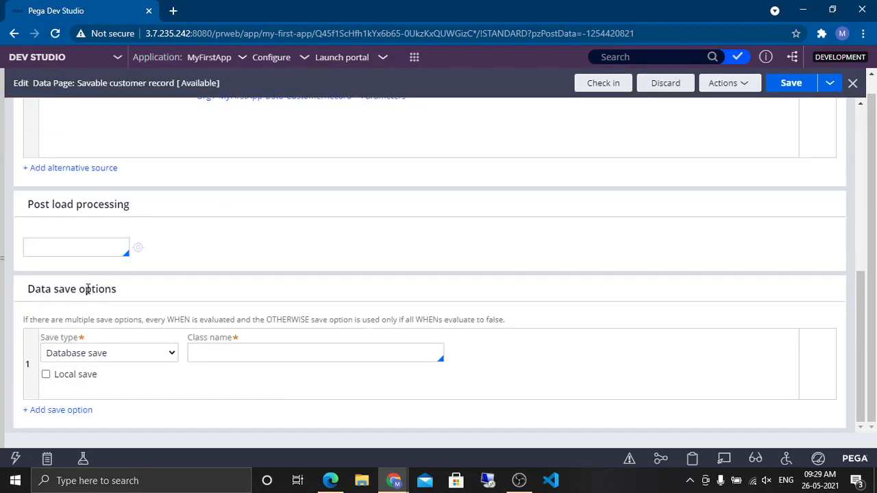
drag(117, 289, 31, 294)
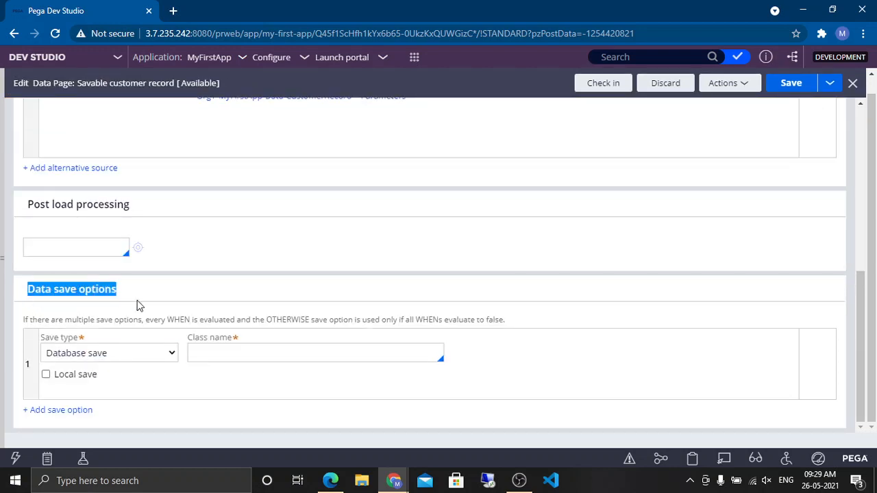
click(81, 353)
click(93, 353)
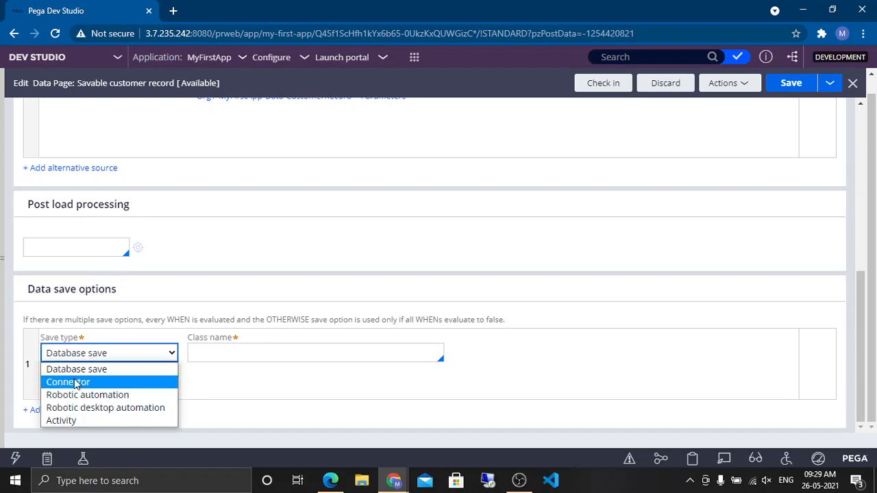
click(117, 370)
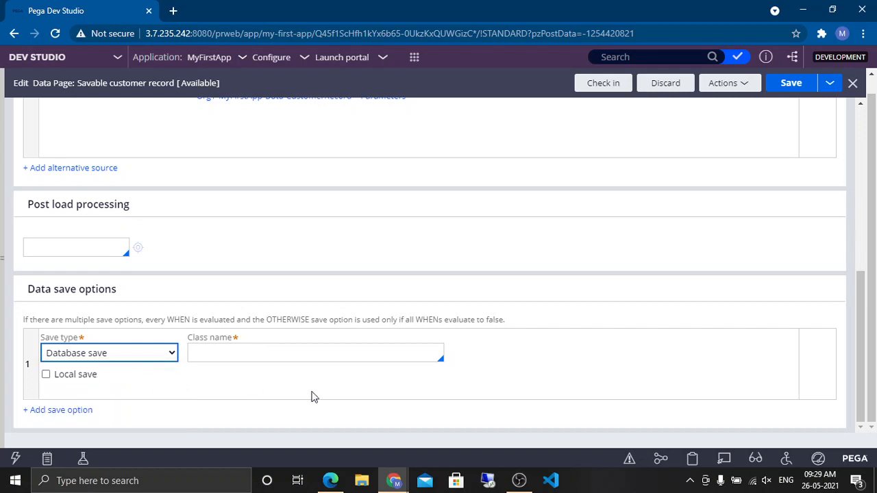
Step: Copy the object type into the Database save class name as Org1-MyFirstApp-Data-CustomerRecord
click(267, 360)
scroll(446, 254, up, 10)
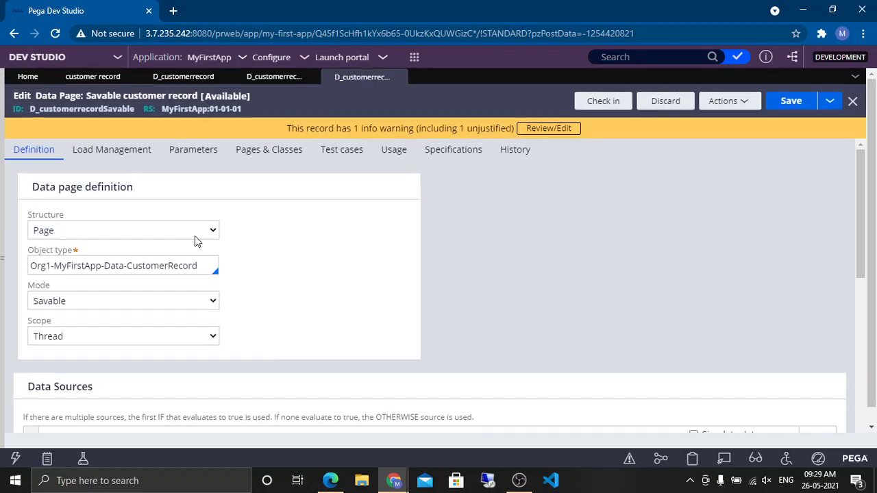
triple_click(168, 266)
key(ctrl+c)
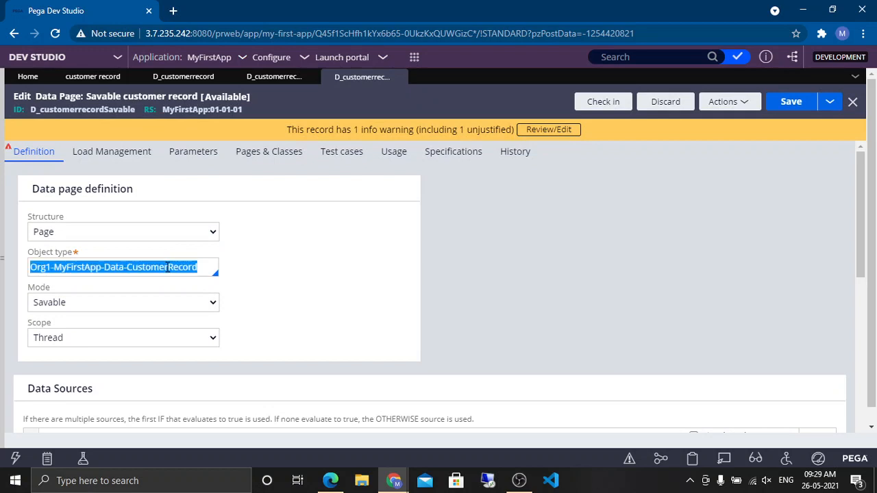
scroll(434, 297, down, 8)
click(292, 340)
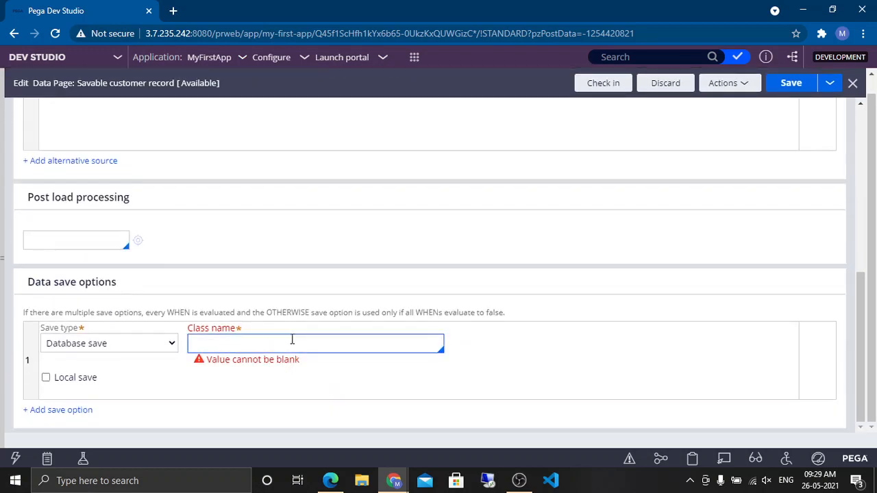
key(ctrl+v)
click(533, 371)
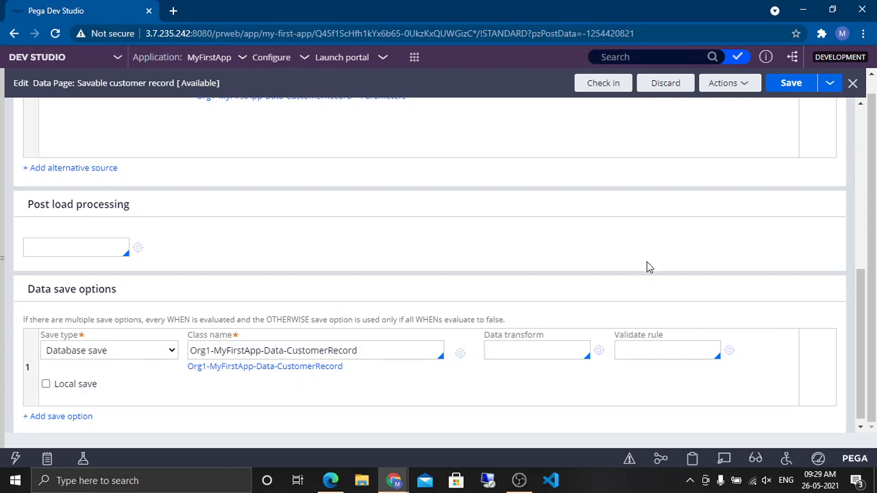
Step: Review the data page's ID and the class name used by its Lookup data source
scroll(541, 238, up, 3)
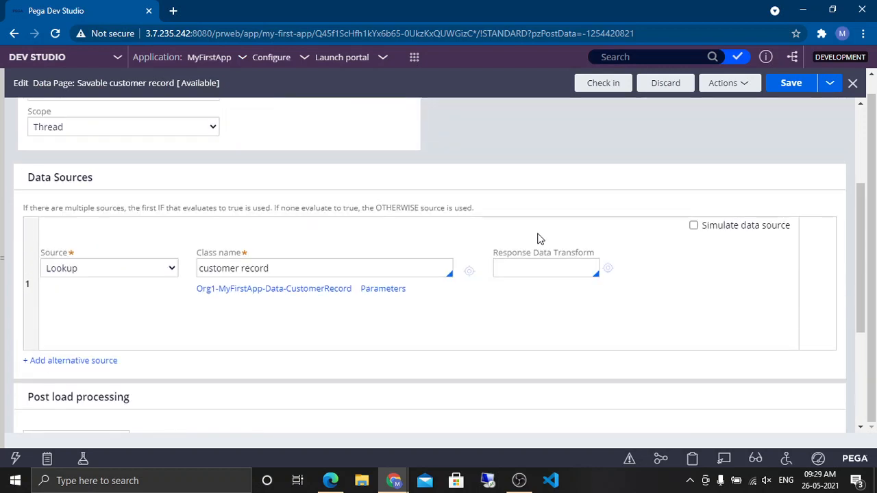
scroll(528, 162, up, 1)
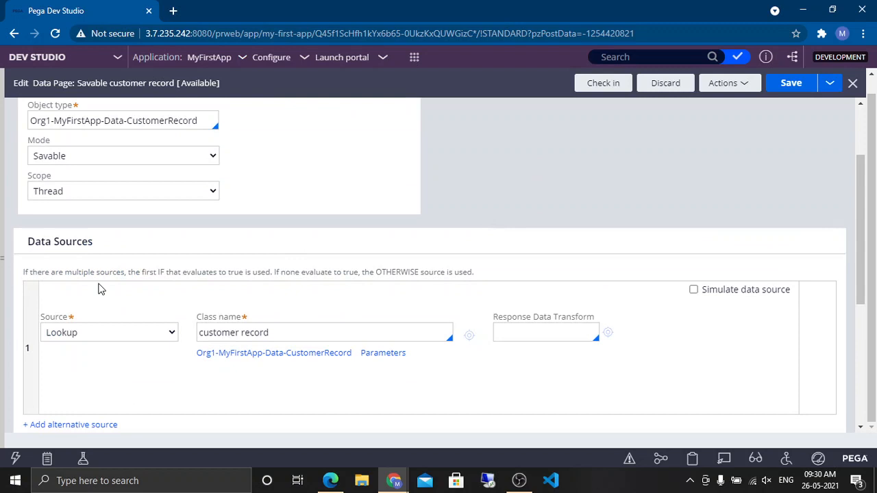
triple_click(64, 243)
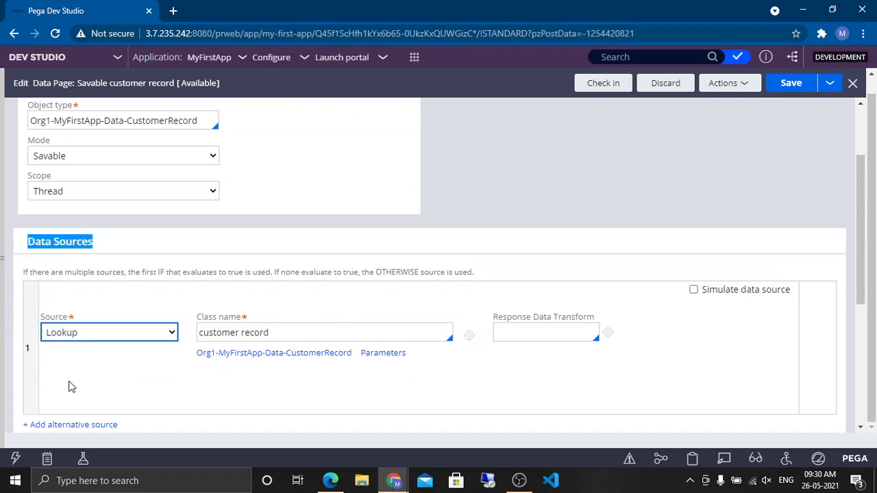
click(446, 406)
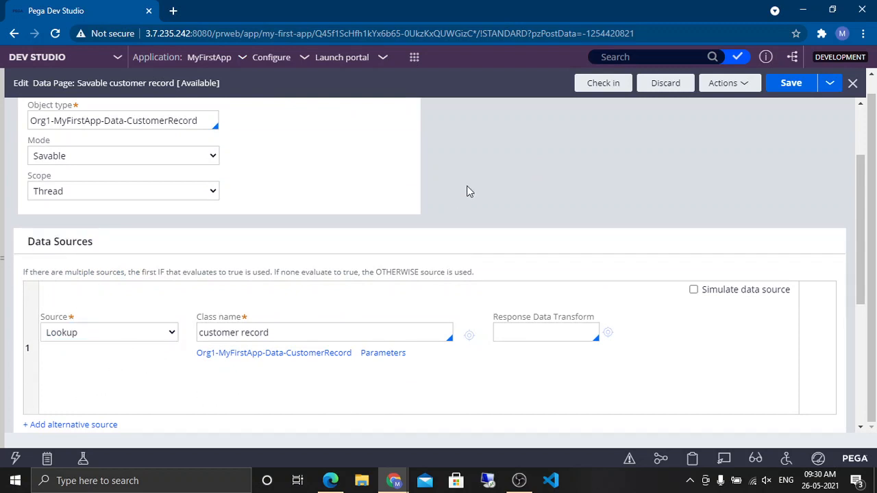
scroll(466, 186, up, 2)
scroll(443, 225, up, 1)
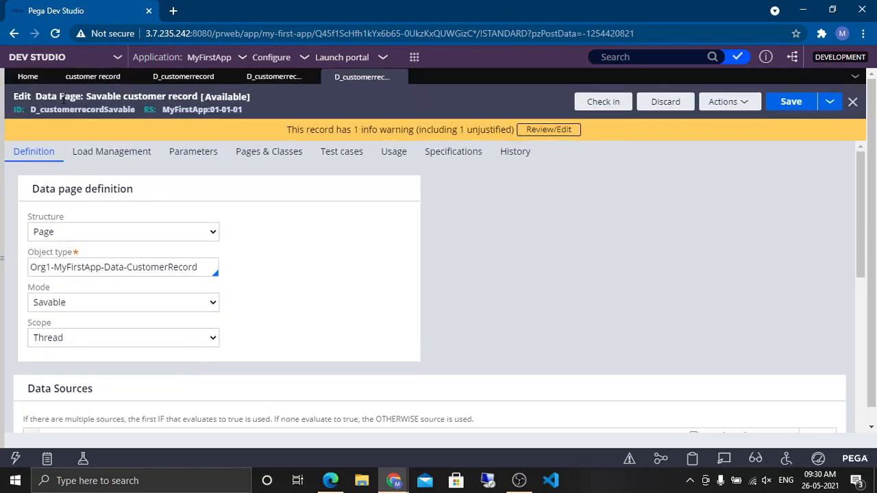
double_click(80, 110)
scroll(443, 267, down, 5)
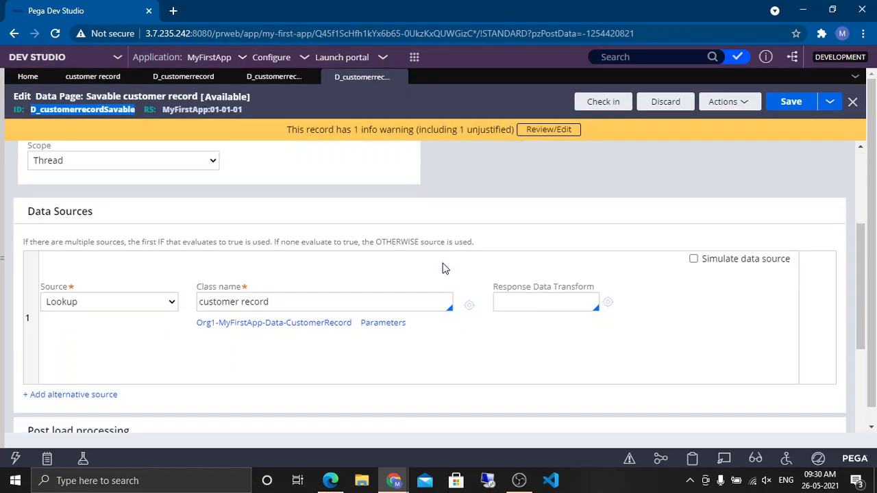
scroll(110, 206, up, 2)
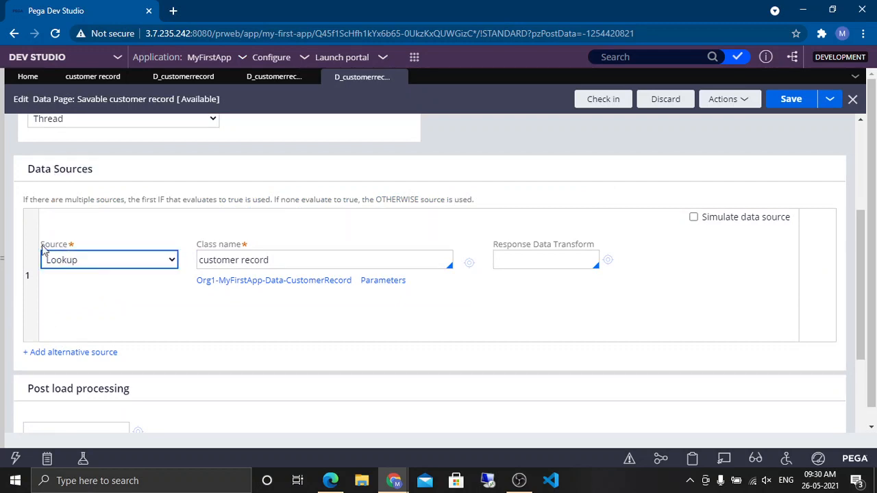
double_click(287, 257)
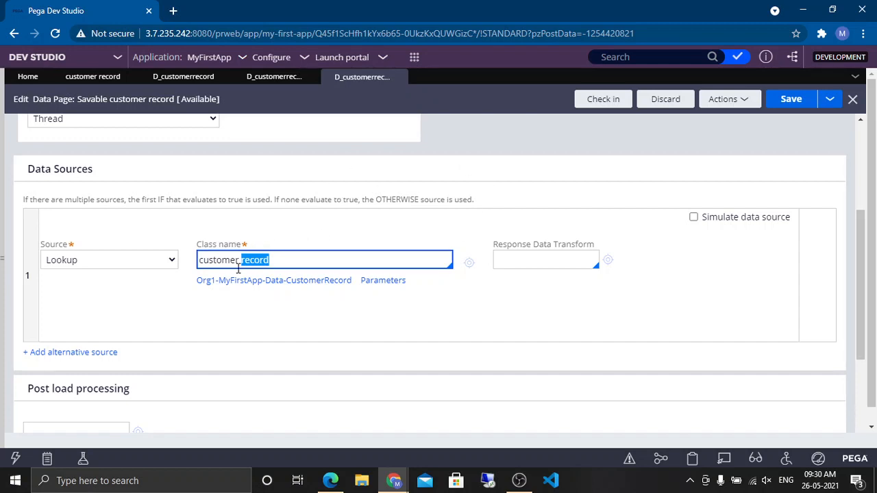
click(483, 309)
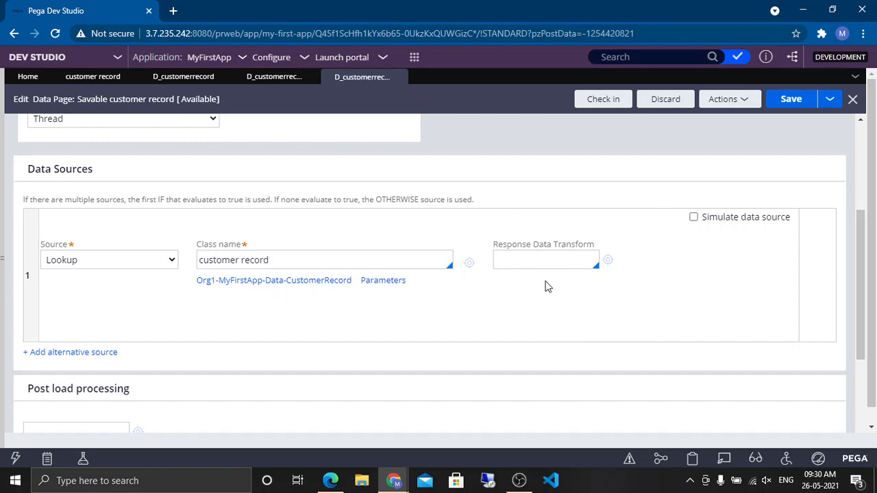
Step: Examine the data save options section together with the data page ID and source class name
scroll(546, 286, down, 3)
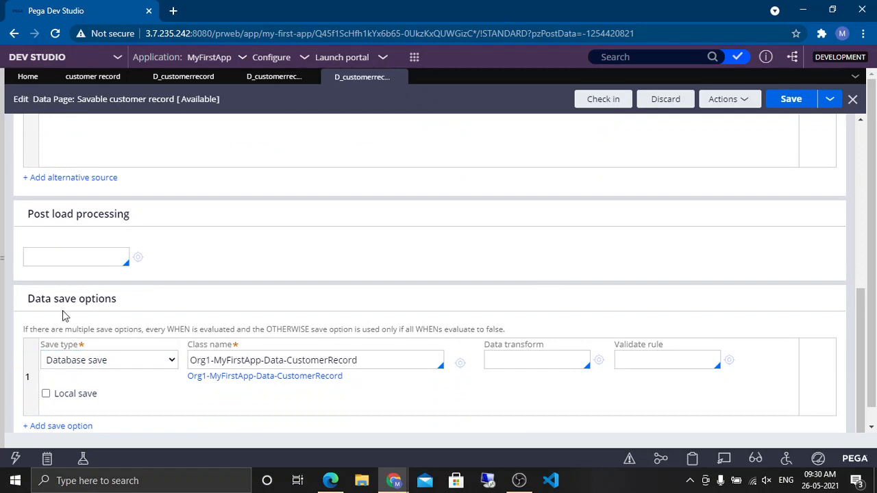
triple_click(61, 303)
triple_click(104, 303)
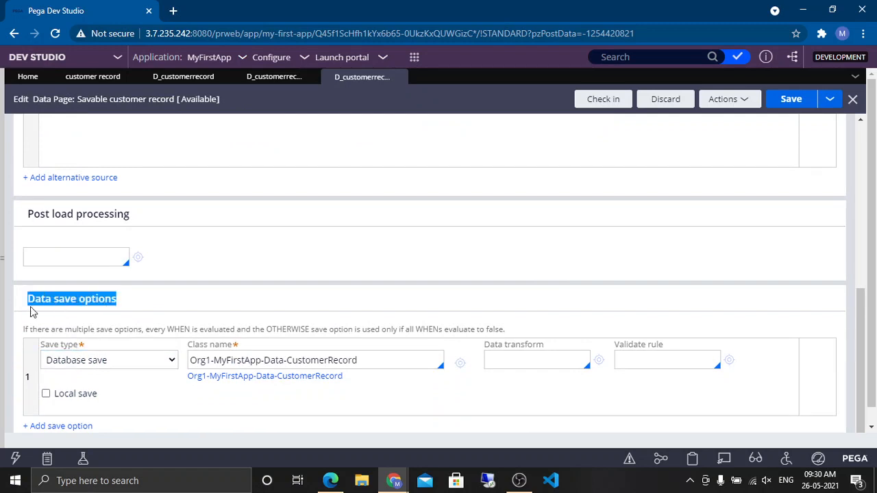
click(76, 302)
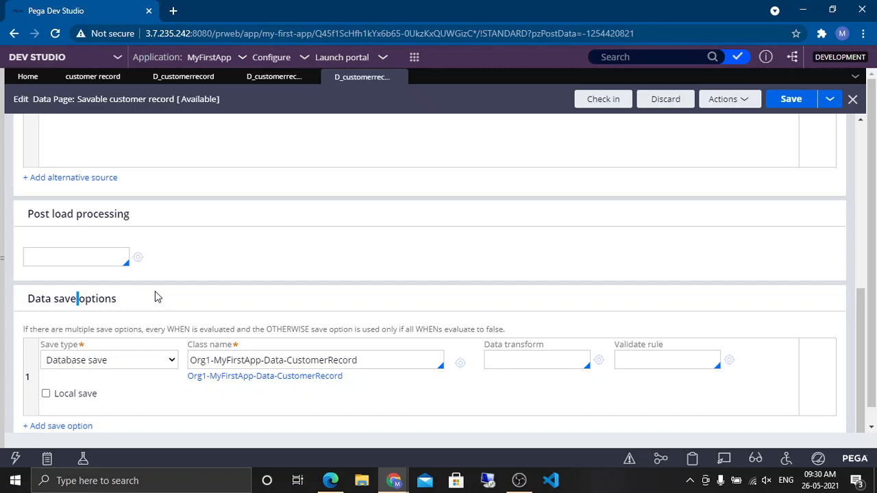
triple_click(102, 299)
click(146, 298)
double_click(69, 296)
triple_click(70, 296)
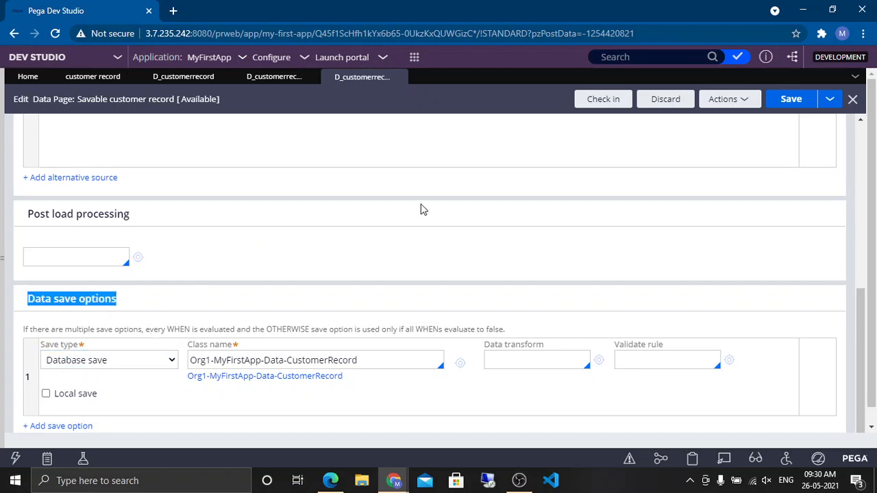
scroll(423, 209, up, 10)
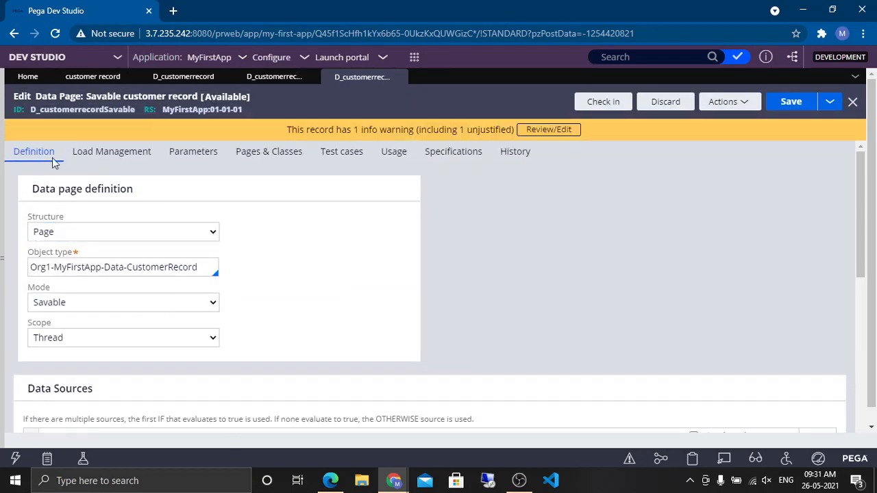
double_click(68, 110)
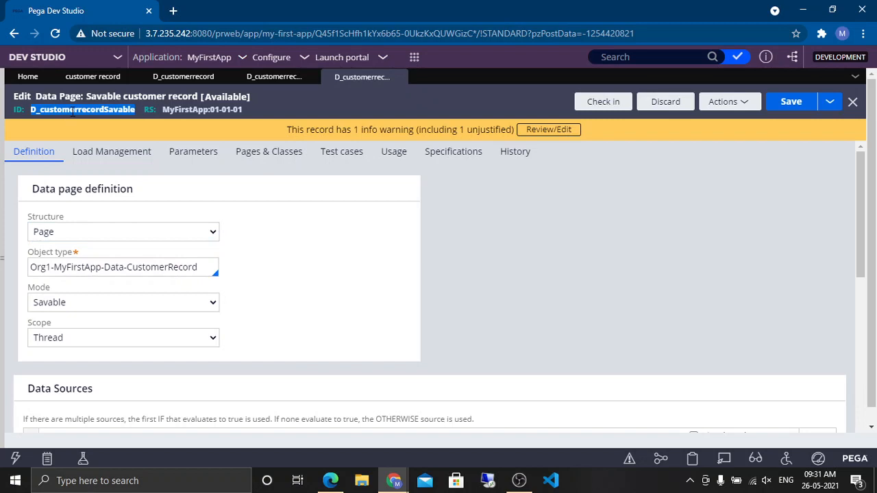
scroll(246, 309, down, 3)
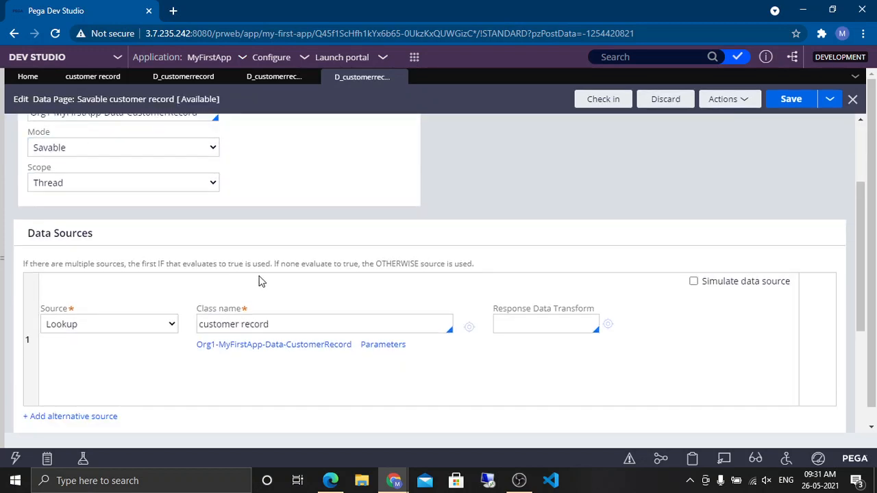
click(323, 324)
key(ctrl+a)
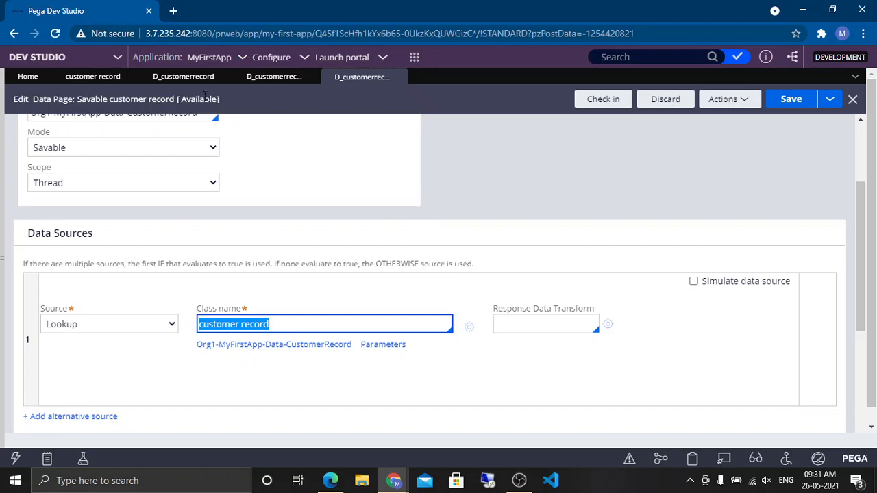
Step: Review the customer record data type's sources and local records, switching back and forth with the data page
click(93, 76)
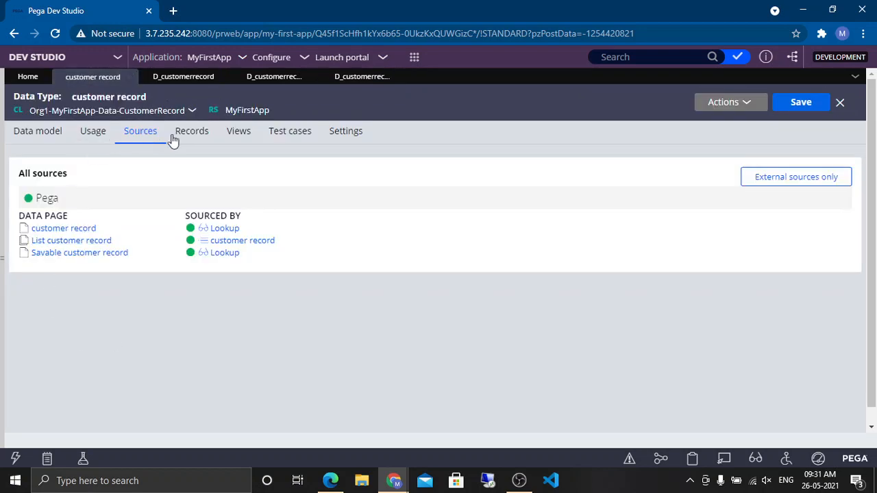
click(175, 137)
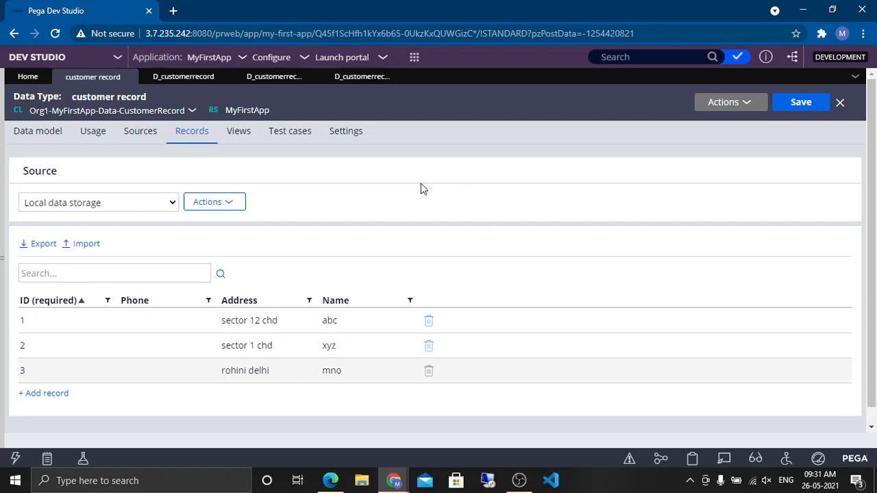
click(356, 80)
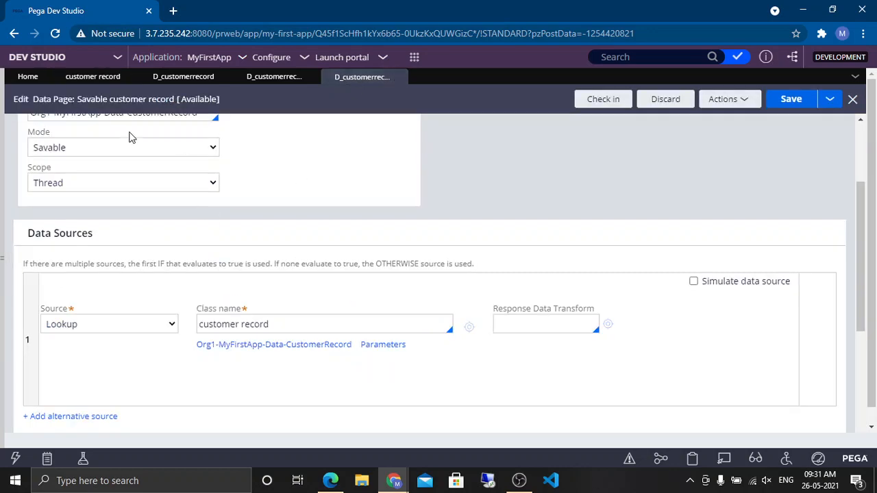
scroll(265, 212, up, 3)
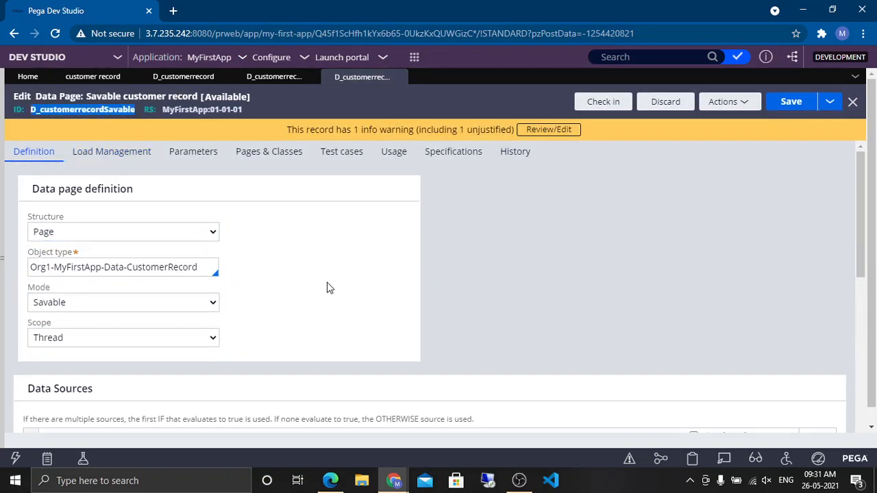
scroll(368, 267, down, 3)
scroll(368, 267, down, 3)
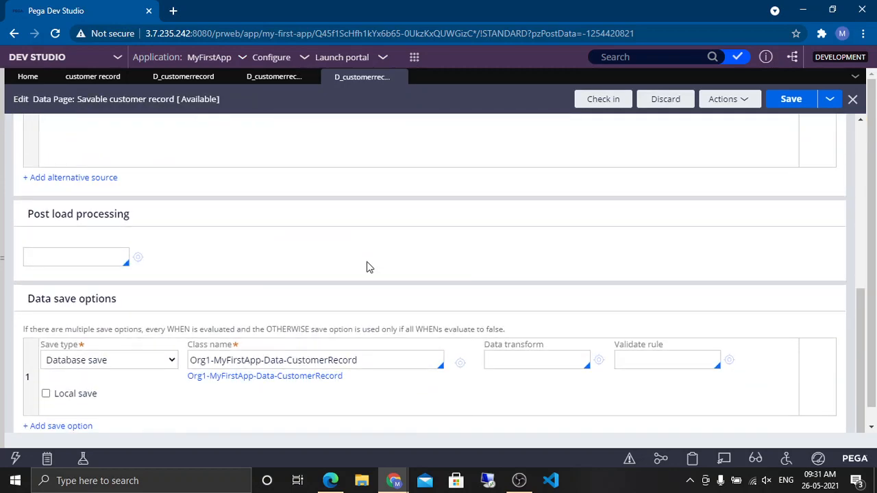
double_click(104, 294)
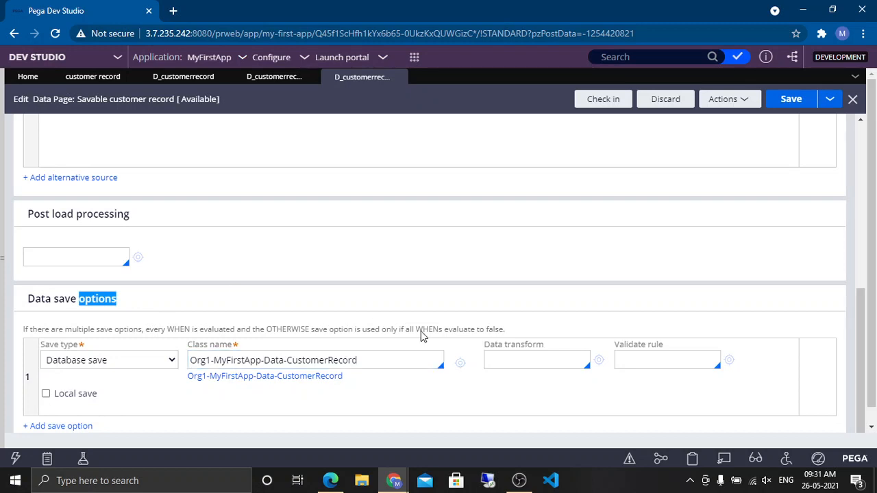
click(108, 78)
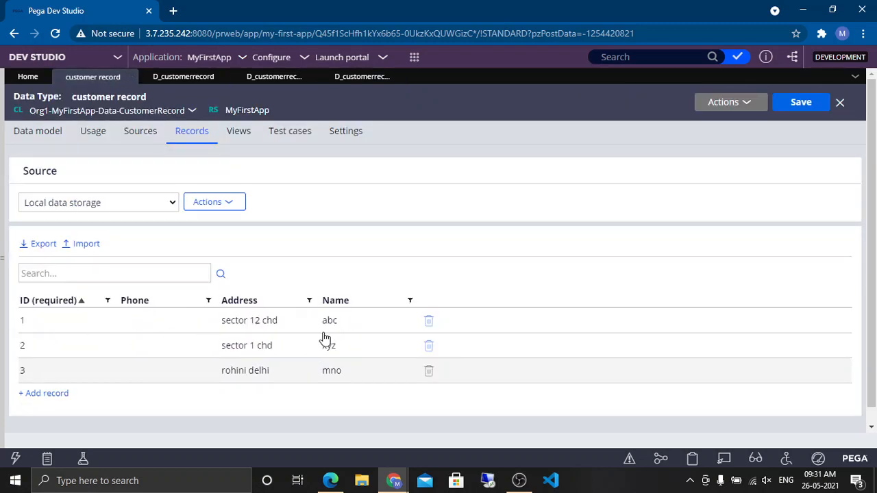
click(365, 77)
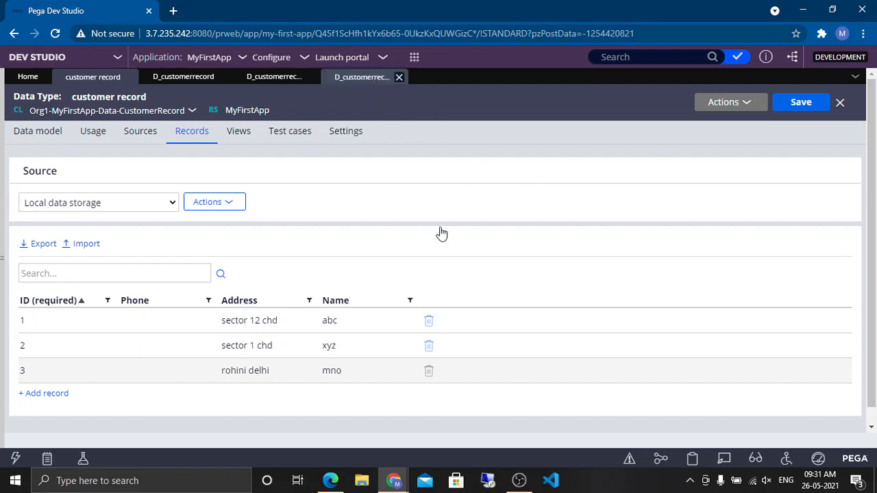
Step: Save and check in the savable customer record data page
scroll(333, 383, down, 1)
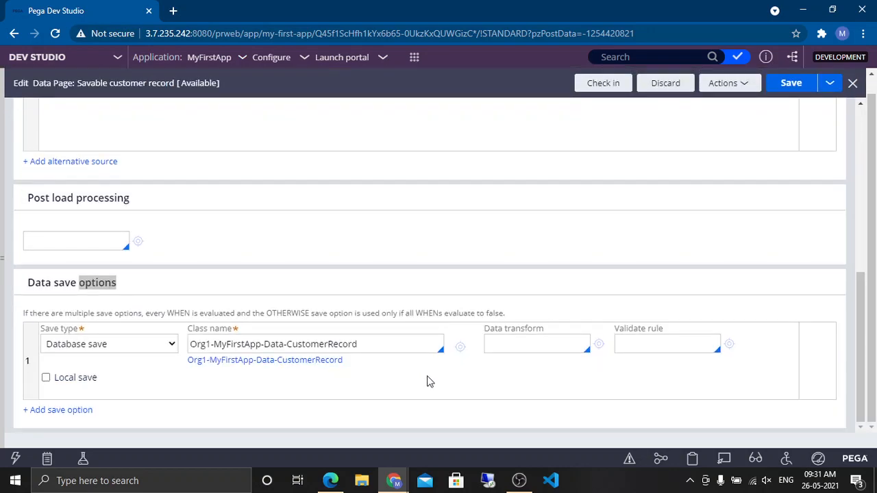
scroll(607, 191, up, 8)
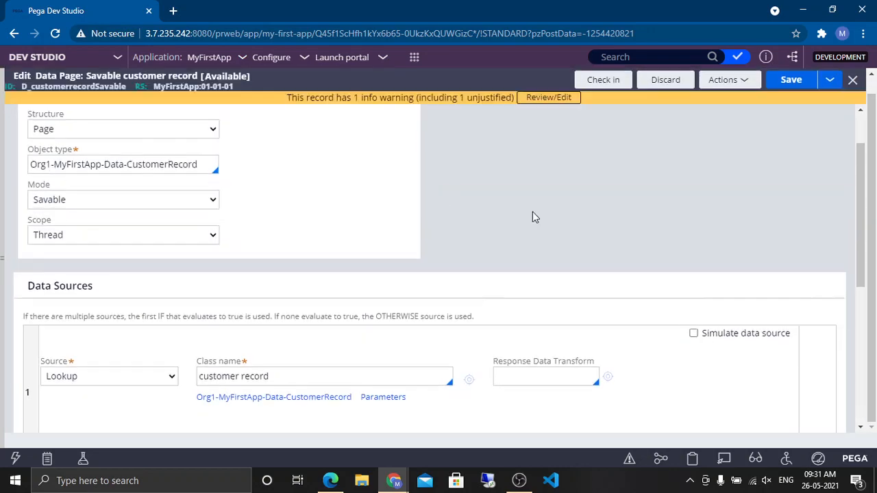
click(787, 94)
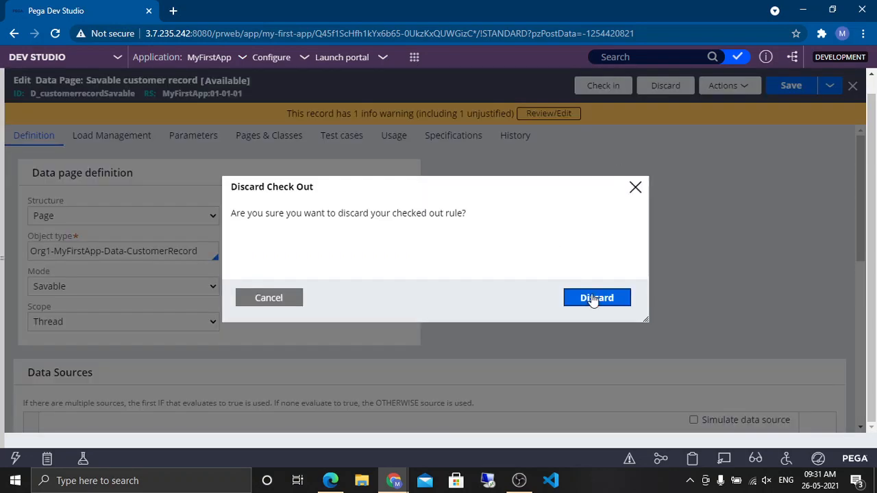
click(593, 297)
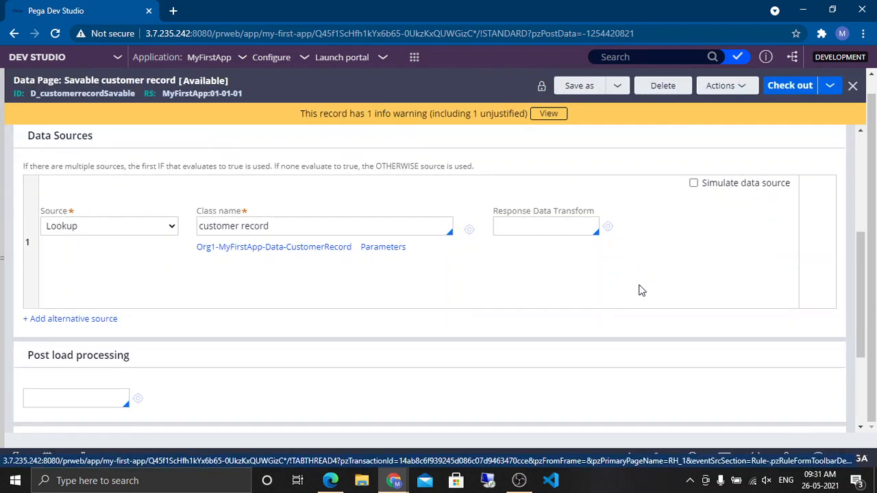
scroll(641, 290, down, 3)
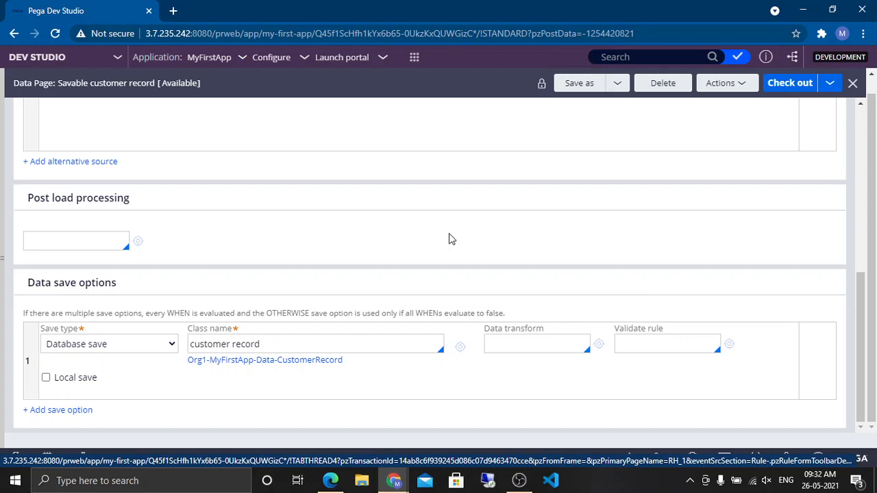
Step: Compare the savable data page's ID with the customer record data type's data model, records and sources
click(4, 245)
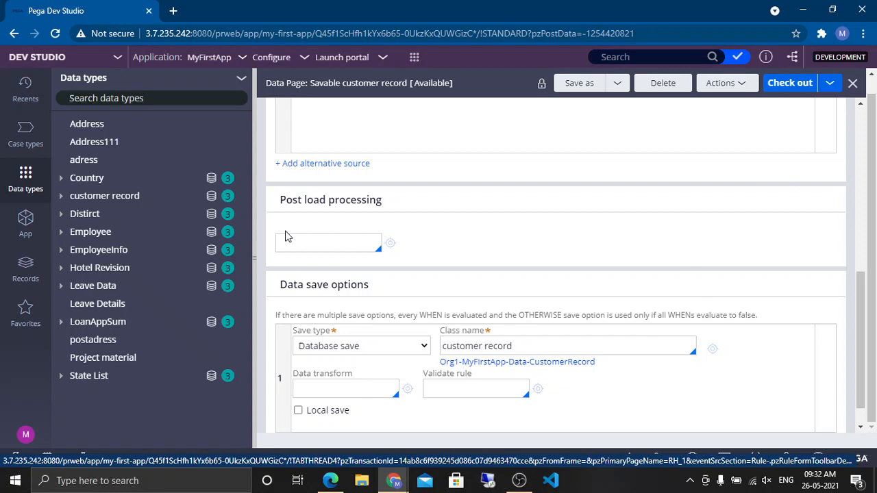
scroll(667, 210, up, 10)
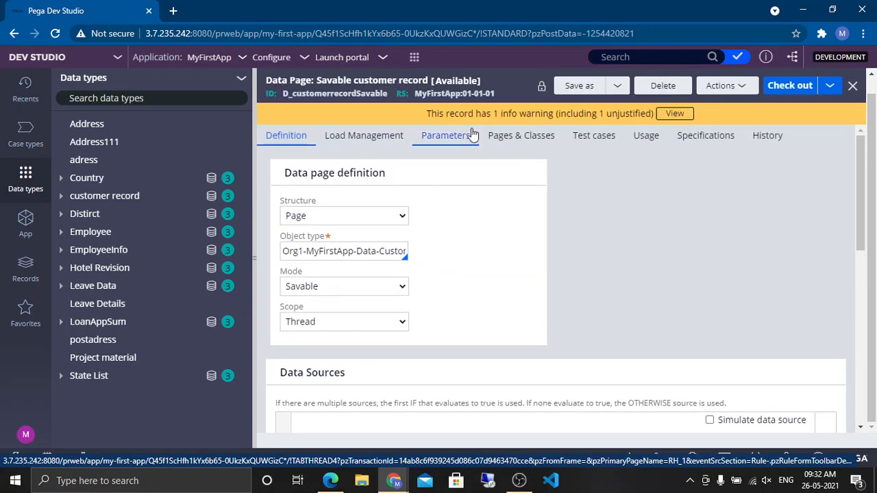
double_click(341, 94)
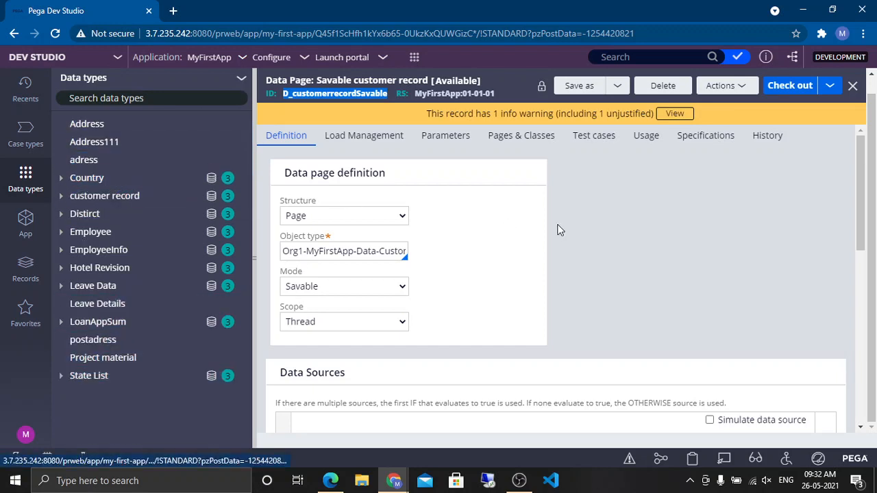
click(348, 80)
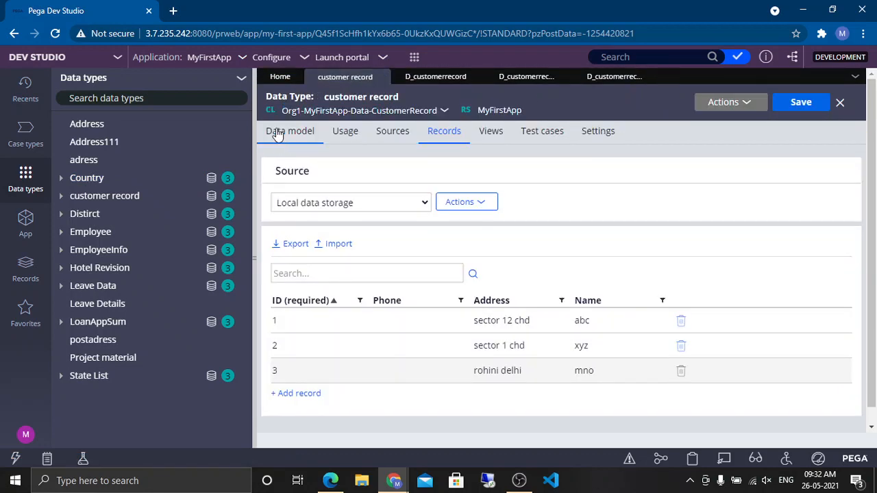
click(278, 134)
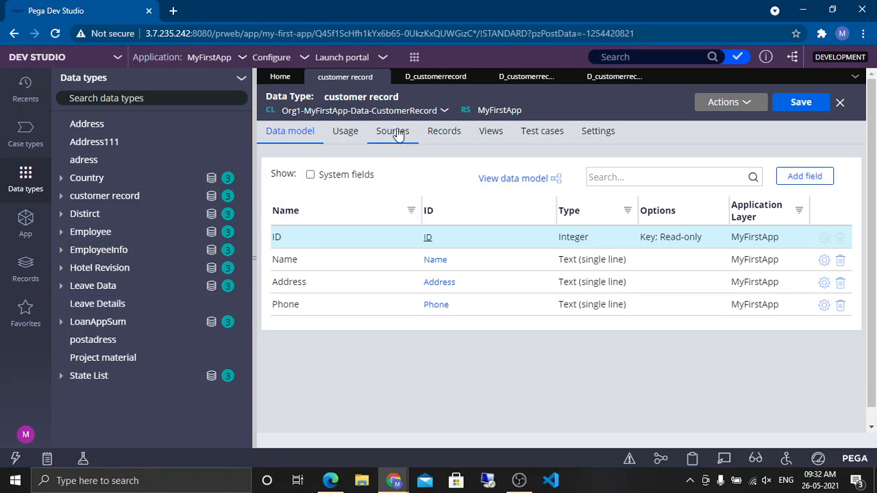
click(445, 130)
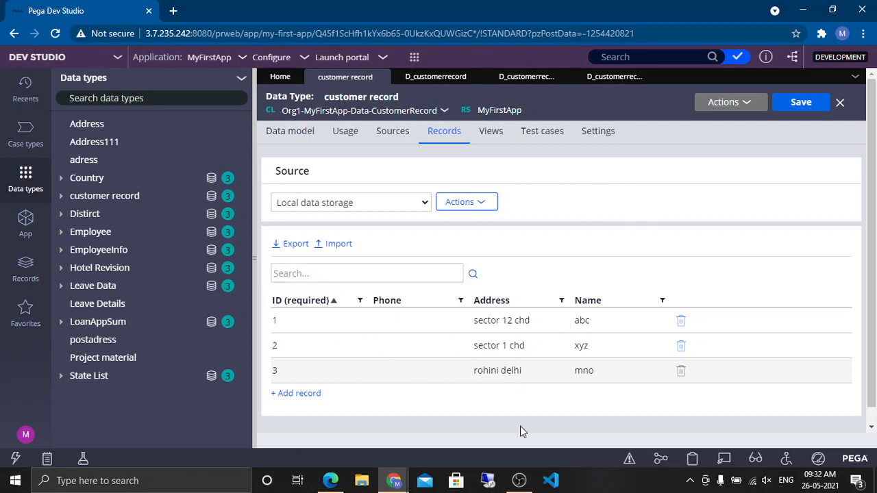
click(393, 133)
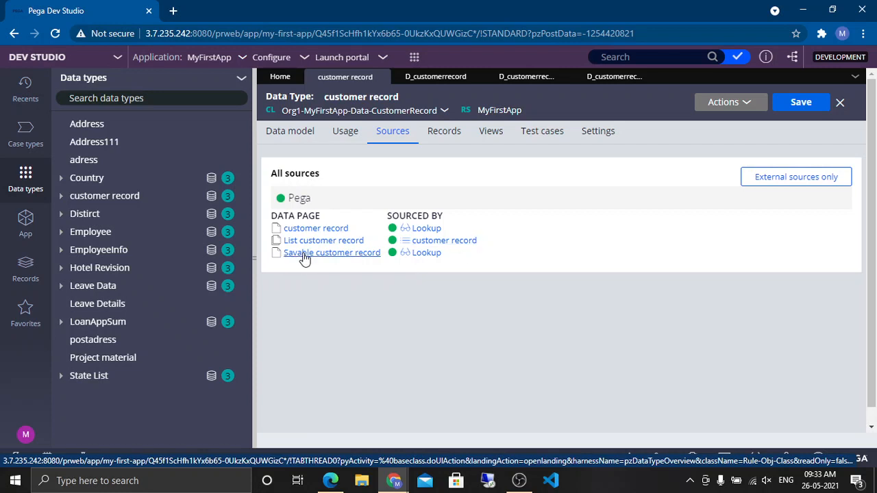
click(581, 78)
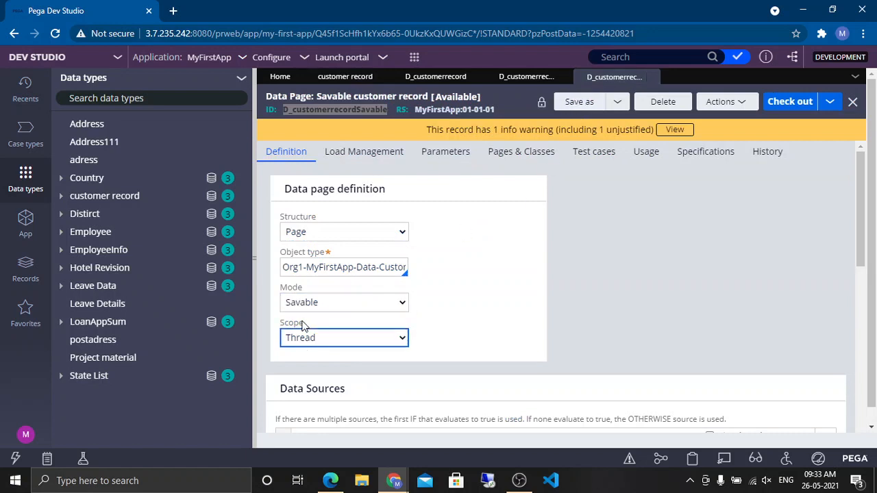
Step: Check out the savable data page and change its mode to Editable
click(296, 291)
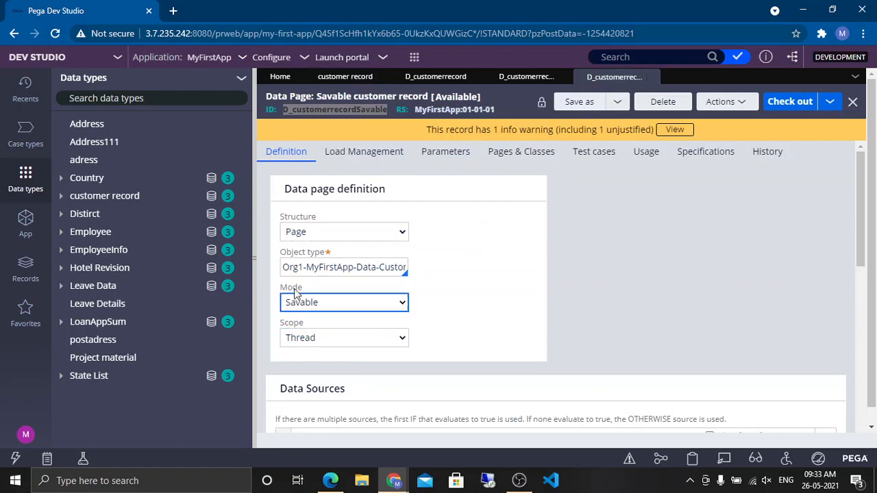
click(326, 302)
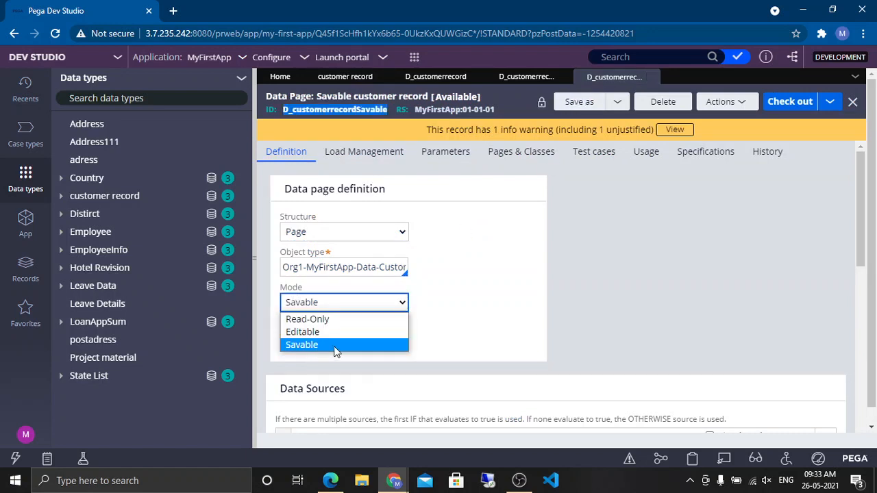
click(304, 331)
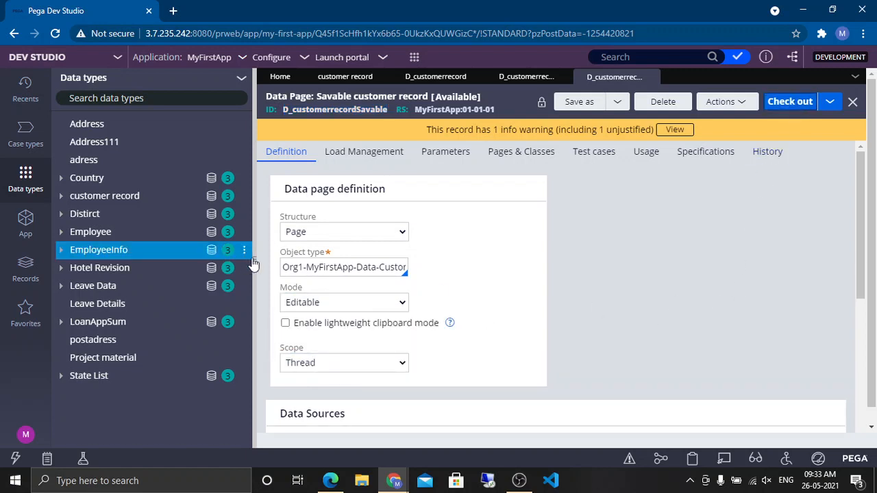
click(255, 254)
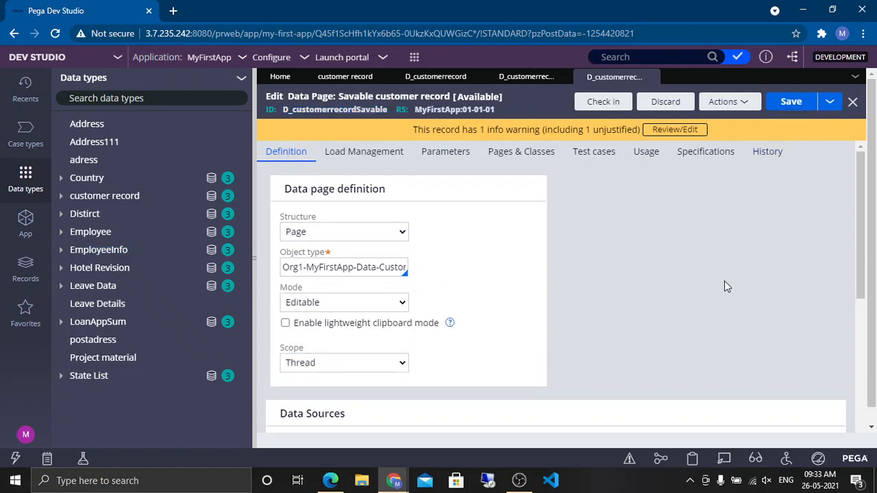
scroll(742, 295, down, 4)
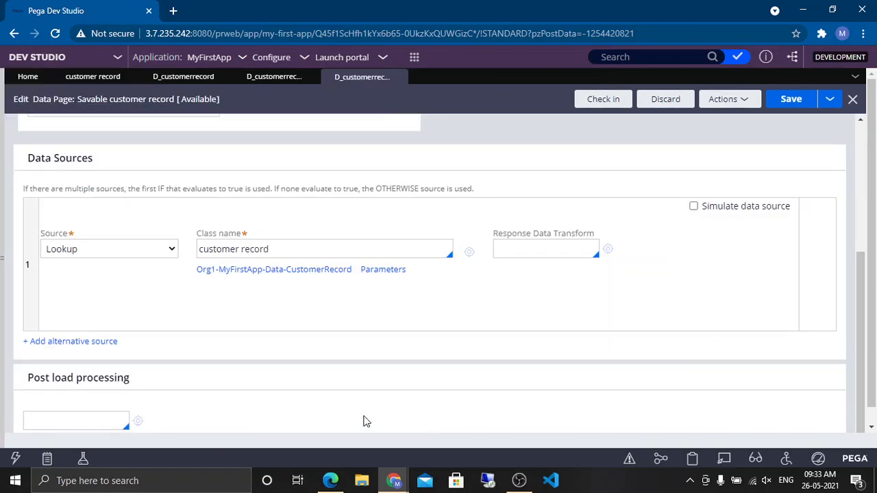
scroll(245, 380, down, 1)
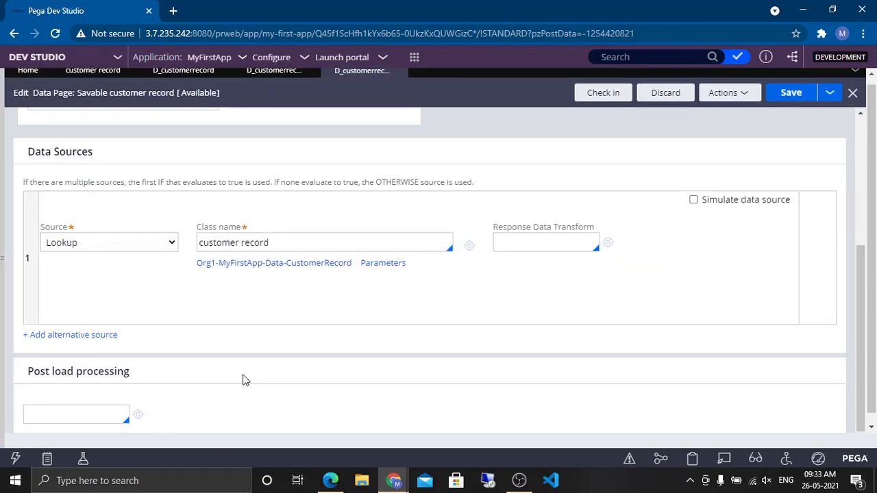
scroll(90, 356, up, 5)
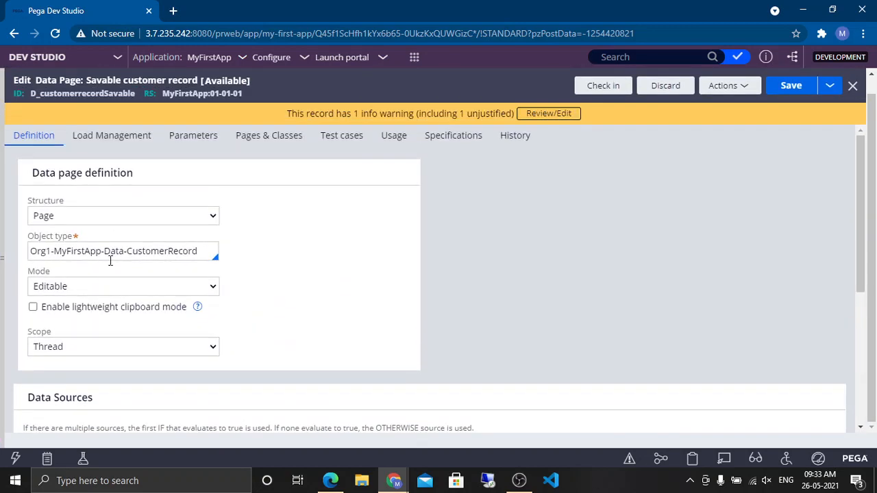
Step: Set the data page's mode back to Savable
click(94, 286)
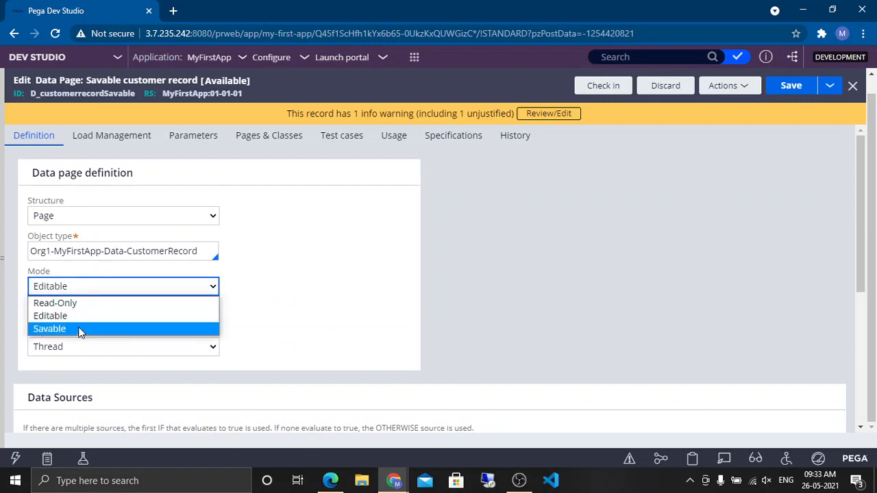
click(460, 326)
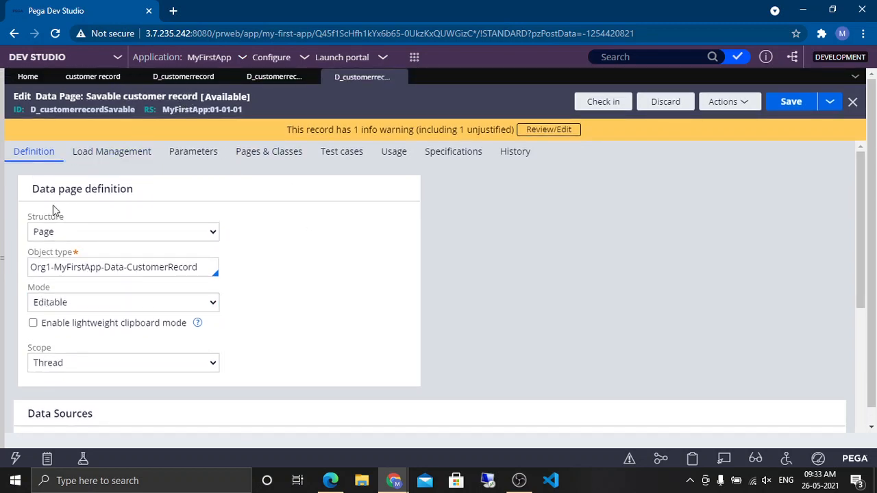
drag(80, 96, 36, 97)
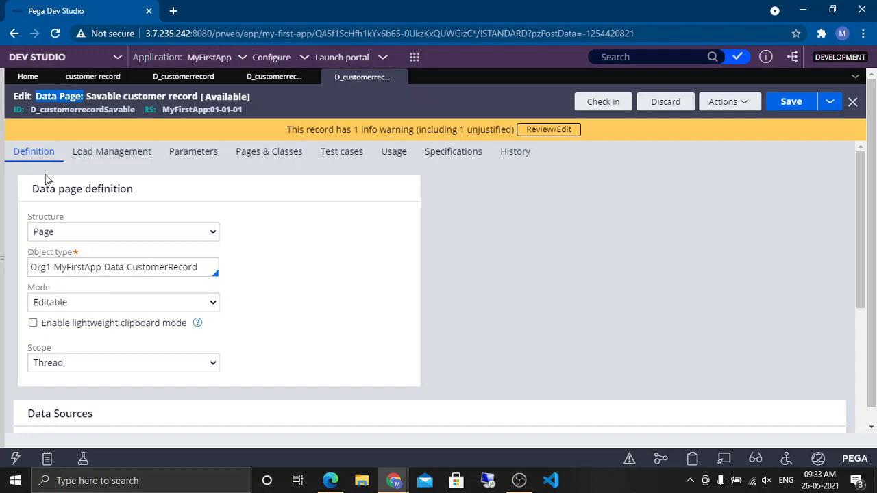
click(60, 305)
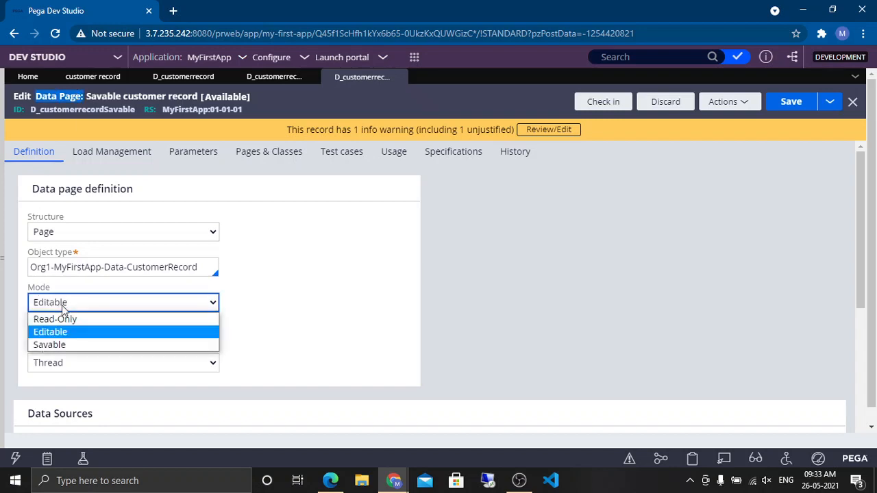
click(90, 348)
Step: Re-select Database save as the save type, then discard the data page's unsaved changes
scroll(789, 293, down, 4)
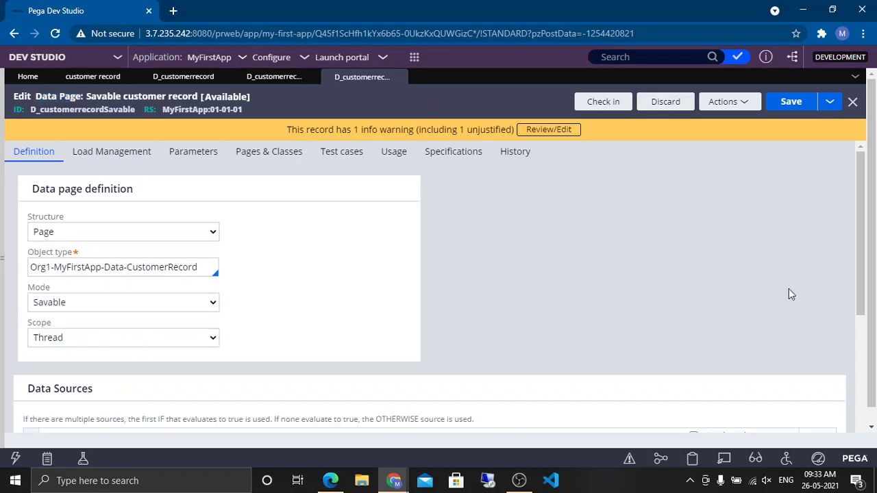
scroll(284, 372, down, 5)
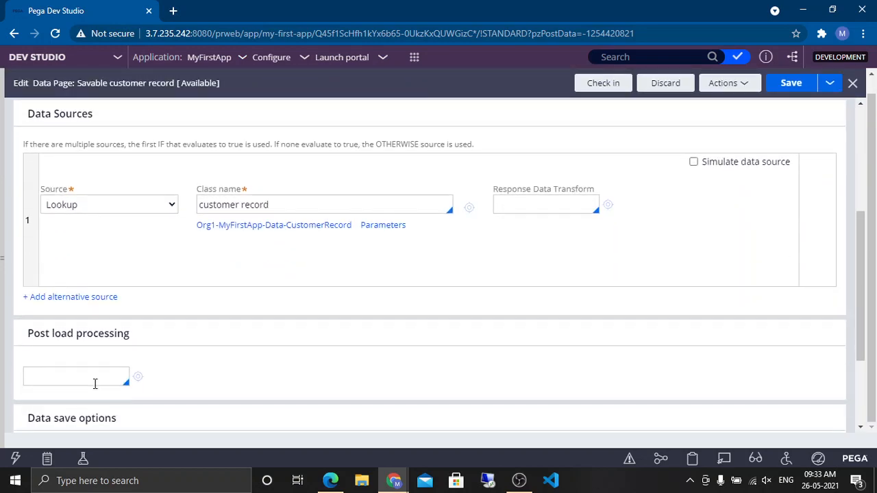
triple_click(71, 283)
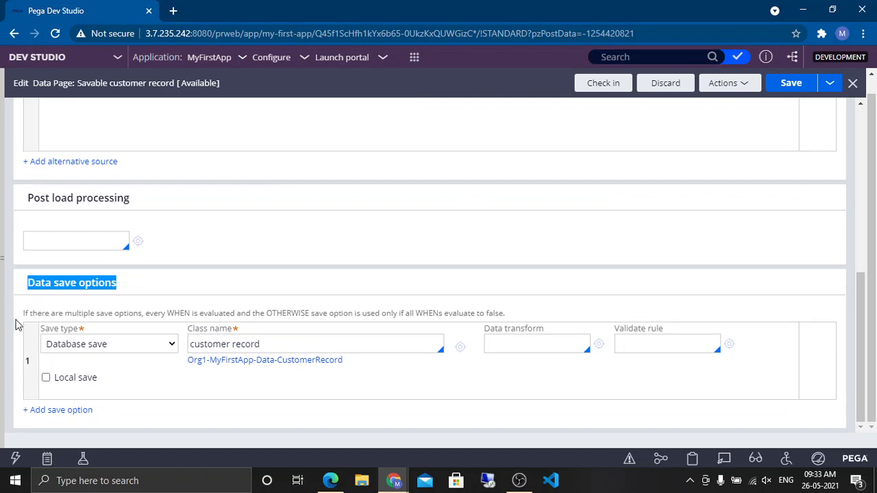
click(241, 259)
click(122, 345)
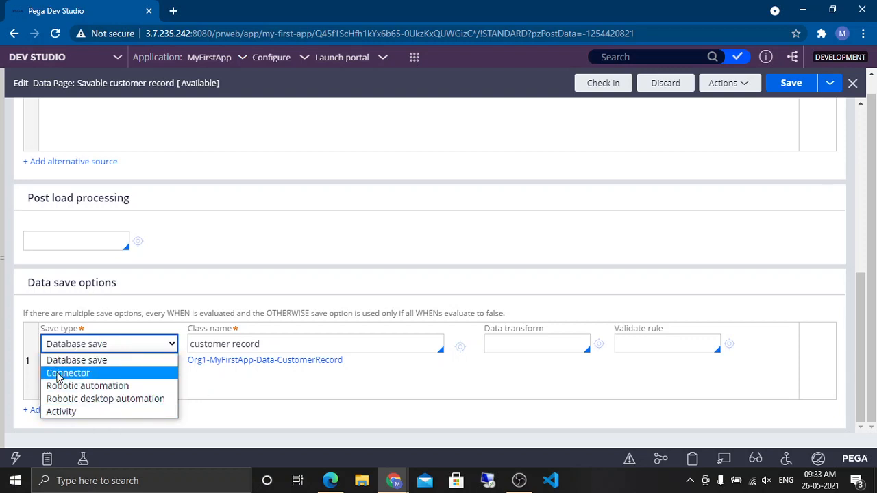
click(107, 361)
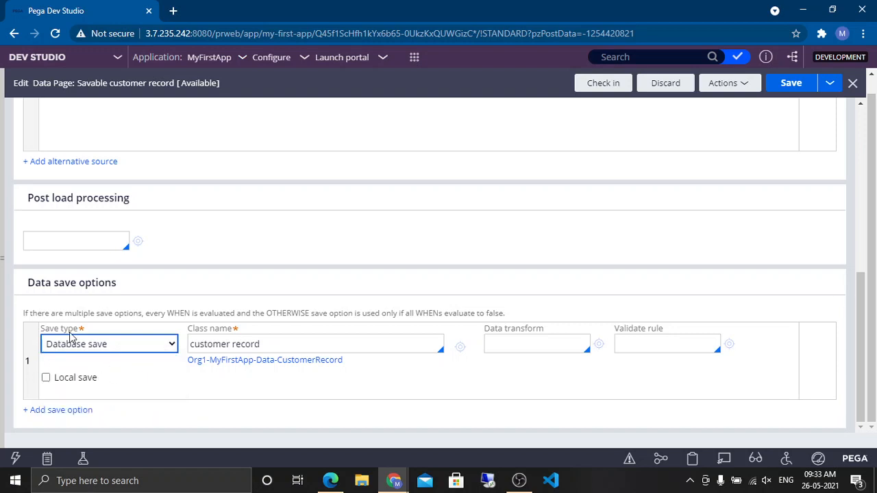
click(668, 83)
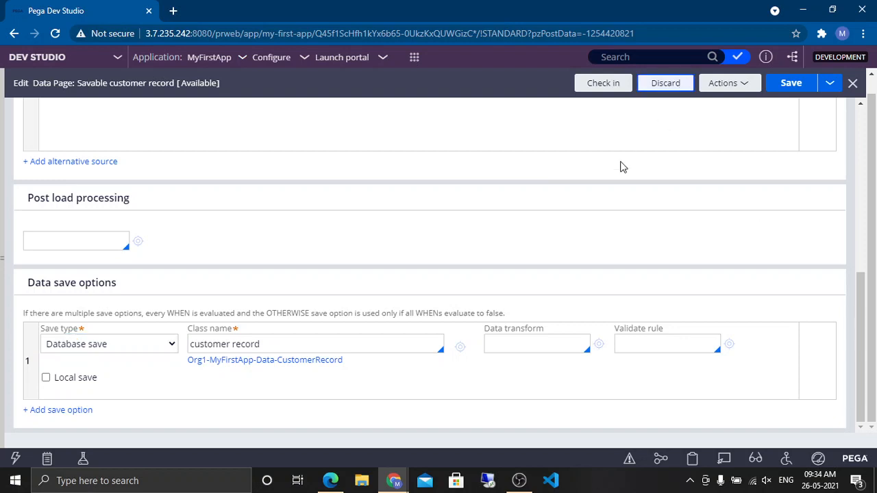
click(600, 299)
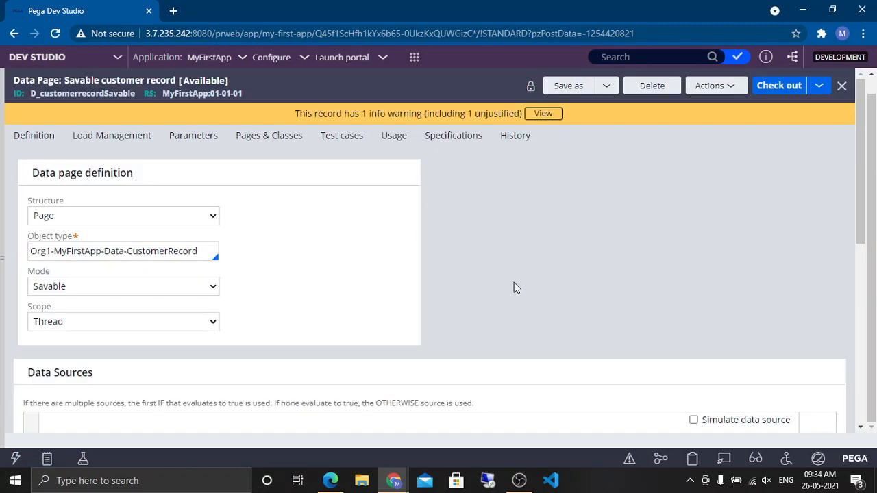
Step: Open the application's case types list from the navigation panel
scroll(514, 282, down, 6)
scroll(345, 296, up, 3)
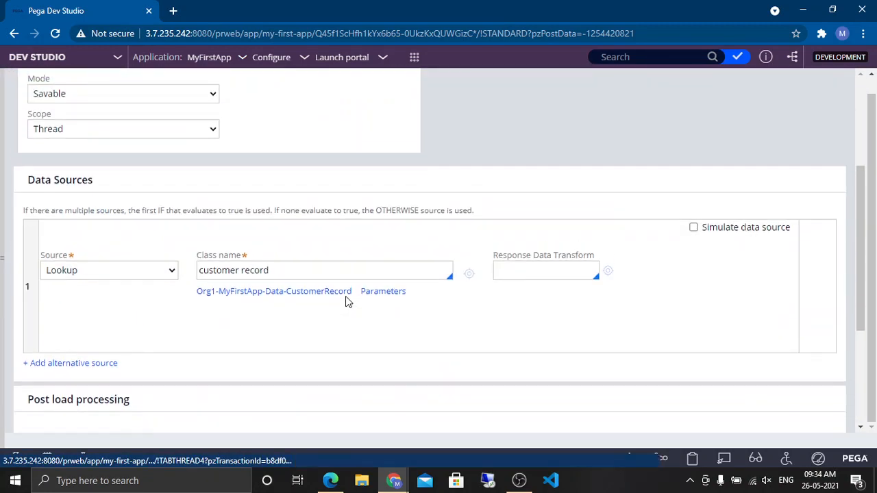
scroll(346, 296, up, 3)
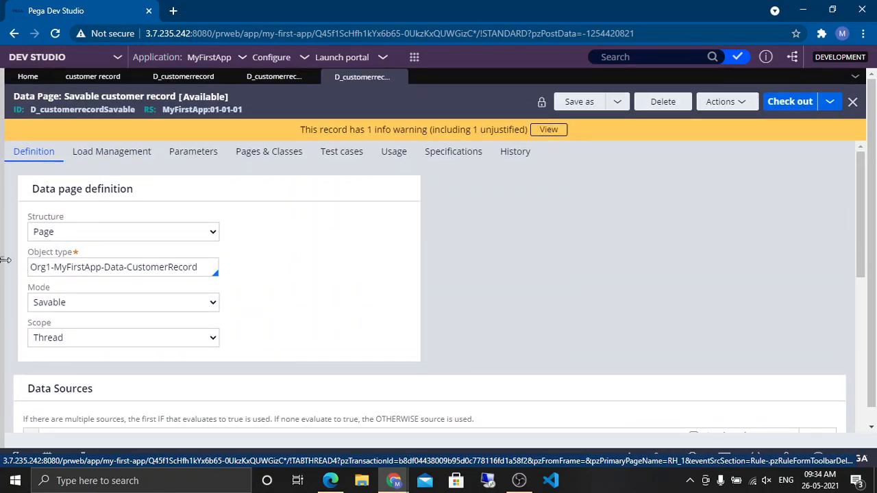
click(5, 261)
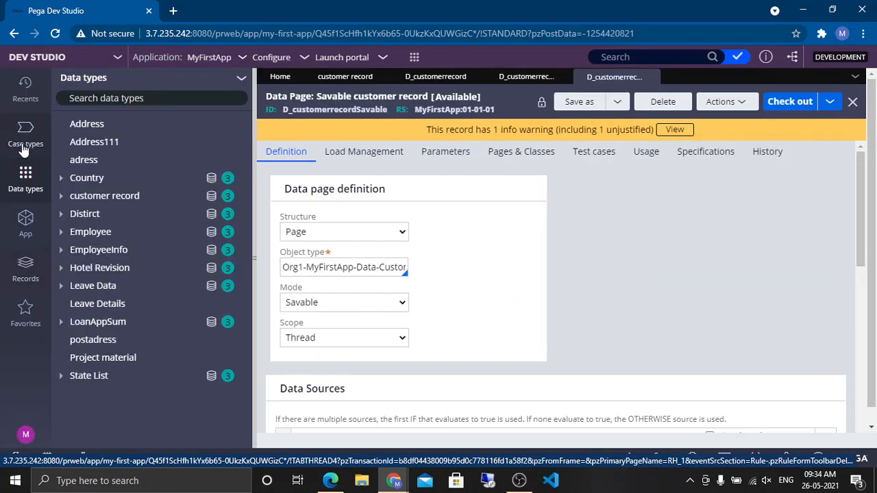
click(25, 145)
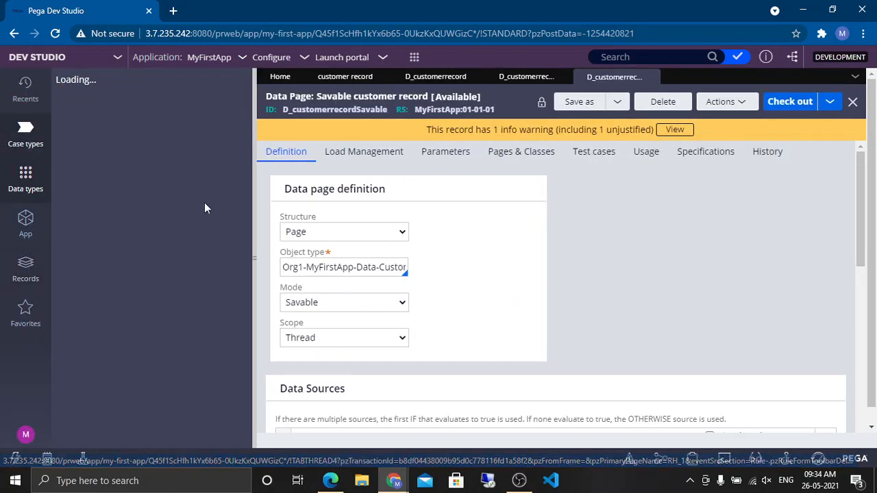
click(230, 77)
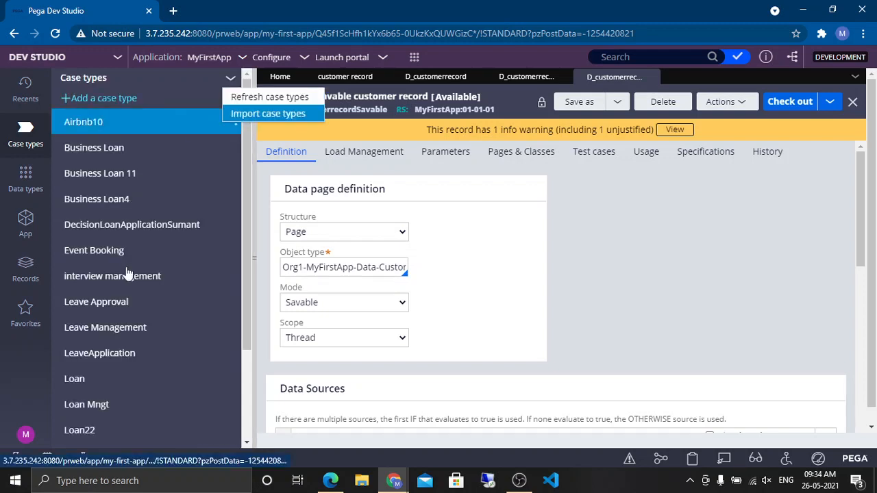
scroll(128, 282, down, 2)
scroll(127, 284, up, 2)
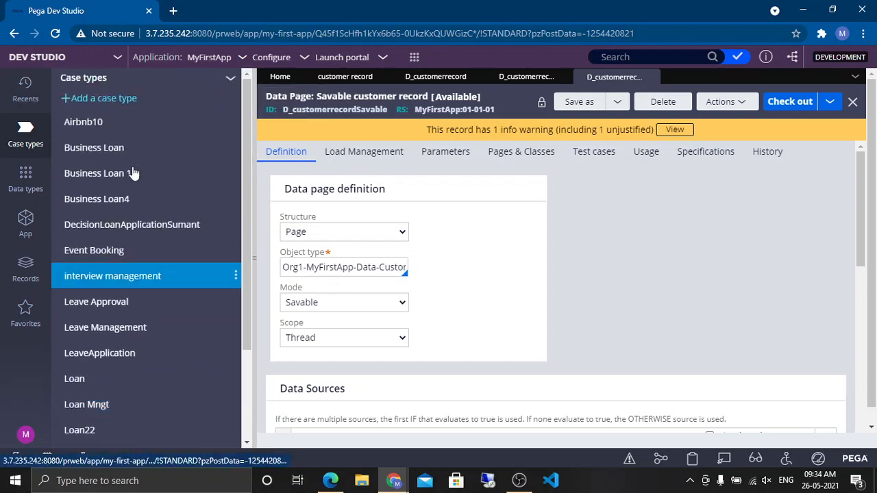
click(231, 81)
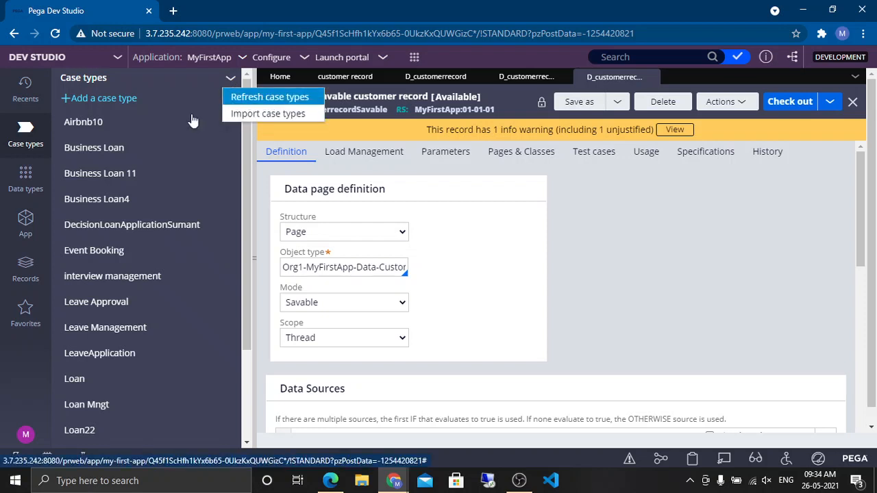
Step: Add a new case type named Update Customer Record, keeping the default advanced settings
click(100, 102)
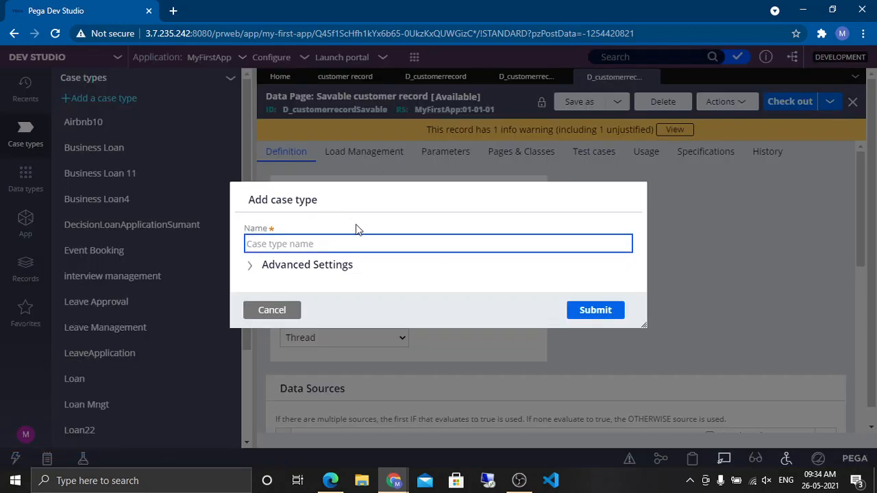
click(364, 237)
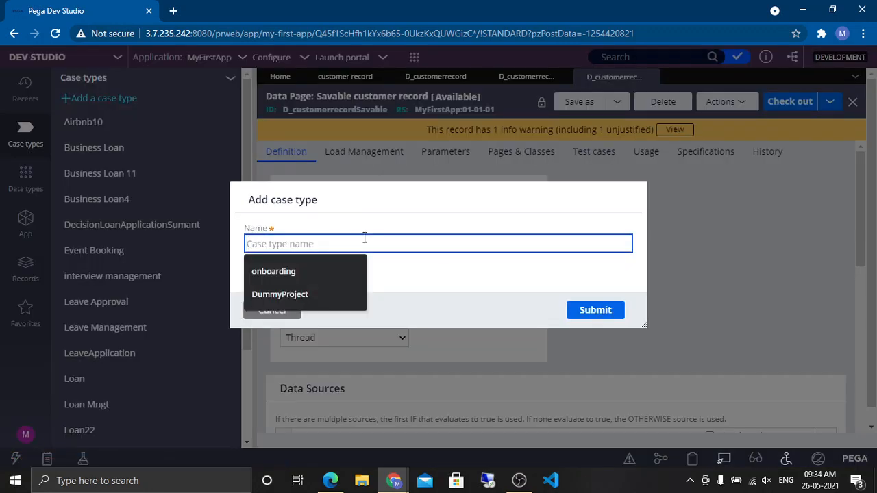
text(Update Customer Re)
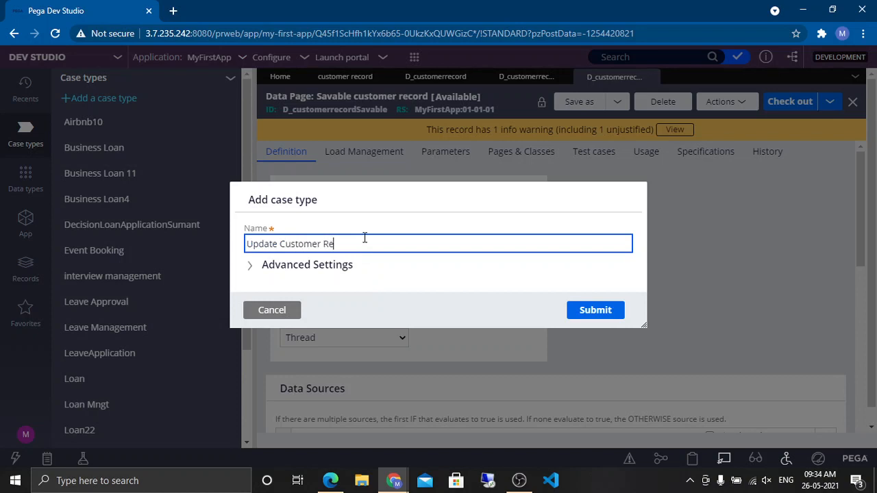
text(cord)
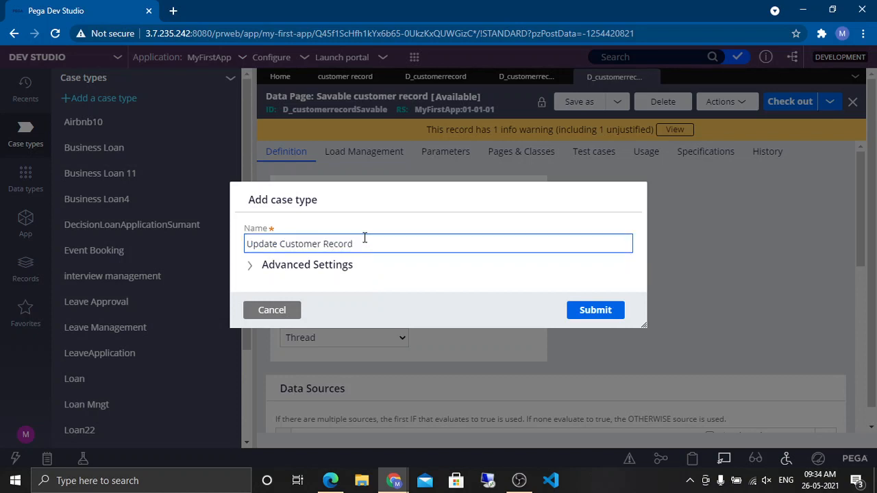
click(323, 266)
click(360, 212)
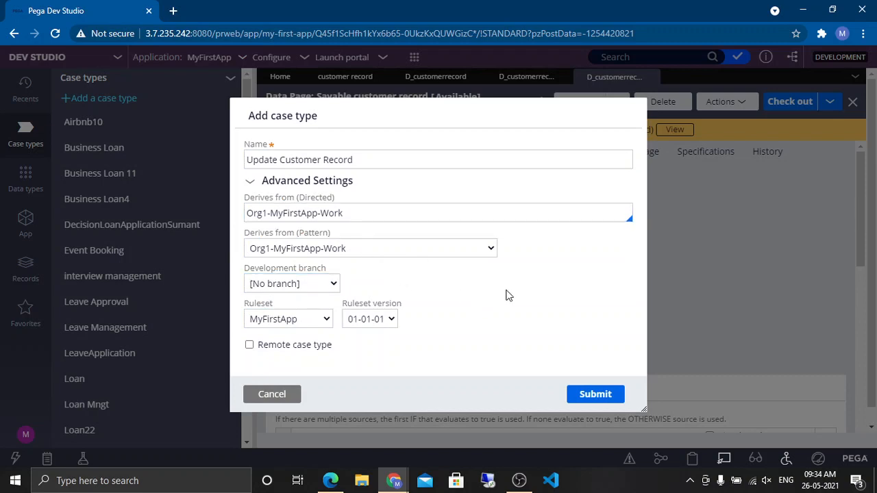
click(587, 396)
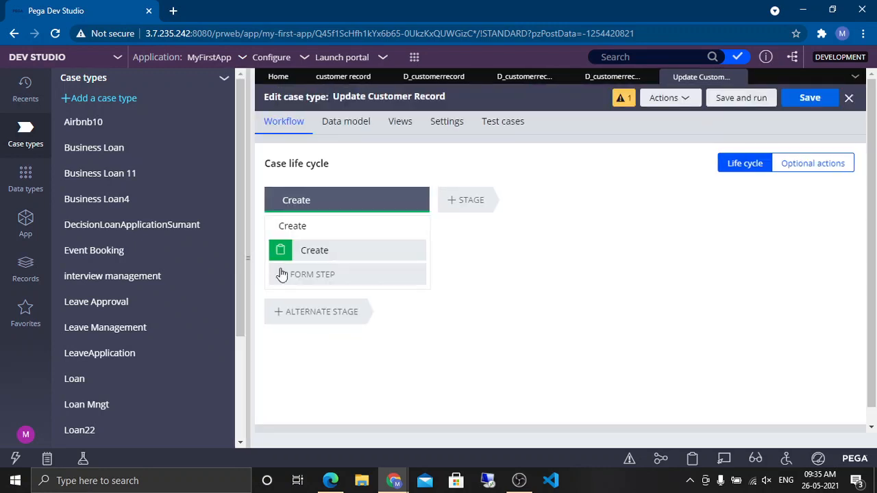
Step: Rename the case type's first stage from Create to Initialize
click(678, 97)
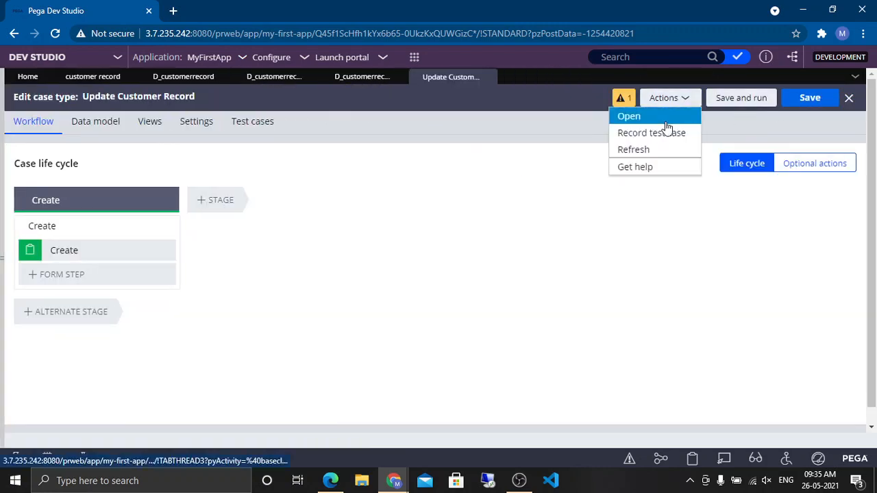
click(665, 122)
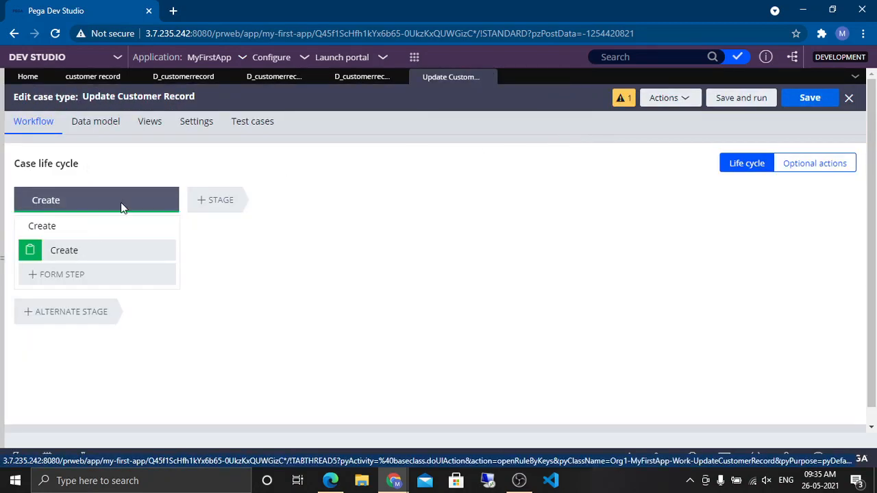
click(63, 199)
click(63, 200)
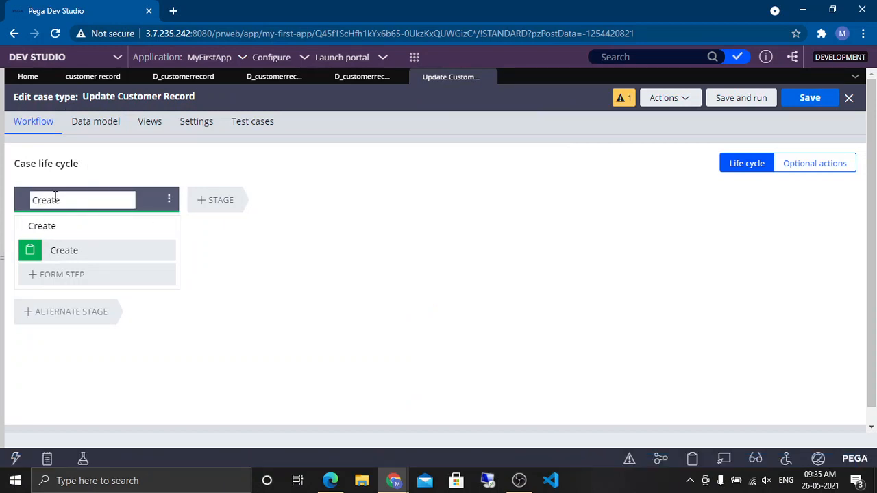
double_click(63, 200)
text(Initilize)
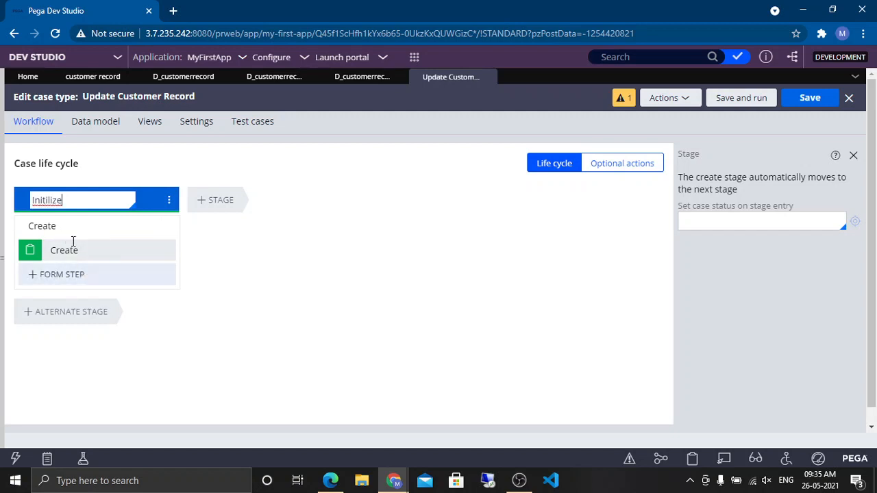
right_click(60, 200)
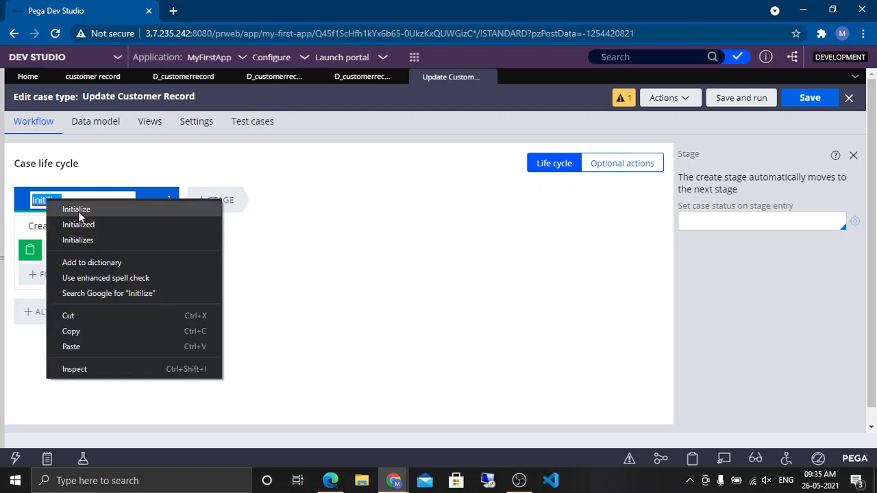
click(76, 210)
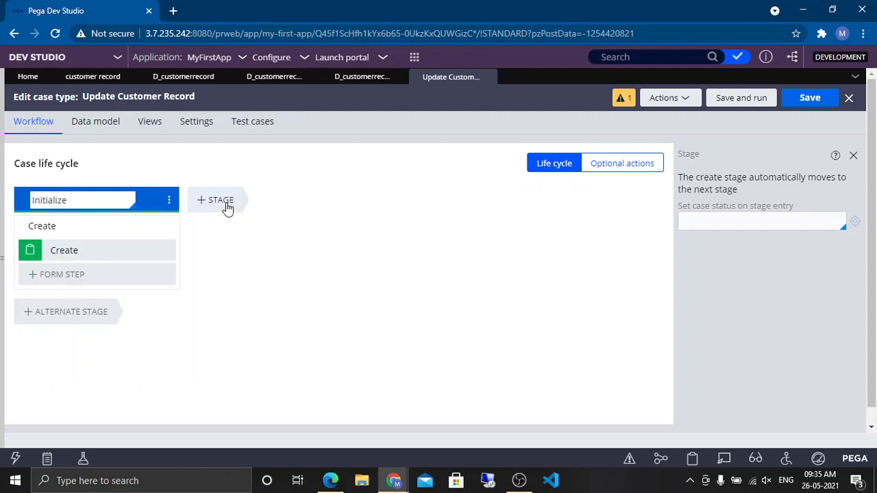
Step: Add a second stage to the life cycle named Update Customer
click(229, 208)
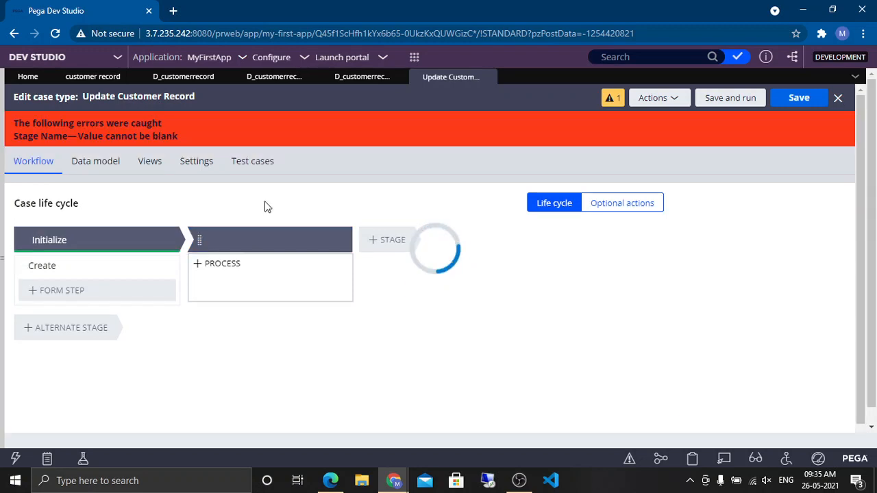
click(245, 240)
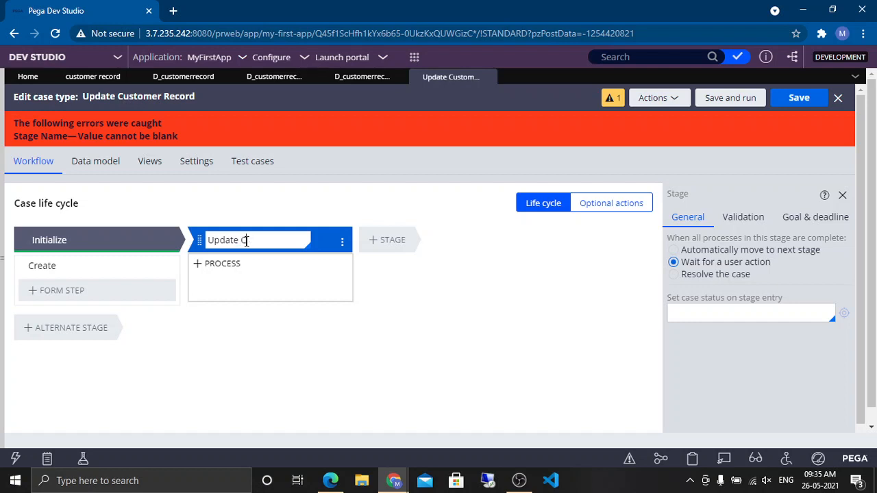
click(228, 409)
Step: Add a process to the Update Customer stage with a Collect information step named Update Customer Details, then save the case type
mouse_move(259, 268)
click(257, 290)
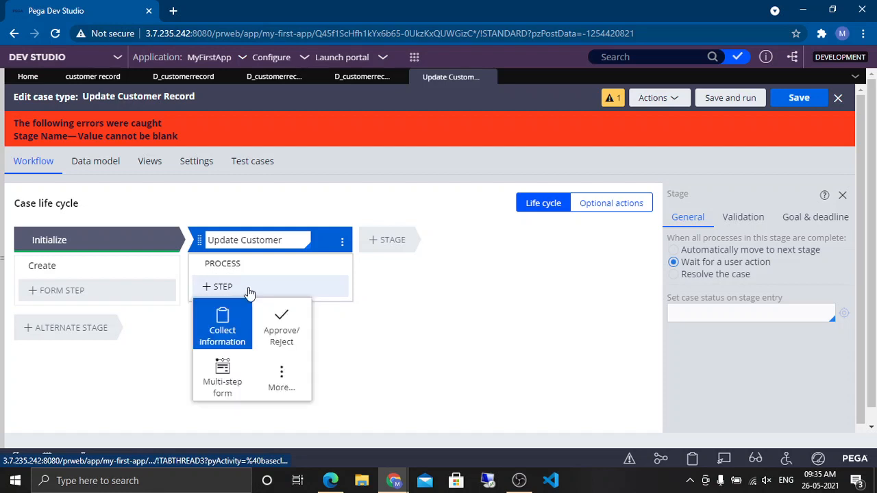
click(229, 320)
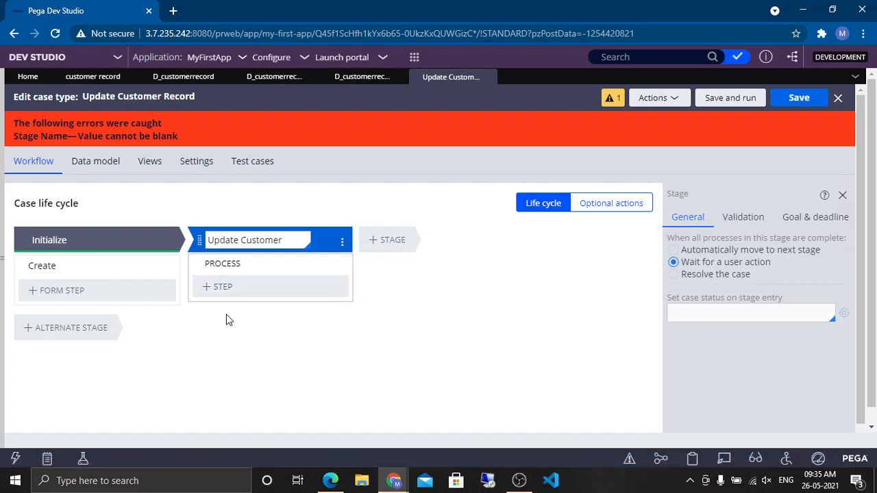
click(298, 285)
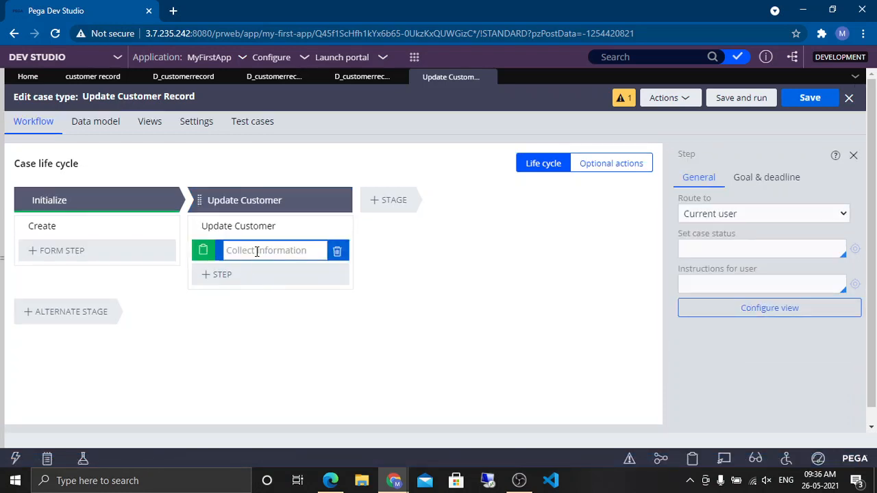
text(Update cus)
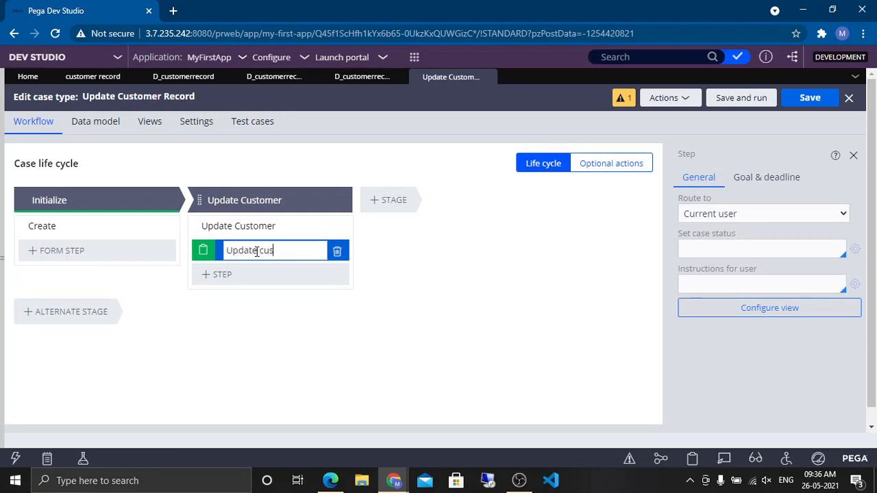
triple_click(256, 250)
key(Right)
text(tomer D)
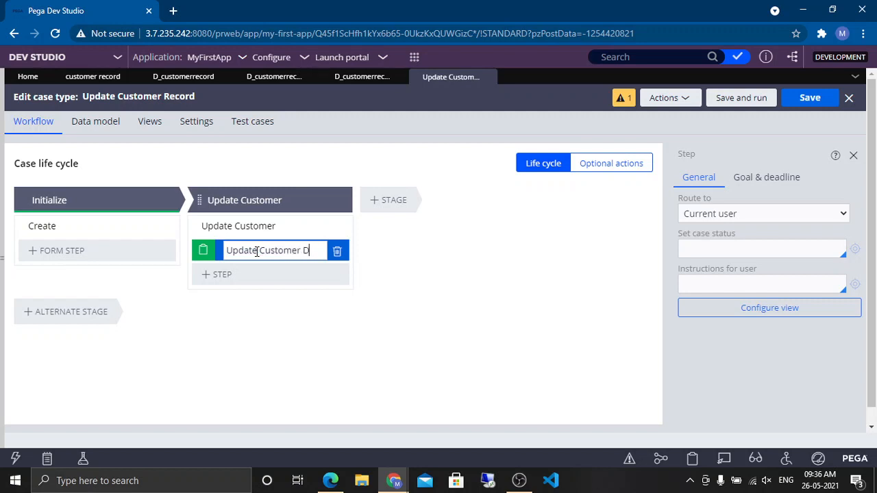
text(etails)
key(Return)
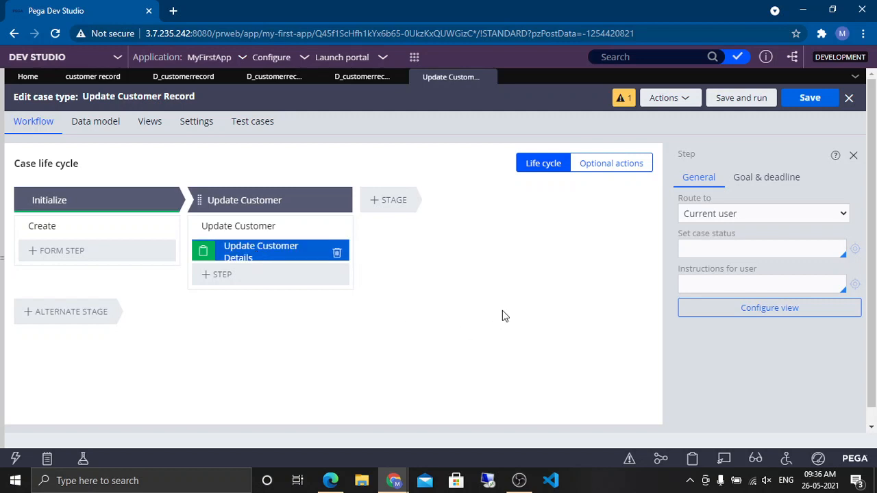
click(811, 100)
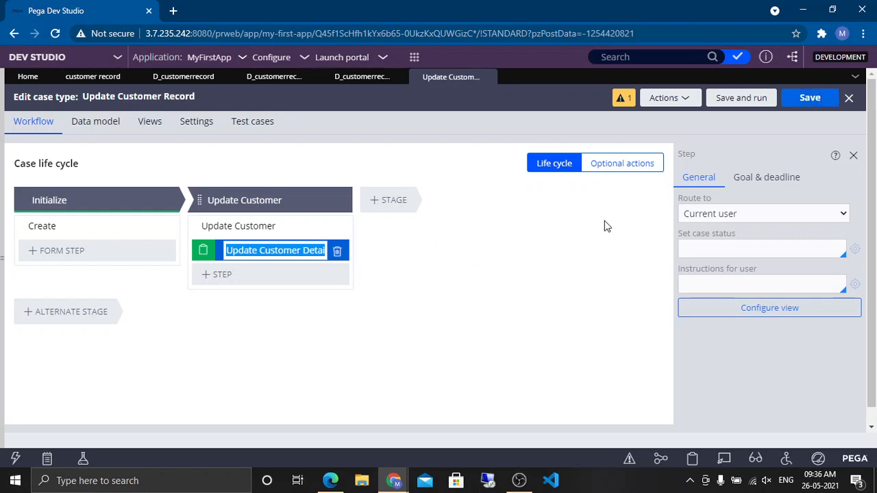
Step: Open the Update Customer process flow from the stage's process settings
click(271, 234)
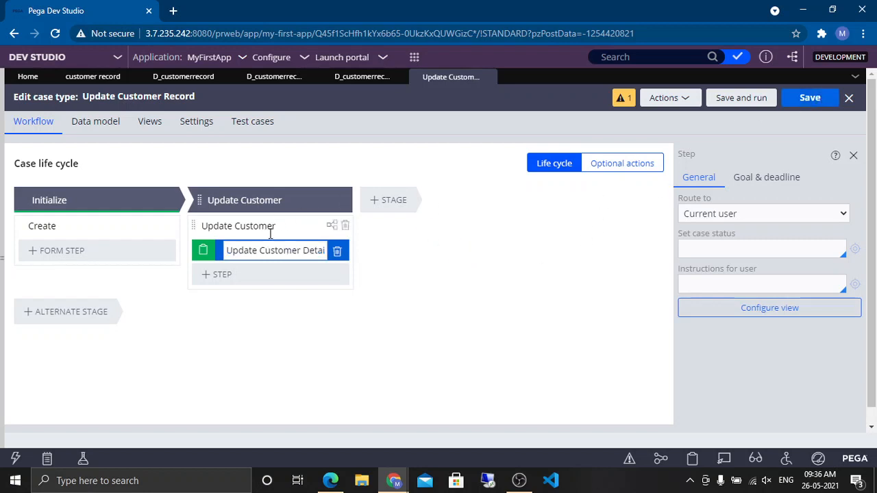
click(241, 225)
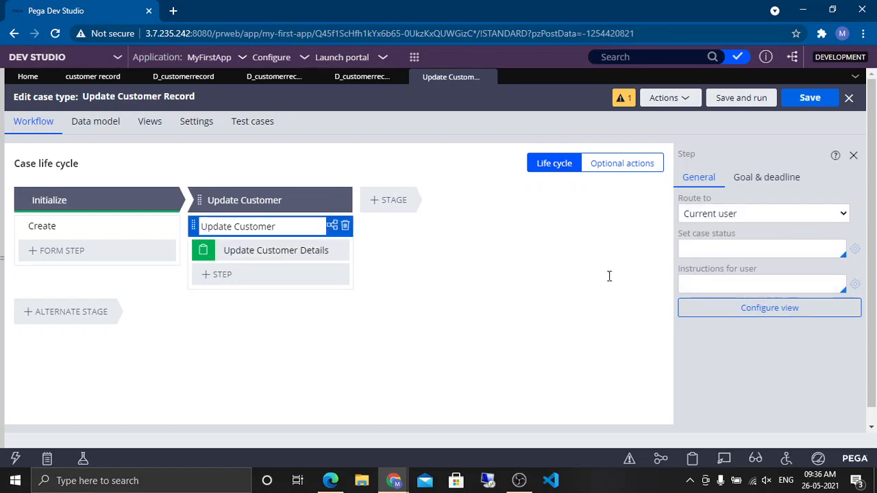
click(721, 241)
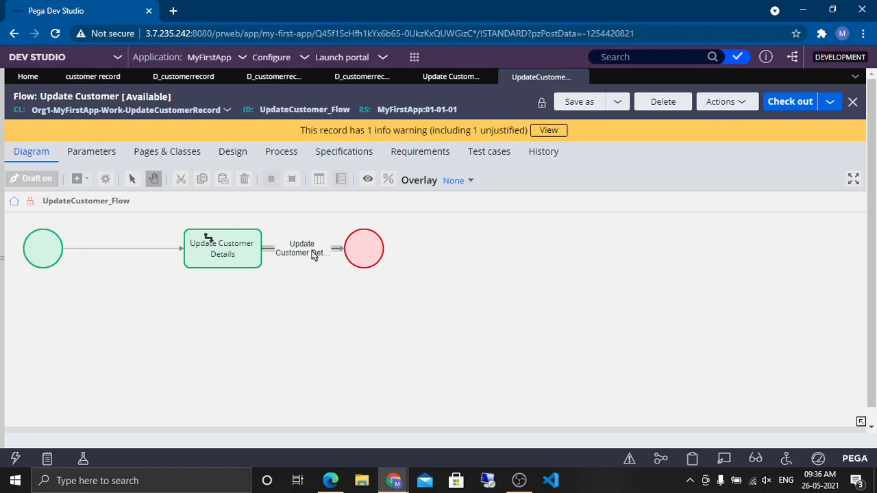
Step: Examine the connector's properties and its Update Customer Details flow action without saving anything
double_click(312, 252)
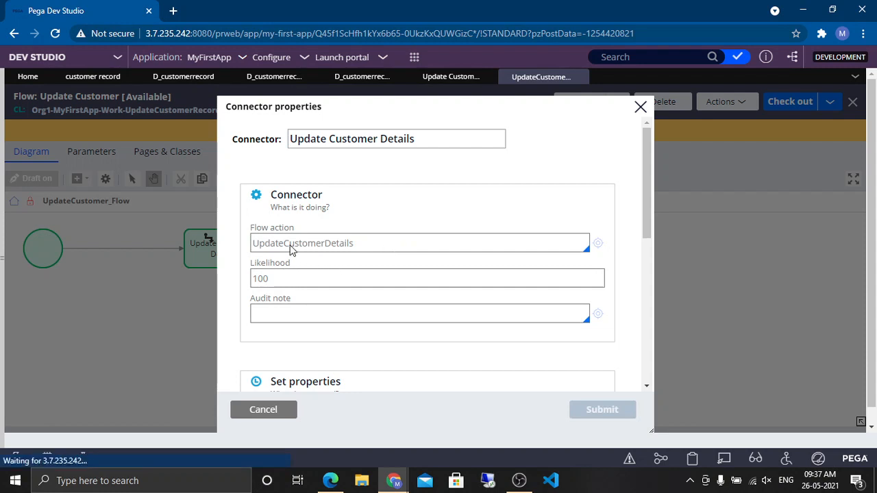
double_click(308, 244)
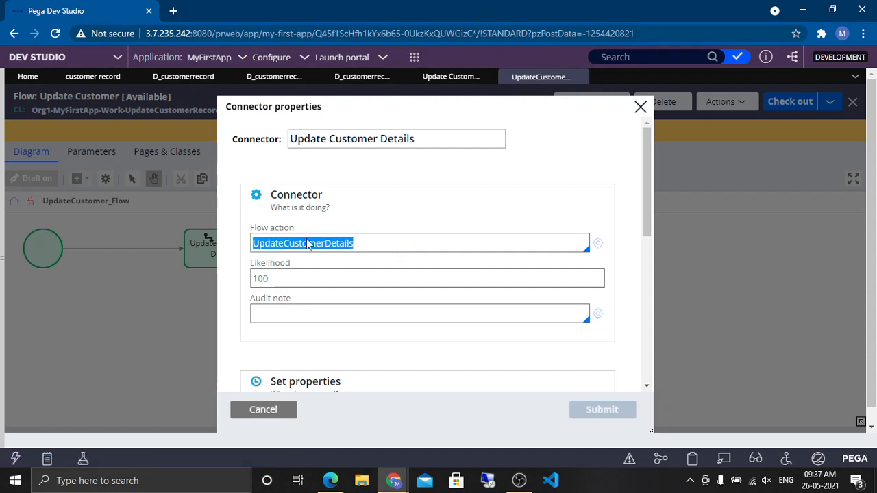
click(455, 297)
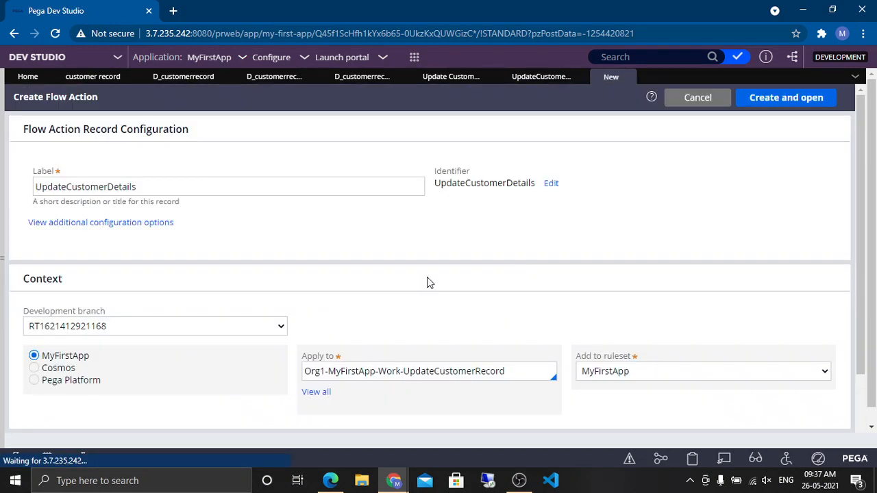
double_click(114, 191)
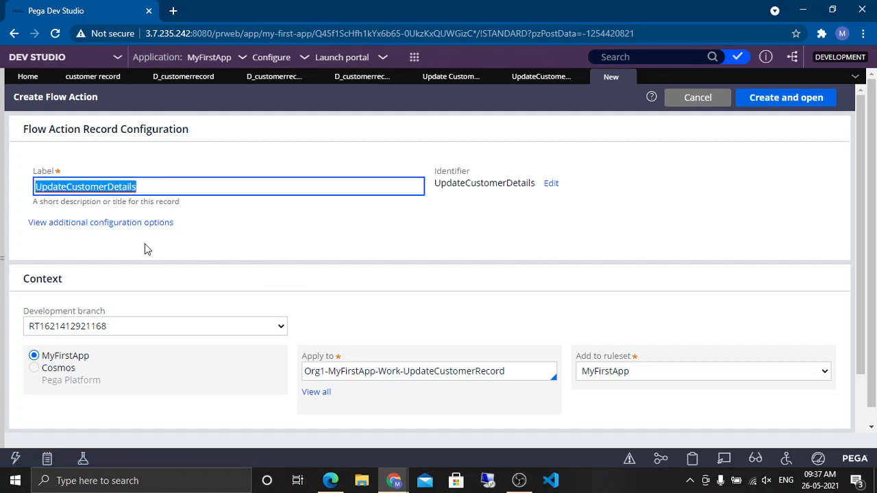
click(626, 78)
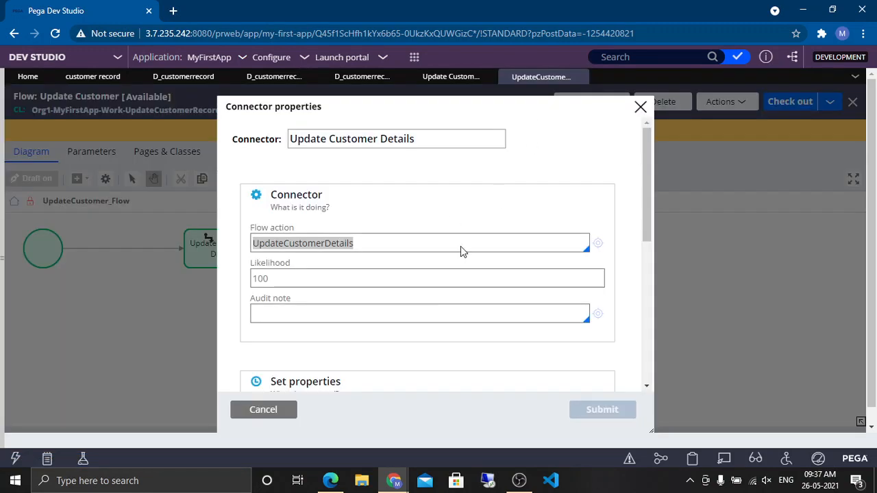
click(263, 410)
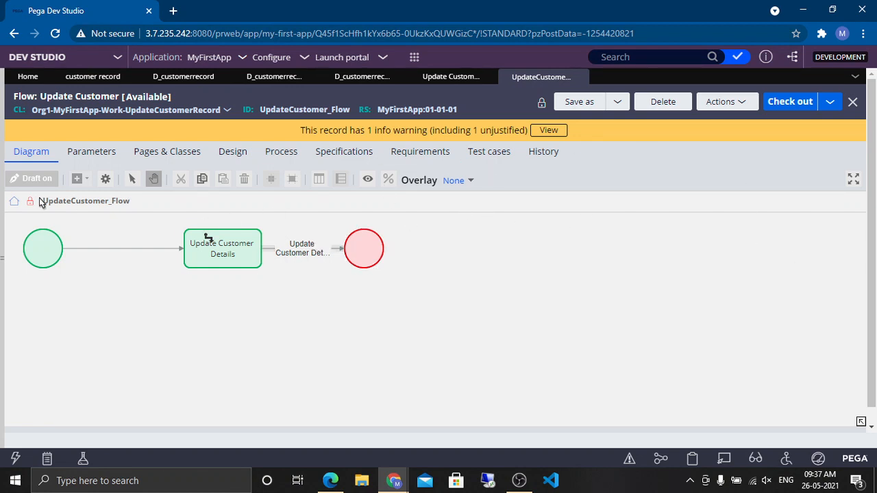
Step: Open the Update Customer Details step's view configuration, submit it unchanged, and save the case type
click(353, 81)
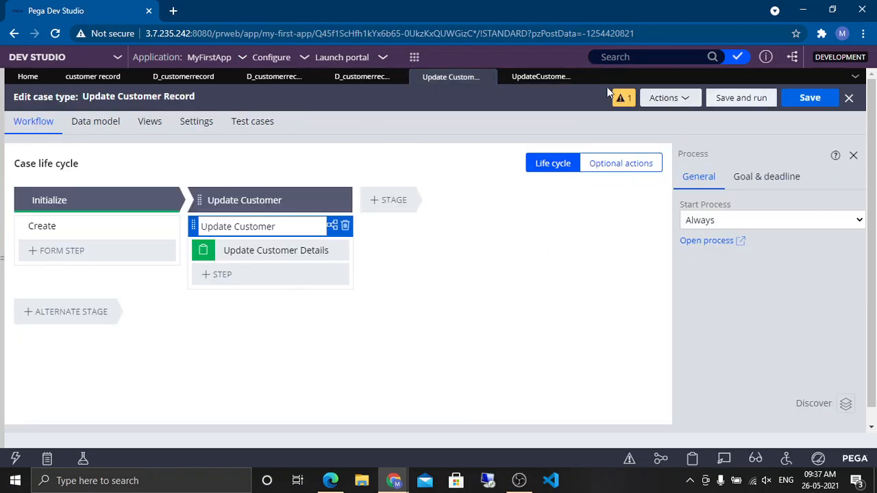
click(270, 255)
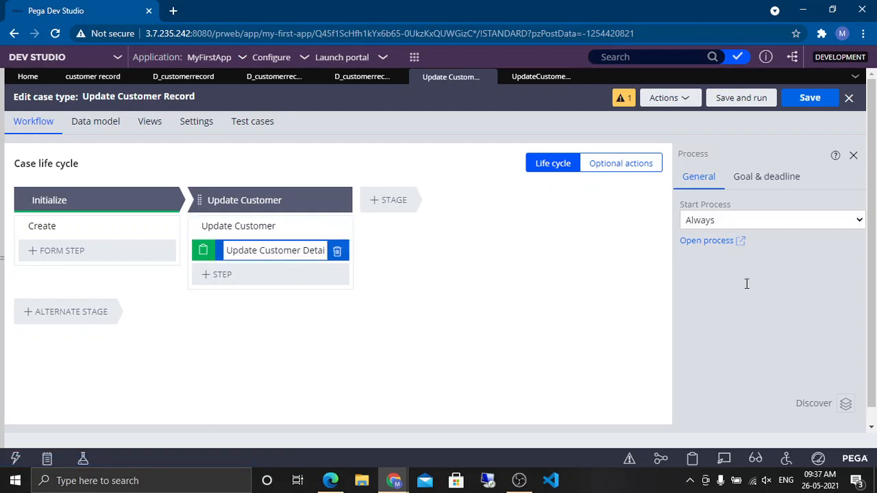
click(763, 312)
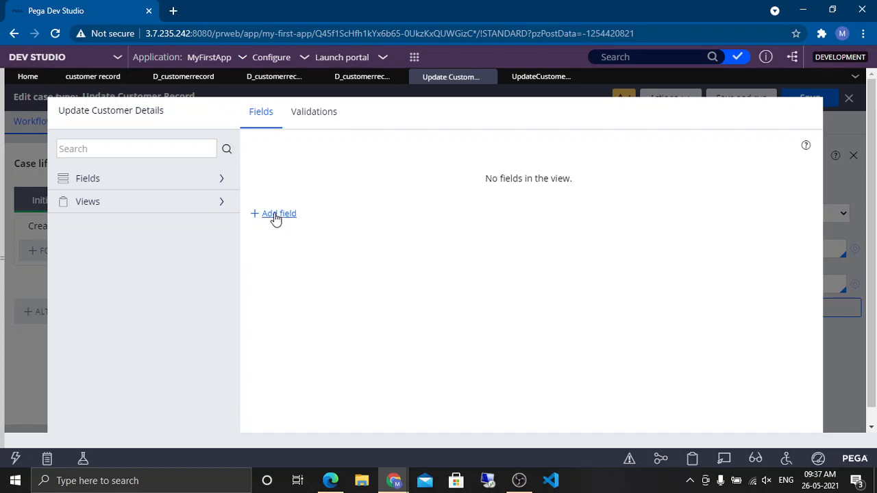
click(860, 34)
double_click(777, 153)
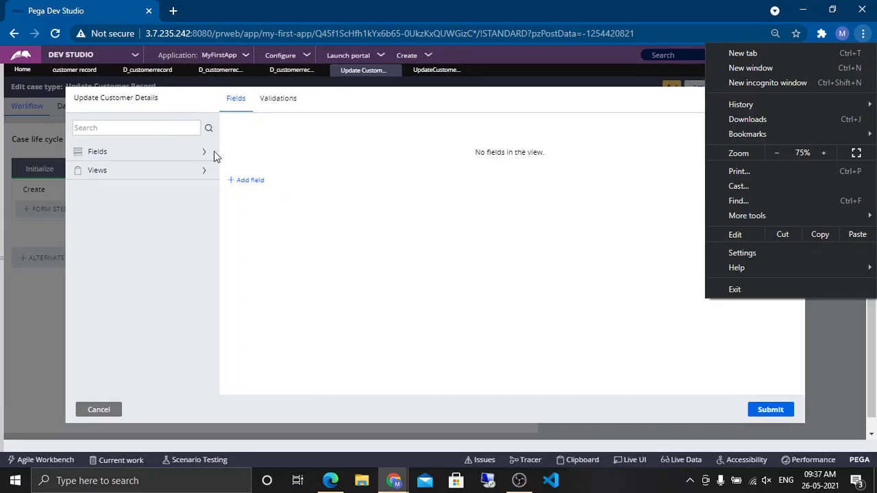
click(436, 272)
click(746, 387)
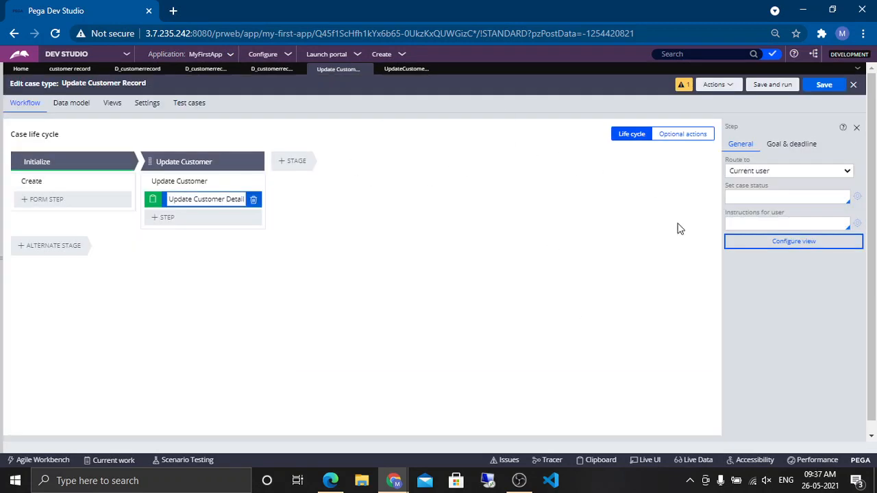
click(824, 86)
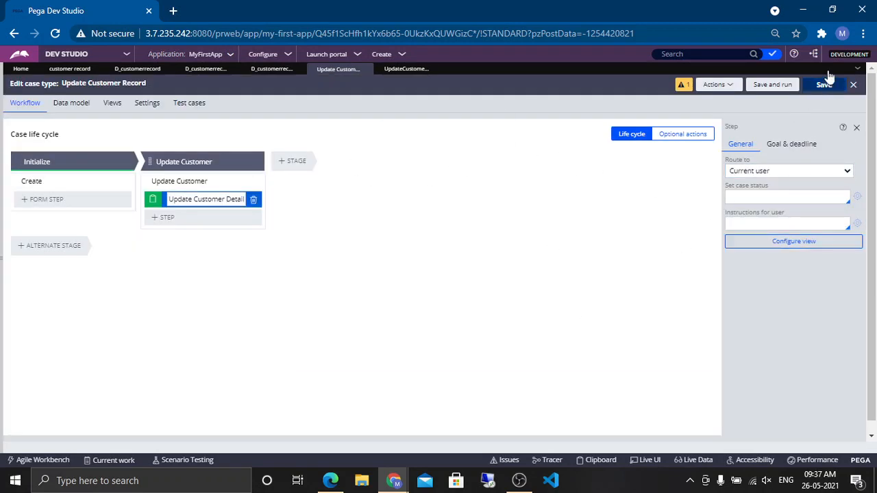
click(864, 34)
click(822, 152)
click(823, 152)
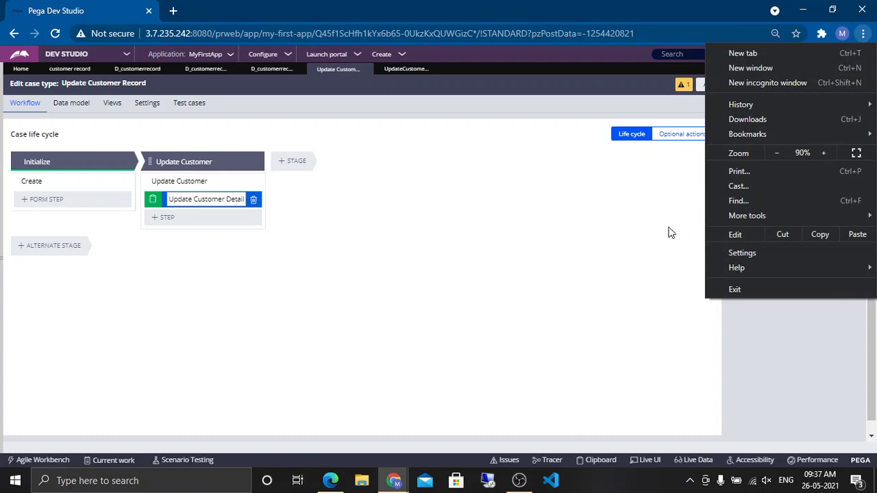
click(823, 154)
click(571, 197)
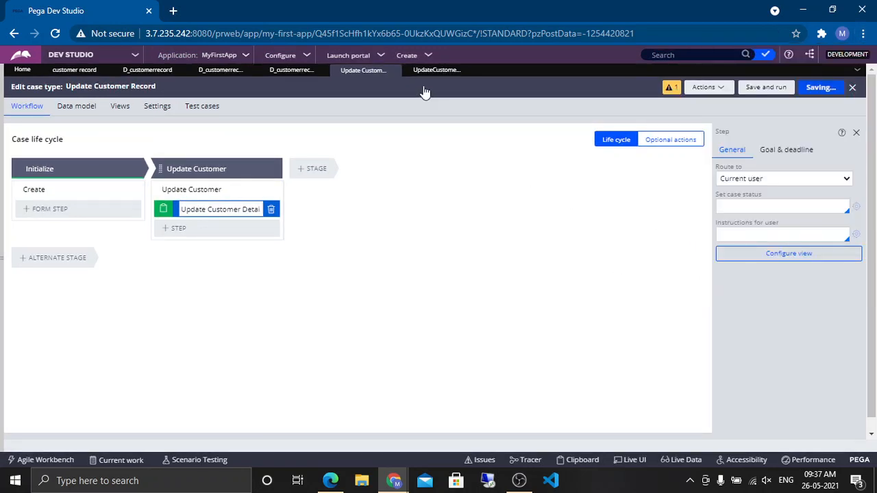
Step: Close the Update Customer flow tab and reopen the Update Customer Record case type from the case types list
click(441, 74)
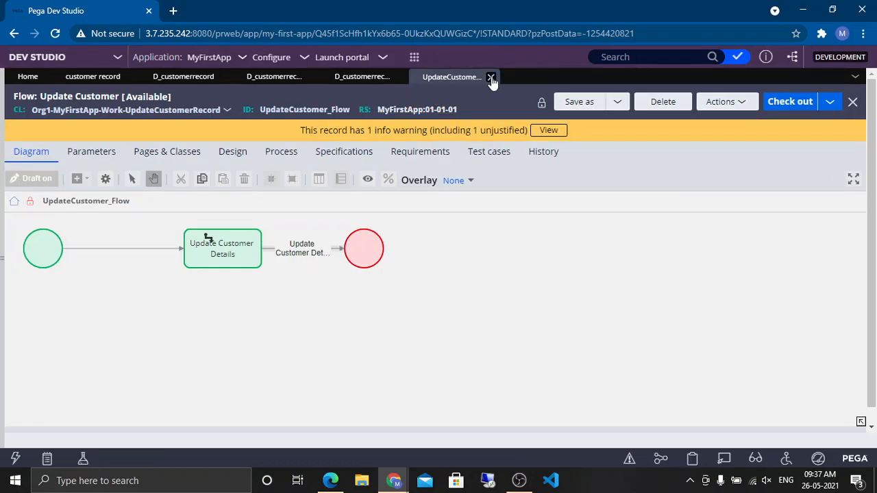
click(491, 76)
click(2, 171)
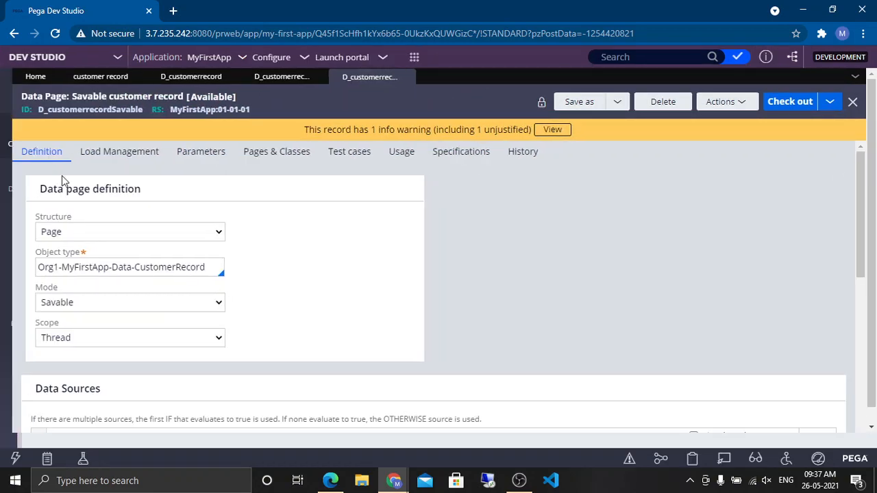
scroll(151, 234, down, 3)
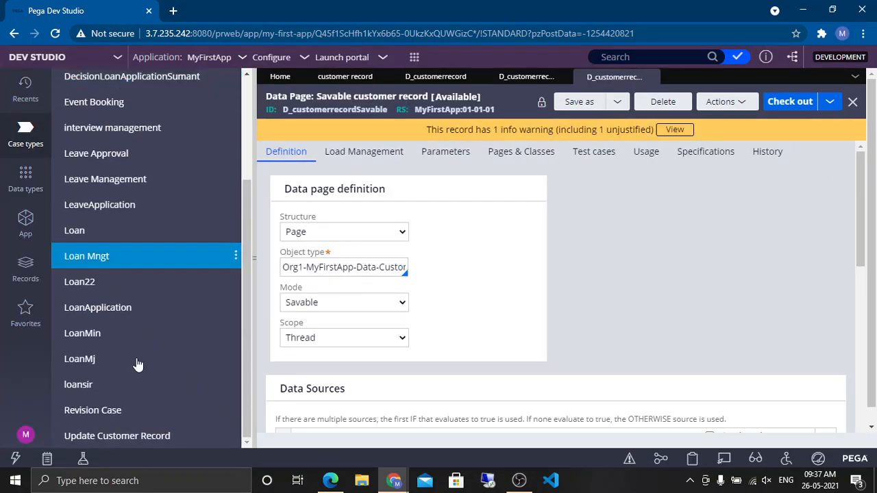
scroll(121, 113, up, 3)
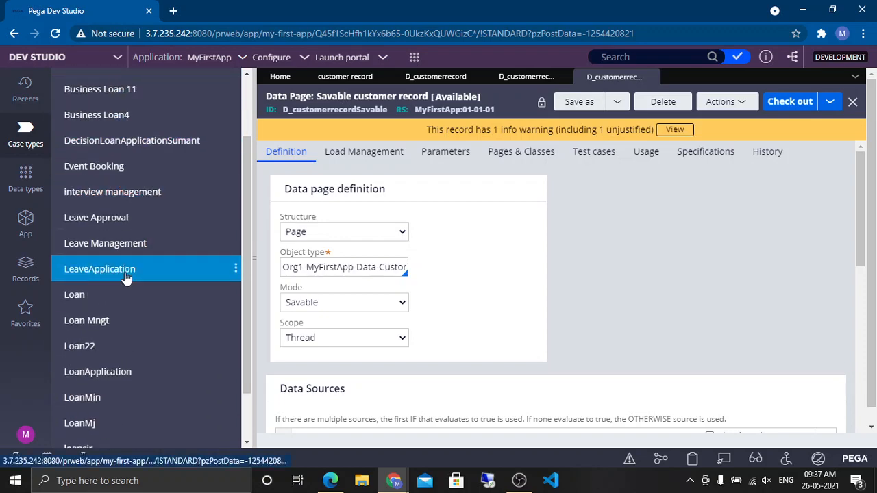
scroll(127, 274, up, 2)
scroll(130, 273, down, 3)
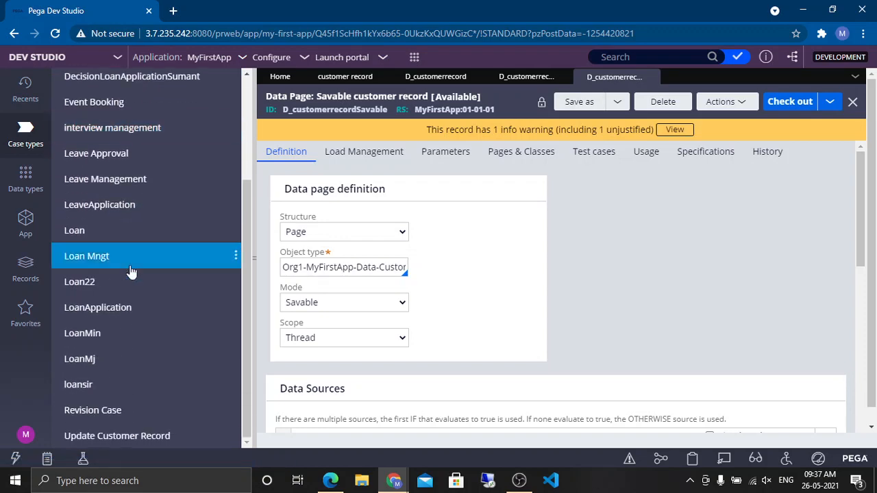
scroll(167, 229, up, 3)
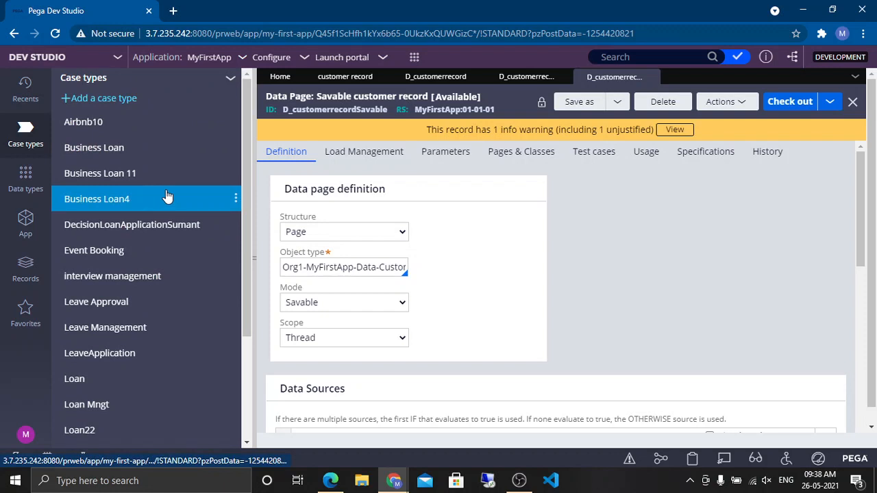
scroll(198, 186, down, 3)
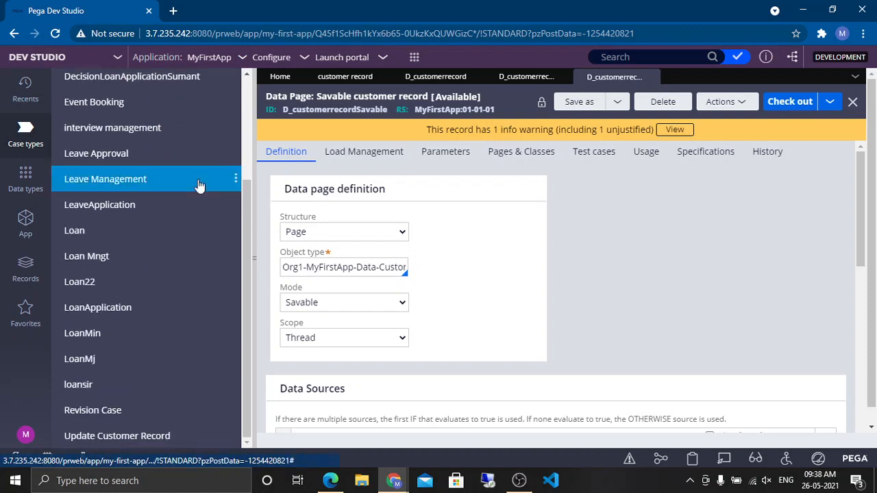
click(142, 436)
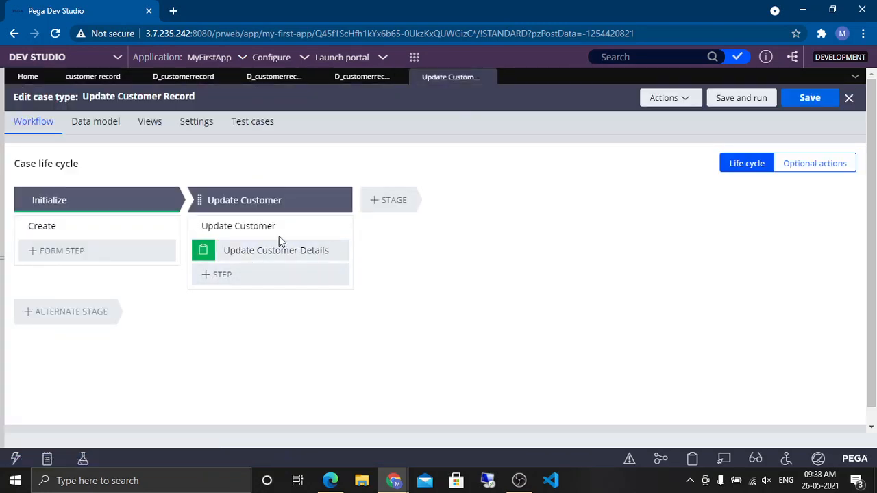
Step: Open the Update Customer process flow and then the connector's Update Customer Details flow action
click(263, 228)
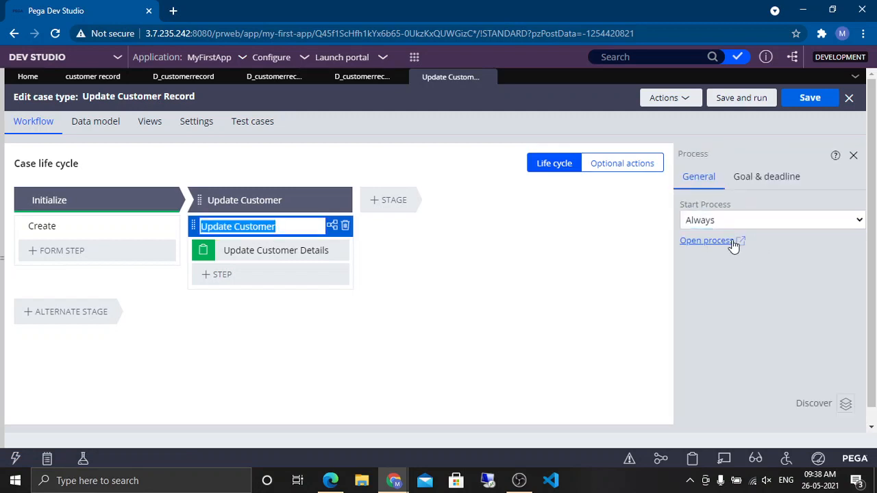
click(733, 243)
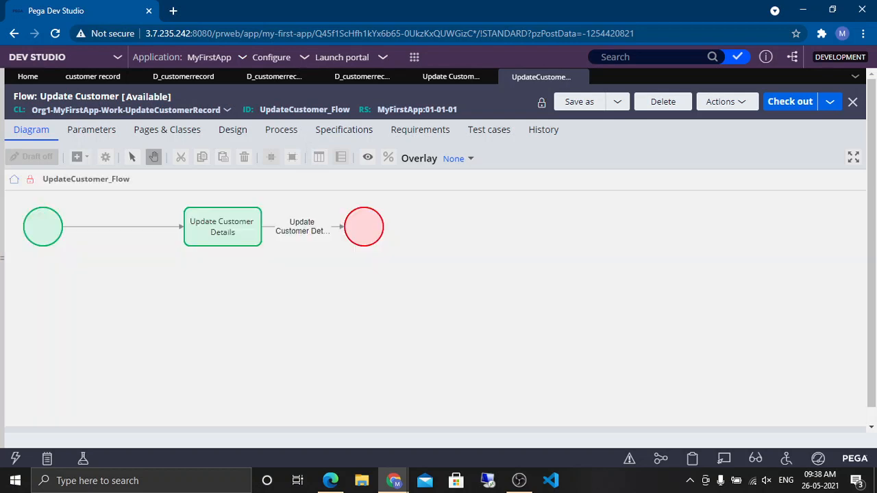
click(301, 233)
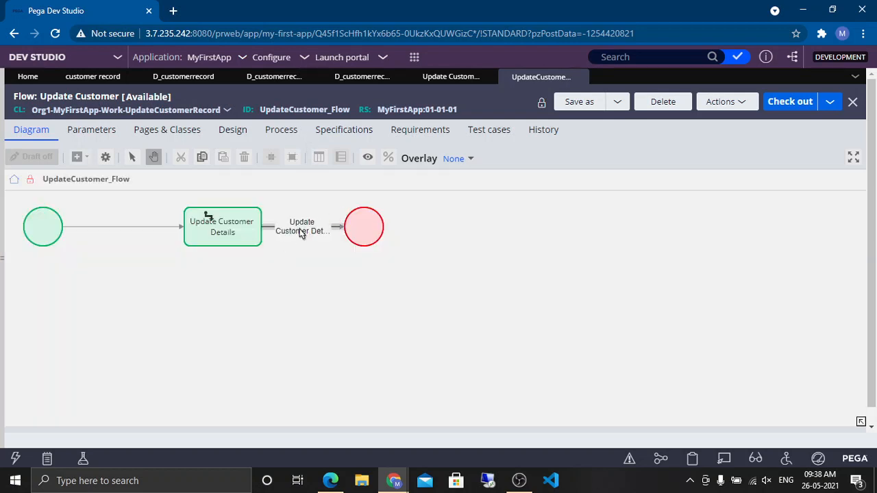
right_click(302, 234)
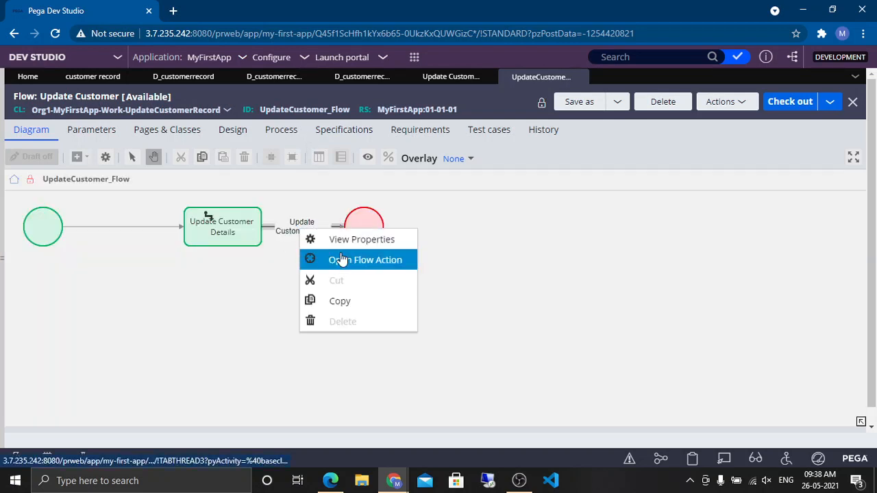
click(342, 259)
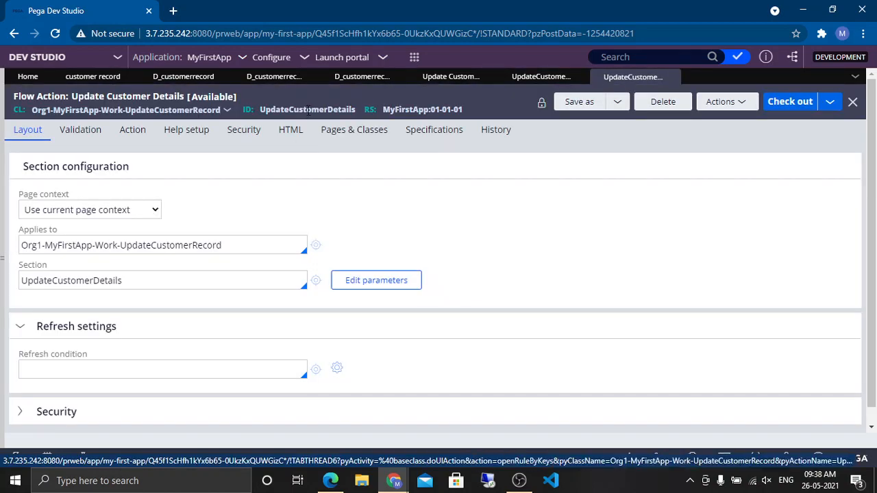
Step: Open the UpdateCustomerDetails section referenced by the flow action's section configuration
double_click(308, 110)
double_click(155, 279)
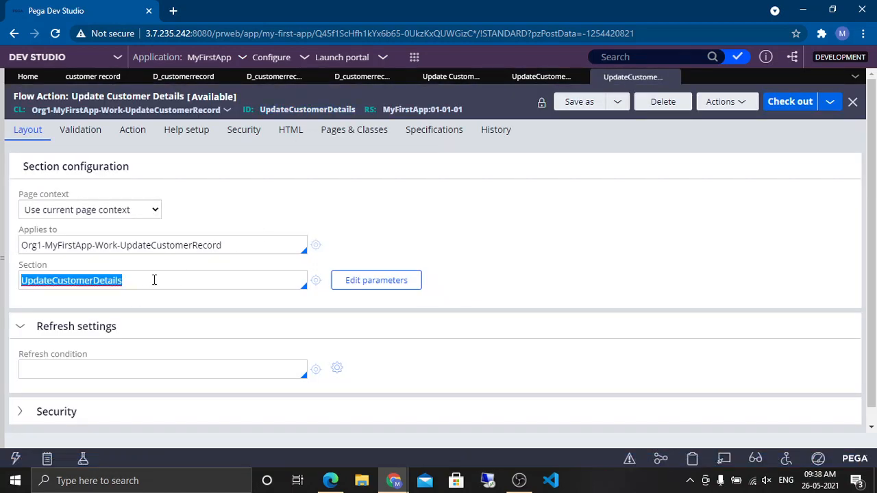
click(319, 285)
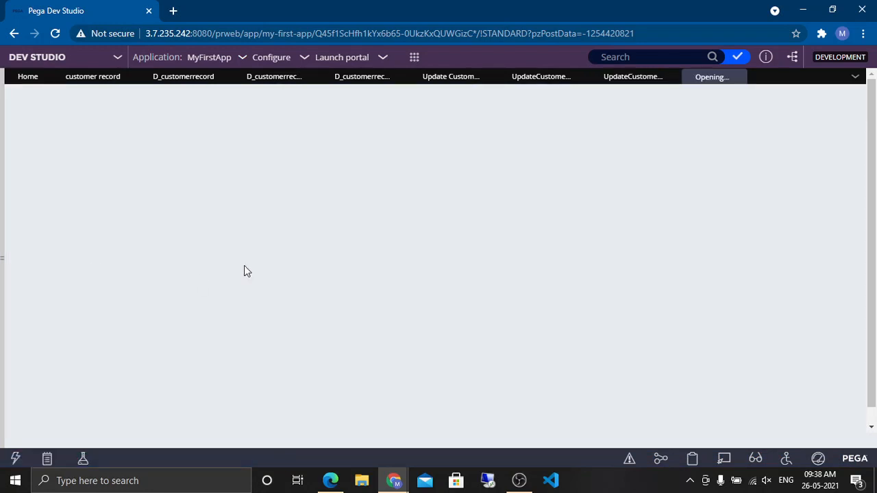
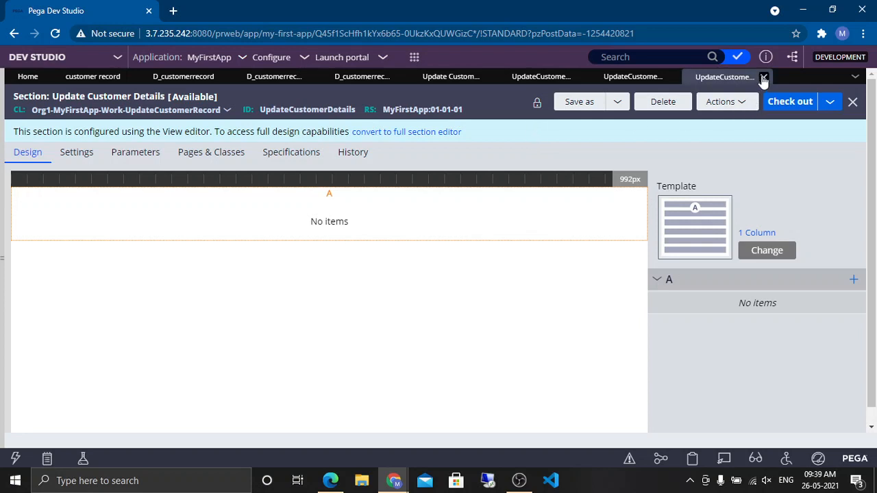
Step: Check out the Update Customer Details section and convert it to the full section editor
click(763, 77)
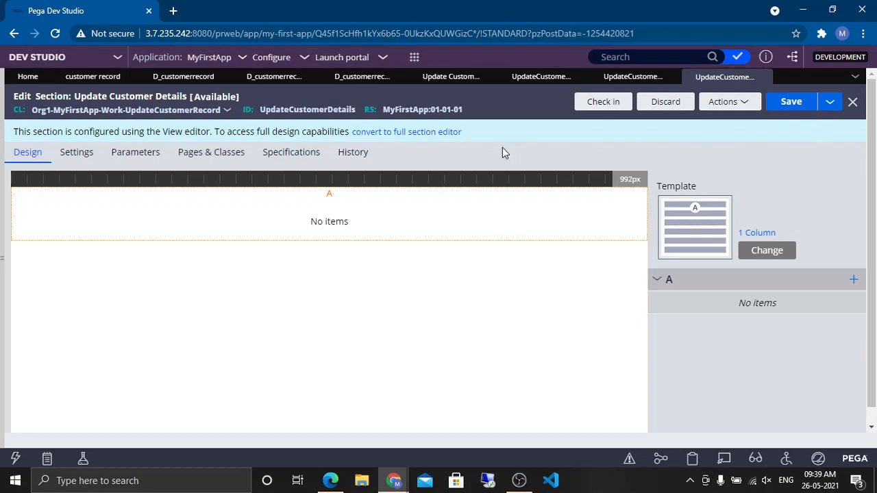
click(426, 133)
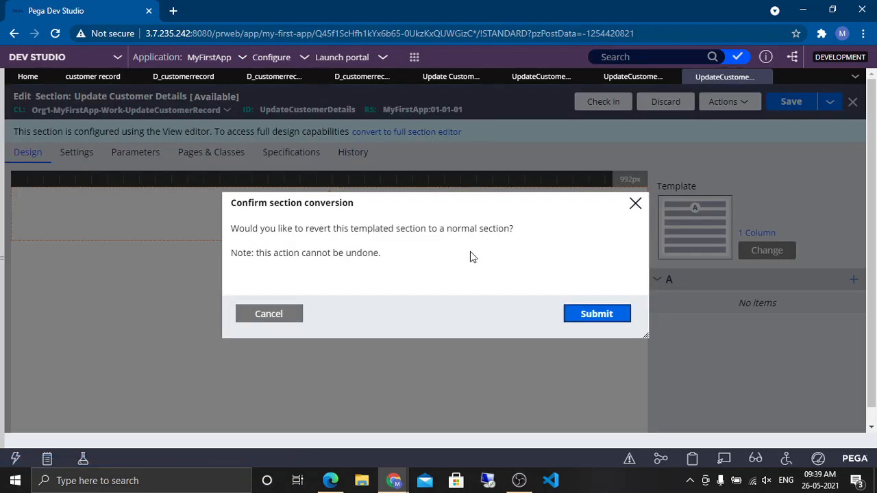
click(593, 316)
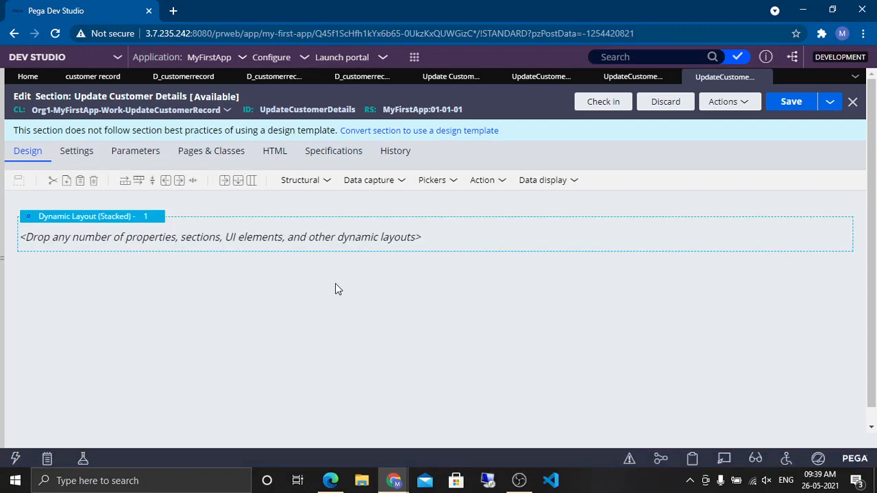
Step: Set the section's dynamic layout format to Inline grid double
click(163, 219)
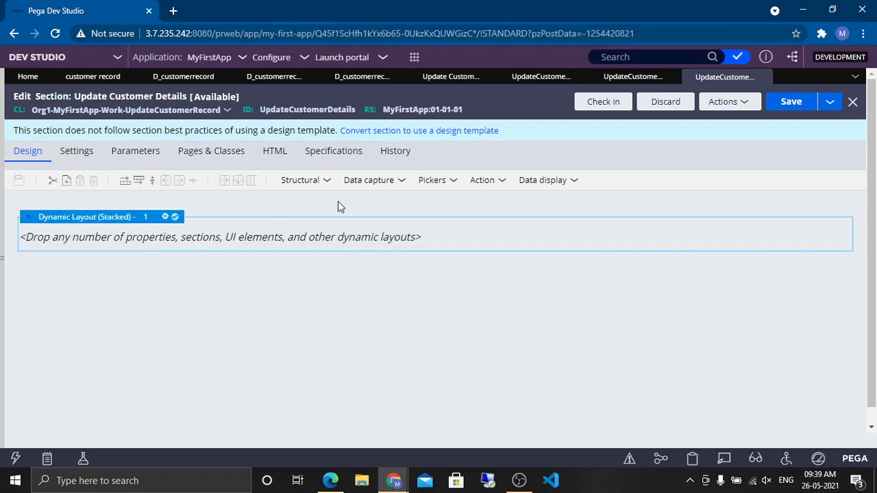
click(165, 216)
click(362, 152)
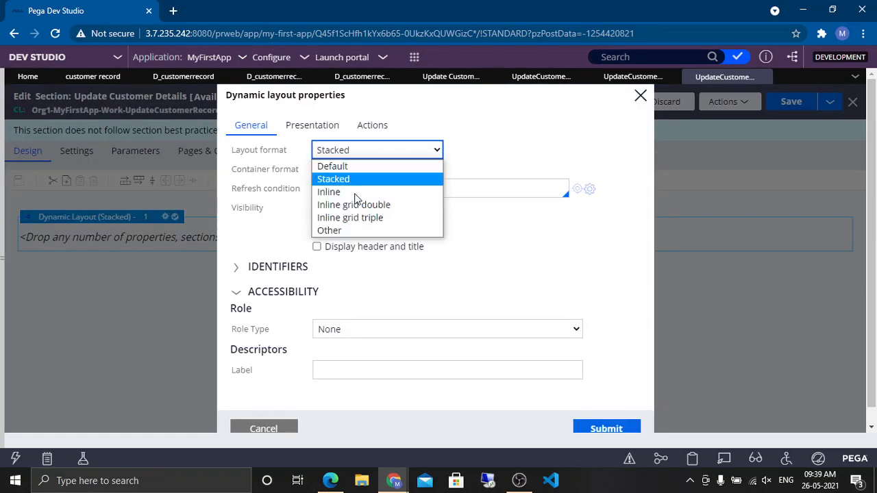
click(356, 208)
click(607, 429)
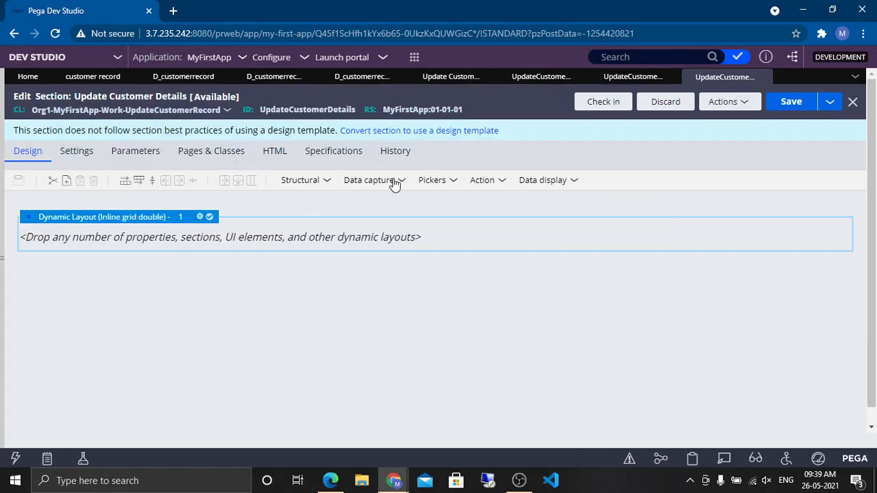
Step: Add a Dropdown control into the dynamic layout
click(382, 182)
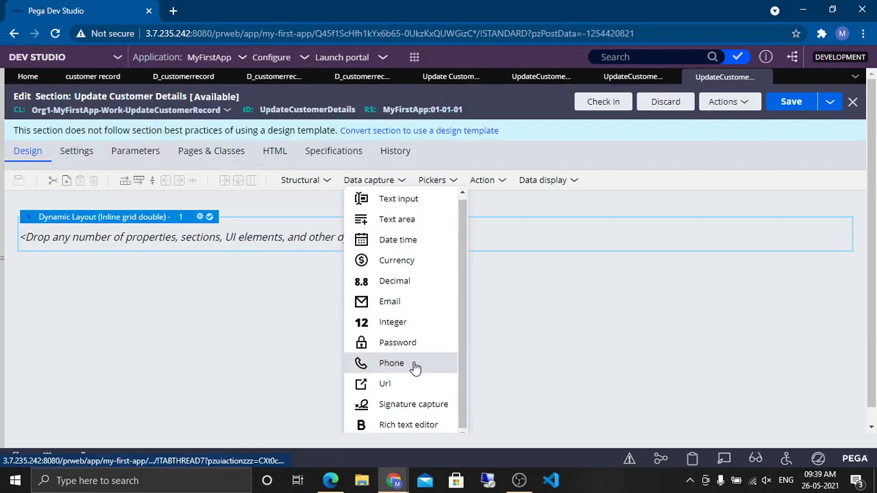
click(431, 184)
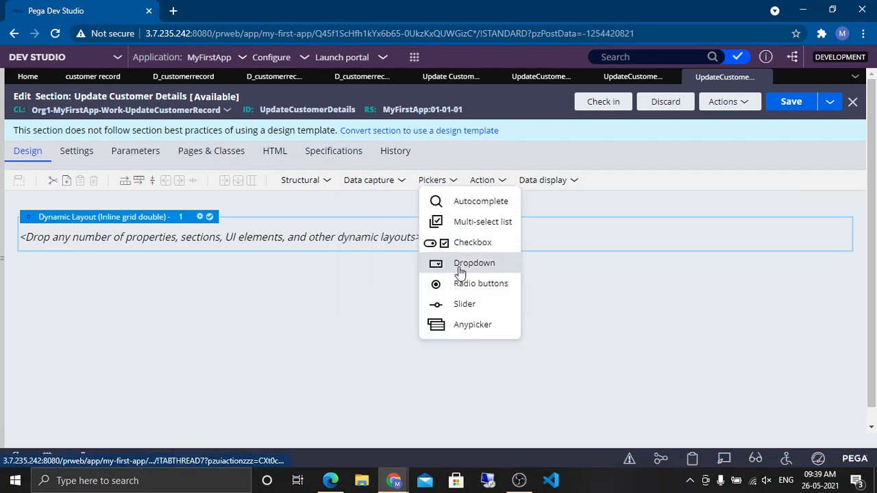
drag(461, 270, 220, 247)
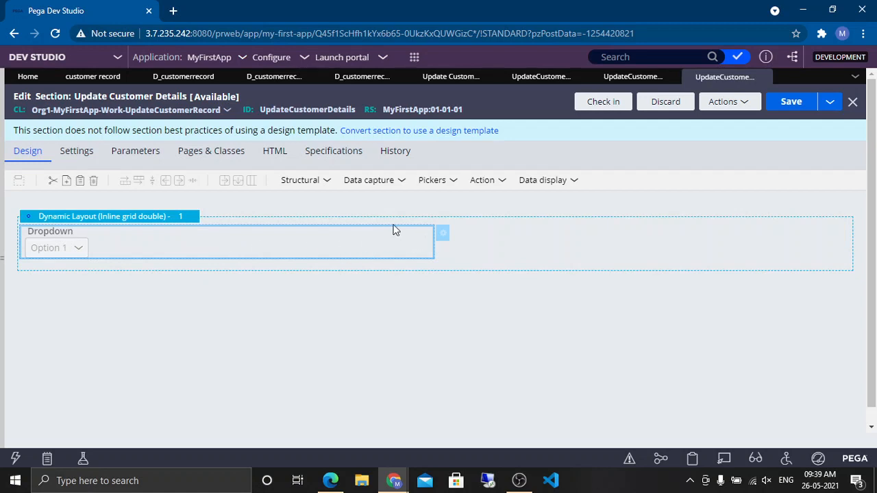
Step: Open the dropdown's cell properties, bind it to a new .CustomerID property and open that property for creation
click(444, 236)
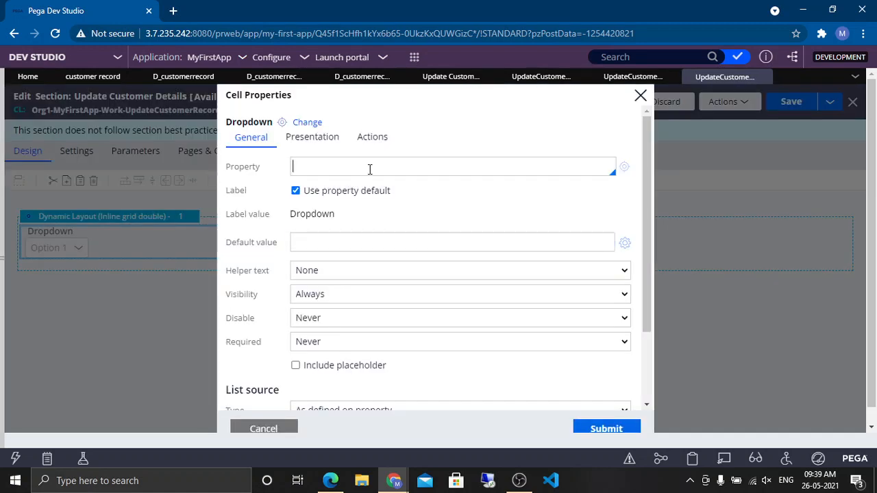
text(.)
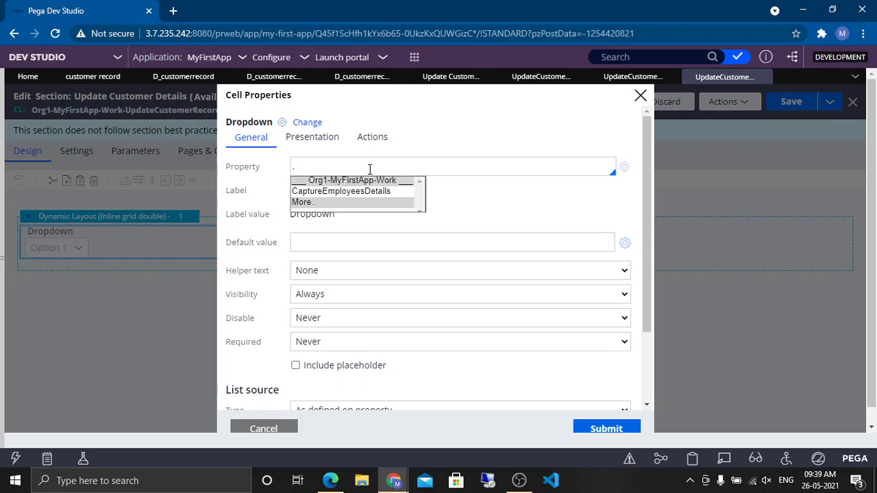
text(Cuso)
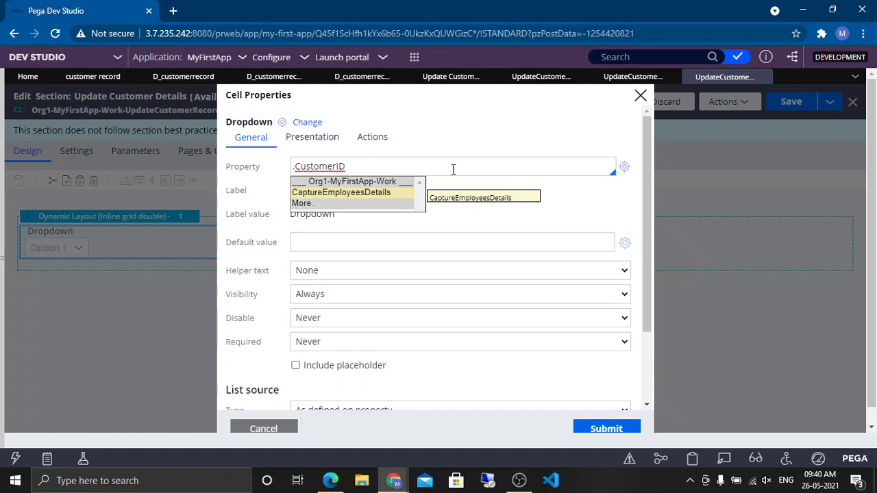
click(451, 168)
click(624, 167)
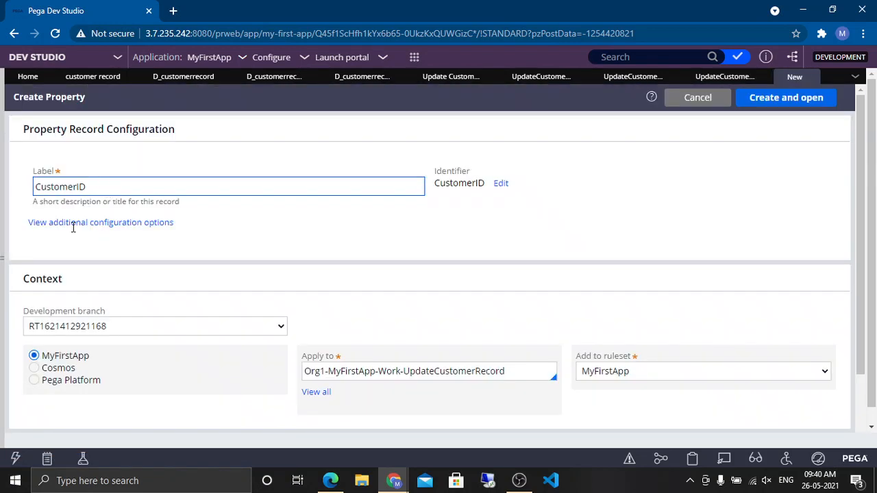
Step: Create the CustomerID property with no development branch in the UpdateCustomerRecord work class
click(66, 327)
click(74, 326)
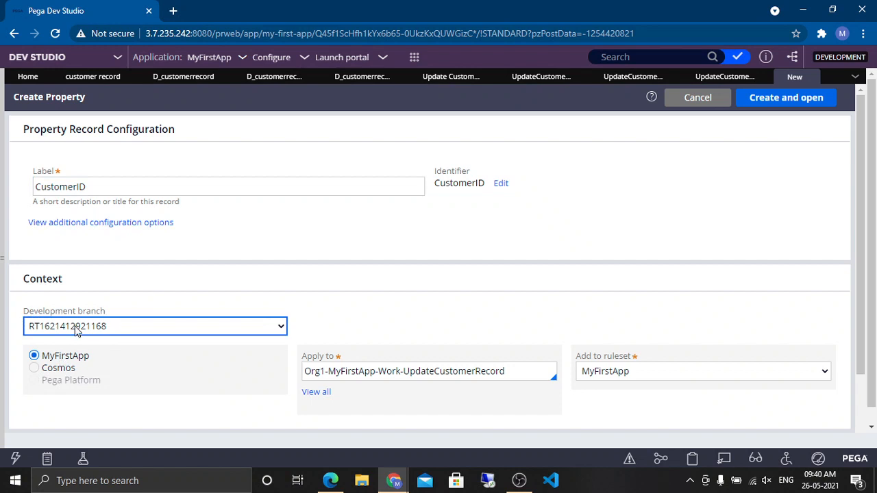
click(59, 365)
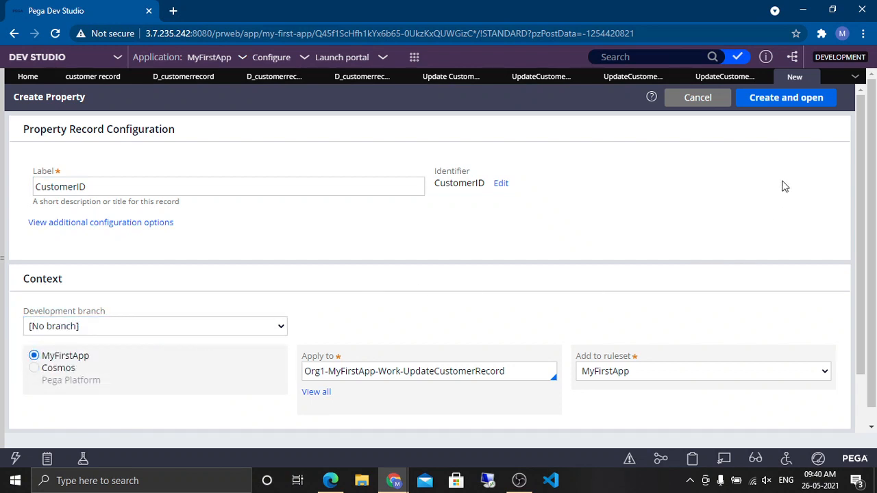
click(788, 103)
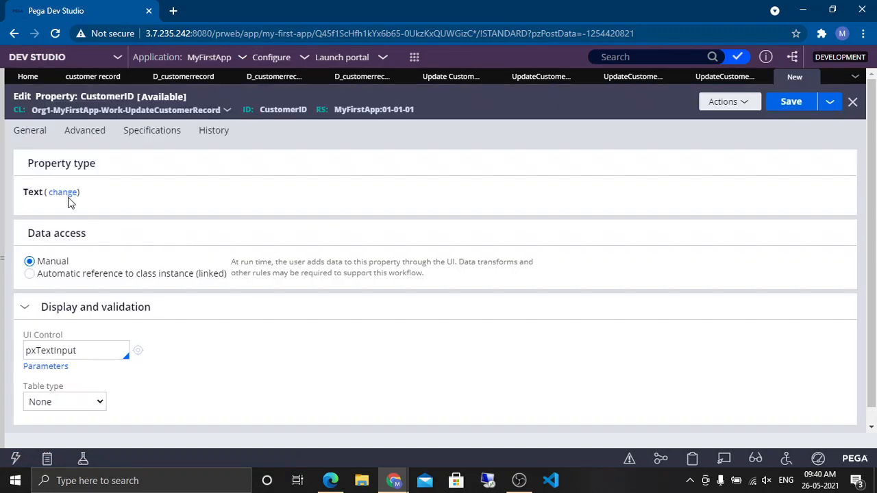
Step: Change the CustomerID property type to Integer and save it
click(69, 196)
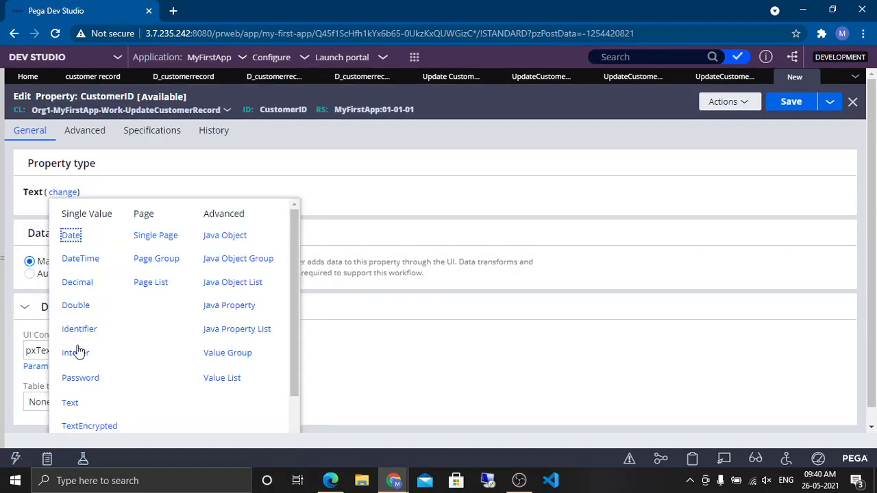
click(76, 353)
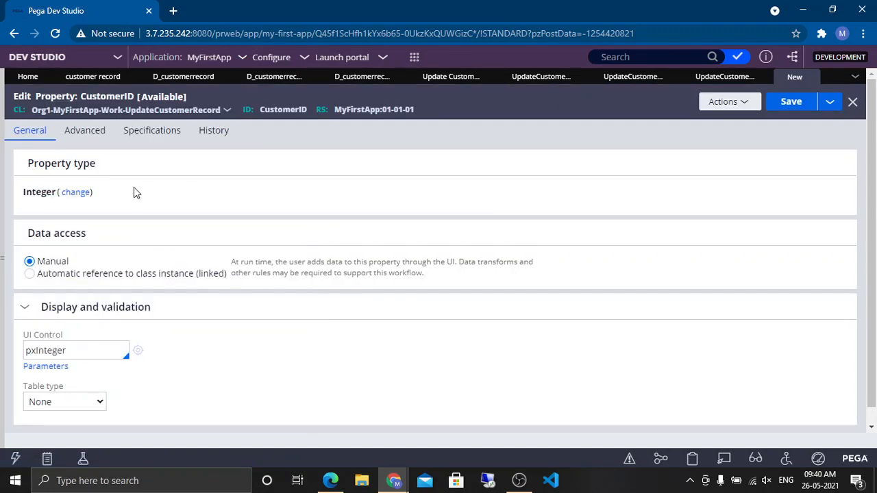
click(791, 106)
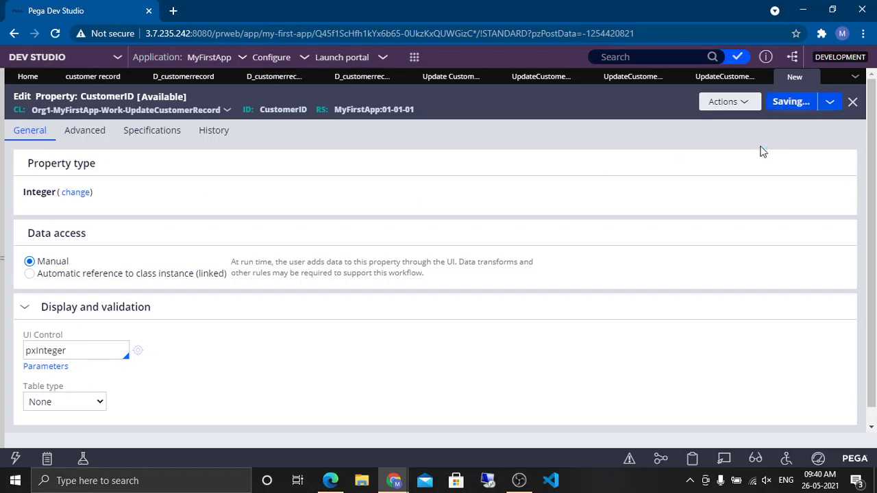
Step: Return to the dropdown's cell properties and replace the default label with Please Select Customer
double_click(282, 109)
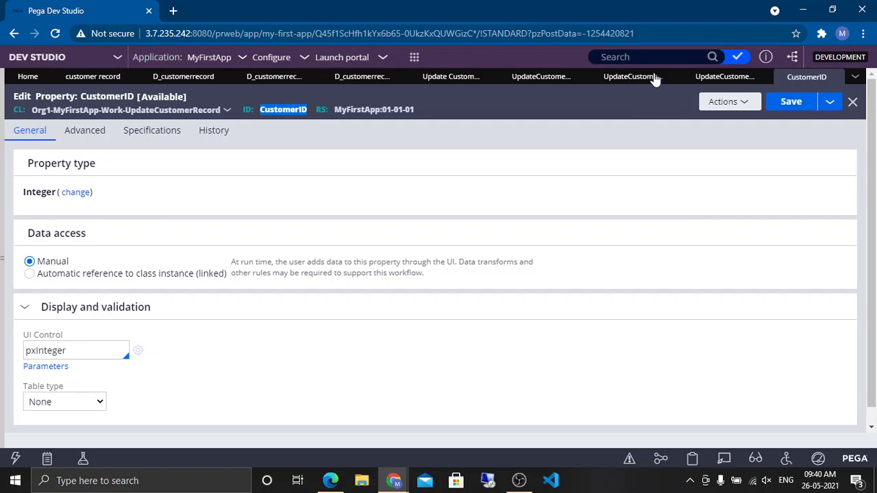
click(716, 78)
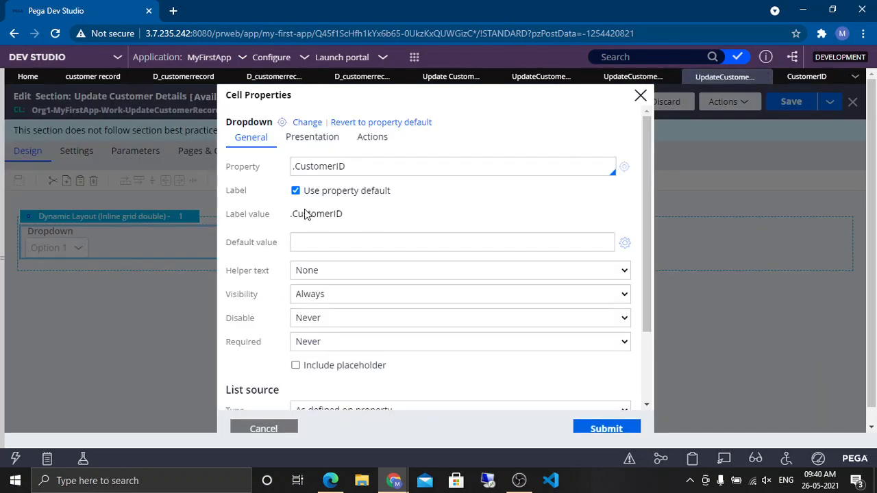
click(440, 240)
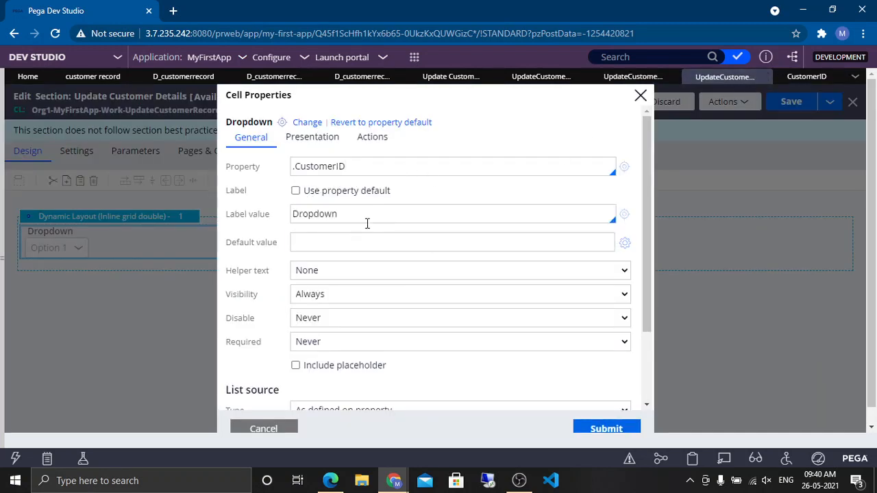
double_click(385, 222)
text(Please Select Cus)
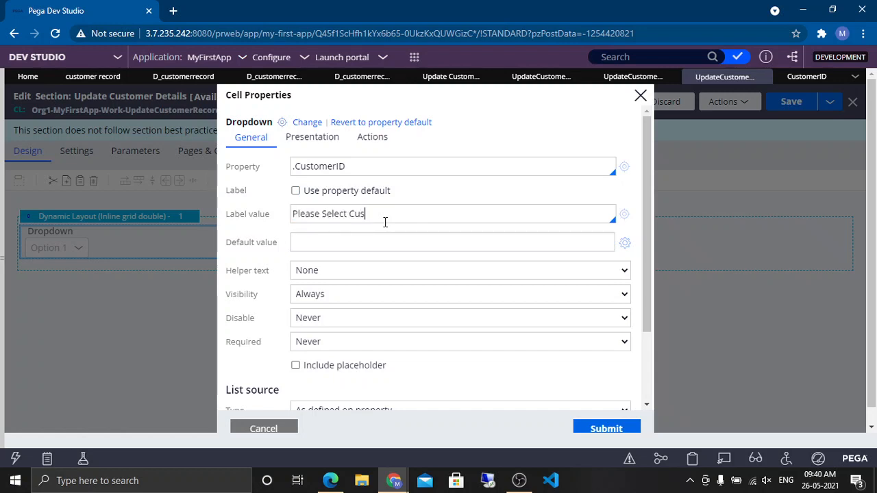
text(tomer)
Step: Set the dropdown's list source type to Data page
scroll(638, 181, down, 3)
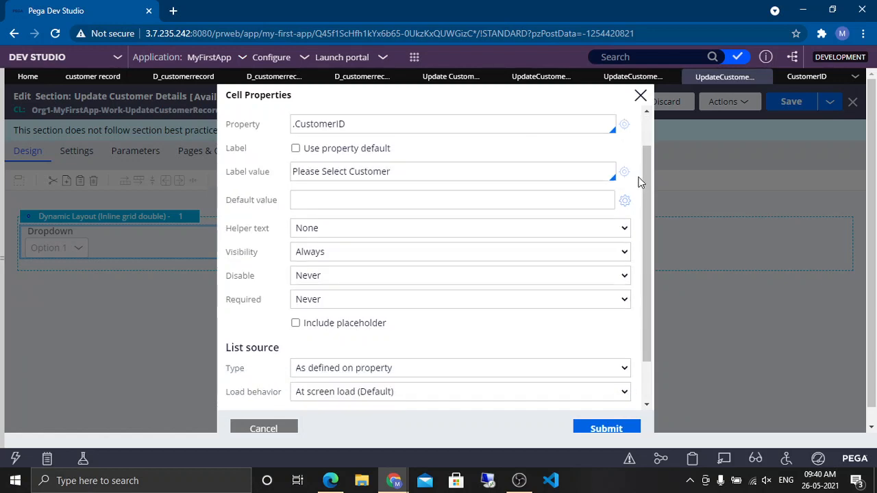
click(413, 315)
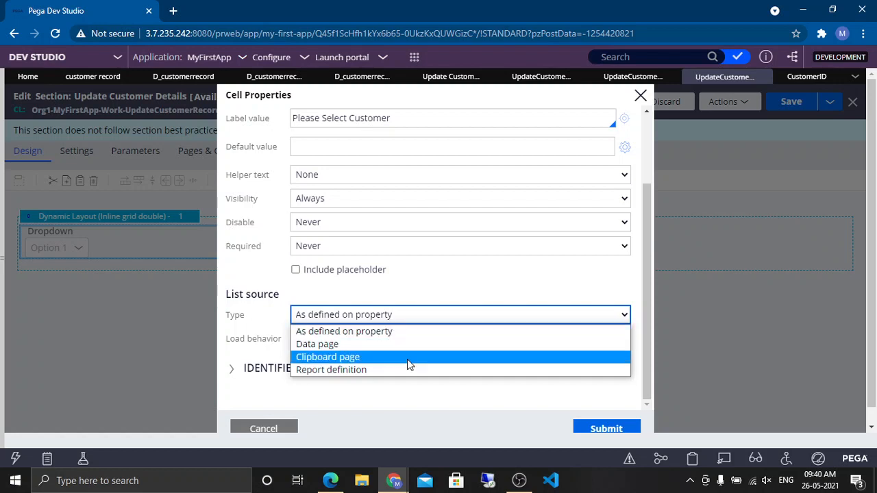
click(404, 345)
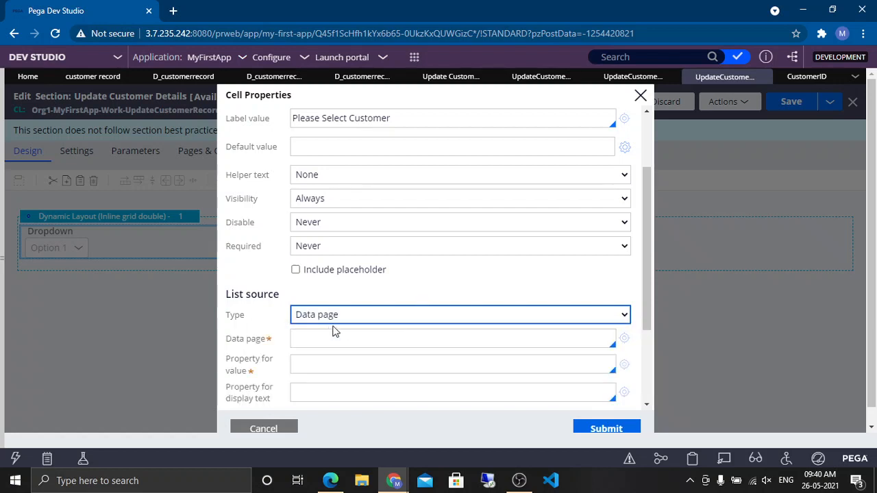
scroll(391, 169, up, 3)
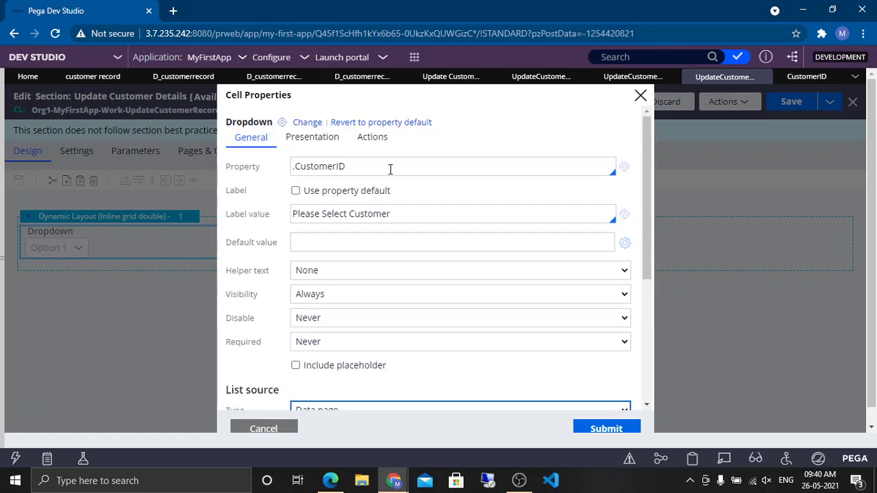
click(336, 170)
click(377, 163)
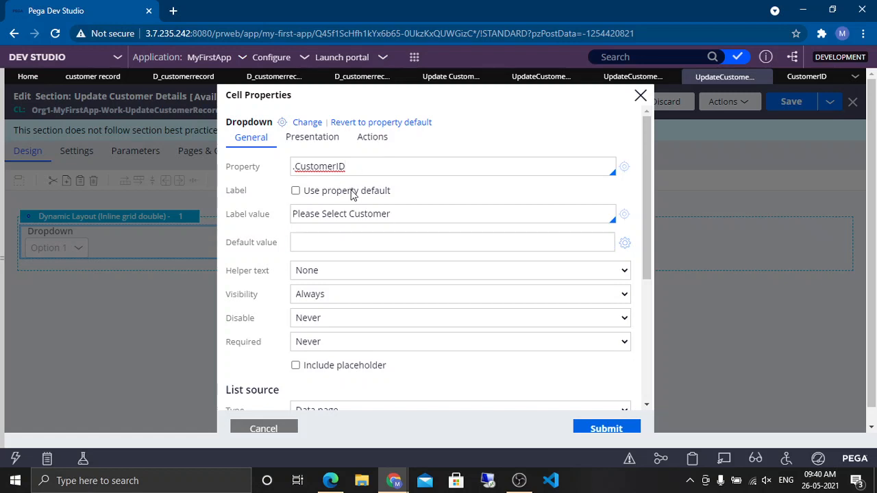
Step: Set the list source data page to D_customerrecordList
scroll(391, 326, down, 3)
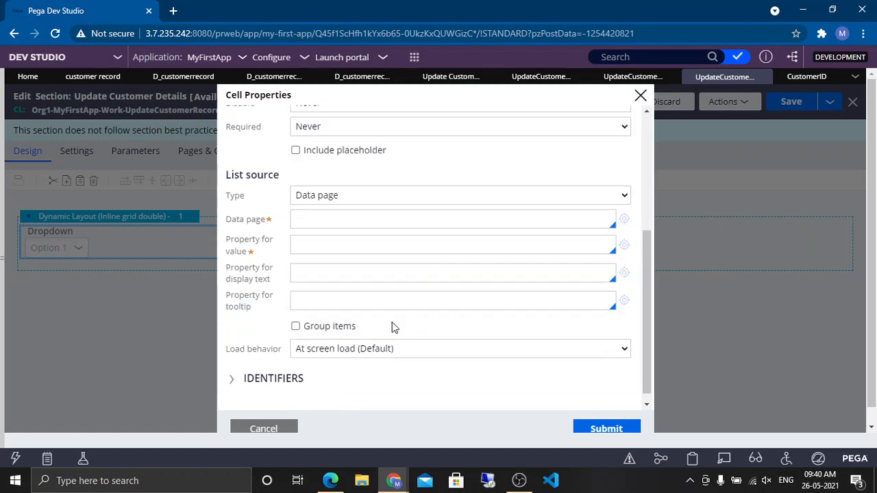
click(327, 209)
text(D_)
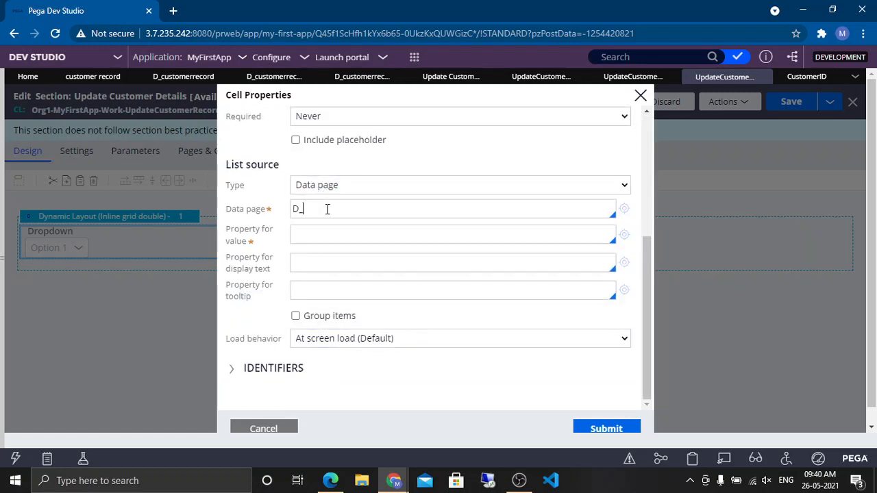
text(c)
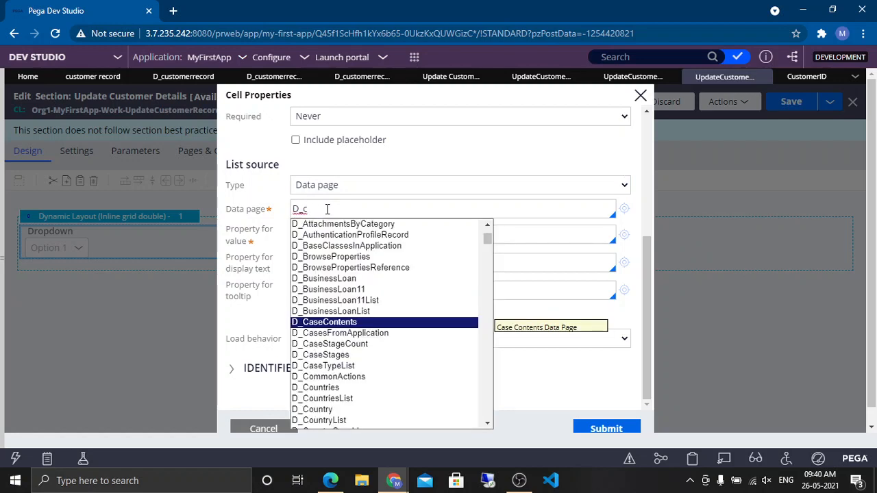
text(us)
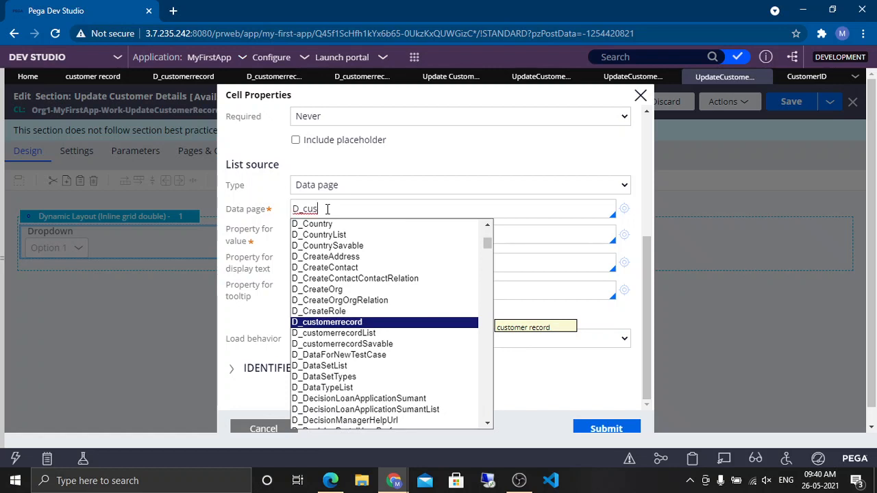
key(Down)
key(Return)
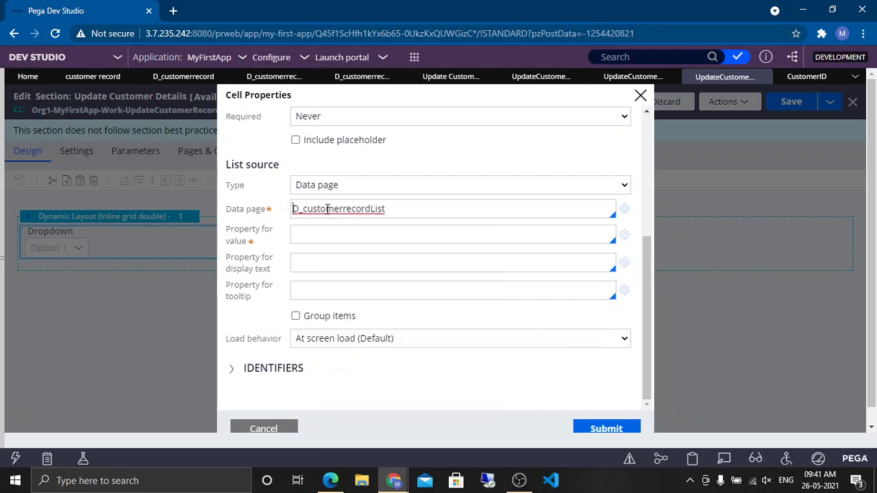
click(294, 237)
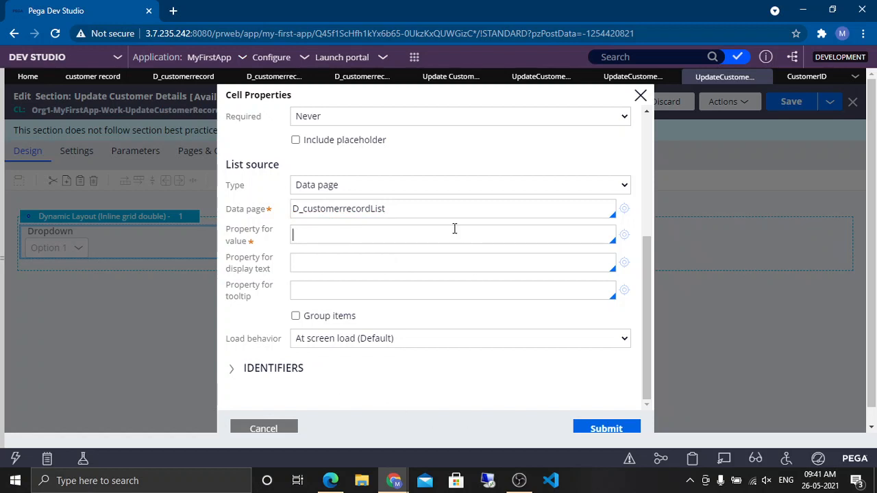
click(455, 204)
click(521, 167)
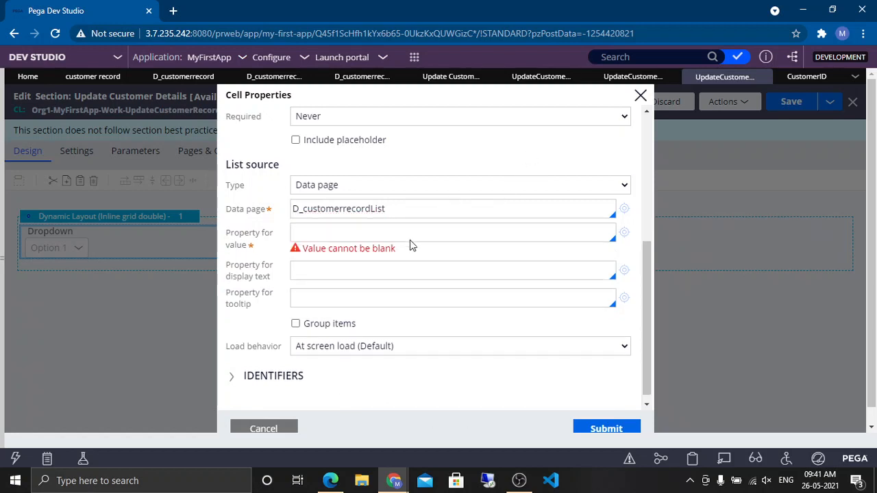
click(425, 210)
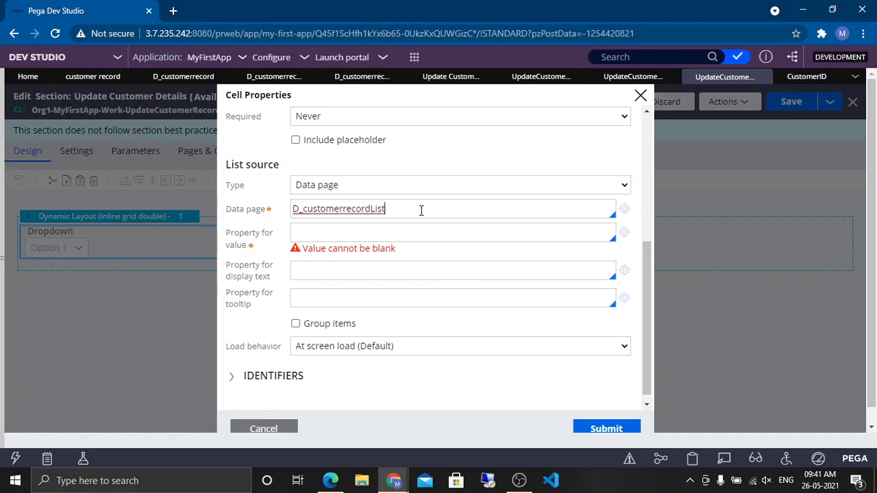
Step: Set the dropdown's value property to .ID and its display text property to .Name
click(328, 235)
text(.)
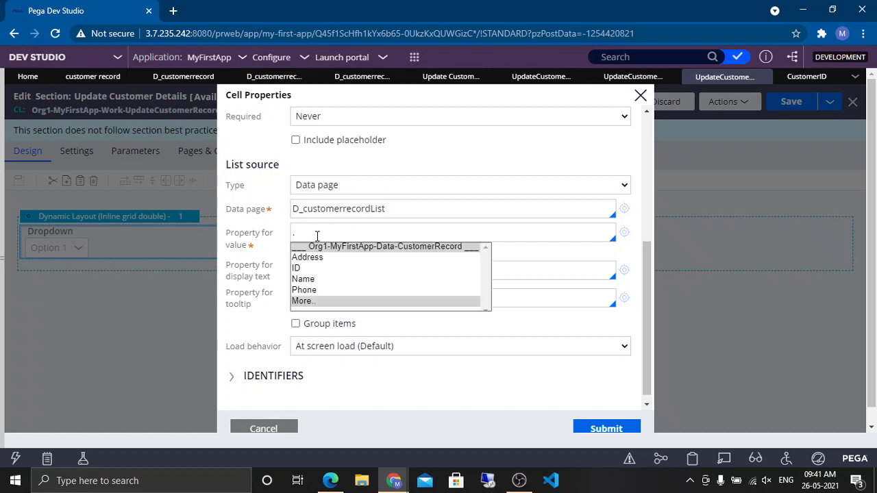
key(Down)
key(Down)
key(Return)
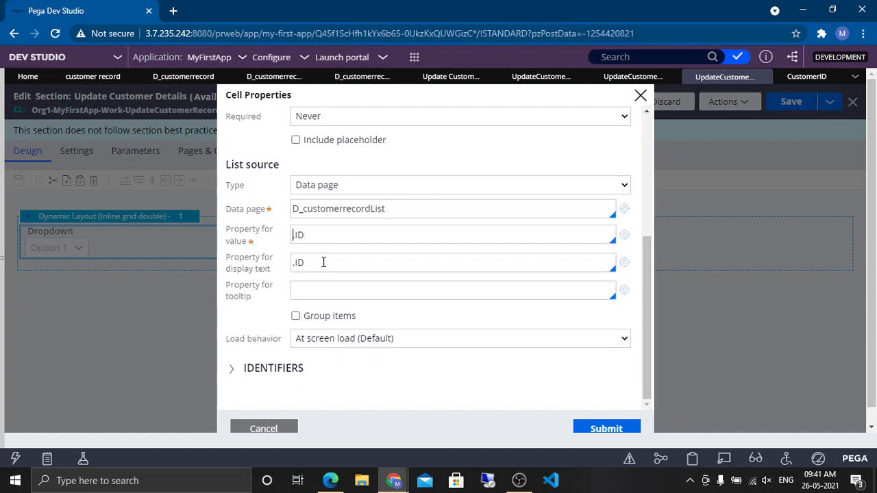
key(BackSpace)
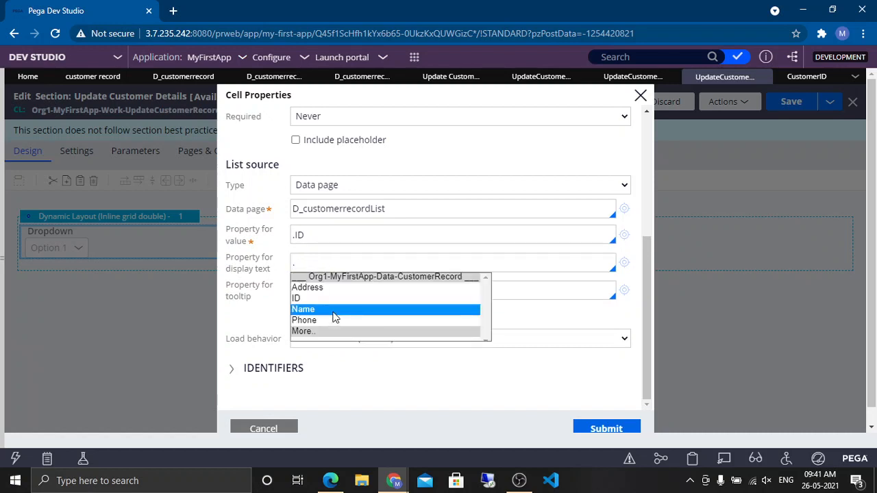
click(334, 308)
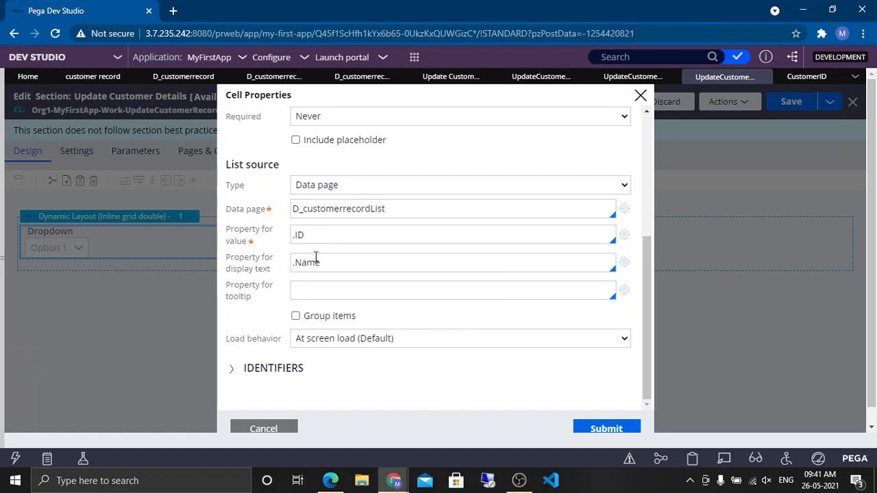
Step: Add an action set to the dropdown that refreshes this section on the Change event, and submit the cell properties
scroll(340, 236, up, 4)
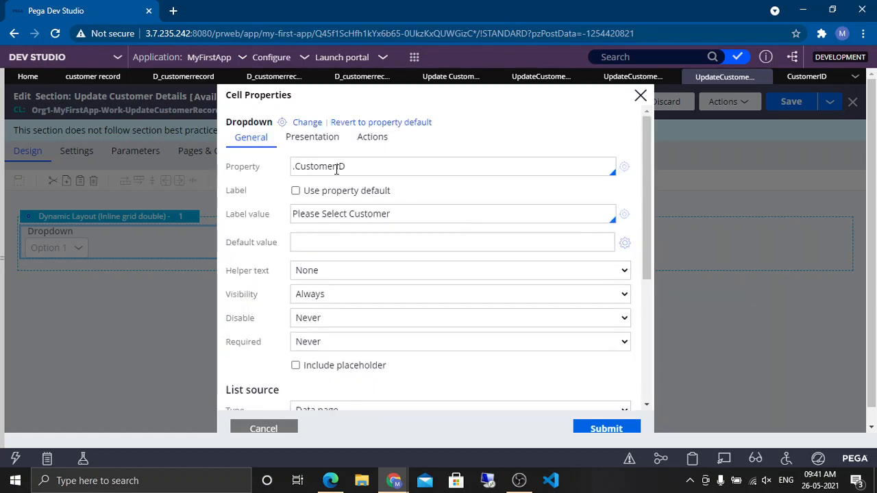
click(372, 137)
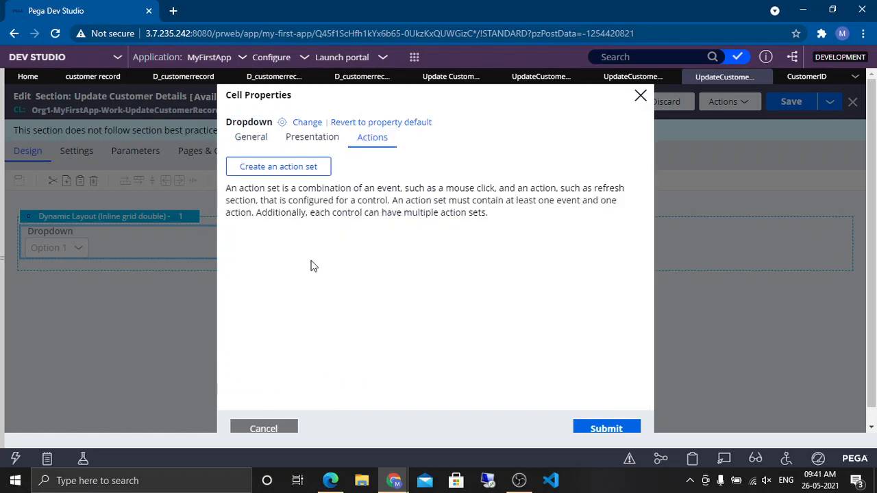
click(287, 167)
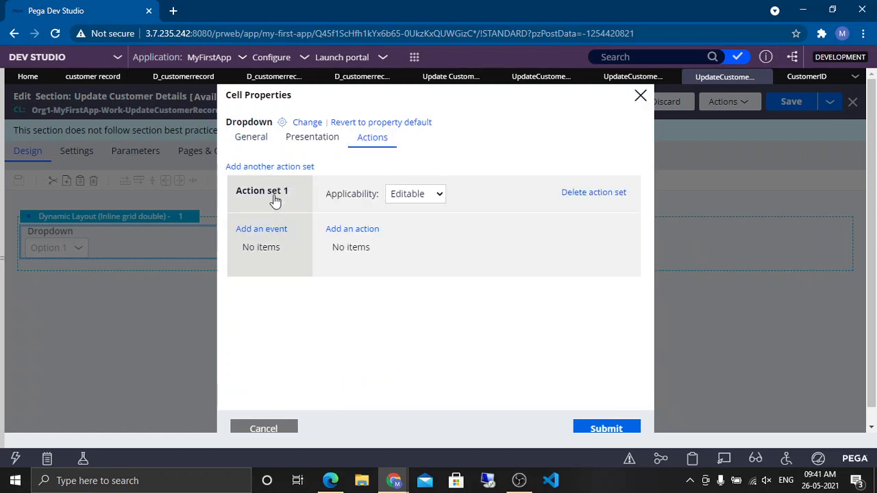
click(272, 236)
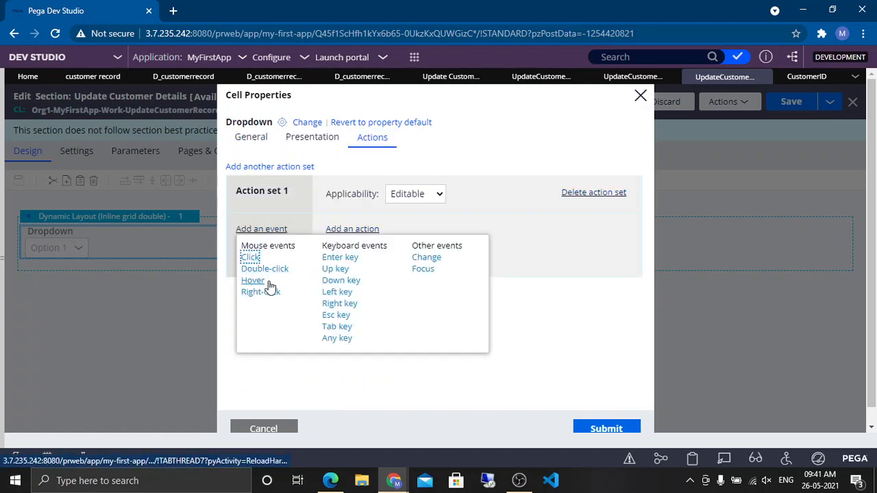
click(427, 258)
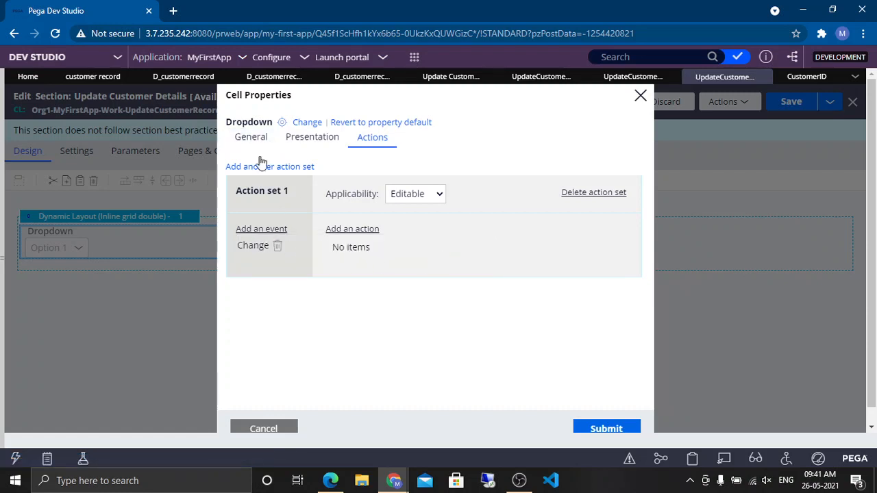
click(350, 230)
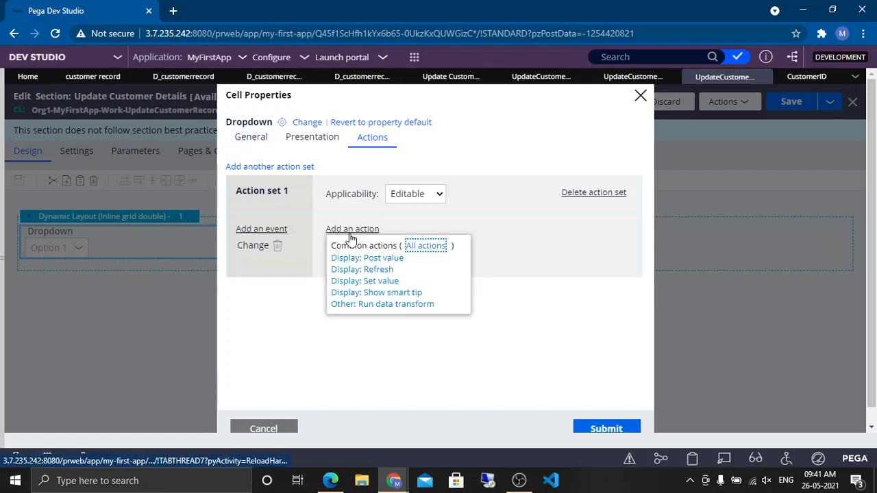
click(391, 271)
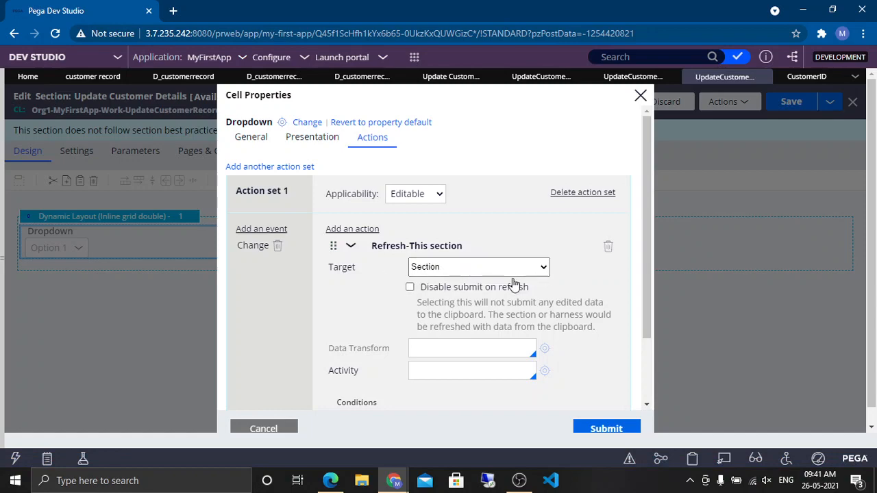
click(350, 245)
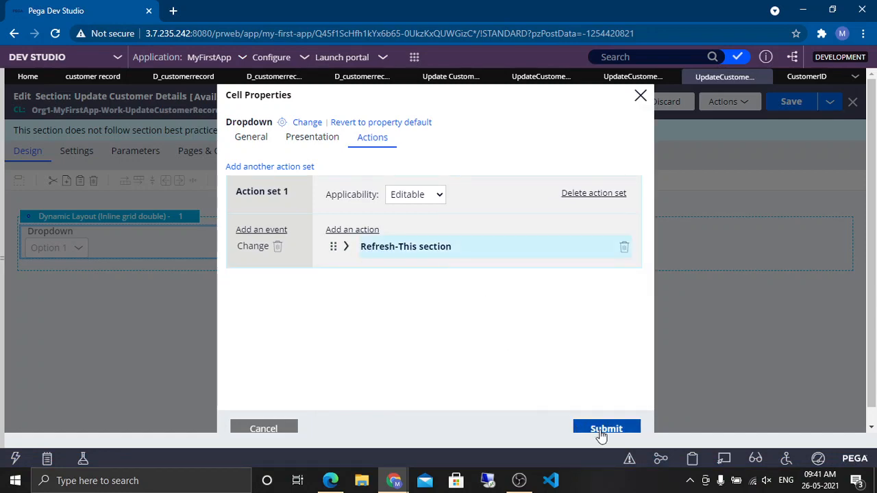
click(596, 427)
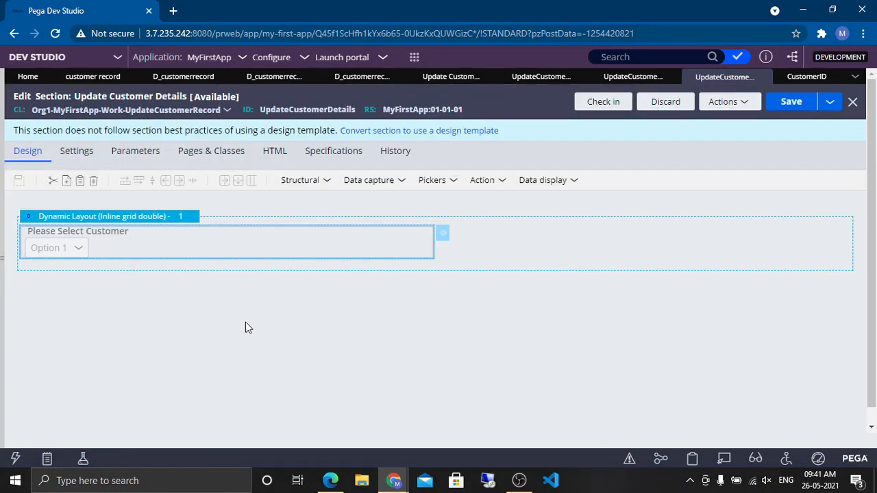
Step: Set the dropdown's custom width to 100 % in its presentation settings and submit
double_click(310, 248)
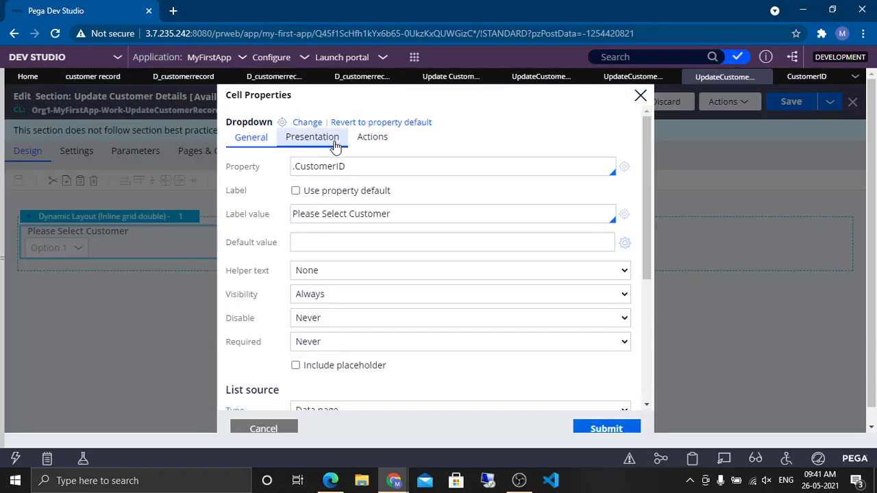
click(333, 141)
click(468, 286)
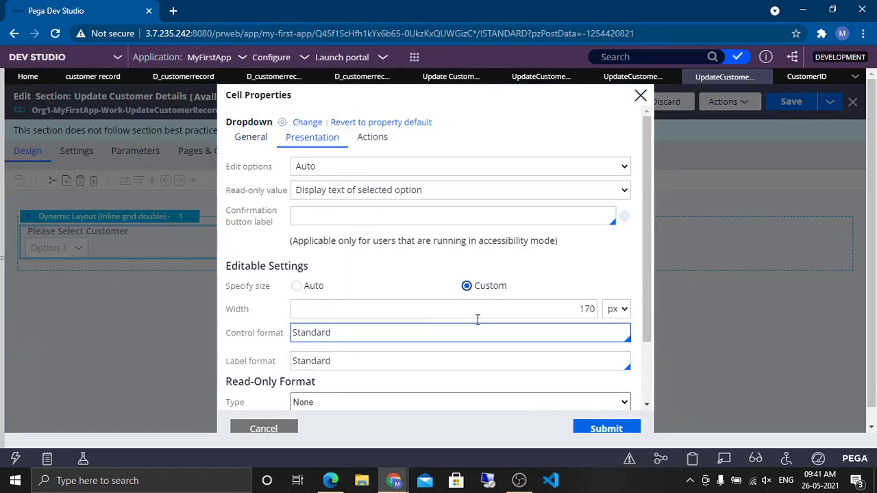
click(523, 313)
double_click(537, 312)
text(100)
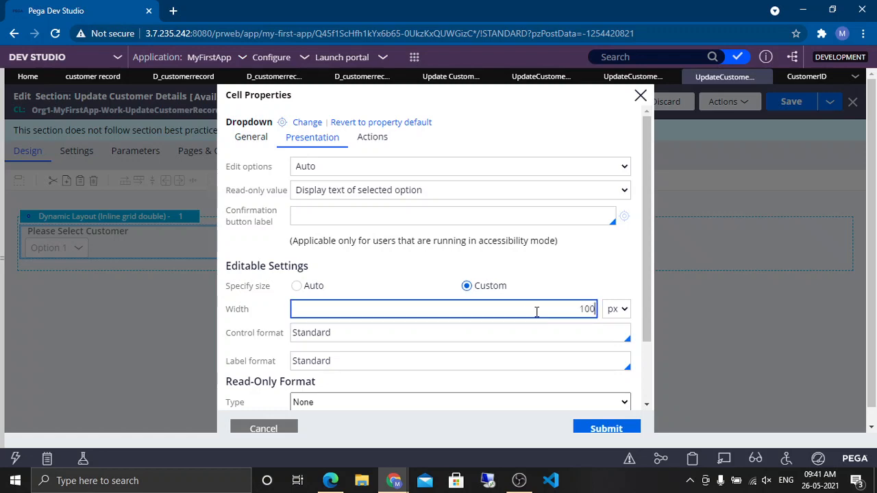
key(Tab)
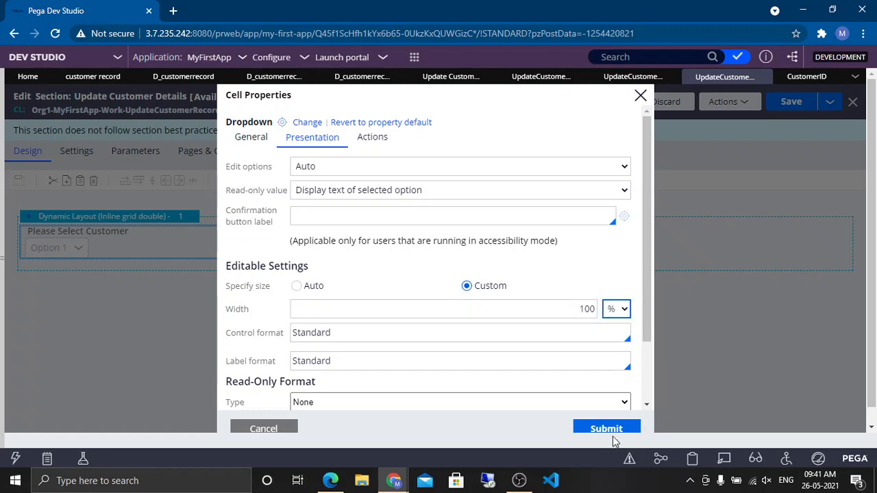
click(587, 427)
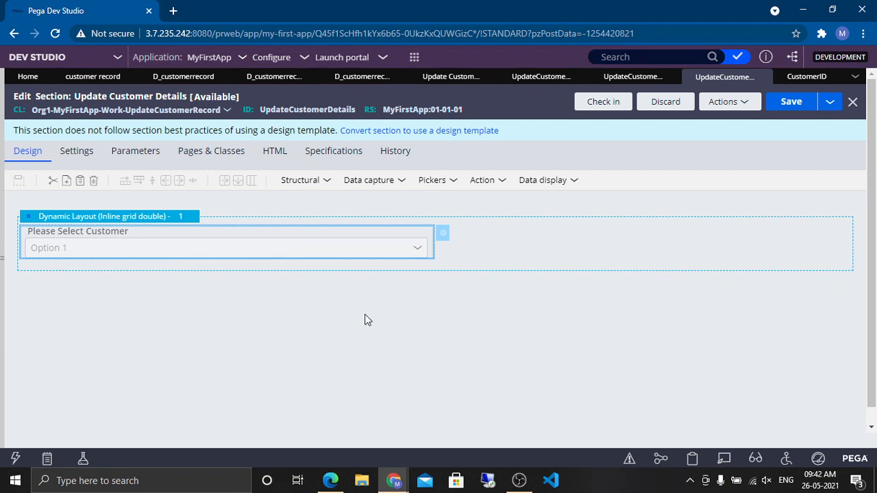
Step: Add a second dynamic layout below the first and set its layout format to Inline grid double
click(326, 180)
drag(329, 198, 160, 302)
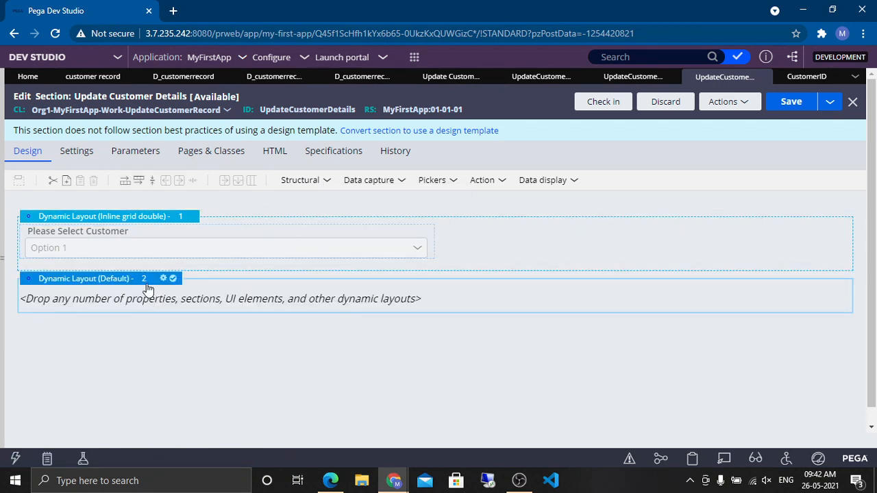
click(164, 280)
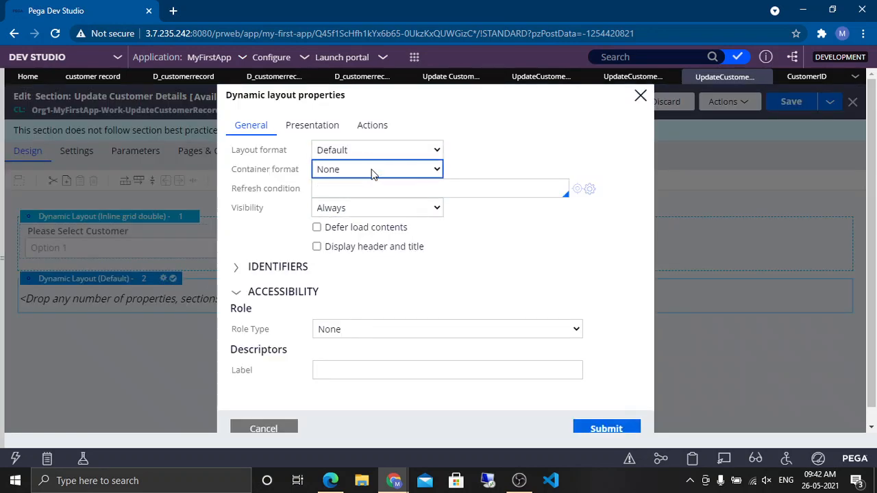
click(376, 150)
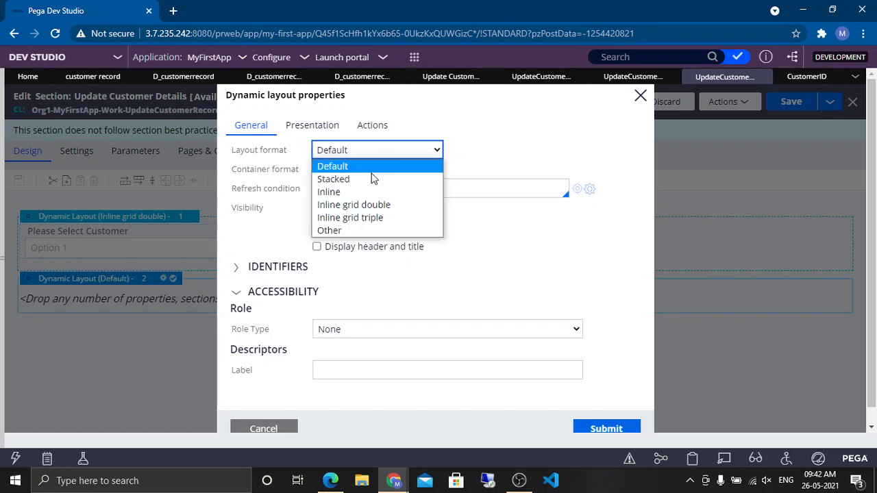
click(377, 204)
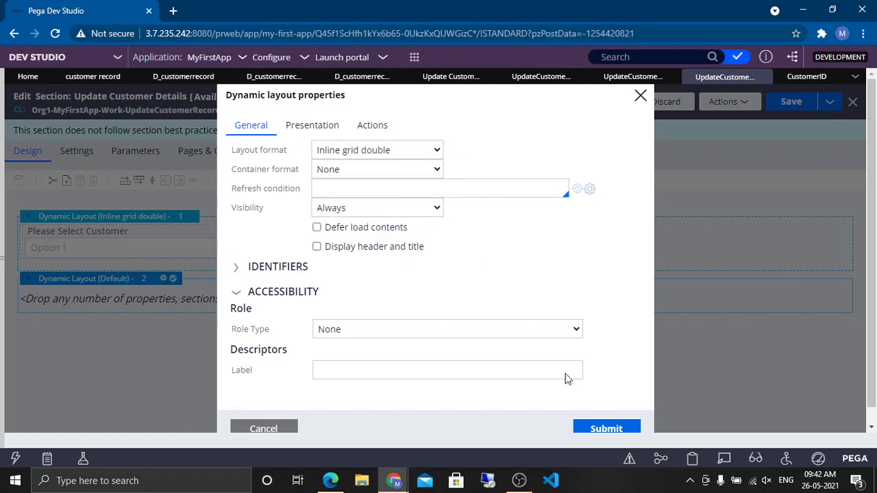
click(593, 429)
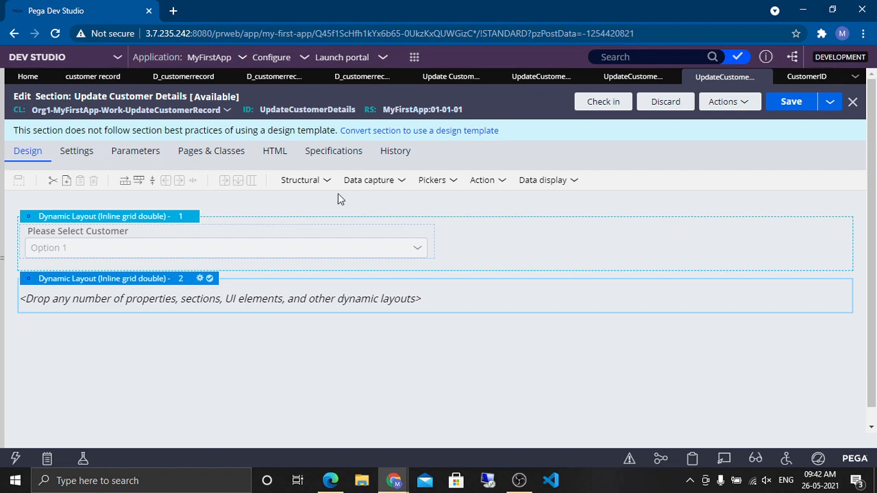
Step: Embed a section into the second layout using a data page as its page context
click(324, 184)
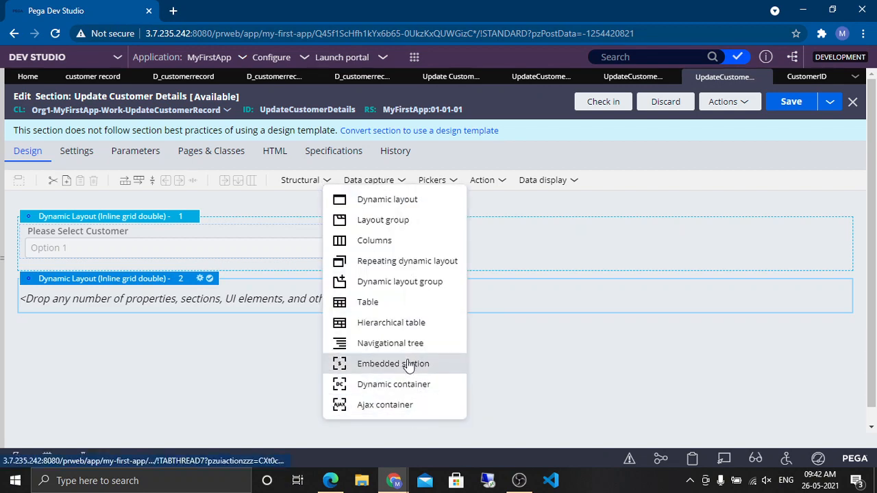
drag(393, 362, 209, 300)
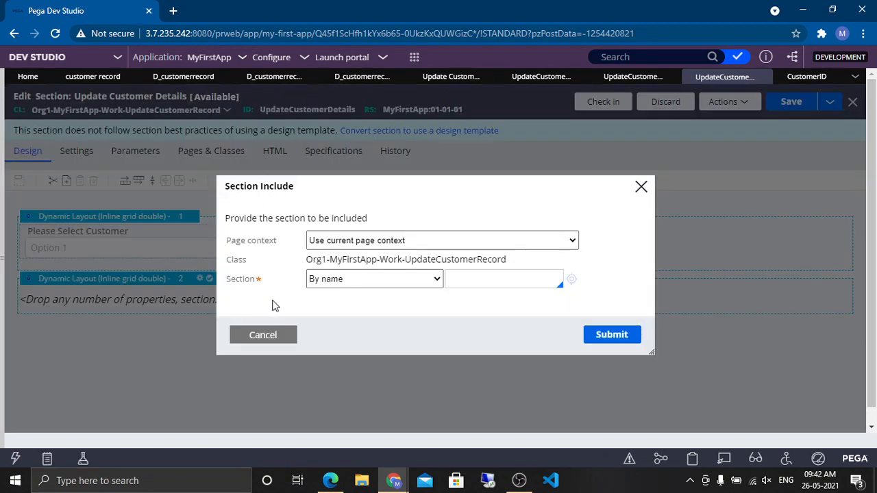
click(405, 243)
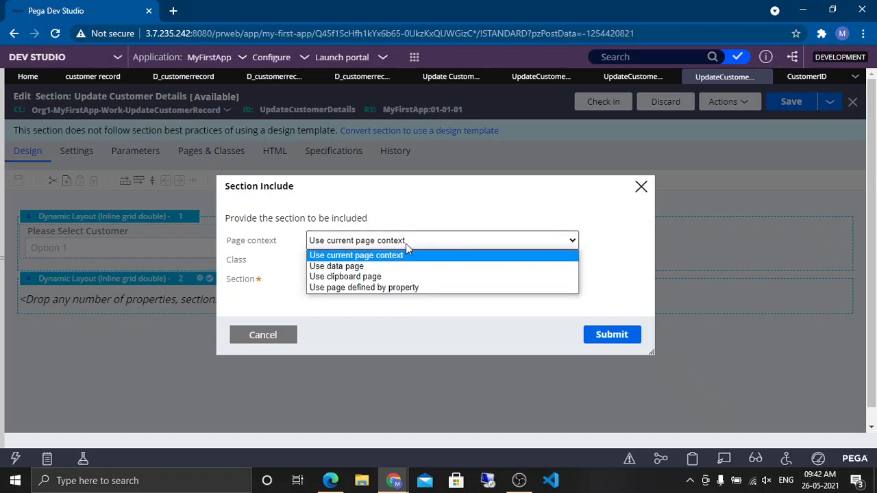
click(354, 266)
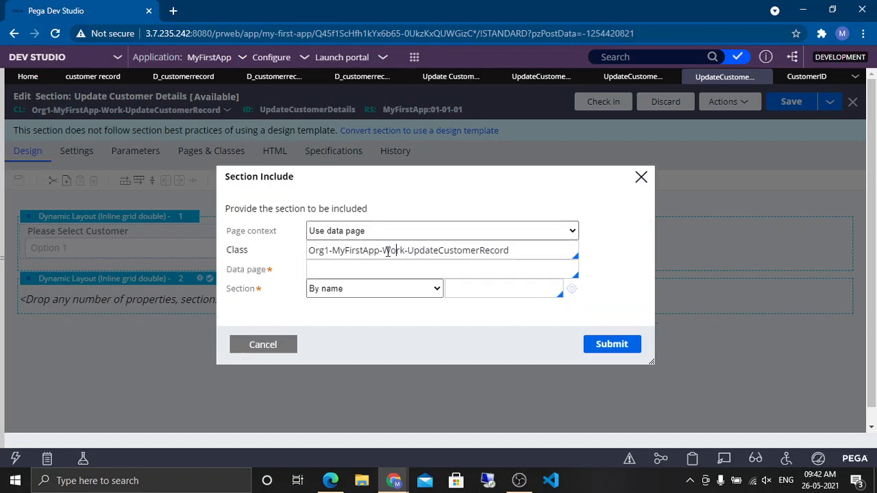
Step: Copy the object type from the D_customerrecord data page and set the embedded section's class to Org1-MyFirstApp-Data-CustomerRecord
drag(385, 251, 545, 251)
key(BackSpace)
key(BackSpace)
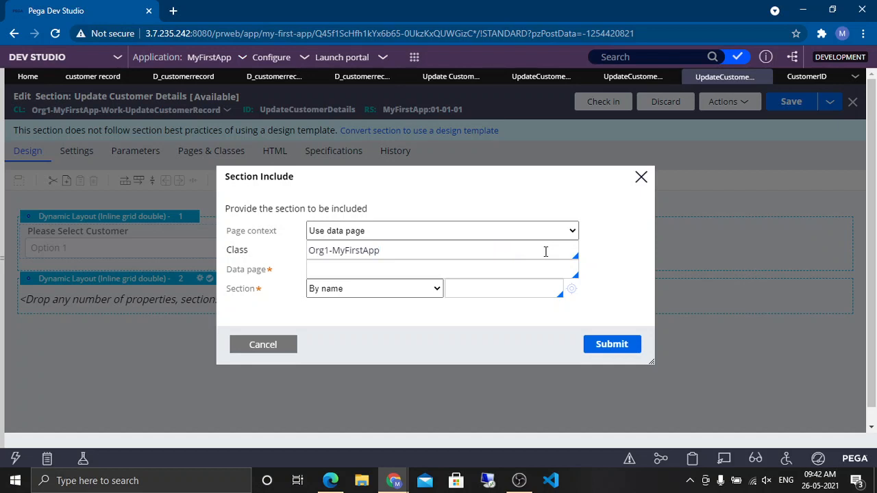
click(198, 77)
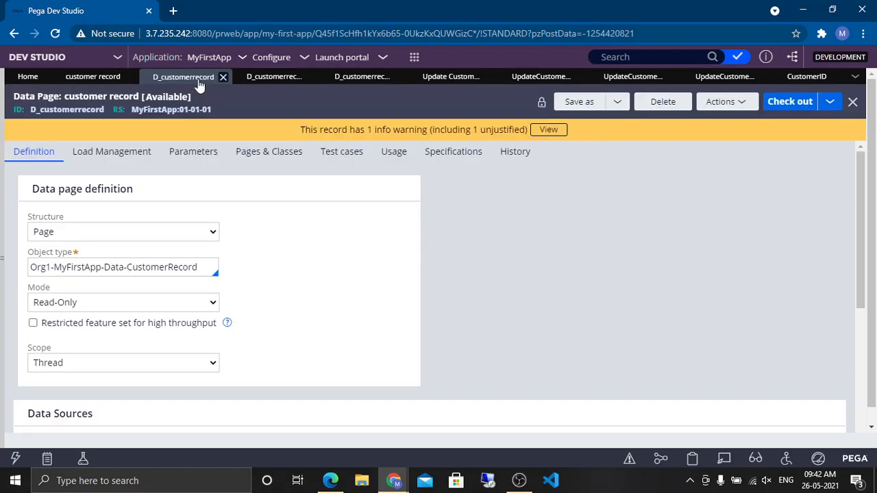
double_click(76, 113)
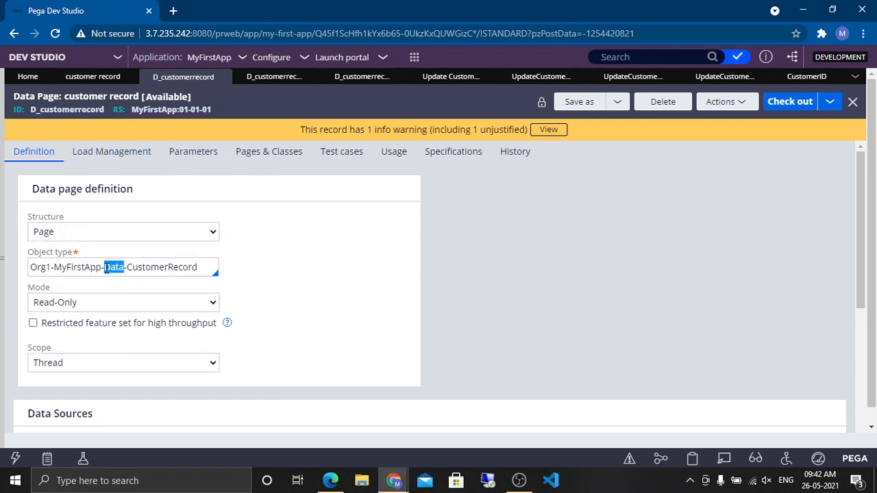
triple_click(105, 267)
key(ctrl+c)
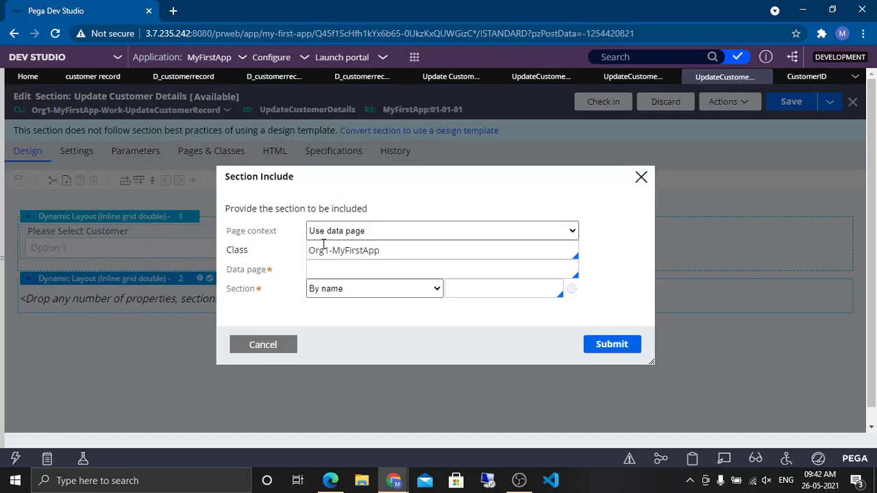
triple_click(348, 251)
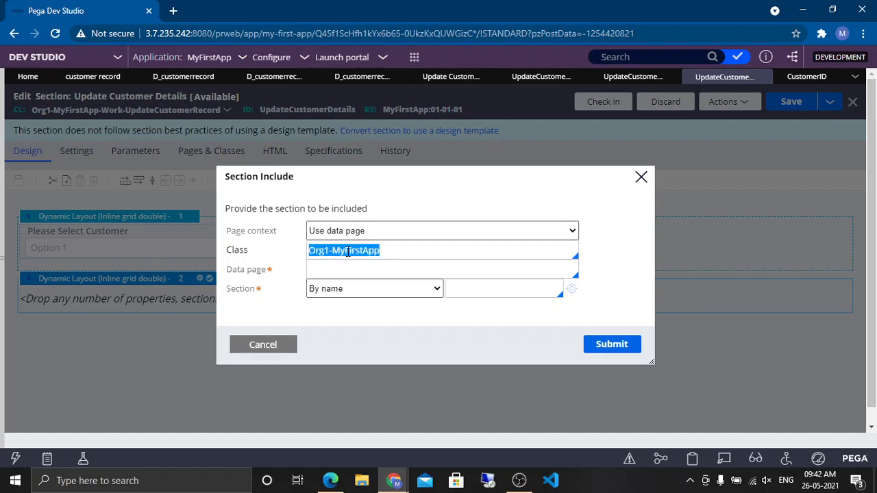
key(ctrl+v)
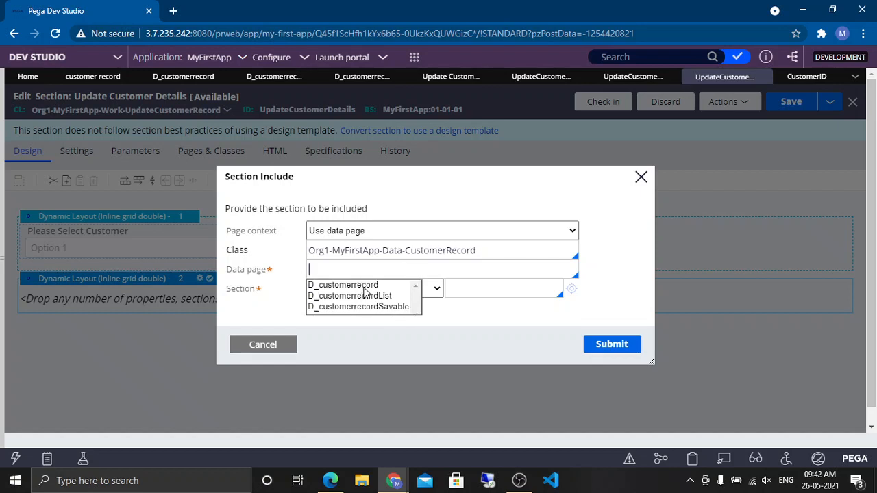
Step: Pick D_customerrecord as the data page and pass .CustomerID as its ID parameter
click(361, 285)
click(402, 325)
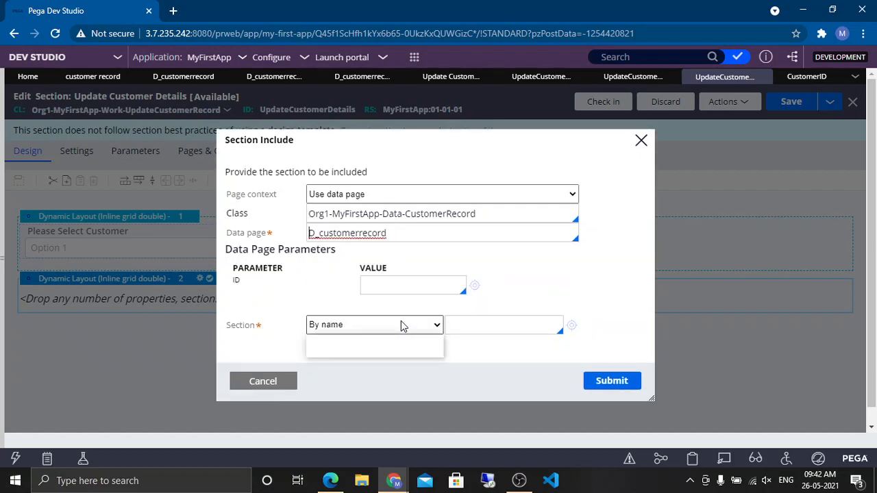
click(324, 276)
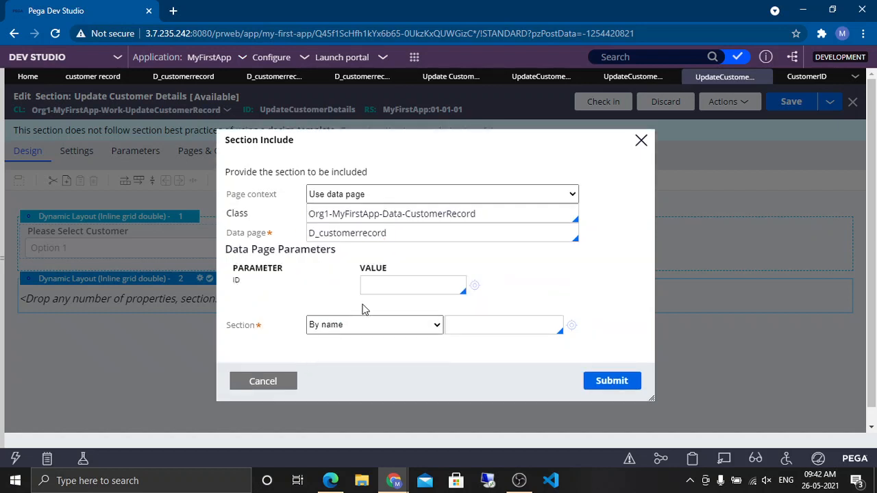
click(402, 287)
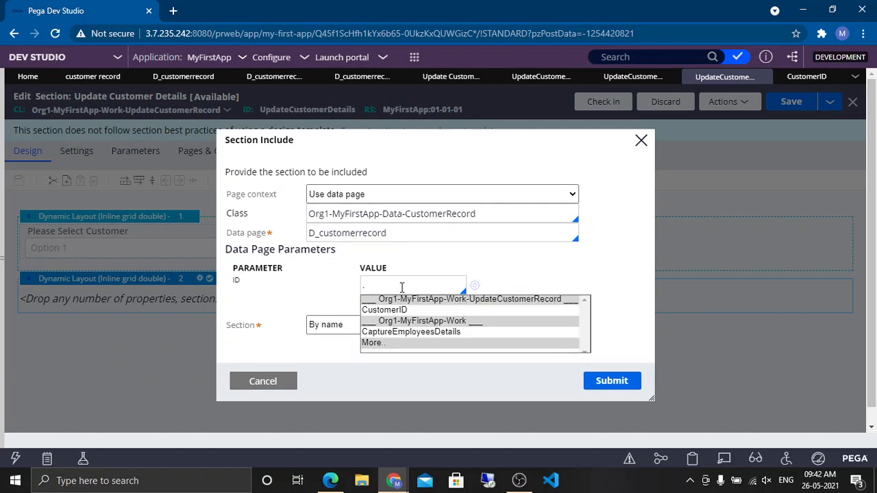
text(.)
key(Down)
key(Return)
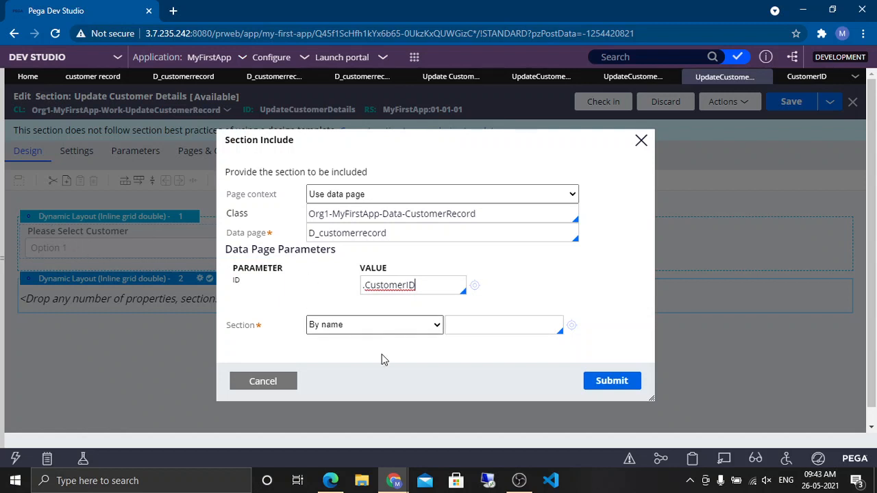
Step: Name the included section ShowCustomerDetails and create it in the Org1-MyFirstApp-Data-CustomerRecord class
click(509, 329)
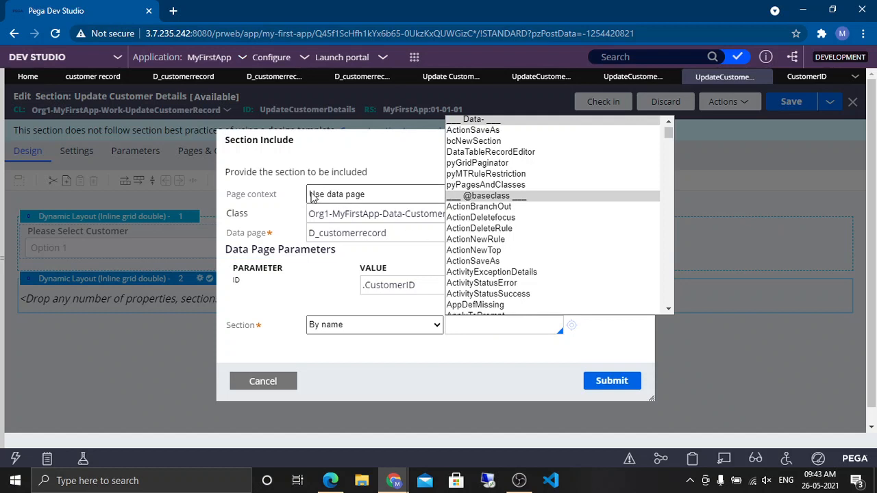
click(469, 322)
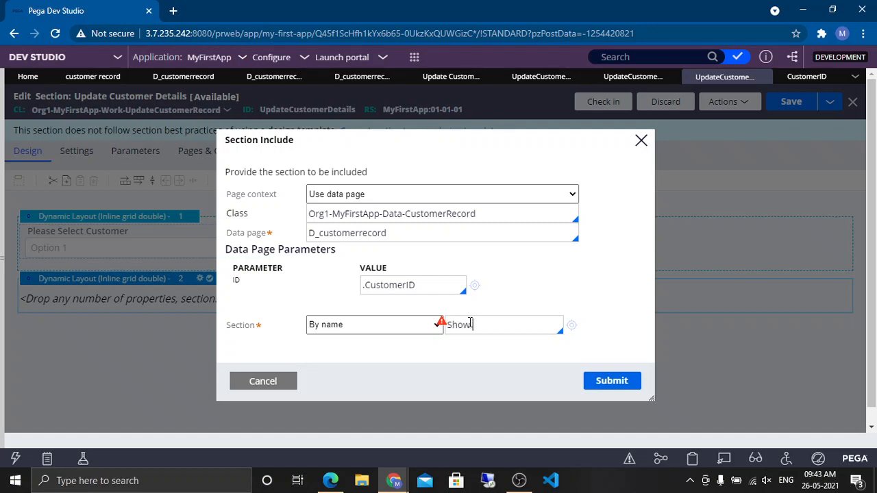
text(ShowCustomerDetails)
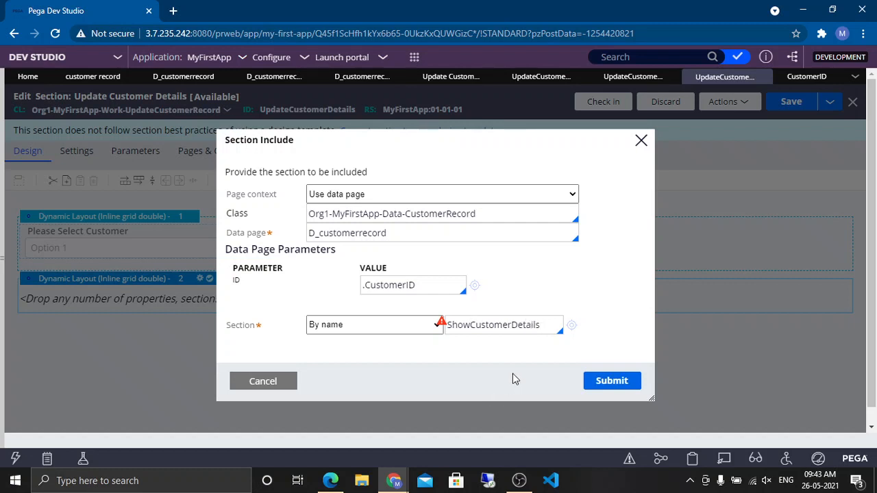
click(572, 326)
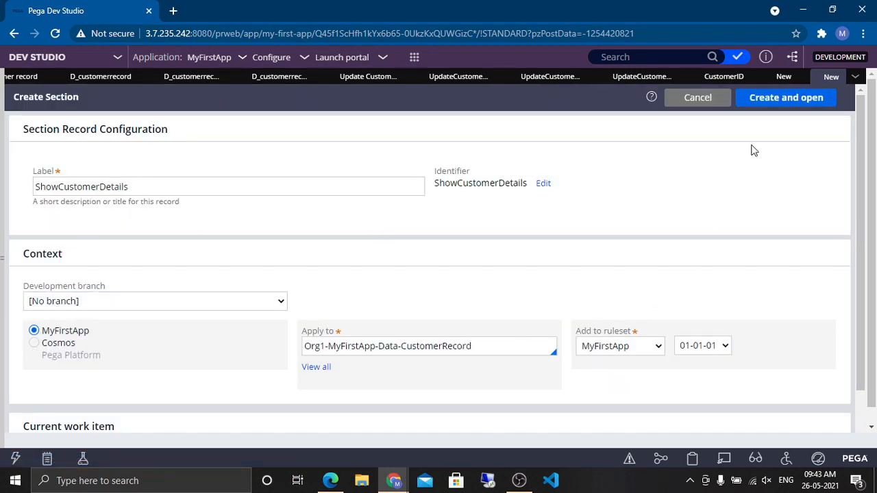
click(774, 103)
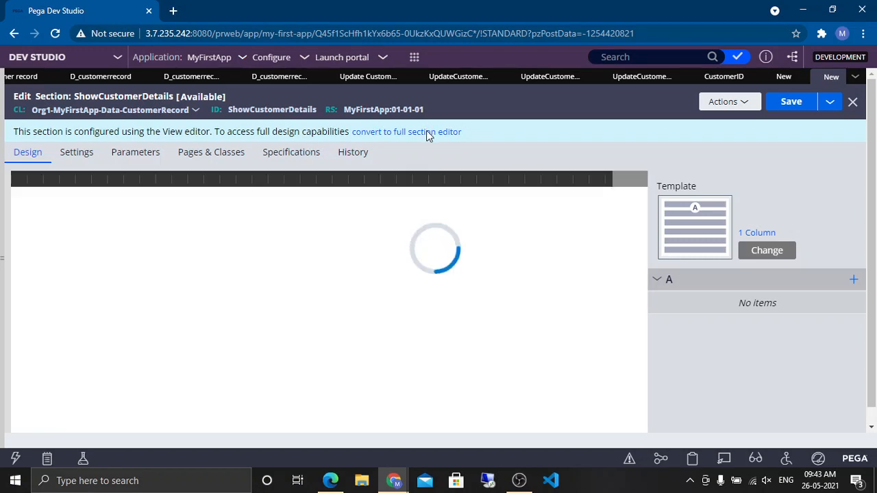
Step: Convert the new section to the full section editor and place a text input into its dynamic layout
click(428, 132)
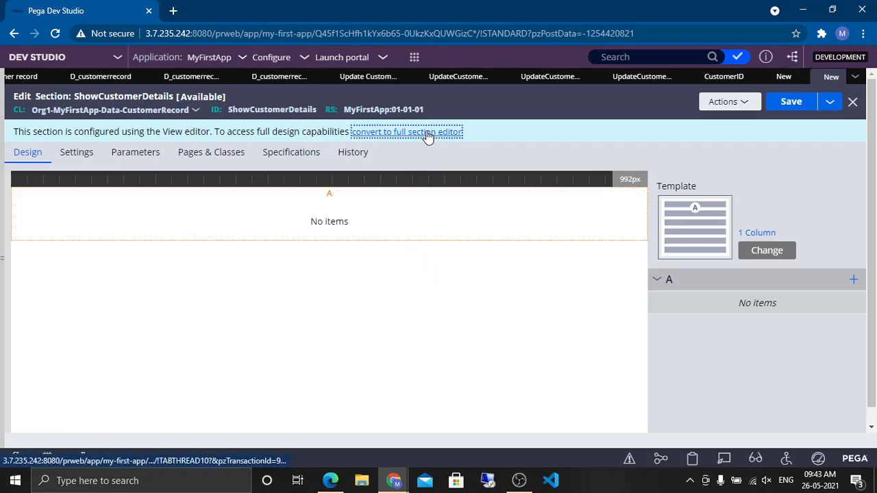
click(586, 315)
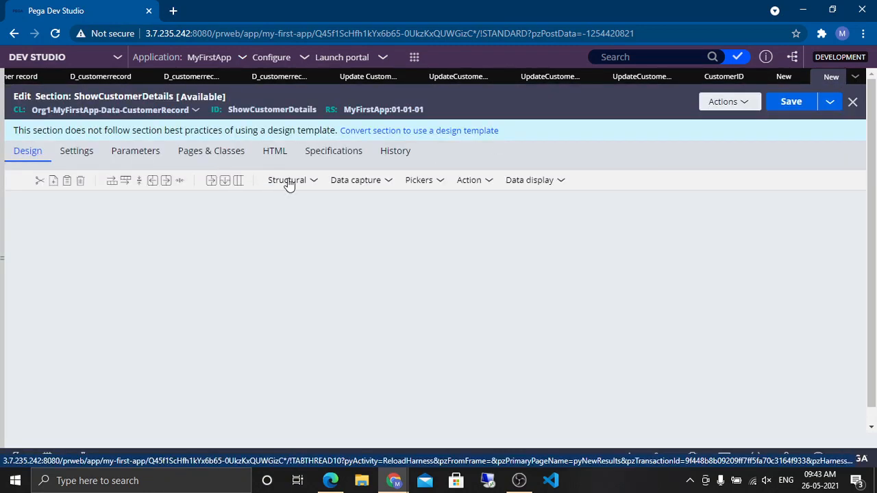
click(298, 181)
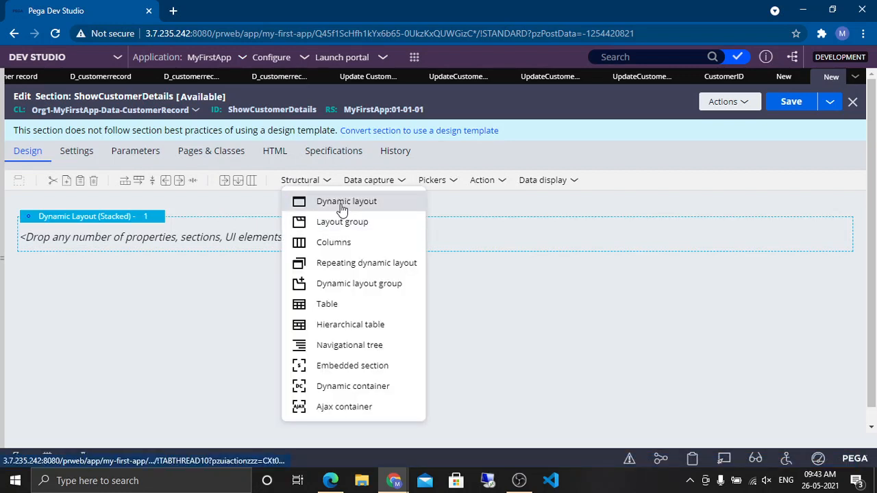
click(377, 180)
drag(399, 207, 226, 245)
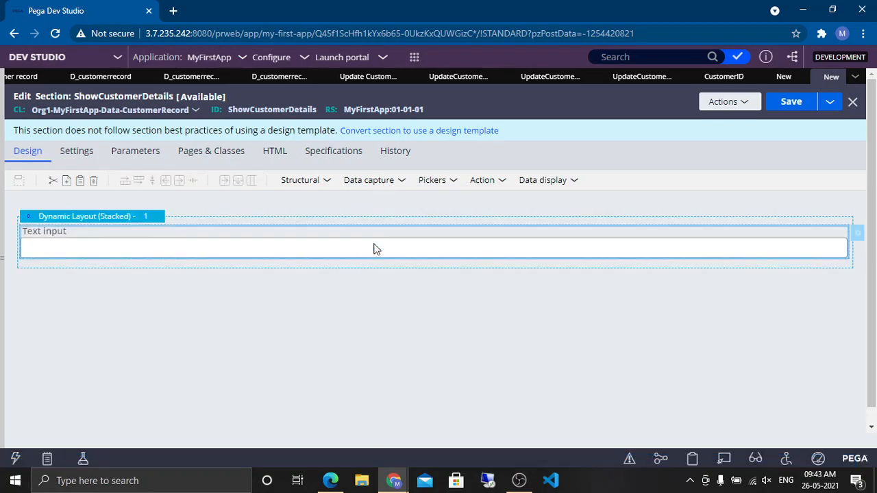
Step: Bind the text input to the .ID property and give it the custom label Customer ID
double_click(416, 240)
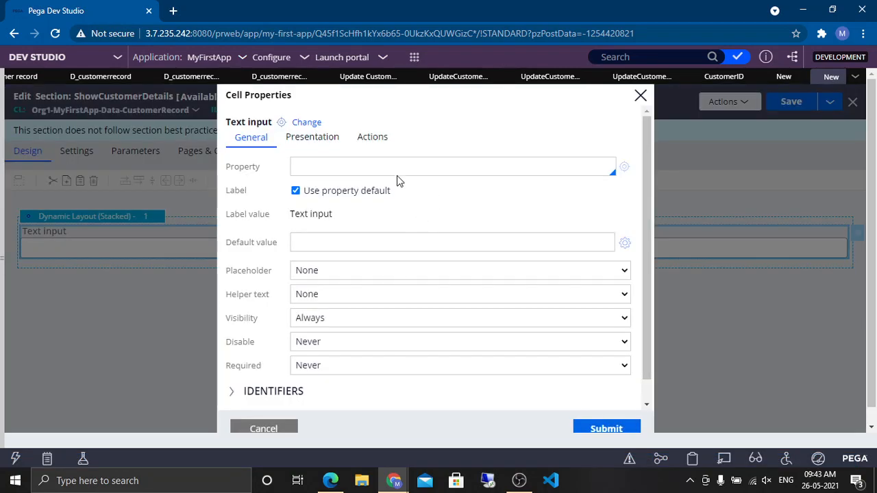
text(.id)
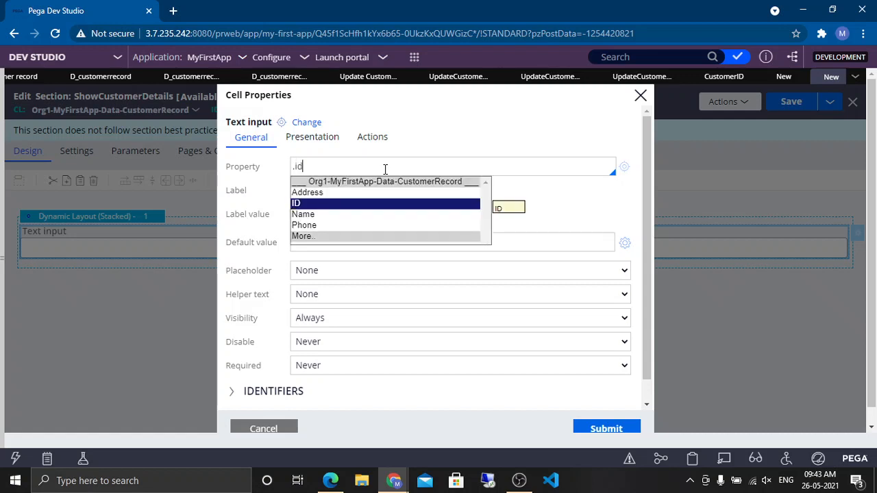
key(Return)
click(295, 190)
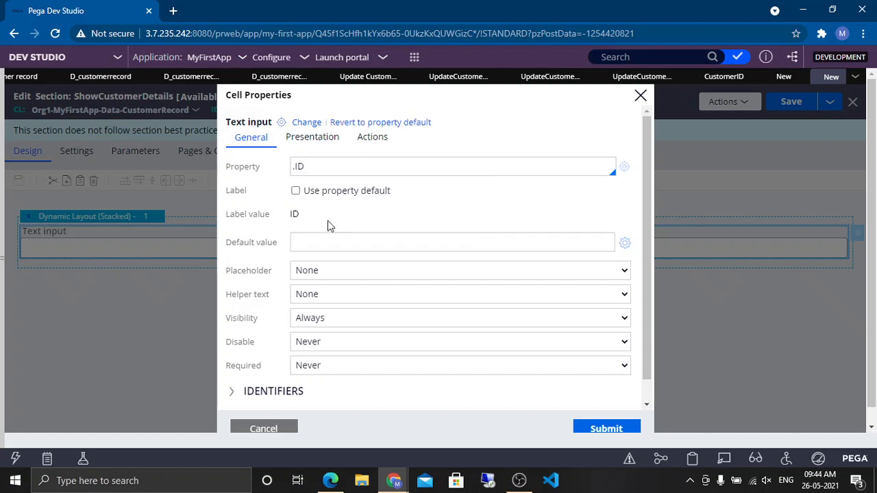
click(322, 193)
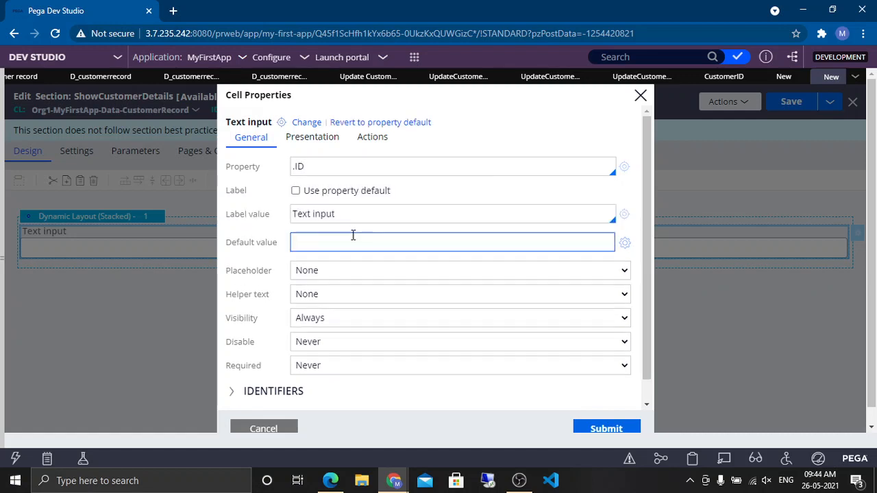
triple_click(369, 212)
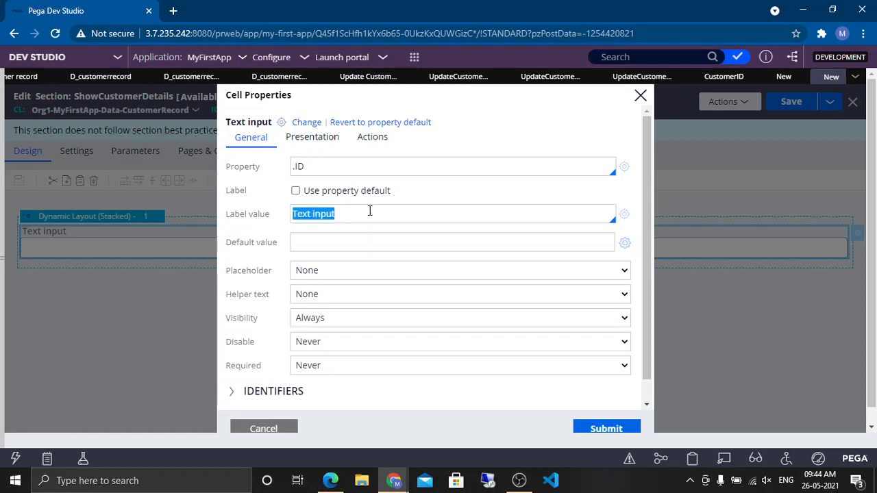
text(customer)
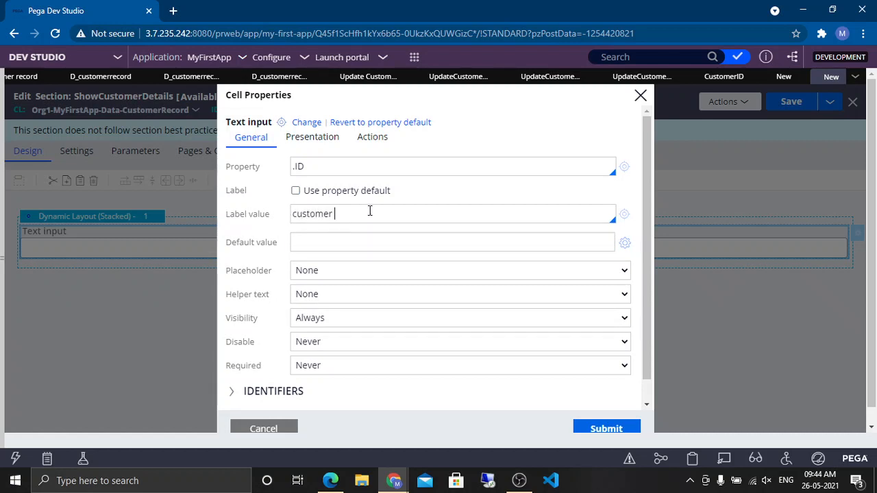
key(Delete)
text(C)
click(601, 430)
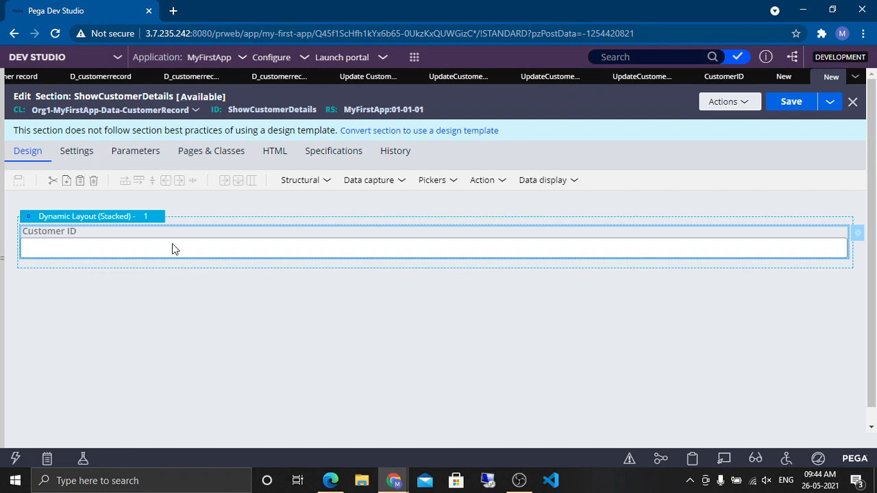
Step: Copy the Customer ID field and paste it three times below itself
right_click(172, 248)
click(205, 273)
right_click(186, 248)
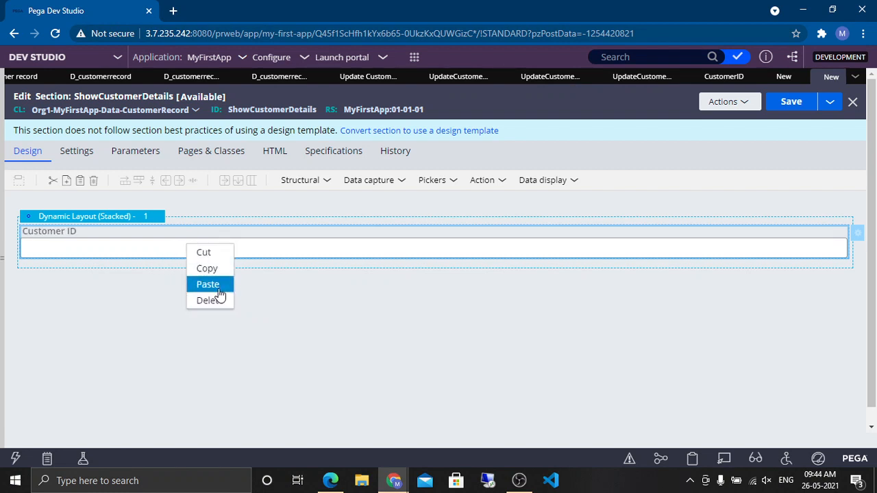
click(208, 284)
right_click(160, 283)
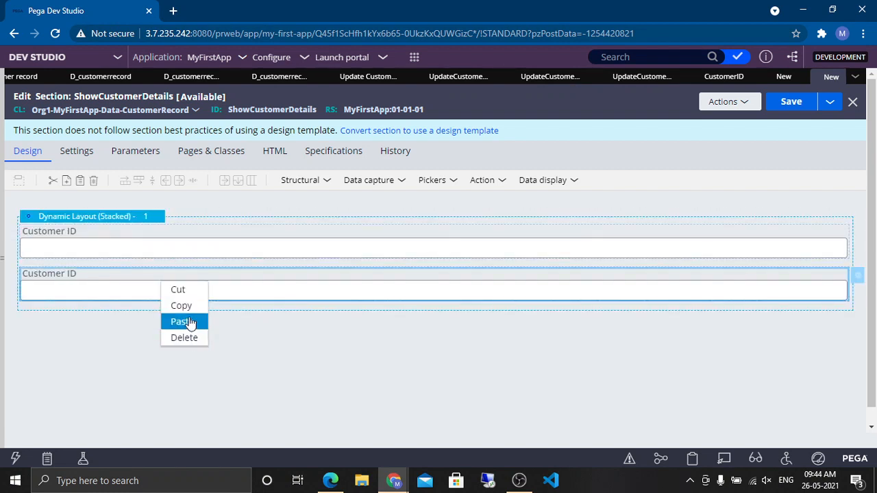
click(190, 324)
right_click(132, 320)
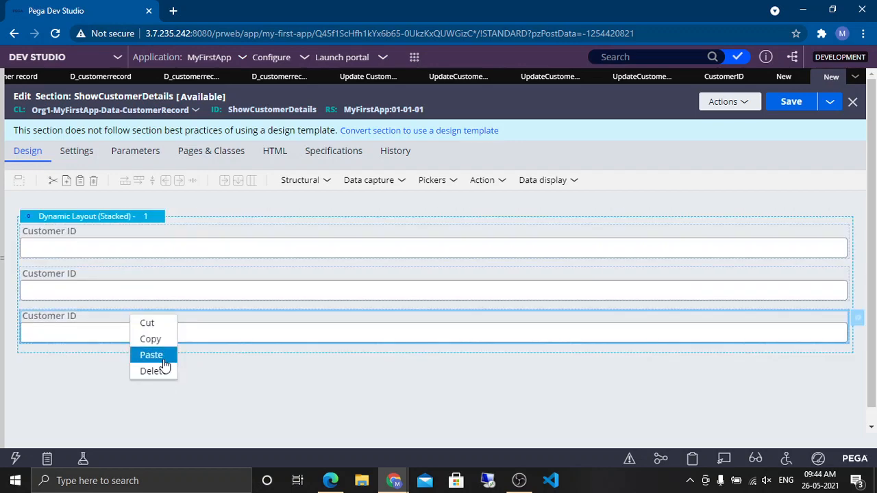
click(162, 358)
Step: Bind the second field to the .Name property using the property's default label
double_click(114, 277)
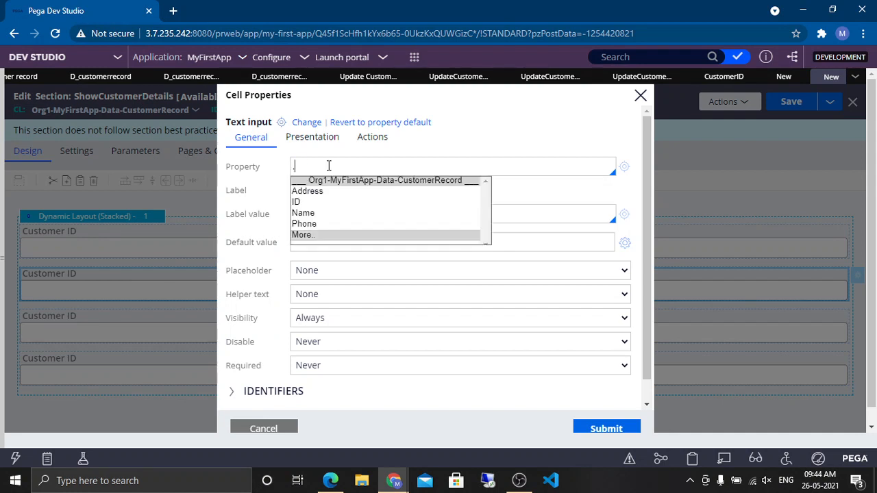
key(Down)
key(Down)
key(Down)
key(Return)
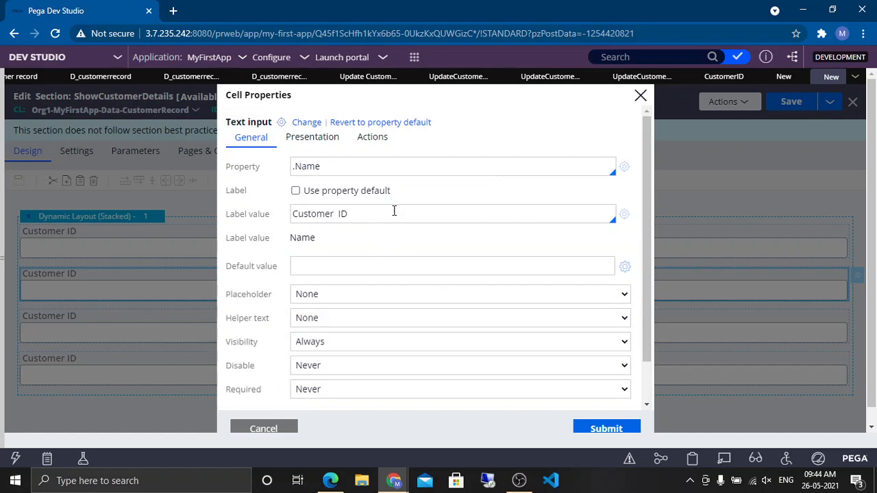
click(314, 197)
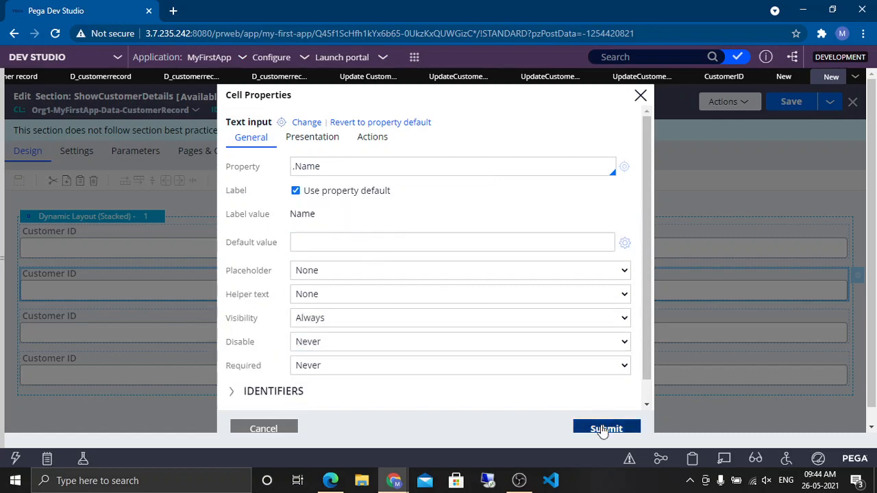
click(607, 427)
Step: Bind the third field to the .Phone property using the property's default label
right_click(104, 325)
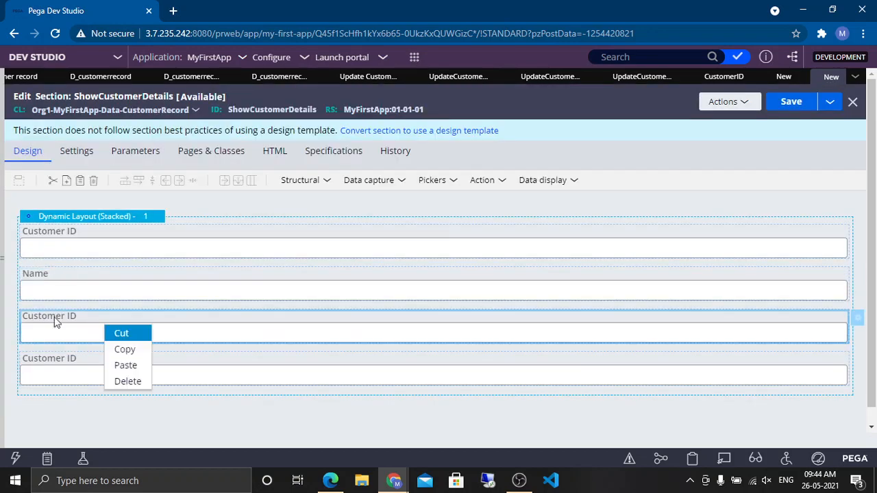
double_click(96, 319)
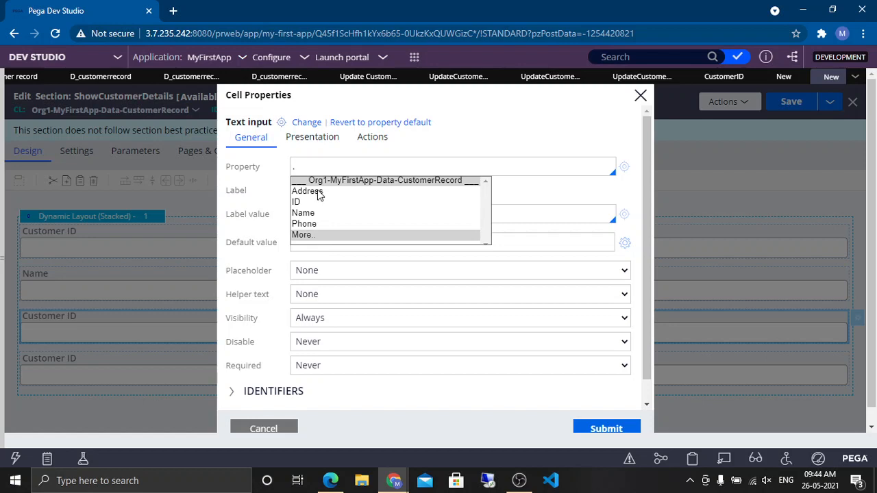
click(317, 224)
click(352, 197)
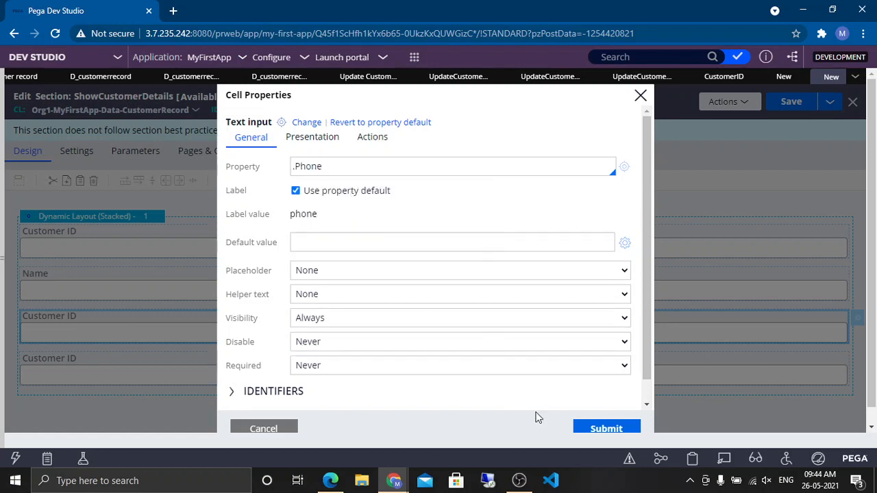
click(603, 427)
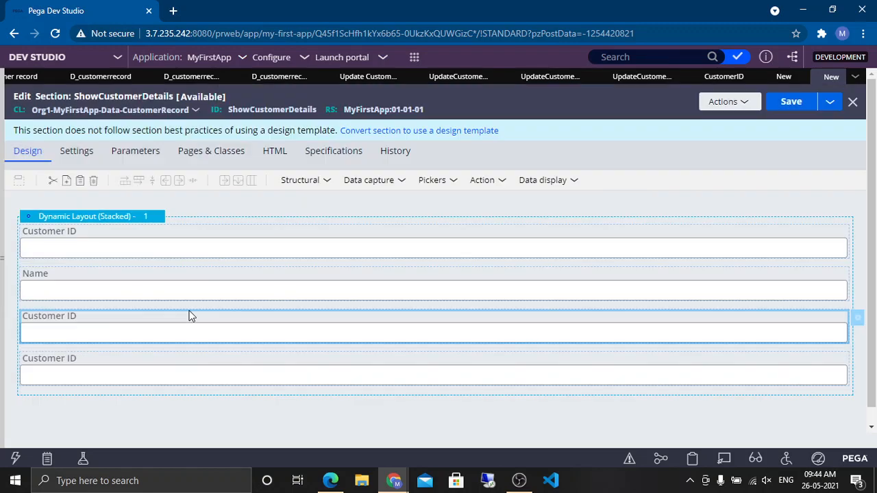
Step: Bind the fourth field to the .Address property using the property's default label
click(138, 368)
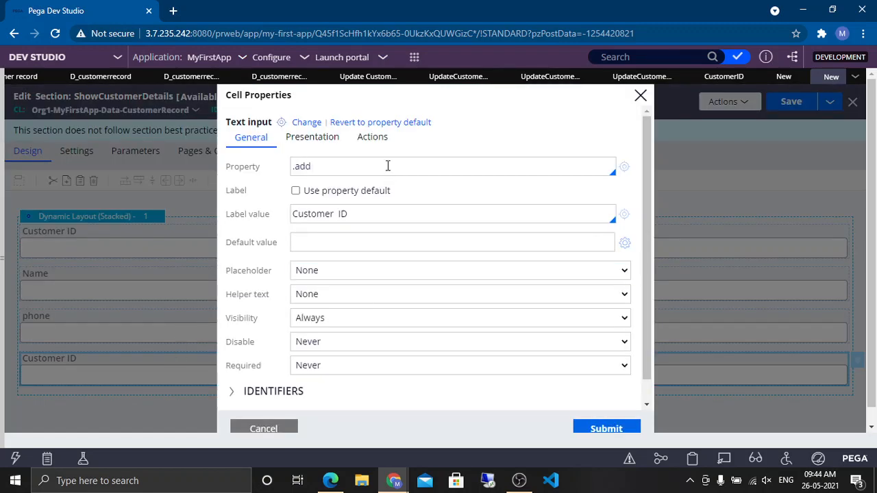
key(Return)
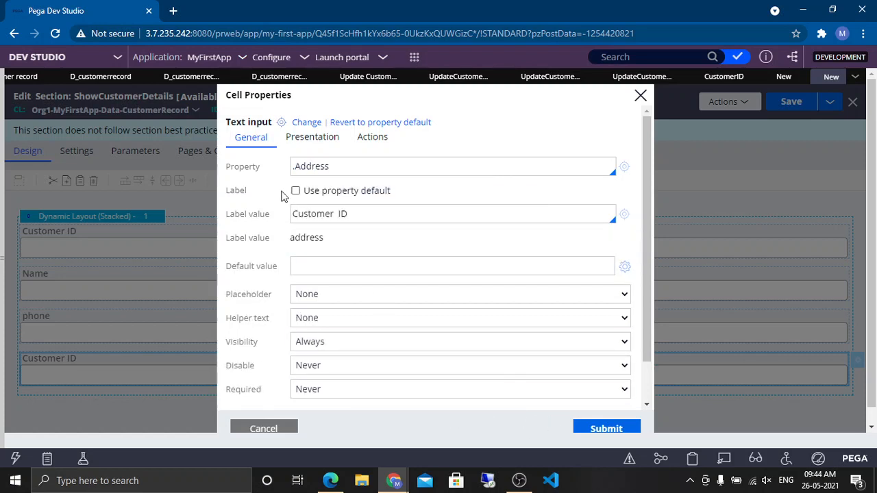
click(295, 192)
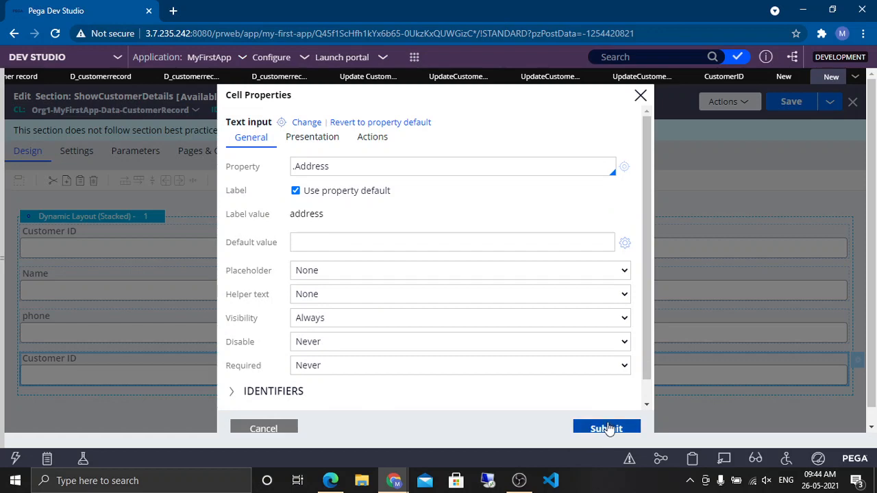
click(607, 428)
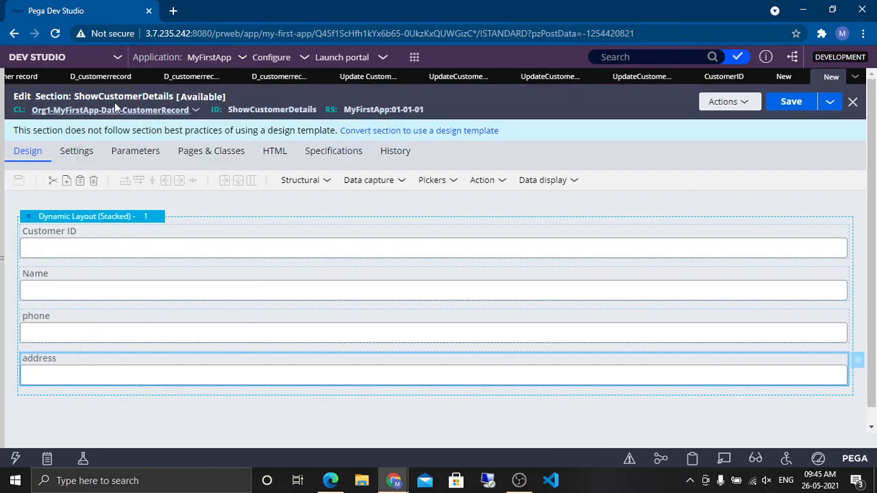
Step: Save the ShowCustomerDetails section
click(792, 108)
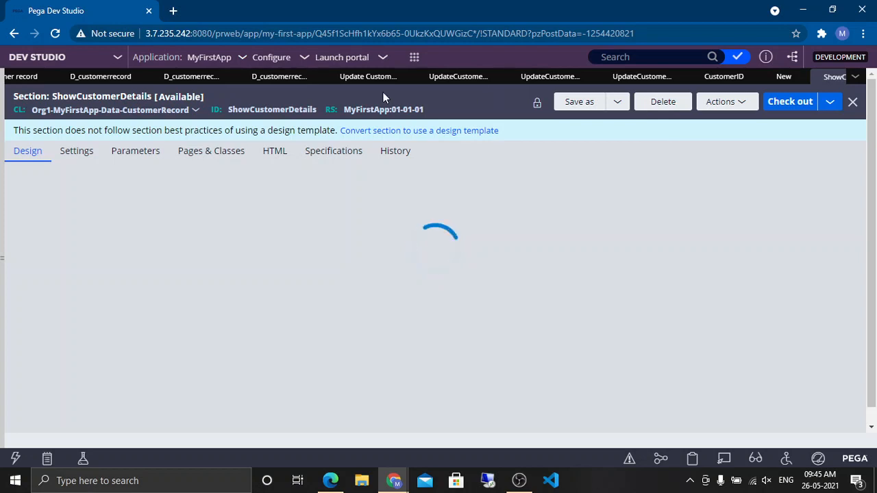
click(784, 82)
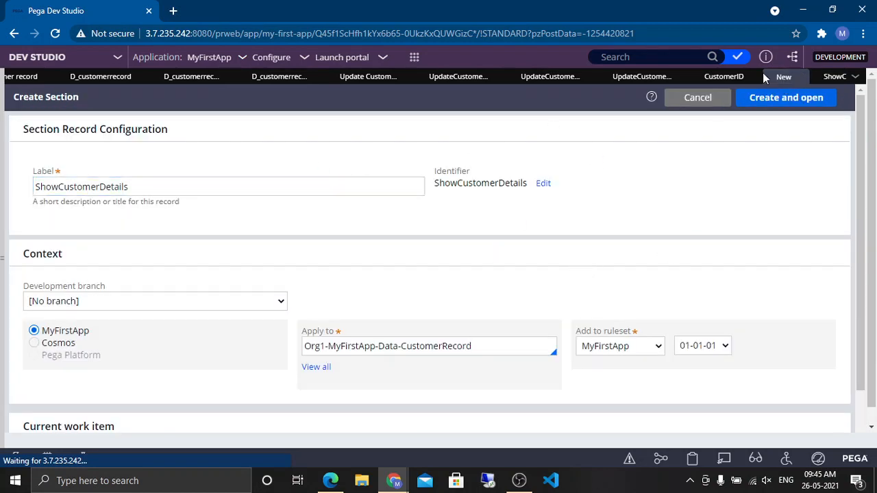
click(752, 97)
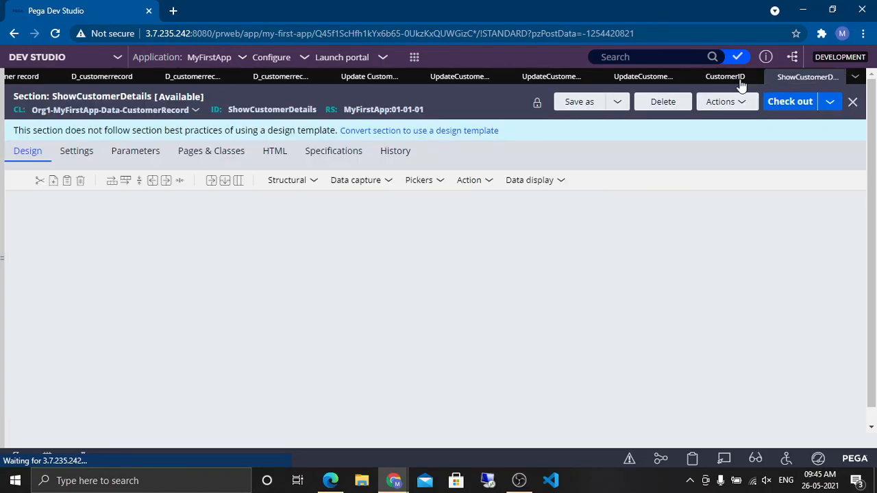
click(740, 81)
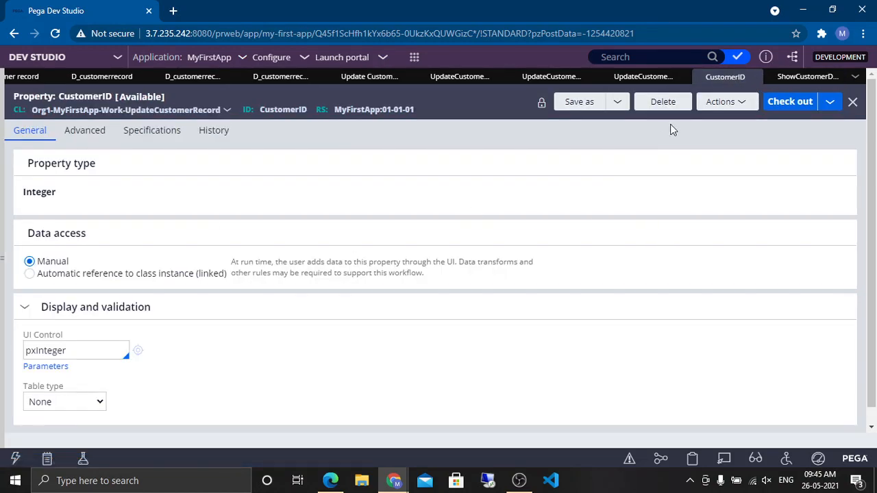
click(752, 77)
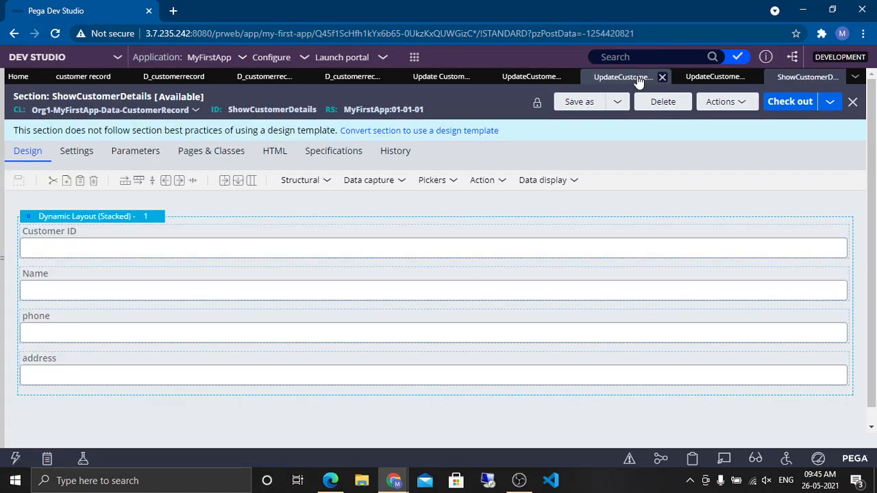
Step: Submit the section include of ShowCustomerDetails using the D_customerrecord data page, then save the Update Customer Details section
click(720, 76)
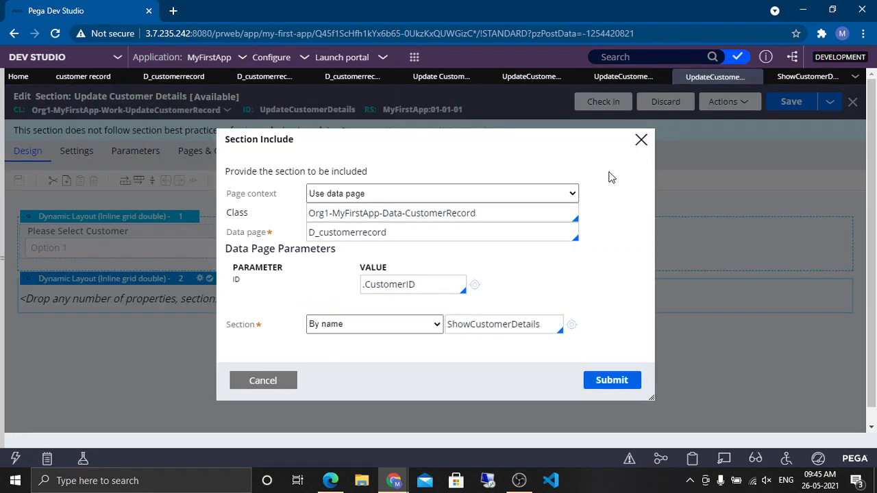
click(617, 387)
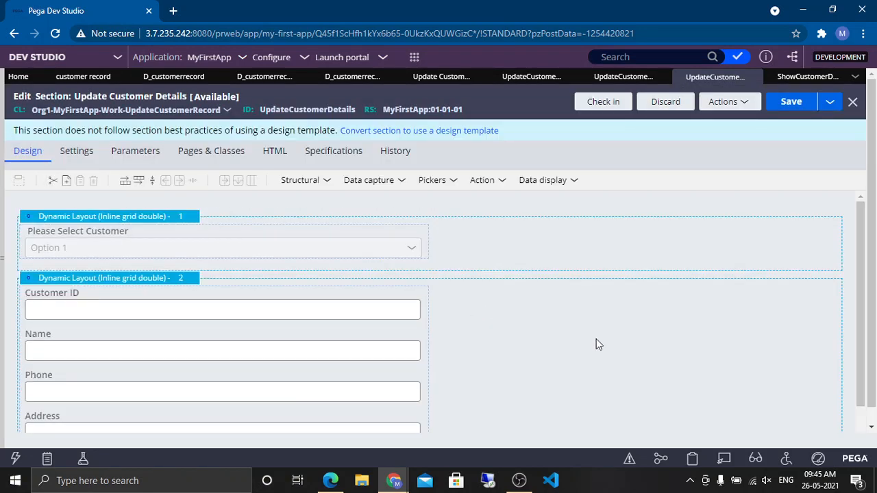
scroll(337, 321, down, 1)
scroll(240, 313, up, 1)
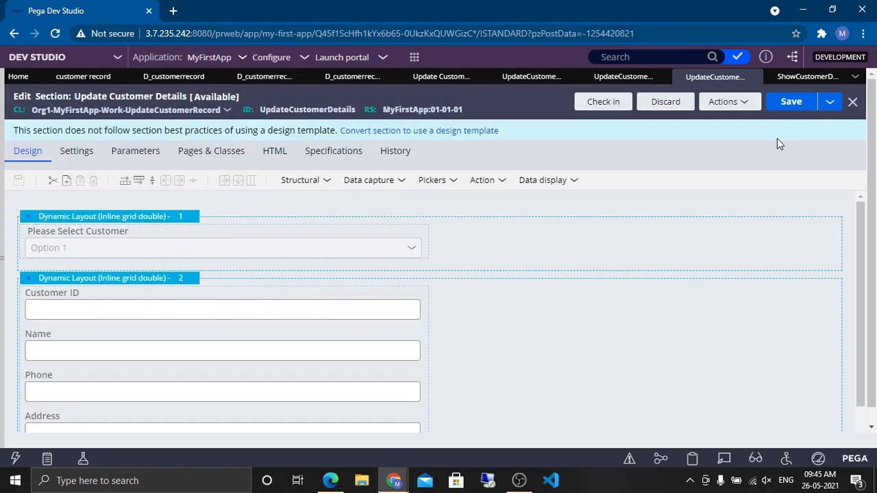
click(791, 101)
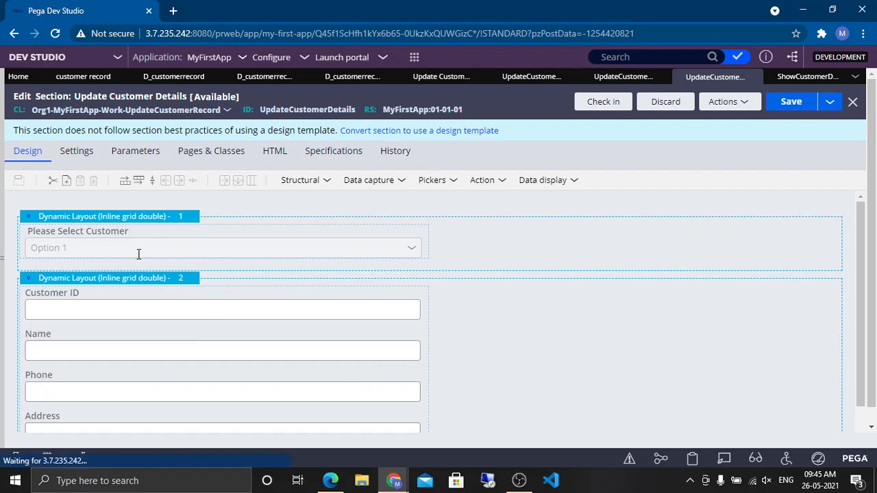
Step: Make the embedded ShowCustomerDetails section read-only through its presentation edit options, then save the section
scroll(372, 308, down, 1)
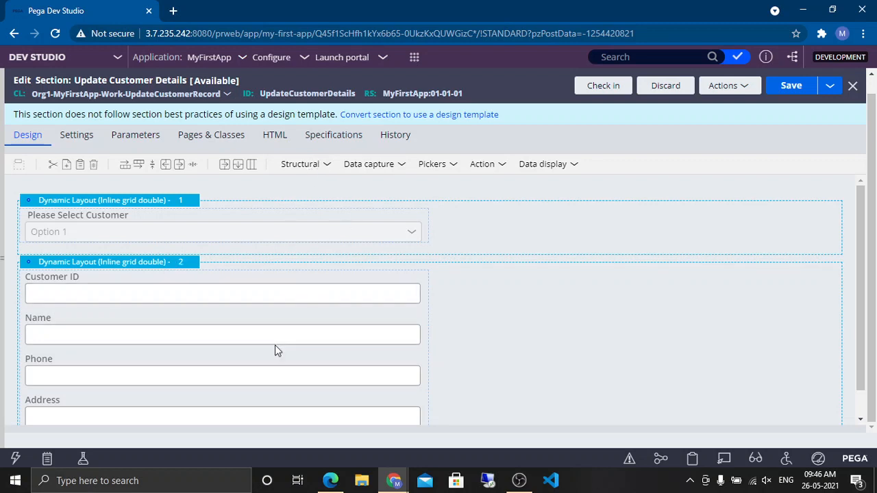
click(184, 321)
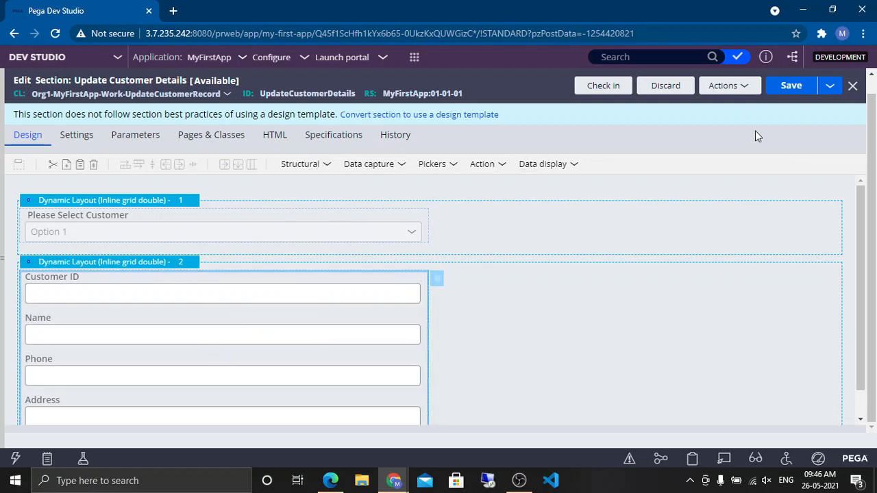
scroll(390, 320, down, 1)
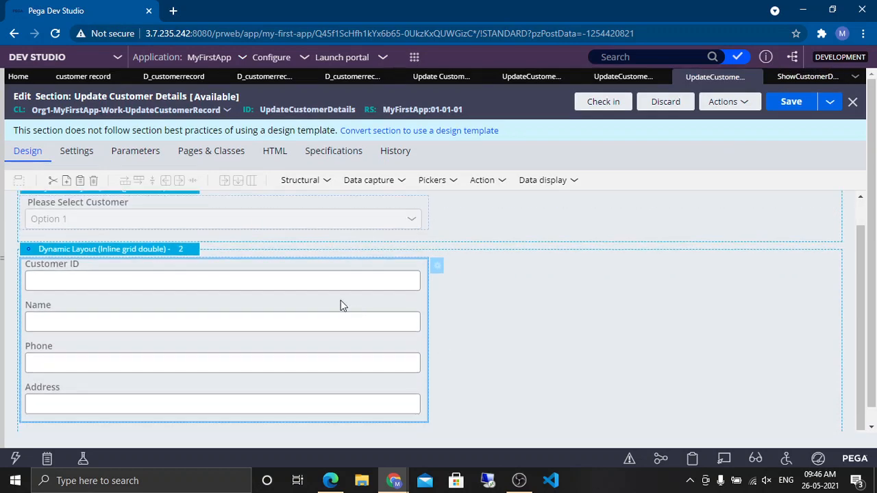
click(437, 269)
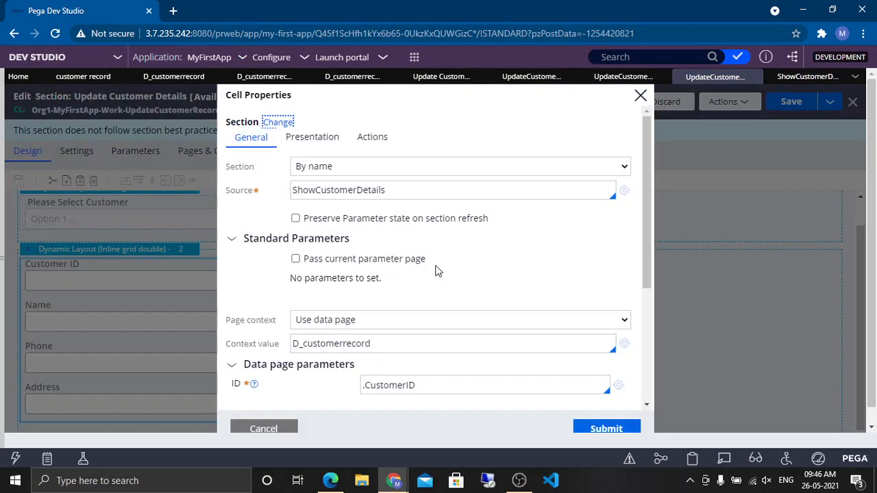
click(331, 141)
click(323, 170)
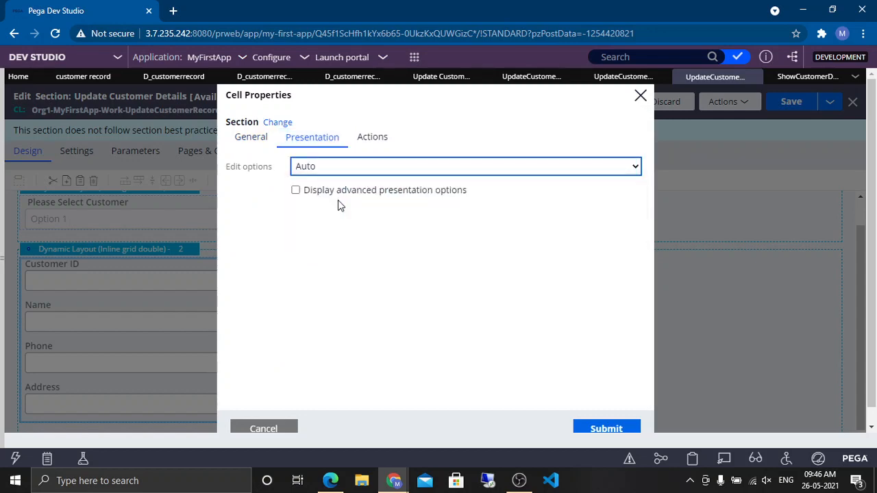
click(338, 206)
click(613, 428)
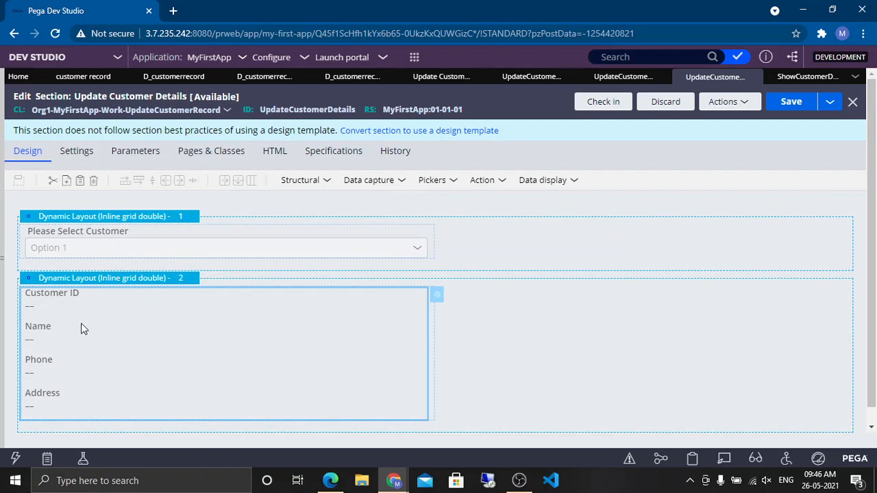
click(788, 104)
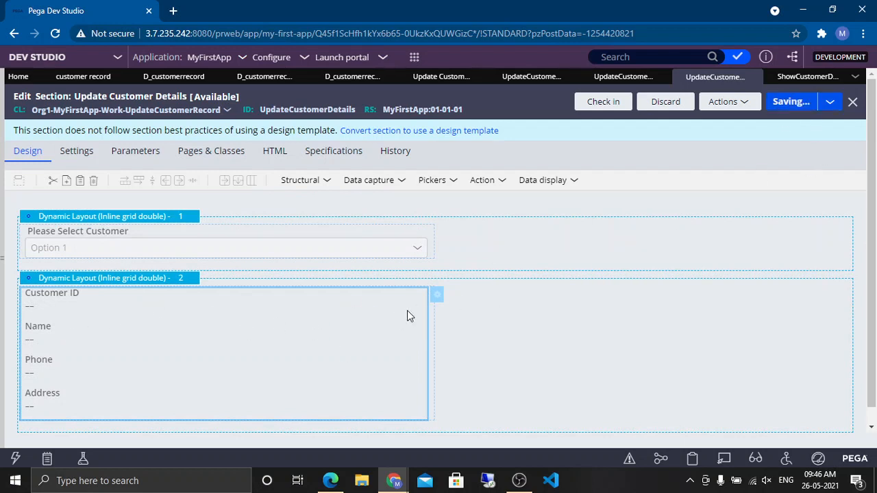
Step: Add a new dynamic layout below the customer details layout
scroll(356, 314, down, 1)
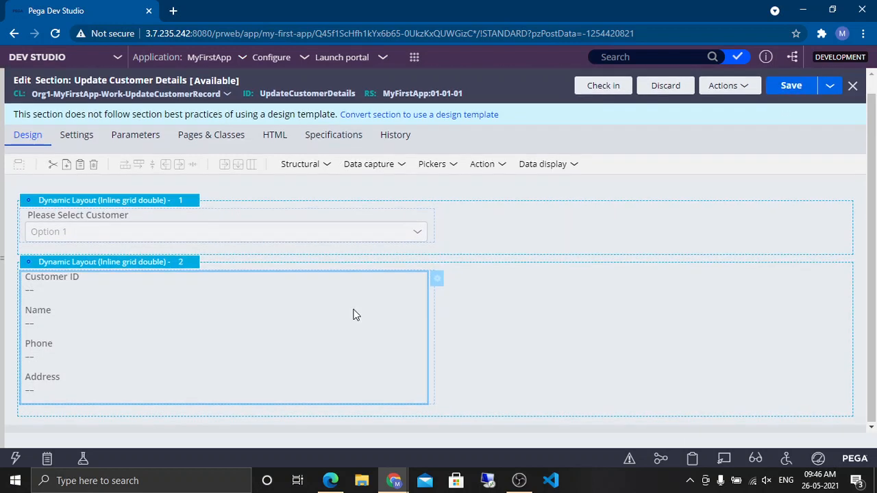
click(313, 171)
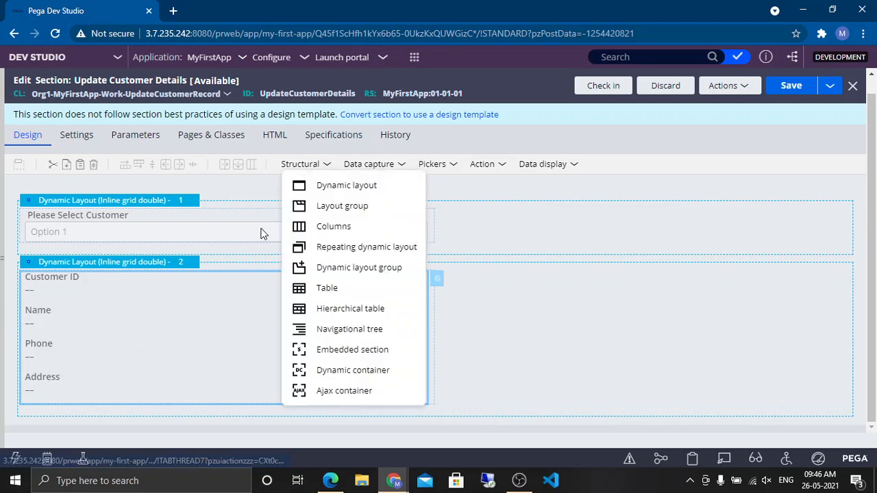
drag(317, 186, 60, 418)
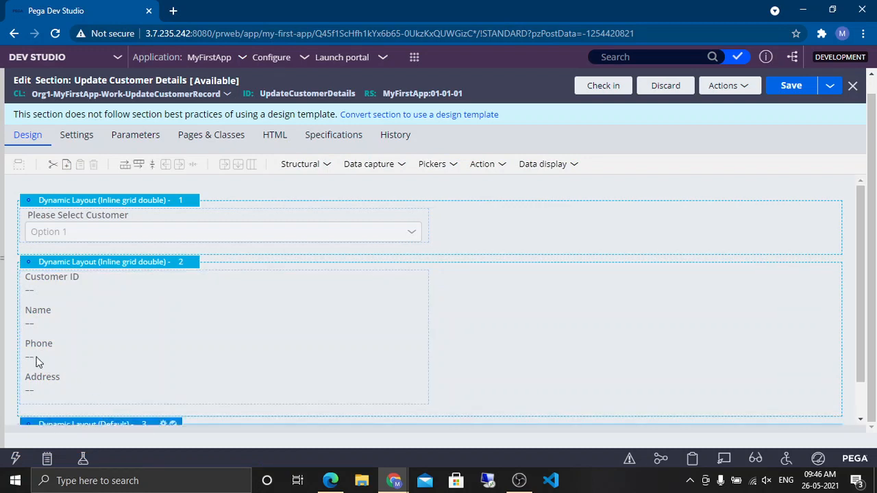
scroll(37, 362, down, 1)
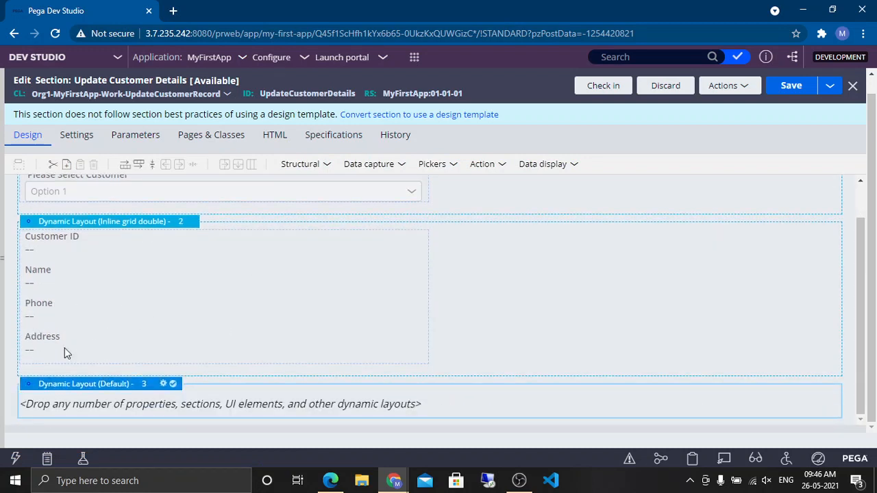
Step: Add a text input into the new dynamic layout
click(323, 171)
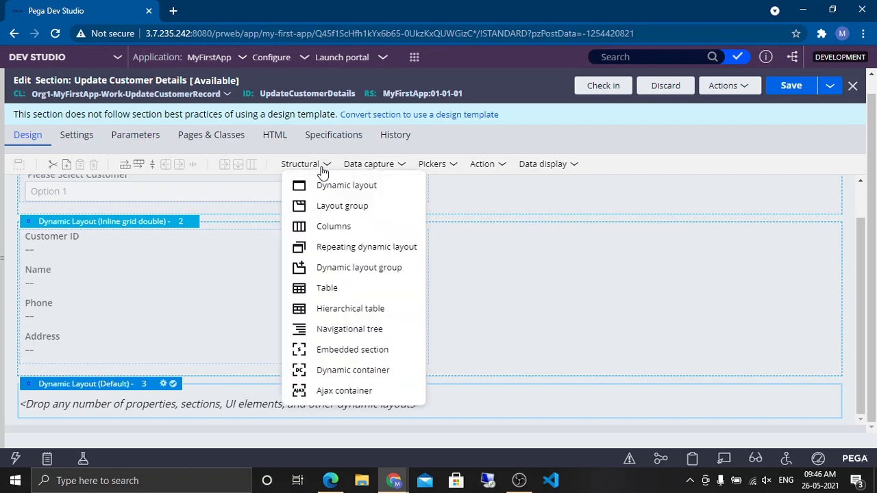
click(374, 164)
drag(385, 185, 173, 410)
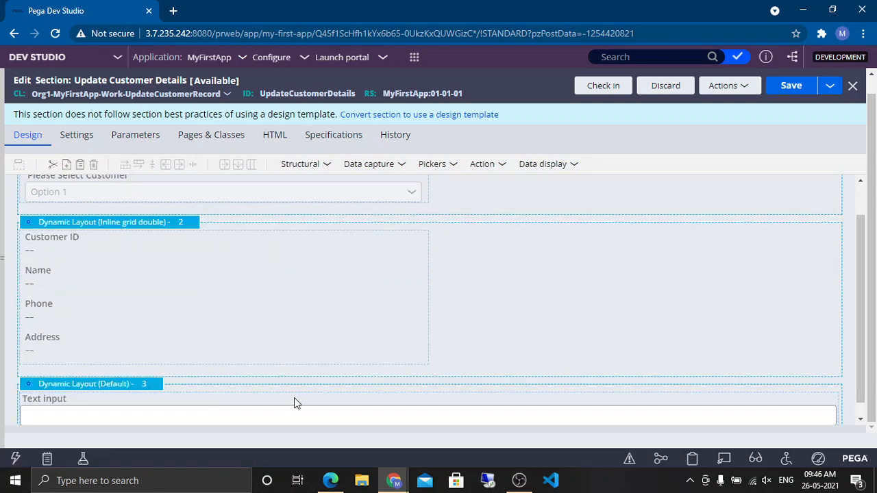
Step: Bind the text input to a new .UpdatedCustomerPhone property, create it as a Text property and save it
double_click(396, 411)
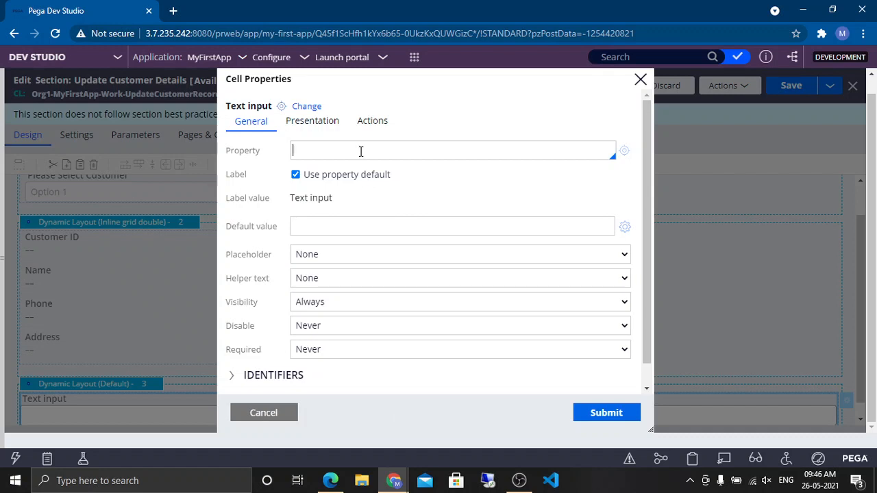
text(.UpdatedC)
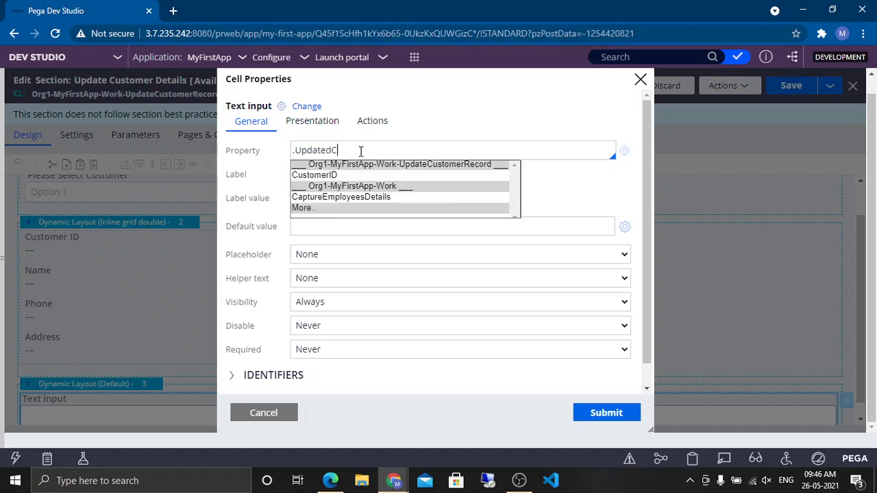
text(ustomerPhone)
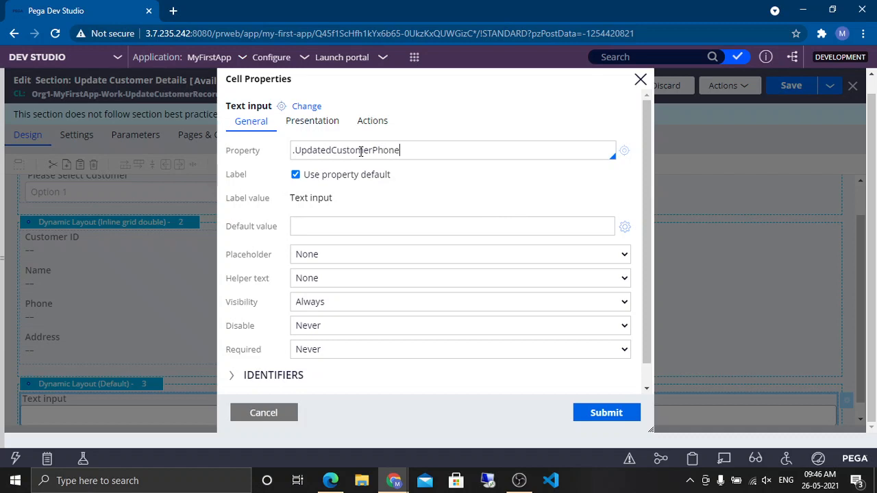
click(459, 218)
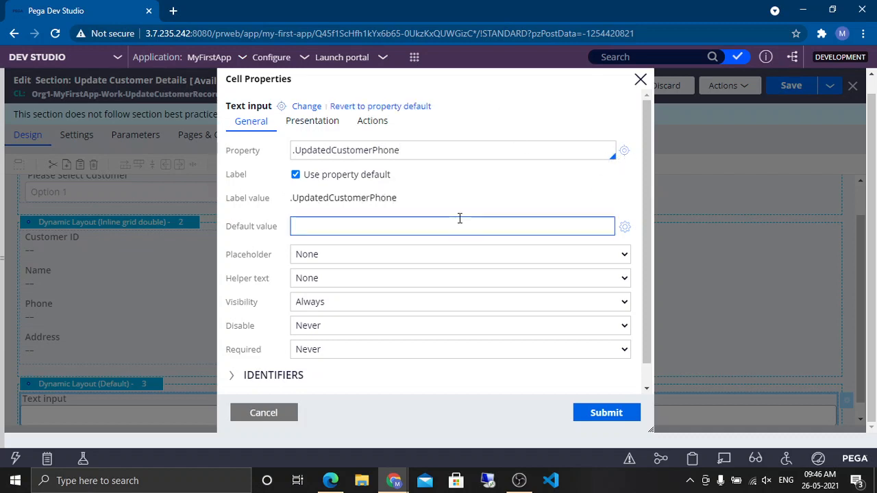
click(624, 151)
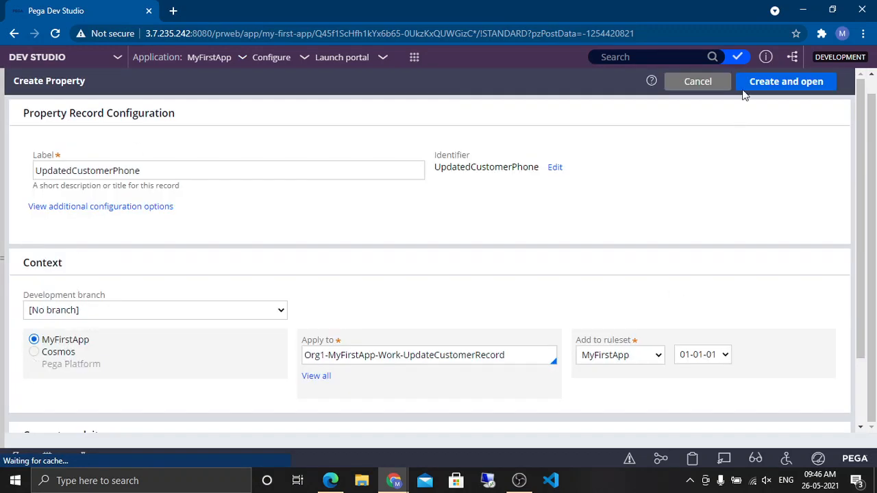
click(748, 83)
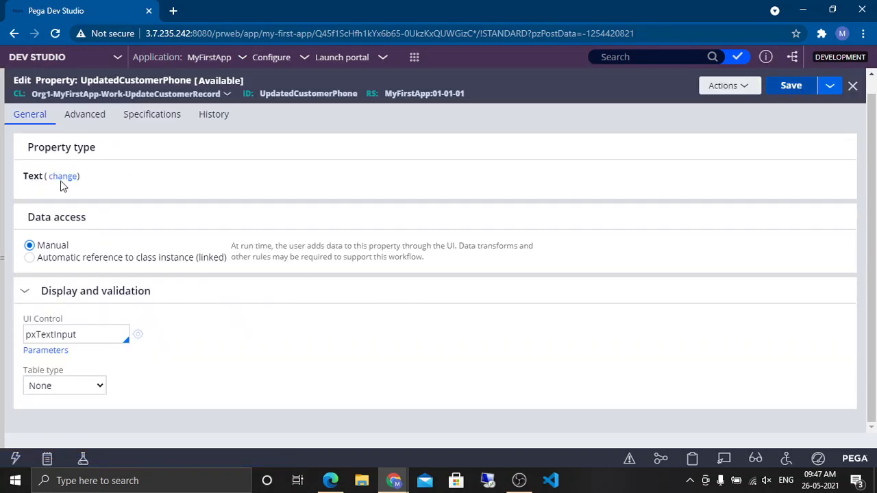
key(ctrl+s)
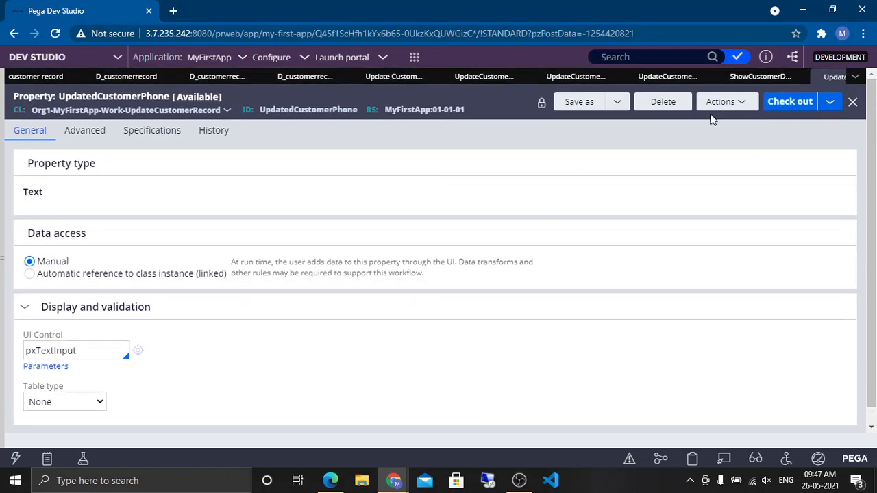
Step: Close the ShowCustomerDetails section tab and return to the text input's cell properties
click(753, 78)
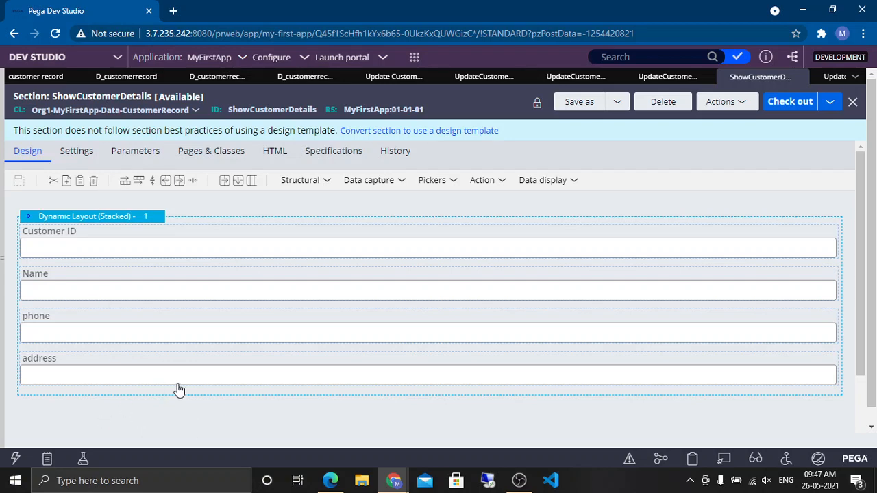
scroll(796, 85, down, 2)
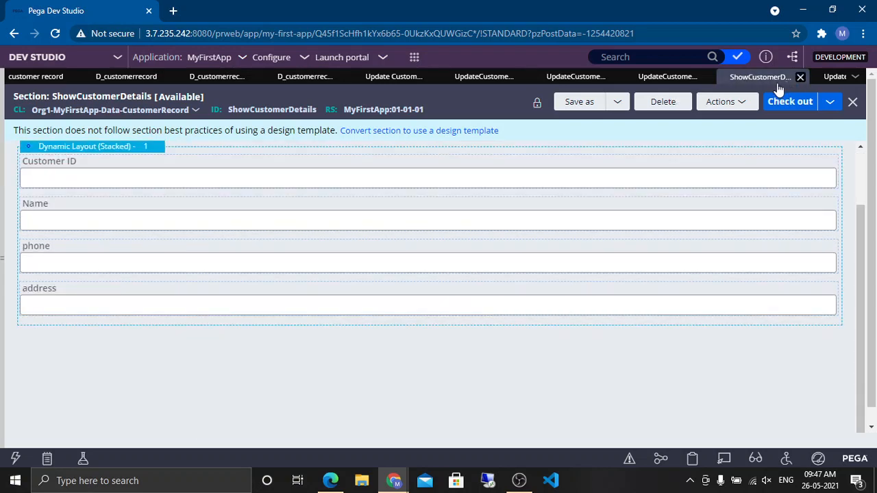
click(799, 78)
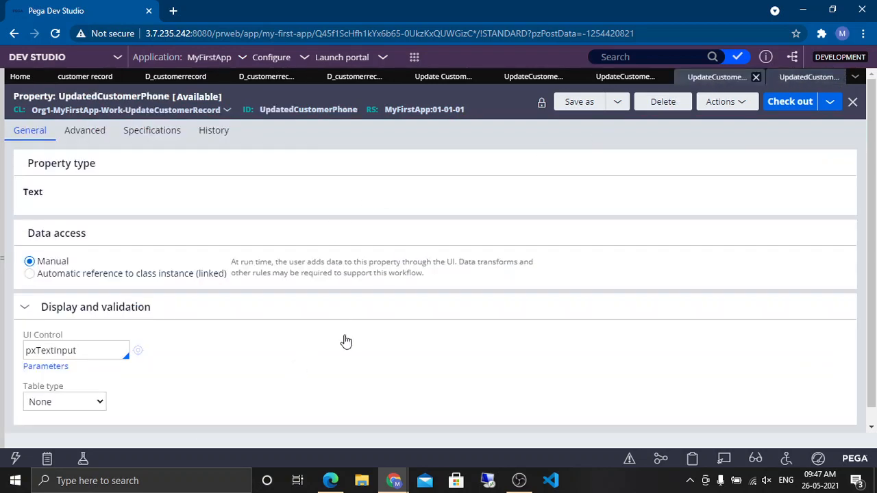
click(719, 77)
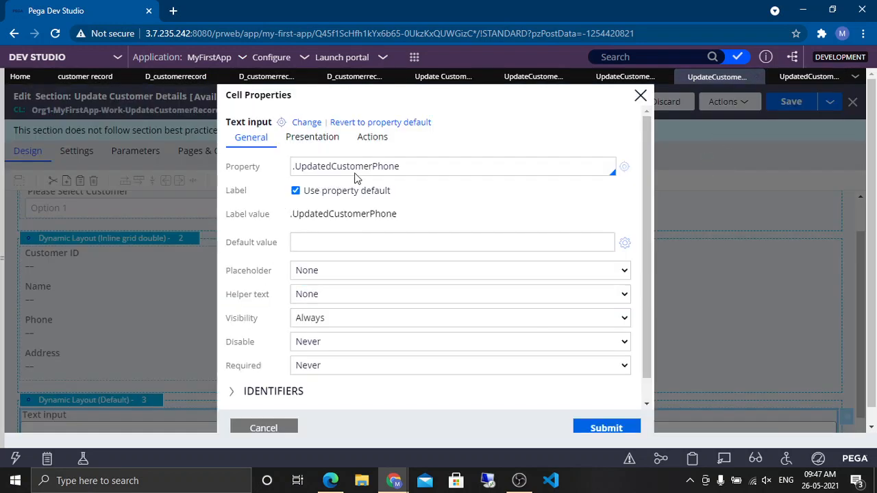
Step: Replace the text input's default label with 'Please provide updated phone number' and submit the cell properties
triple_click(356, 171)
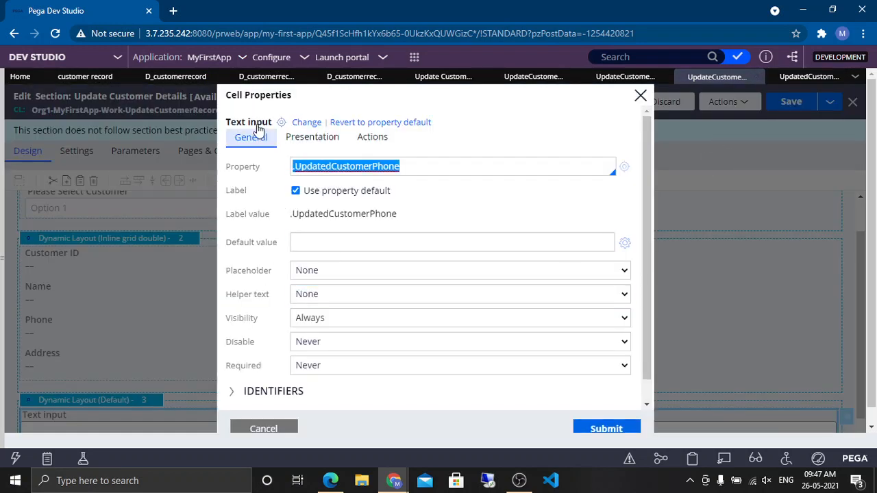
click(295, 190)
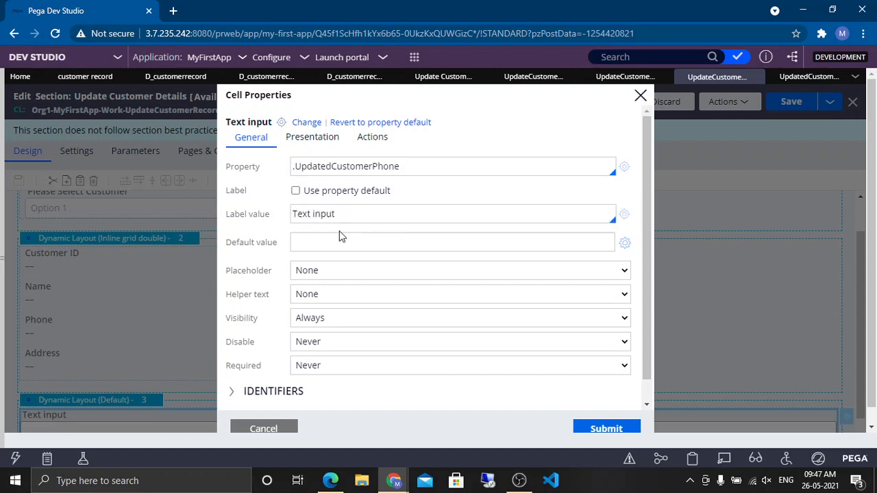
triple_click(329, 213)
text(Please provide)
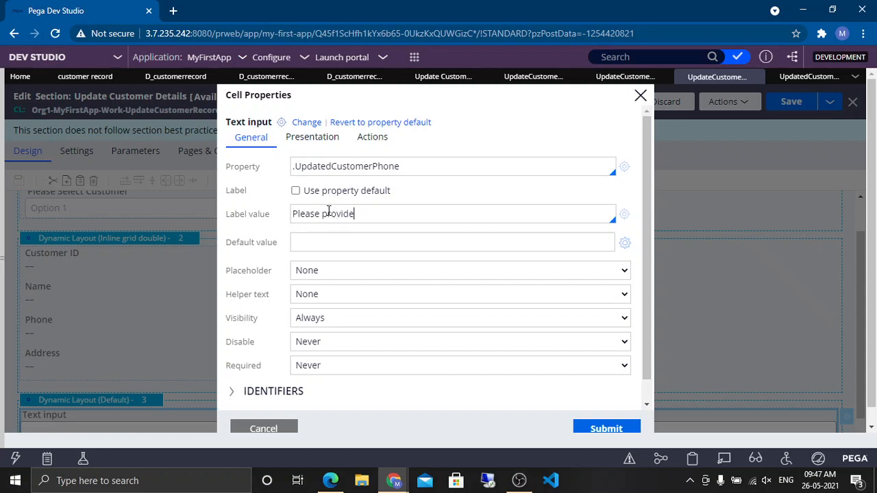
text( updated phone numer)
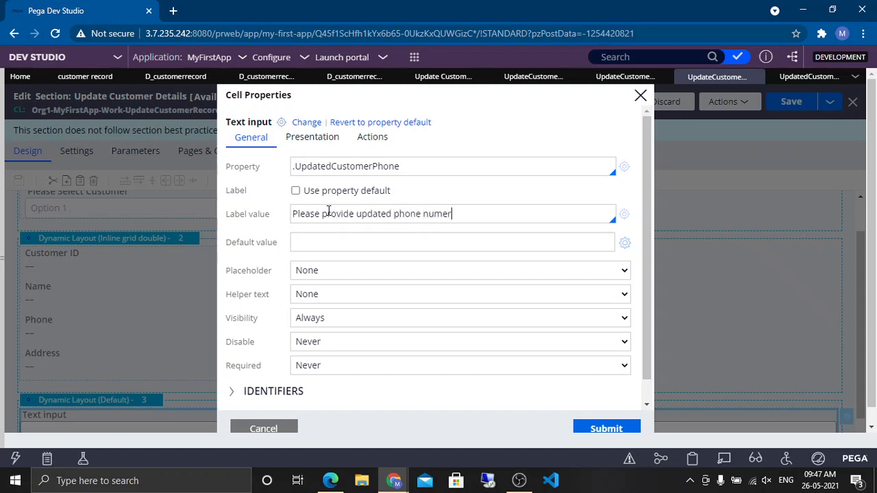
key(BackSpace)
key(BackSpace)
text(b)
scroll(510, 297, down, 1)
click(597, 428)
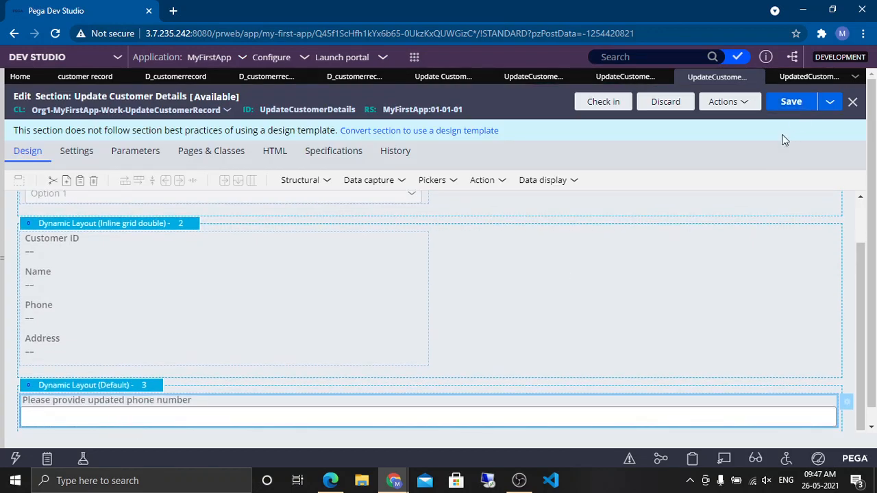
Step: Save the Update Customer Details section and check it in with the comment 'p'
click(789, 102)
click(605, 106)
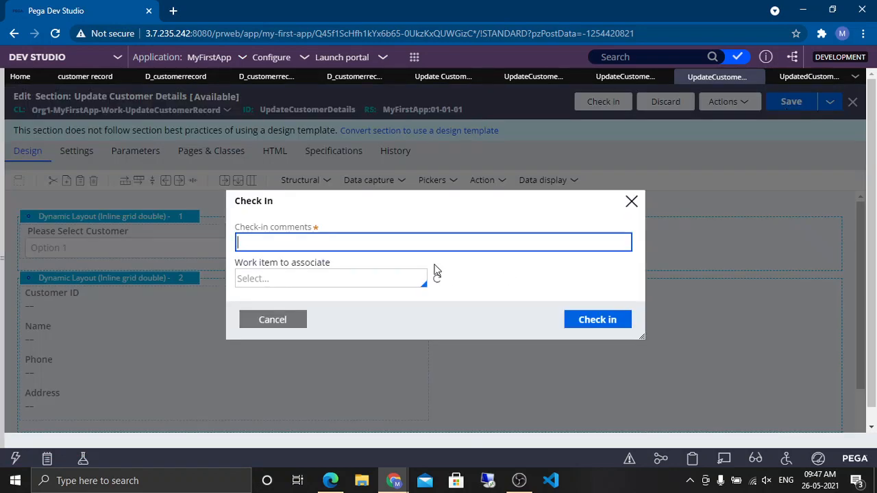
text(p)
key(Return)
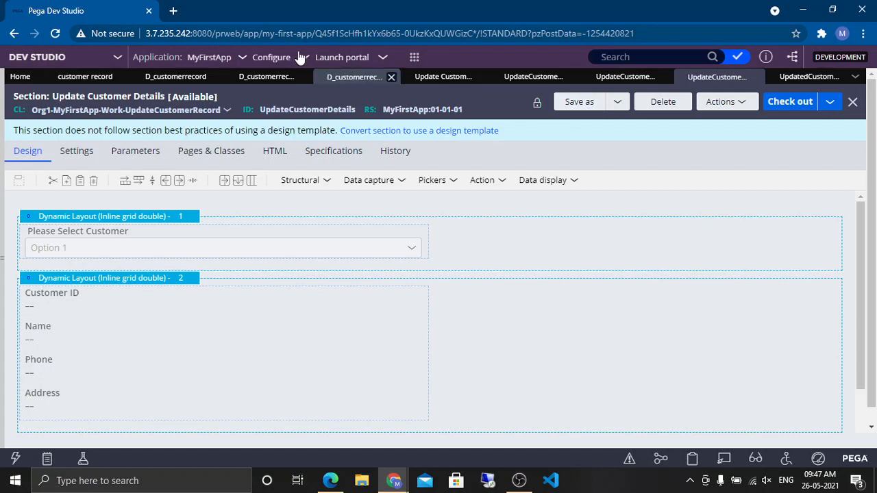
Step: Close all open rule tabs in Dev Studio
click(415, 58)
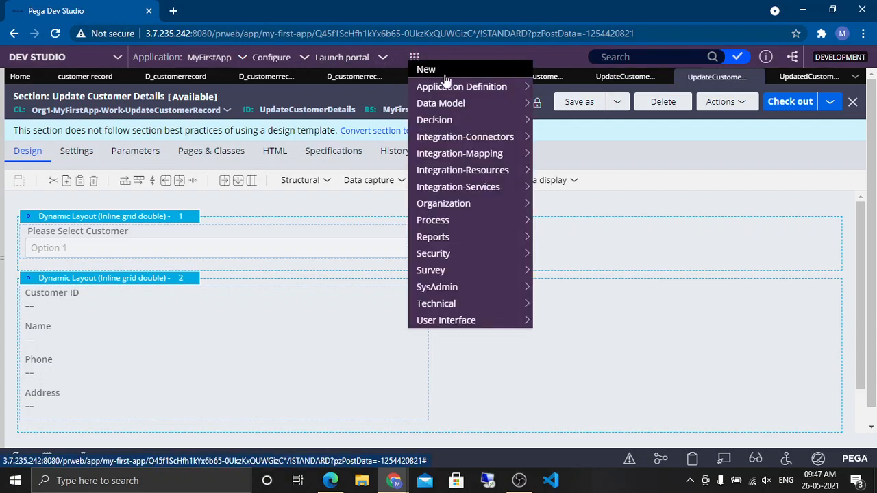
click(854, 78)
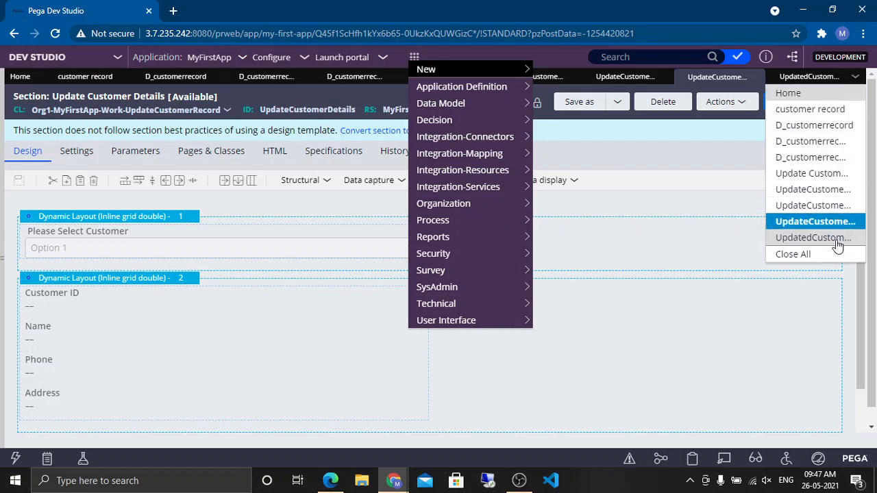
click(831, 257)
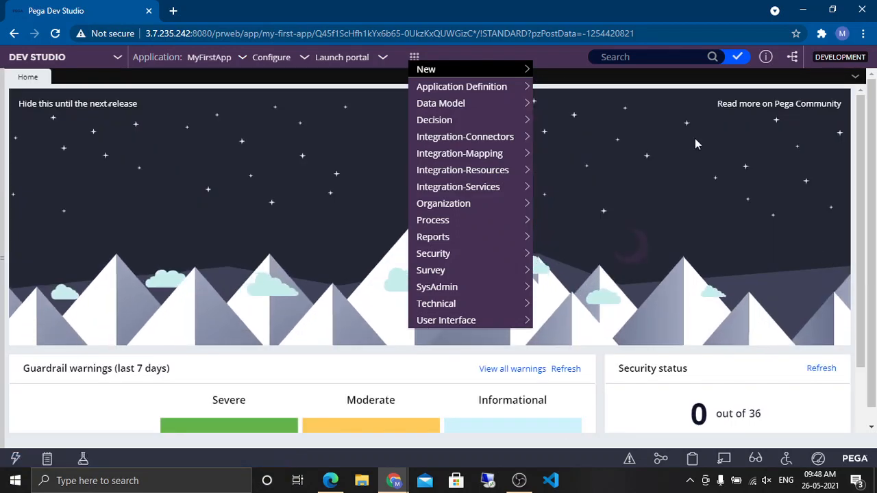
click(537, 80)
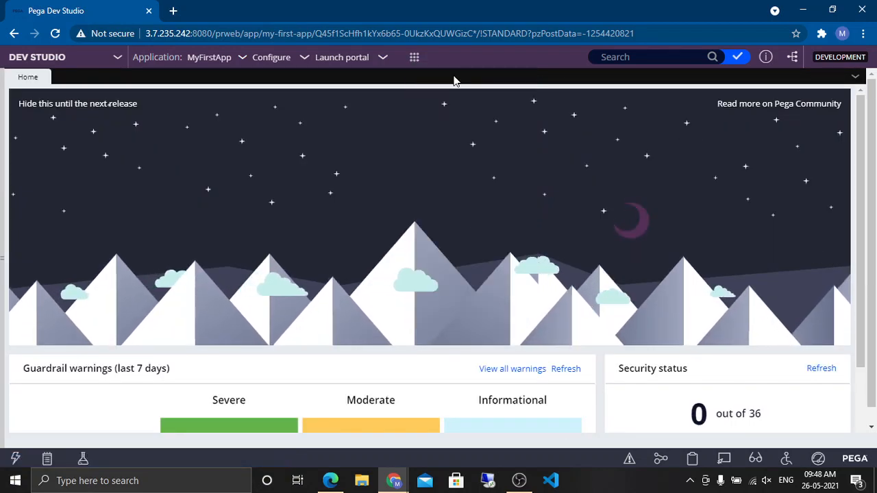
Step: Copy the server's base prweb address and open it in a new browser tab
click(412, 42)
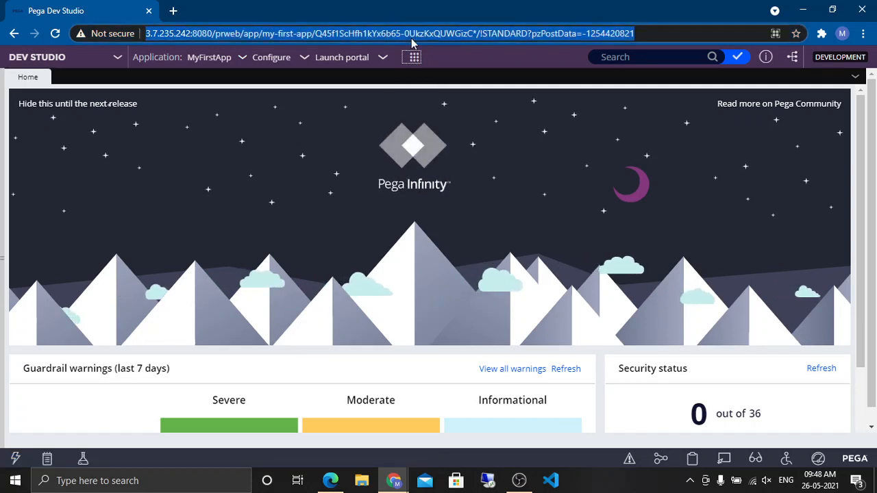
key(Return)
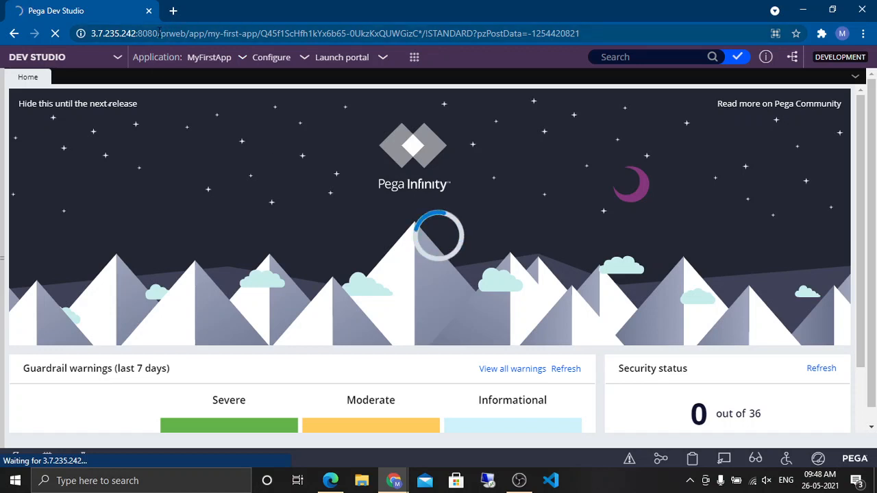
drag(159, 33, 45, 19)
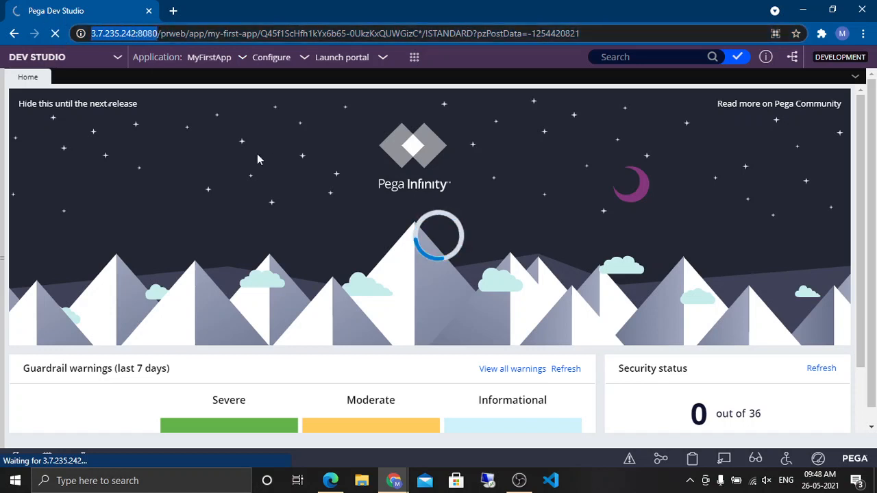
drag(190, 33, 66, 45)
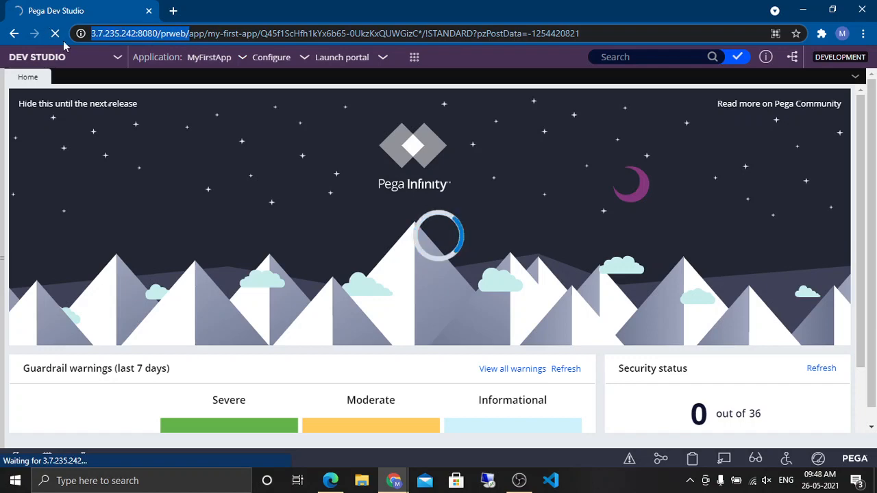
key(ctrl+x)
key(ctrl+t)
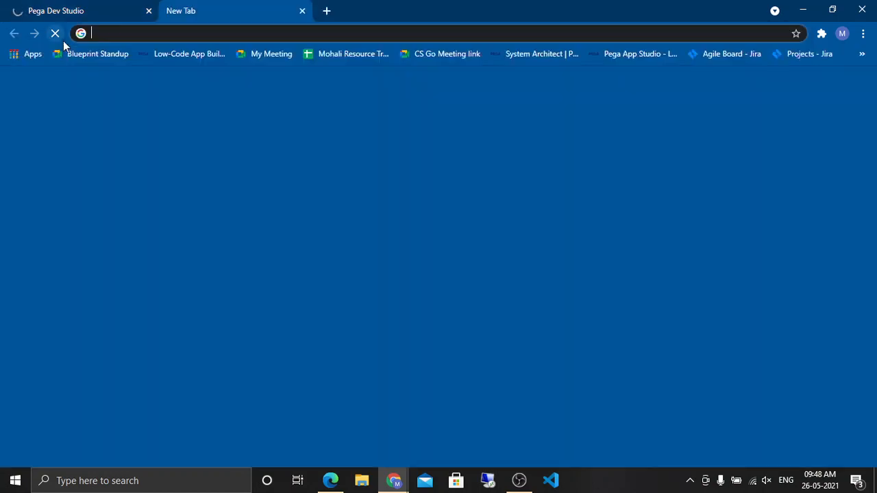
key(ctrl+v)
key(Return)
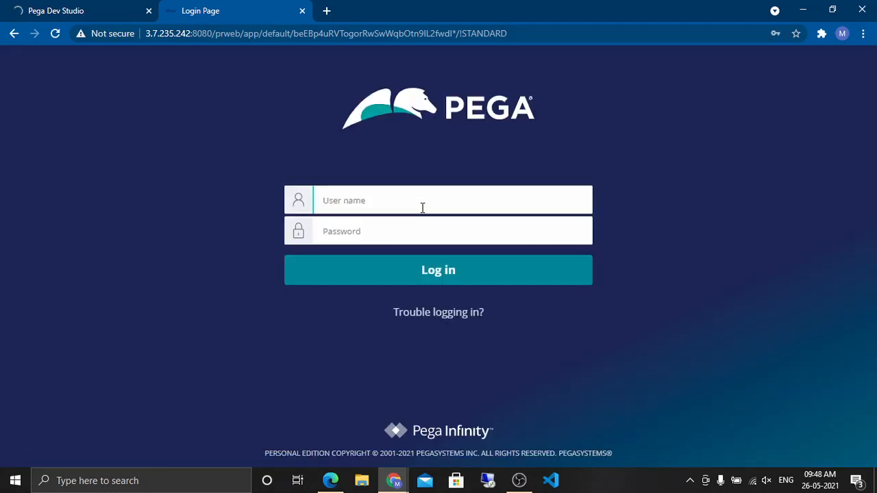
Step: Log in on the Pega login page using the saved user name and password
text(mand)
key(Down)
key(Return)
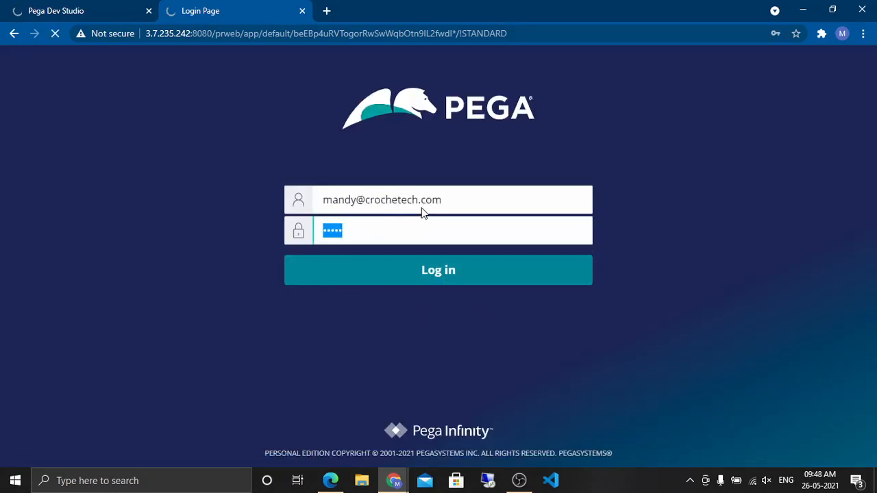
key(Return)
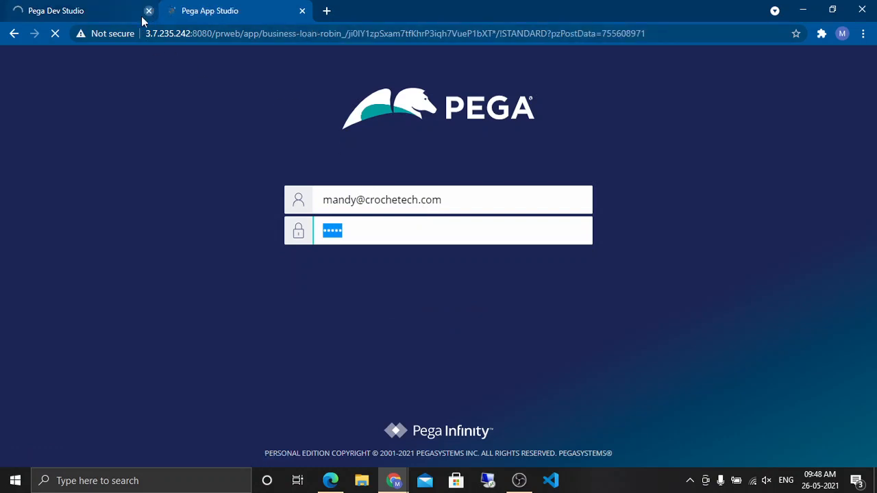
Step: Close the old Dev Studio tab and switch the new session from App Studio to Dev Studio
click(148, 11)
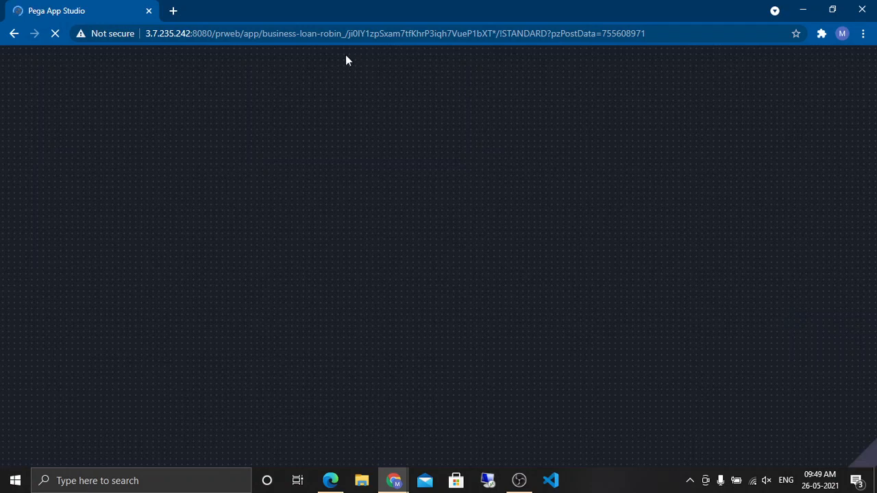
drag(264, 35, 342, 34)
click(450, 177)
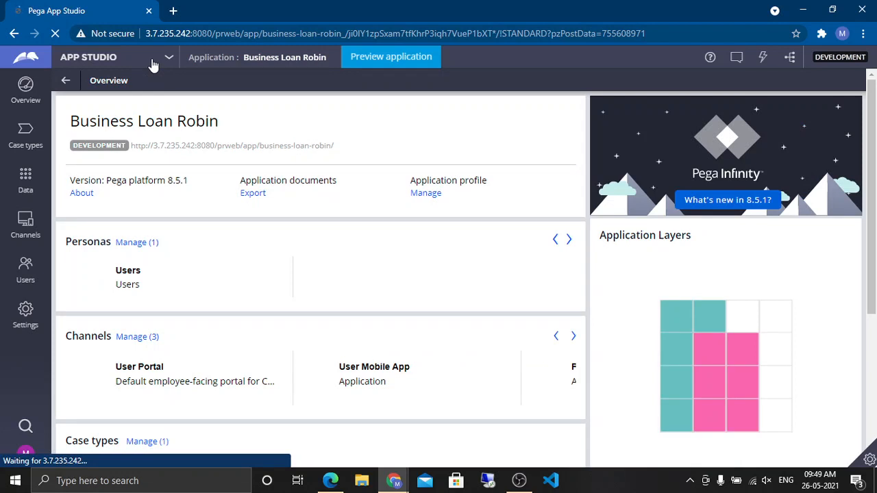
click(156, 63)
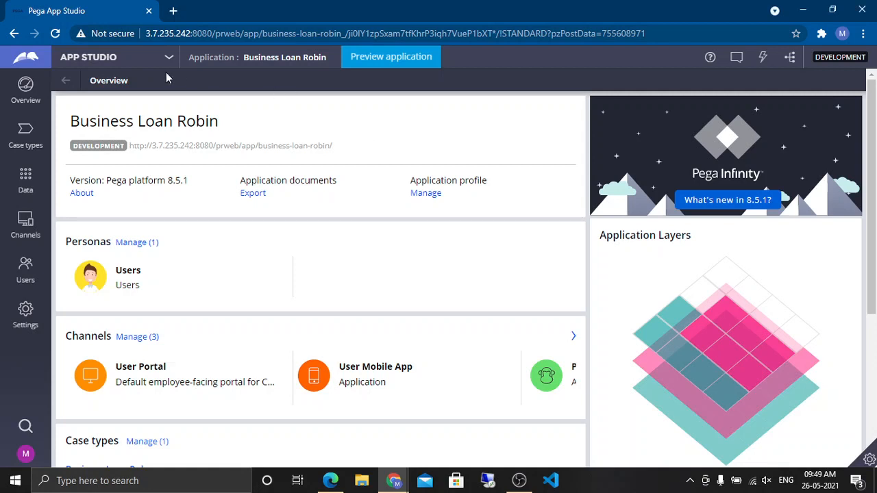
click(103, 58)
click(89, 100)
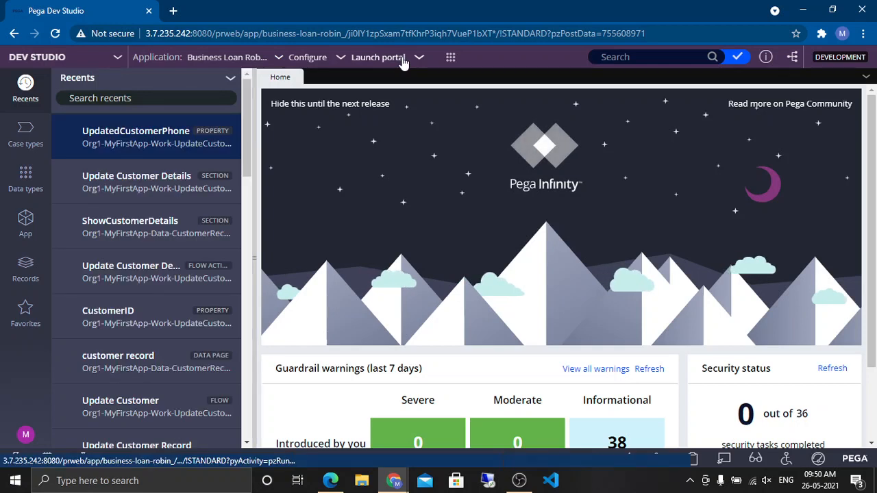
Step: Switch the current application to MyFirstApp
click(404, 60)
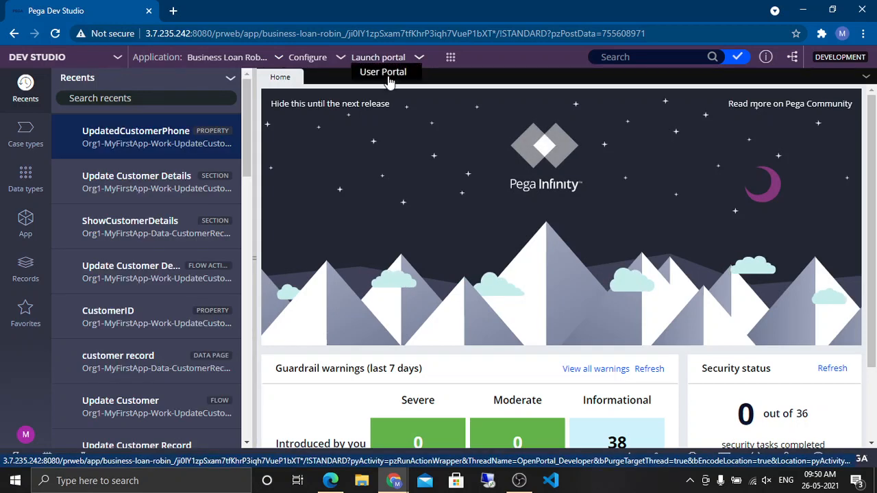
click(451, 59)
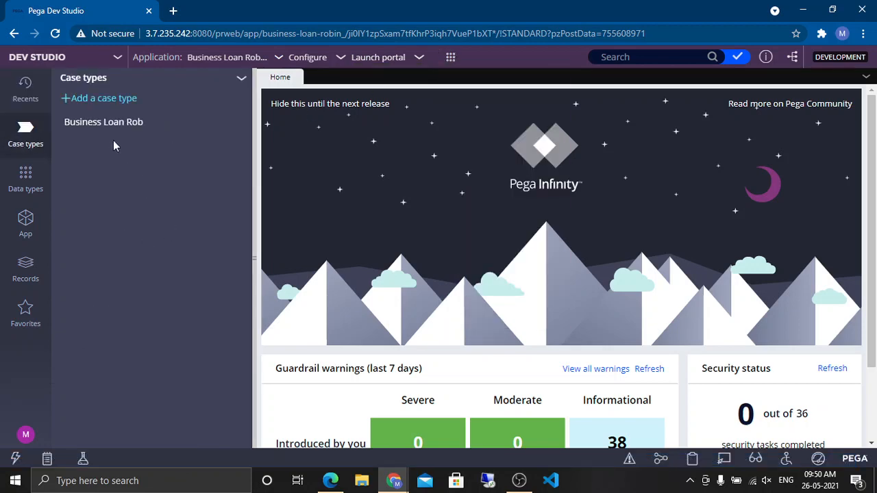
click(228, 58)
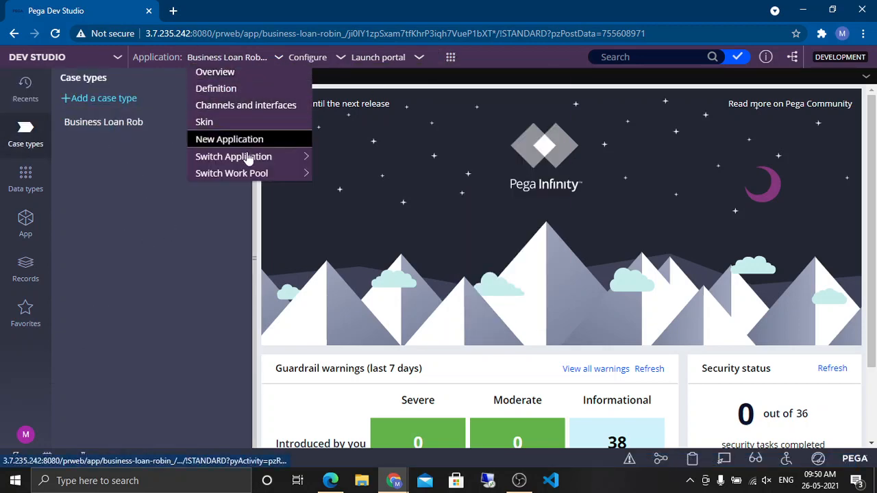
mouse_move(248, 158)
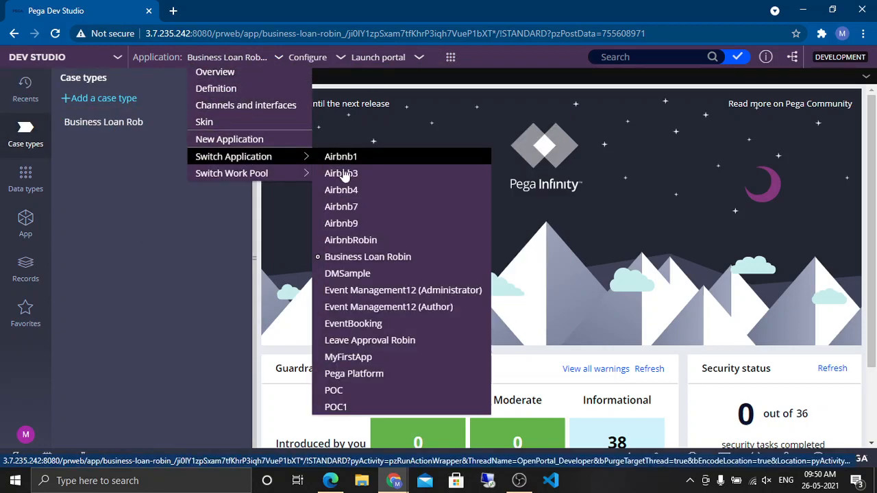
click(363, 358)
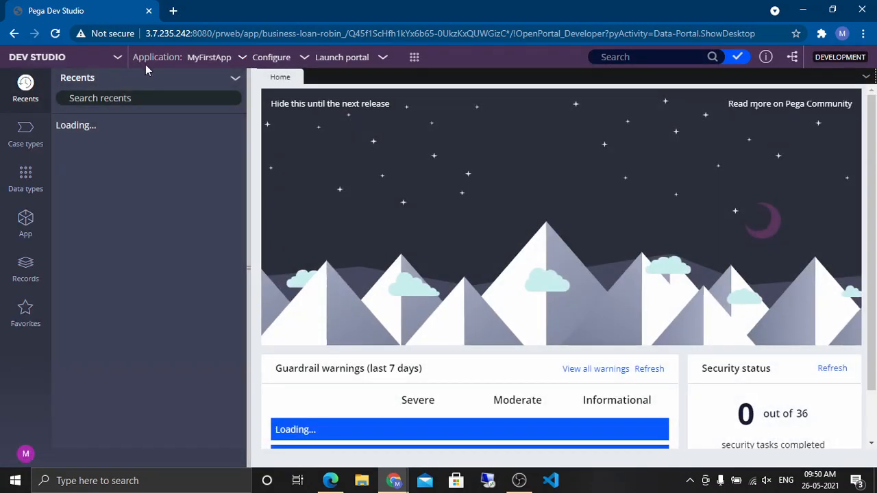
Step: Create a new Update Customer Record case to test the updated form
click(27, 136)
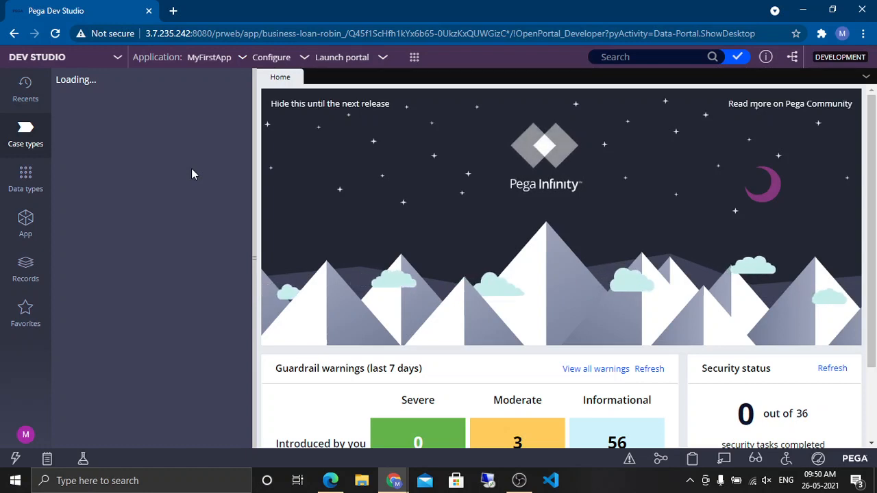
scroll(192, 174, down, 3)
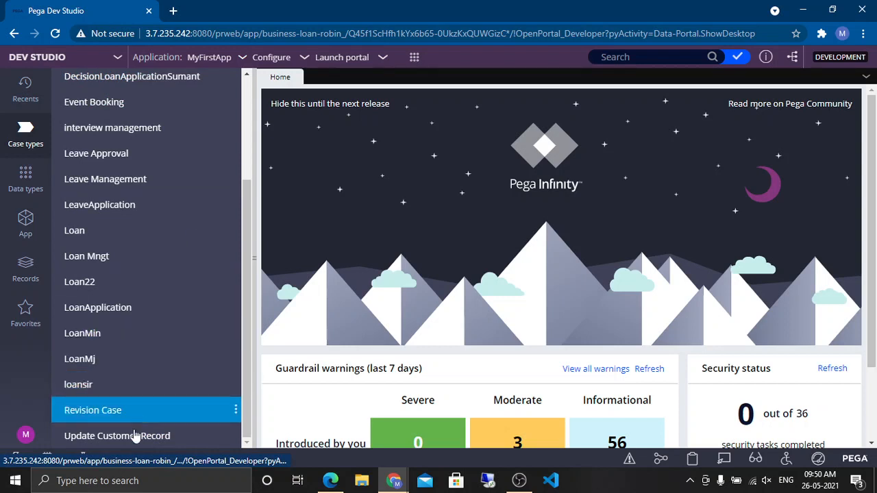
click(414, 58)
mouse_move(421, 71)
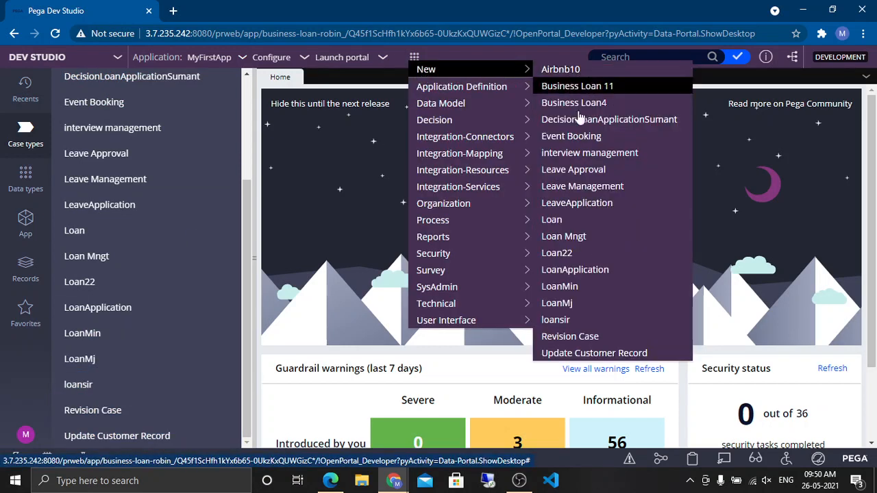
click(604, 352)
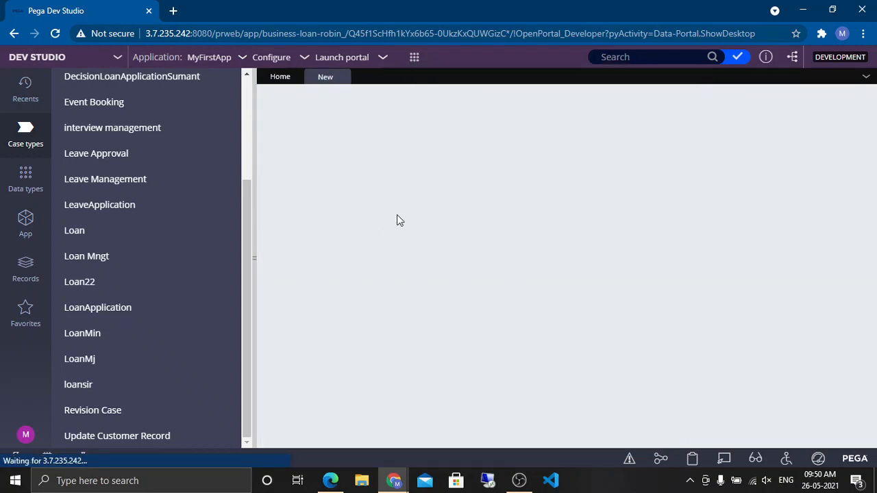
click(253, 258)
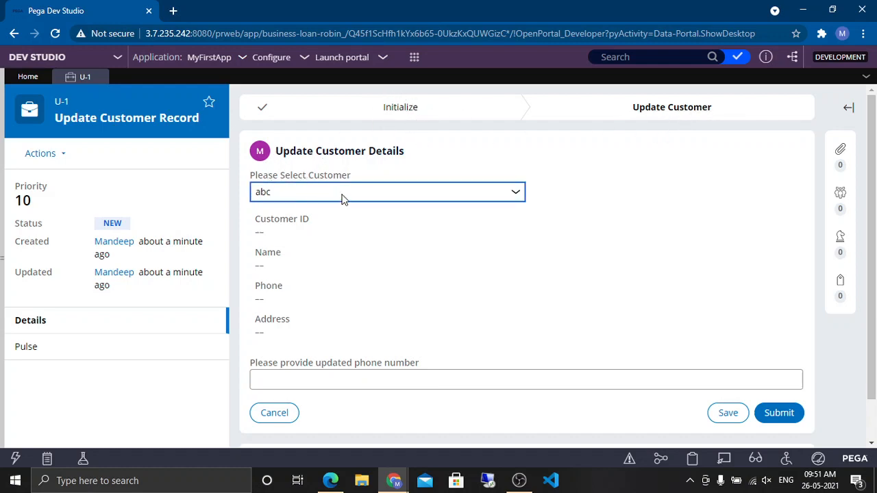
Step: Pick a customer from the Please Select Customer drop-down in the running case
scroll(413, 239, down, 2)
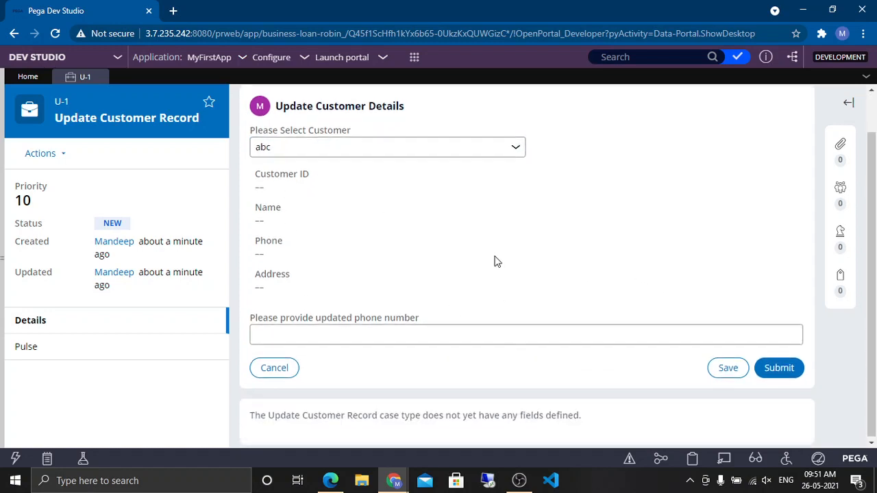
scroll(445, 246, up, 2)
click(401, 194)
click(326, 224)
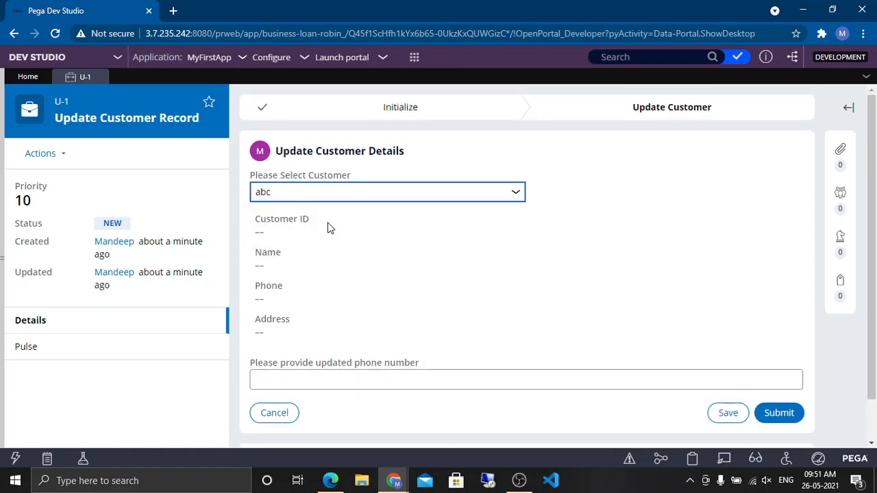
Step: Switch between customers abc, xyz and mno in the drop-down to check the details shown for each
click(349, 196)
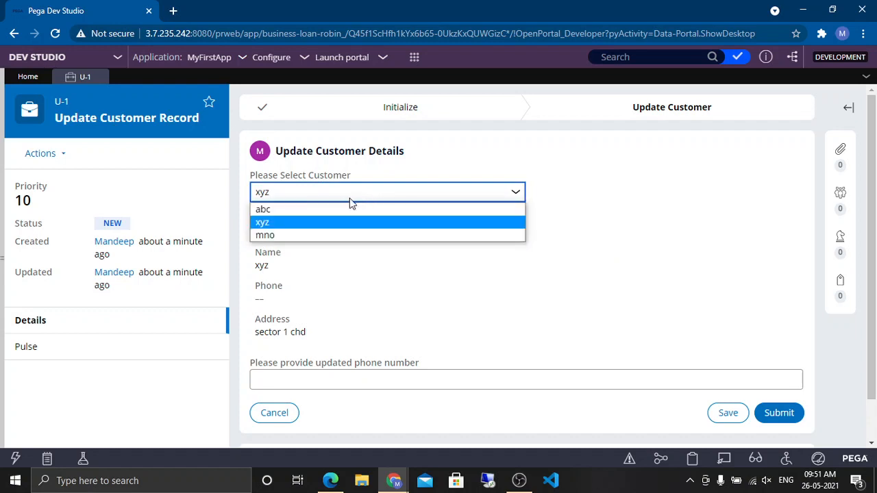
click(314, 208)
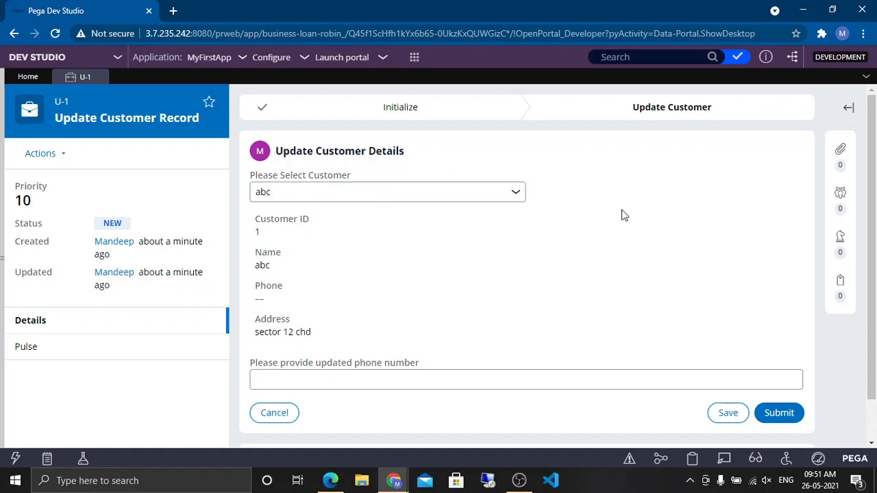
click(459, 197)
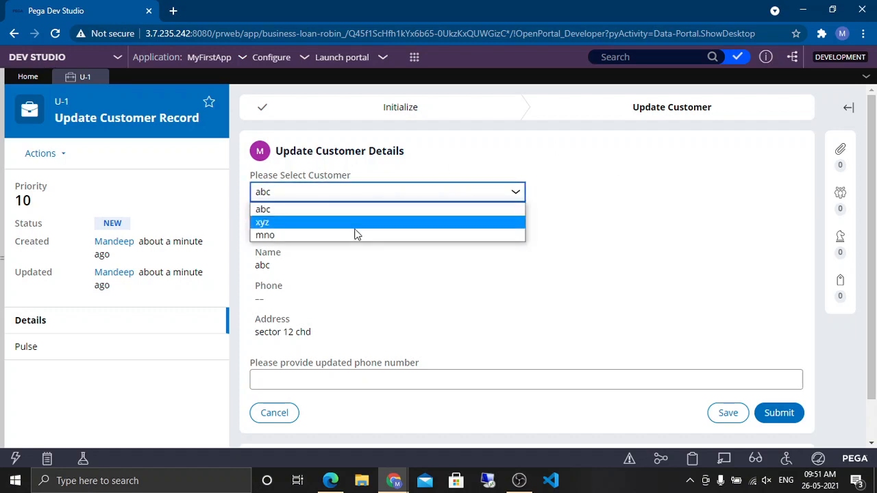
click(356, 234)
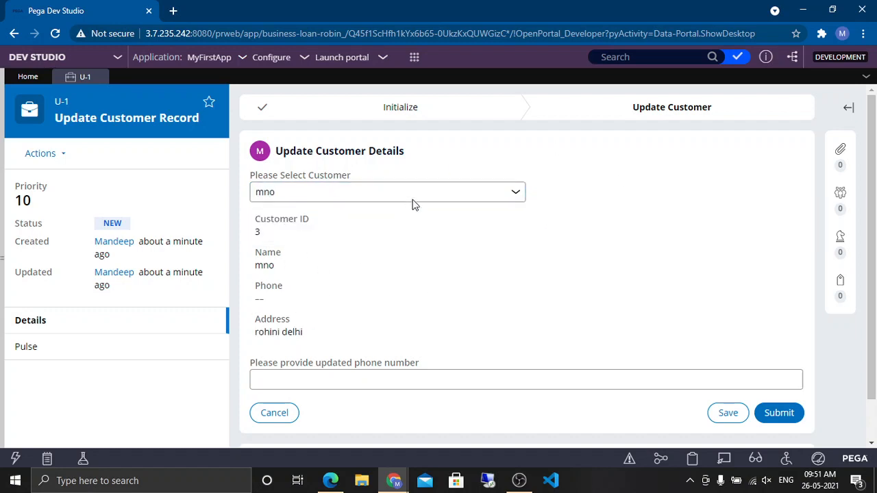
click(412, 198)
click(336, 223)
click(348, 192)
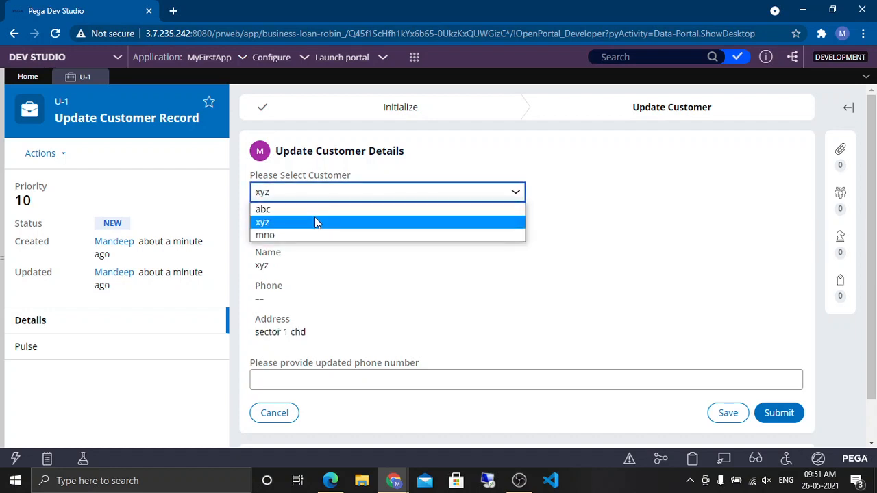
click(311, 209)
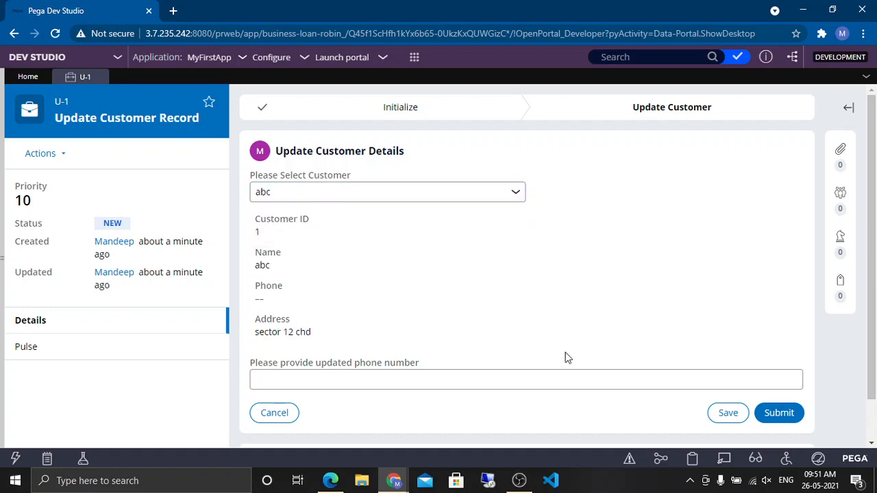
Step: Open the Update Customer Details section from the live form and check it out for editing
click(726, 460)
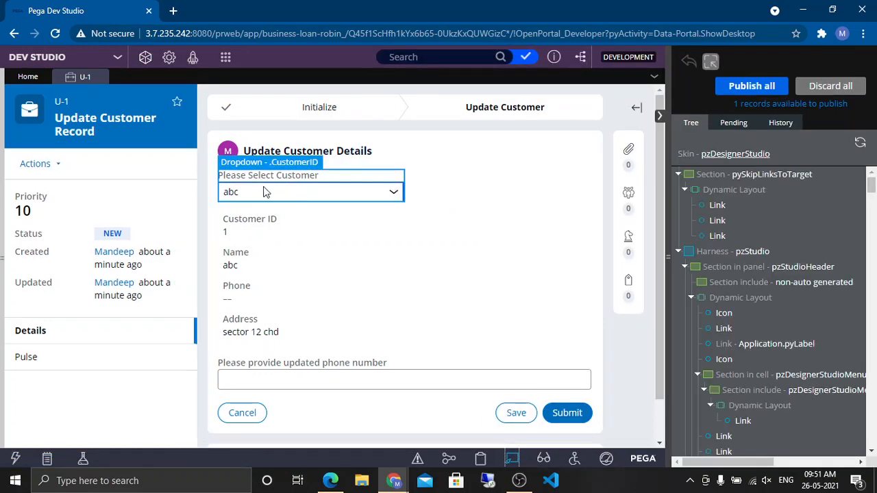
click(336, 171)
click(354, 163)
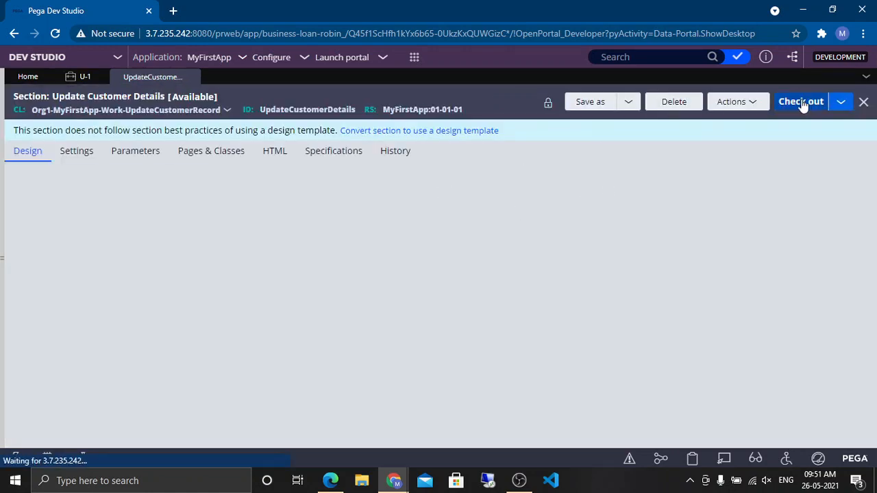
click(803, 104)
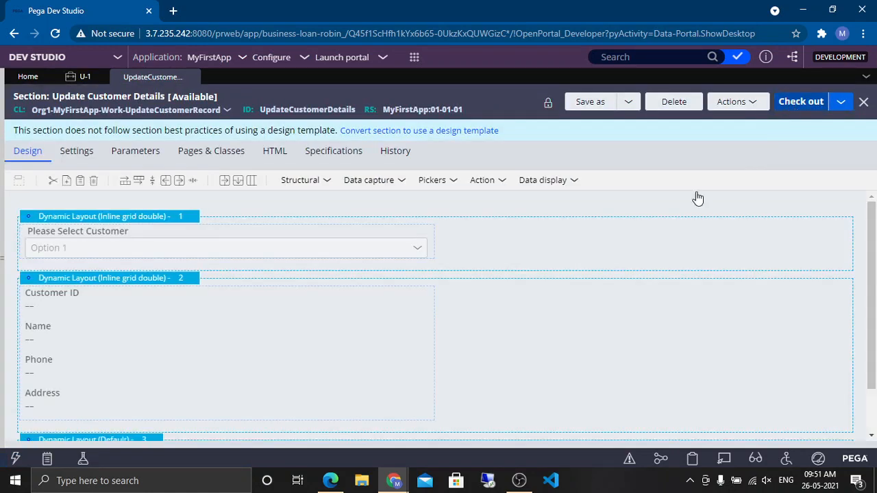
click(798, 106)
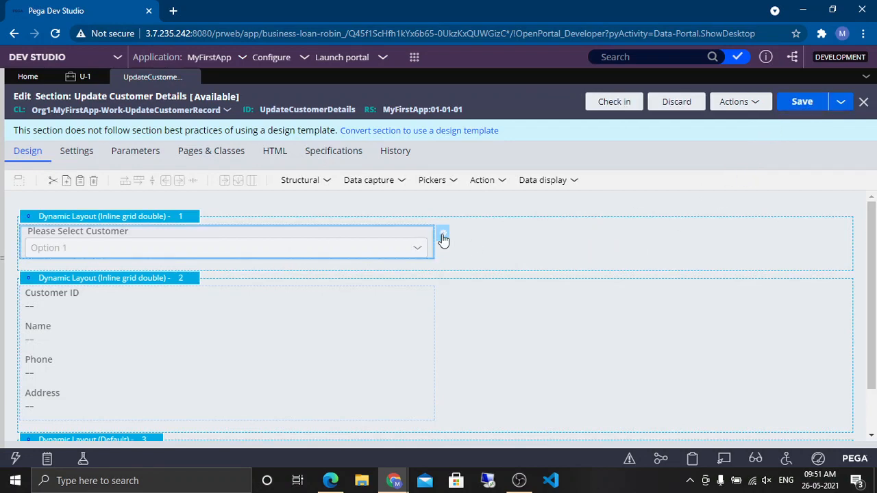
Step: Enable the Include placeholder option with Select.. on the customer drop-down and save the section
click(443, 237)
click(335, 368)
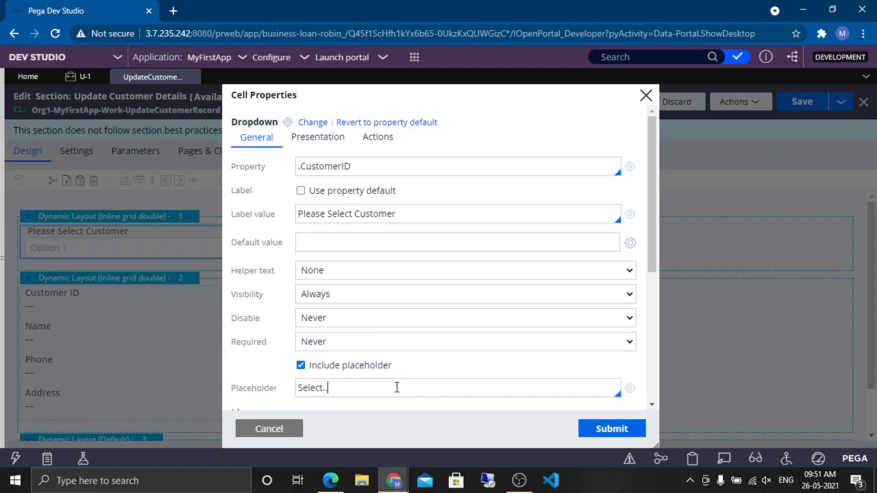
click(611, 428)
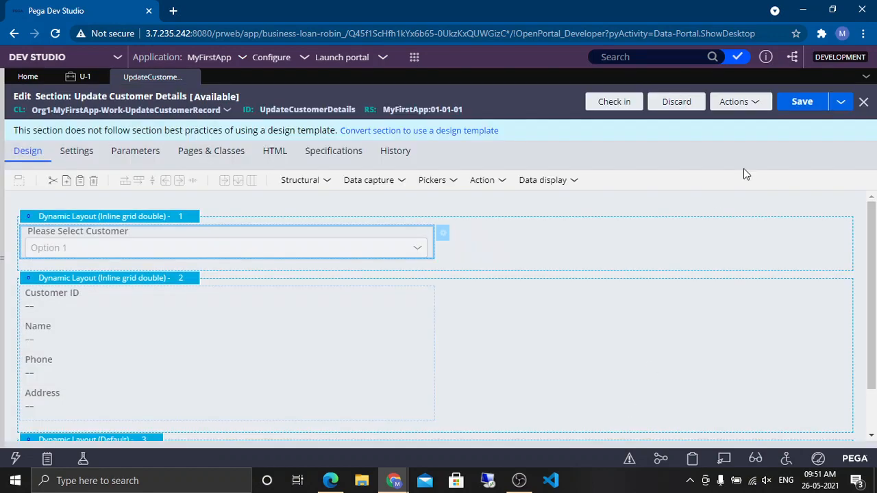
click(801, 102)
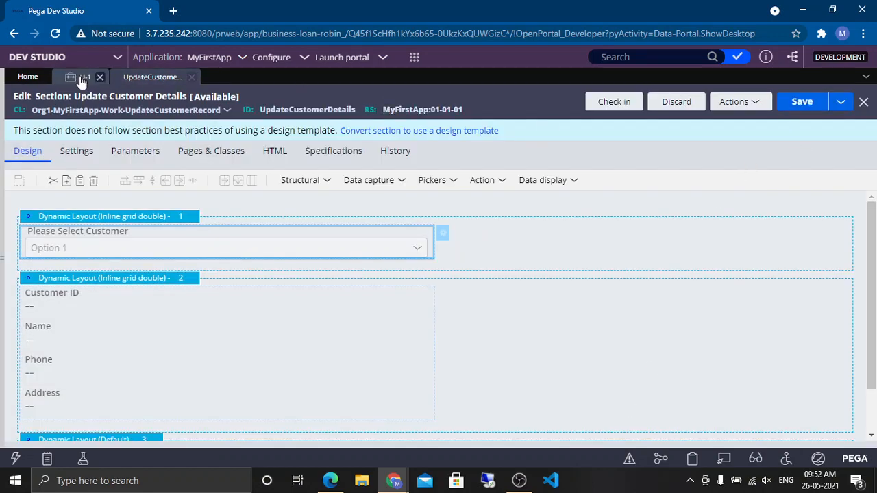
Step: Return to the U-1 case and reselect customer abc in the drop-down
click(80, 76)
right_click(684, 194)
click(368, 197)
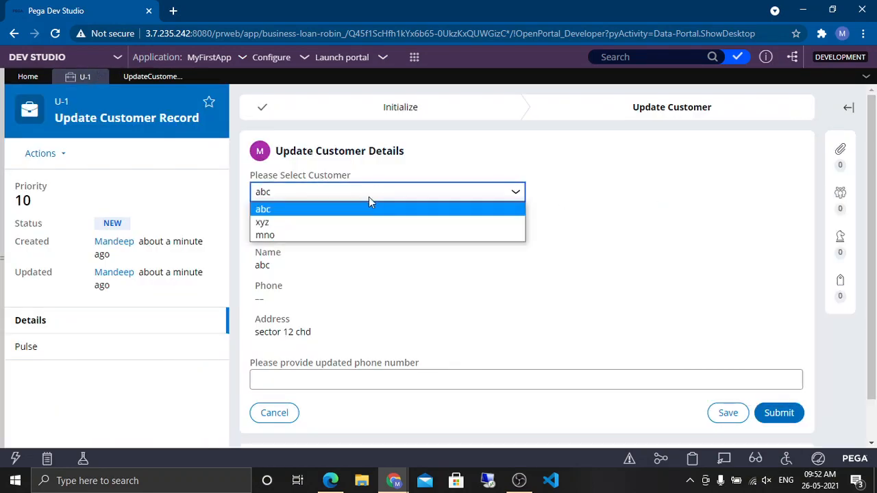
click(319, 206)
click(413, 283)
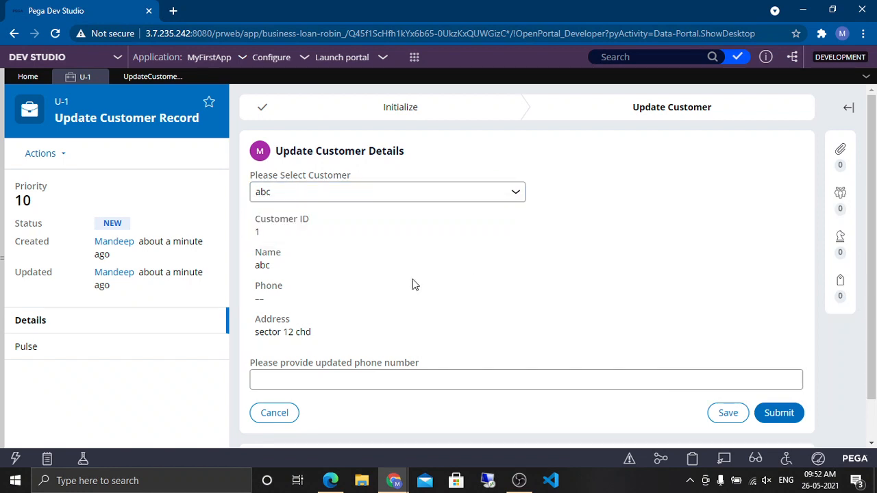
Step: Create a new Update Customer Record case to test the placeholder
click(415, 57)
mouse_move(432, 71)
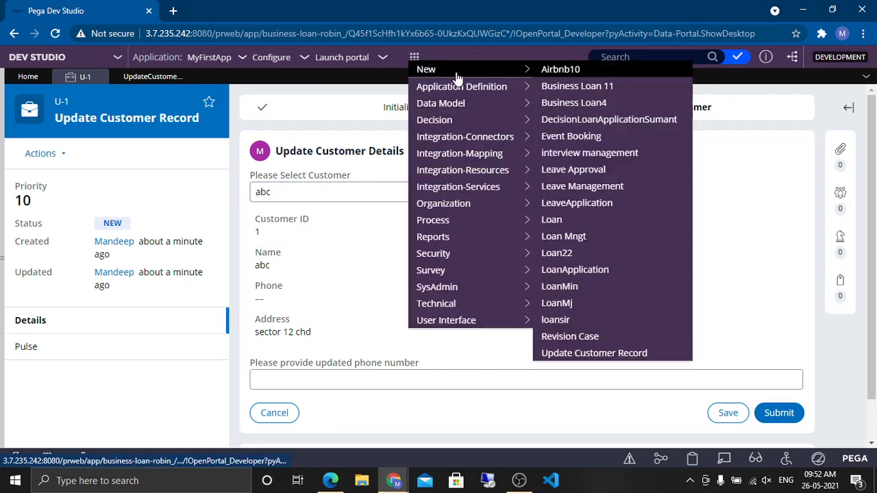
click(584, 353)
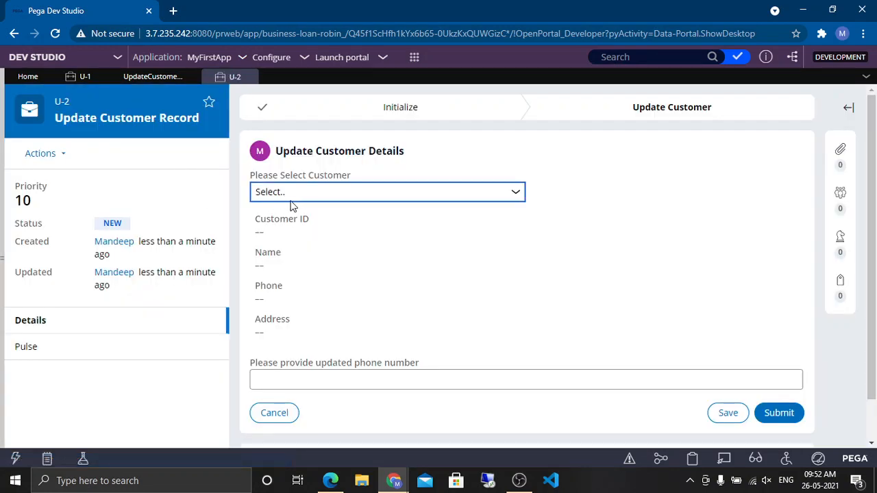
Step: Pick customers abc, xyz and mno in turn in the new case's drop-down, ending with abc
click(346, 196)
click(305, 222)
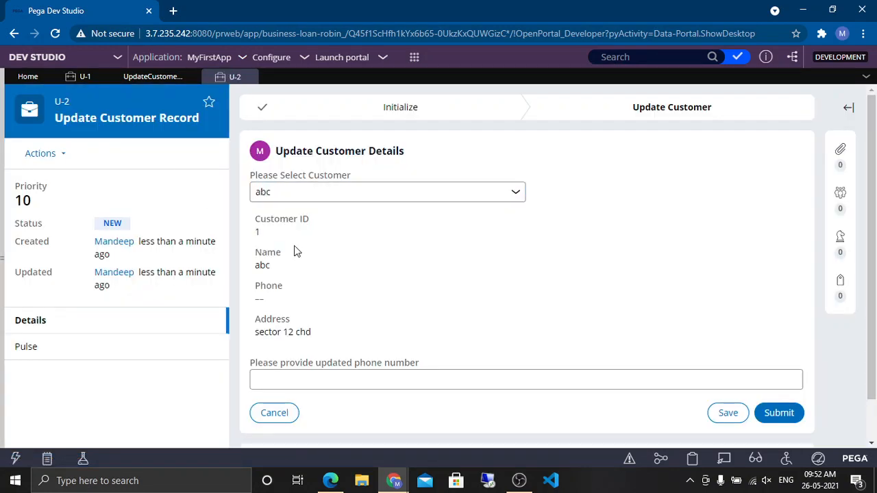
click(314, 199)
click(278, 235)
click(289, 198)
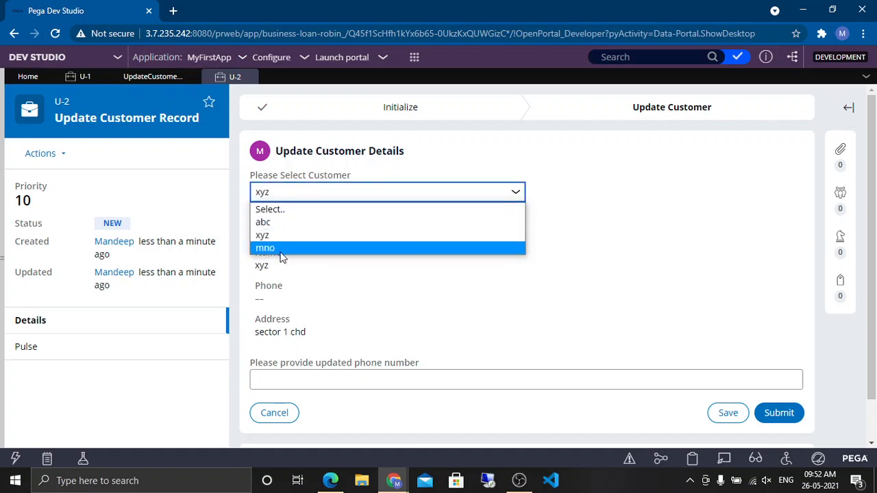
click(280, 250)
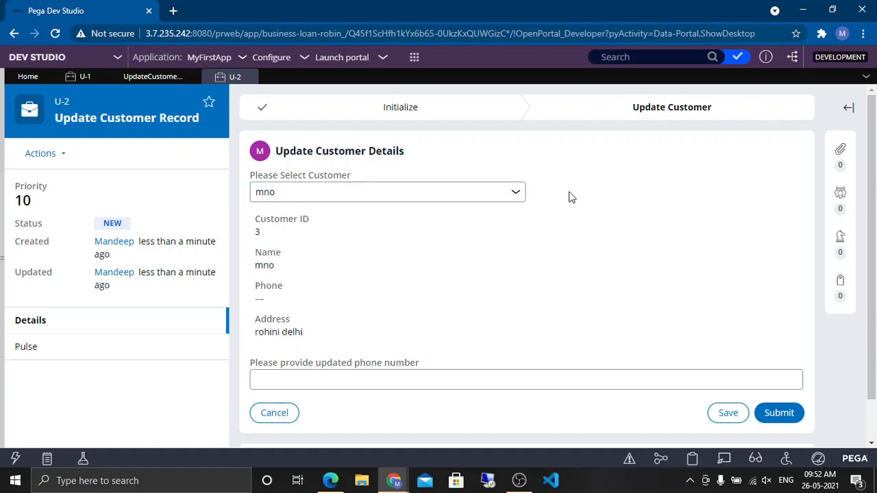
click(358, 197)
click(329, 226)
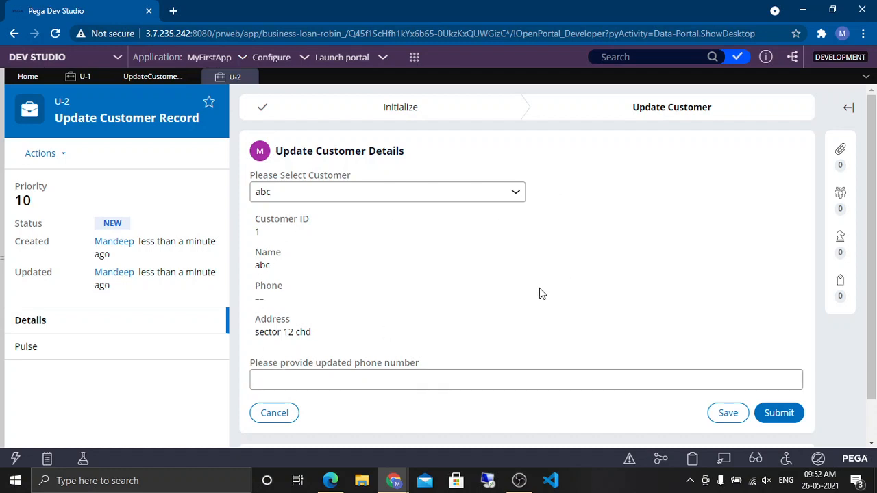
mouse_move(272, 331)
mouse_down()
mouse_move(348, 315)
mouse_move(260, 332)
mouse_up()
click(293, 341)
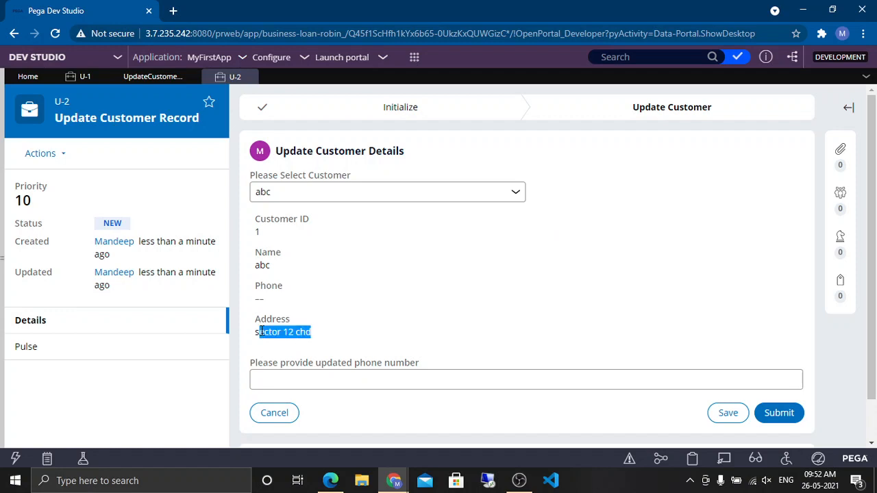
click(306, 254)
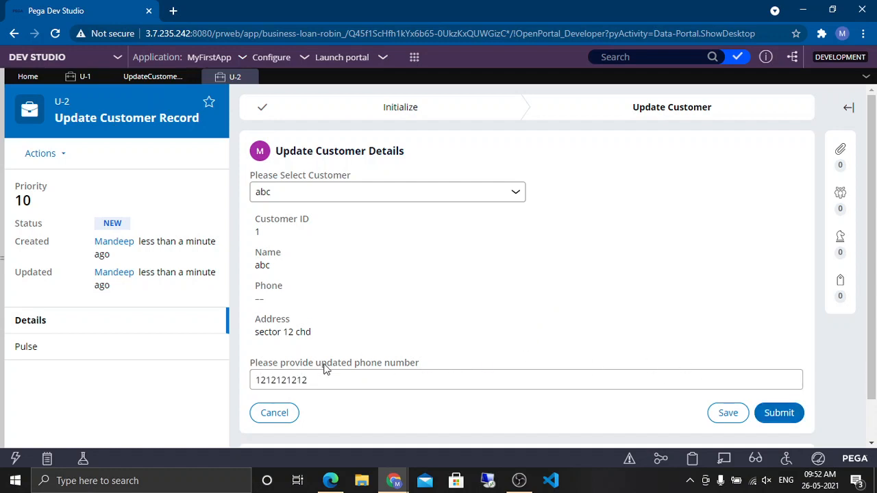
drag(281, 363, 419, 363)
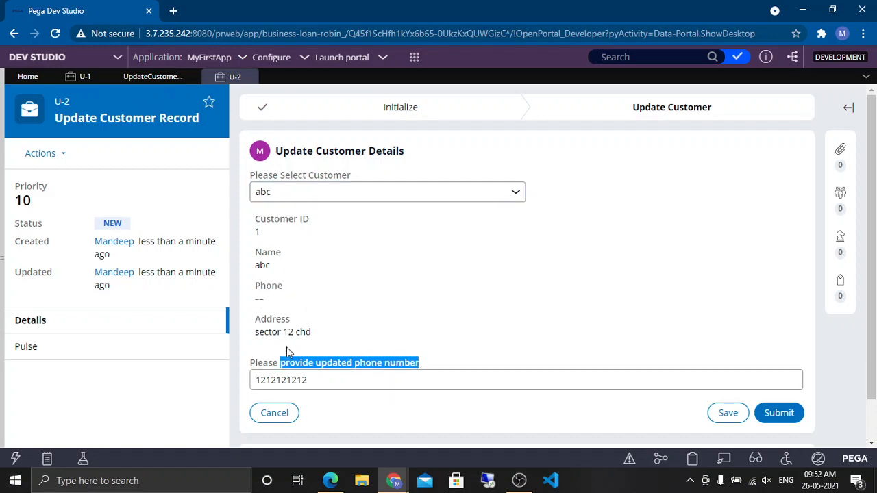
Step: Enter 1234 as the updated phone number and submit the case
double_click(296, 377)
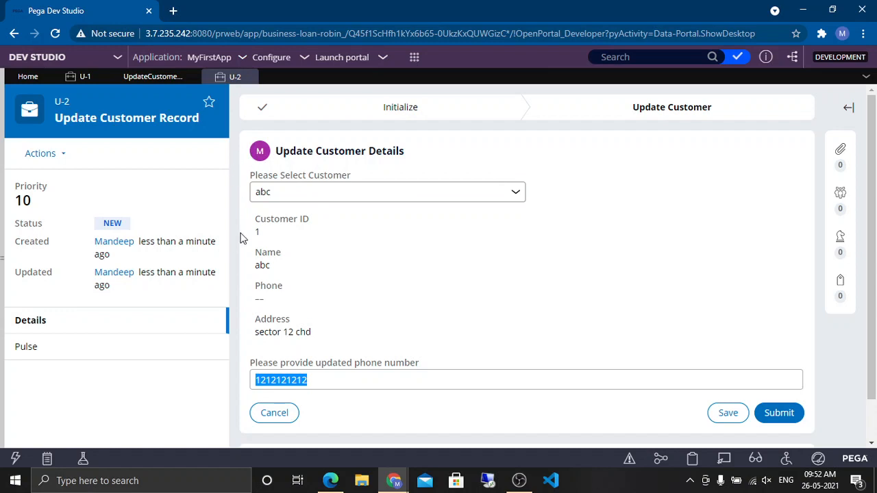
click(261, 295)
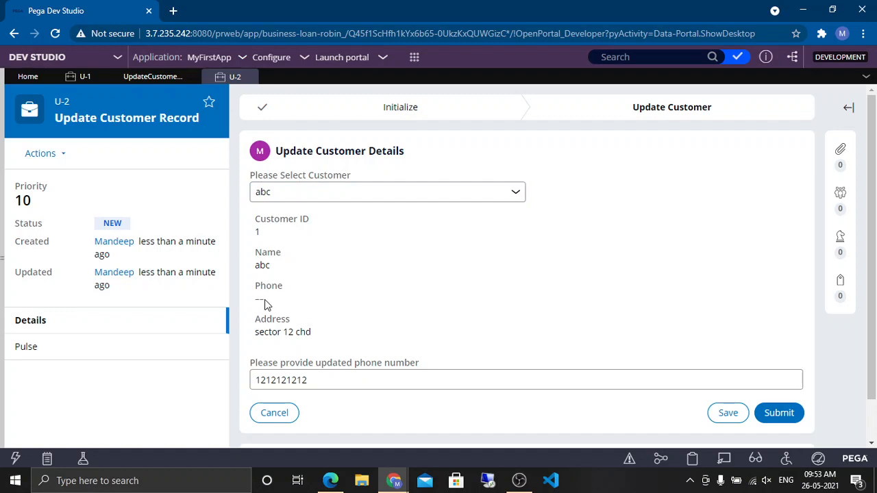
double_click(286, 380)
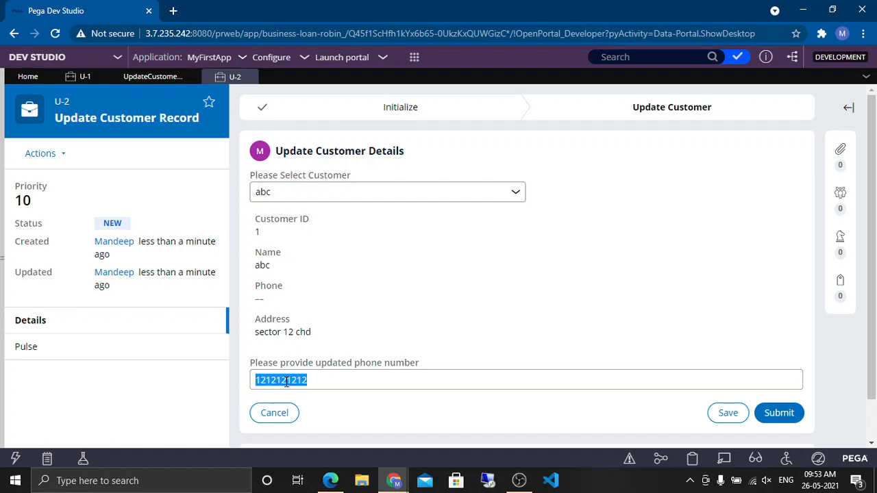
text(1234)
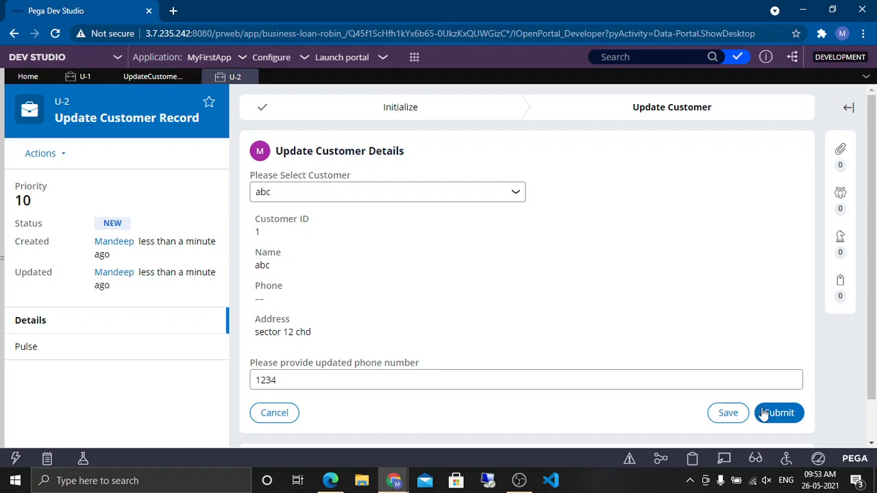
click(773, 413)
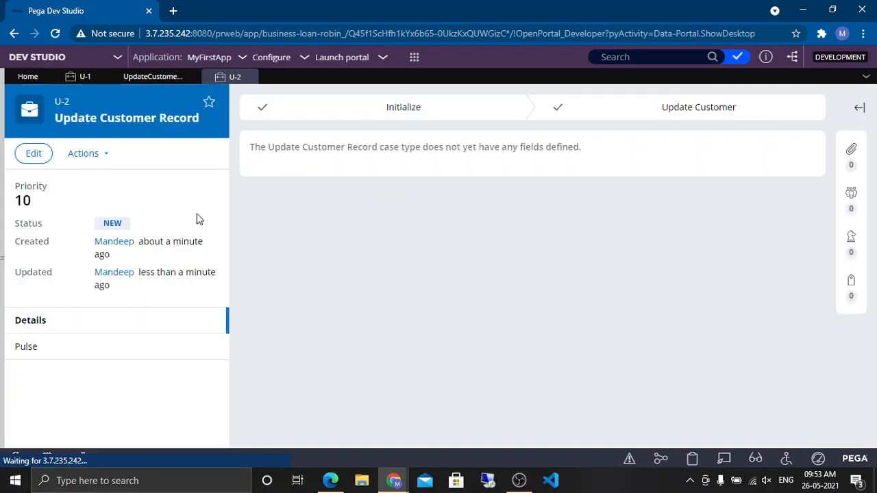
Step: Review the customer record data type's stored records and return to the Update Customer Details section tab
click(415, 59)
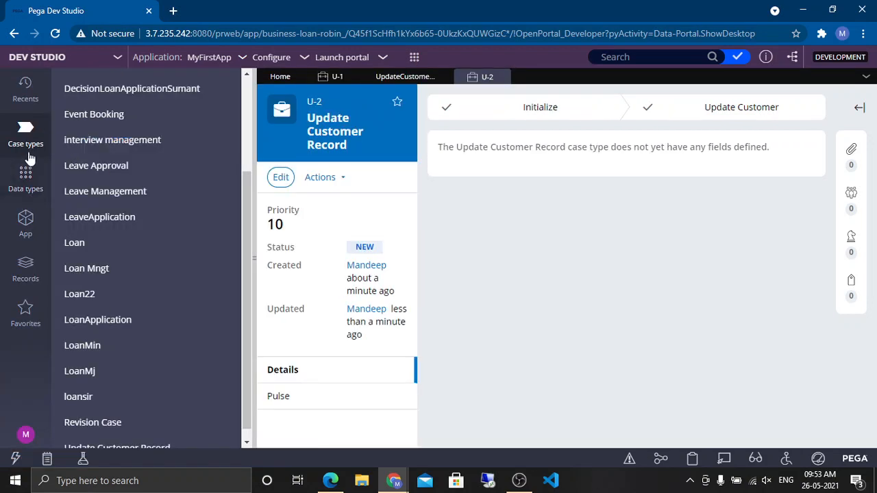
click(26, 177)
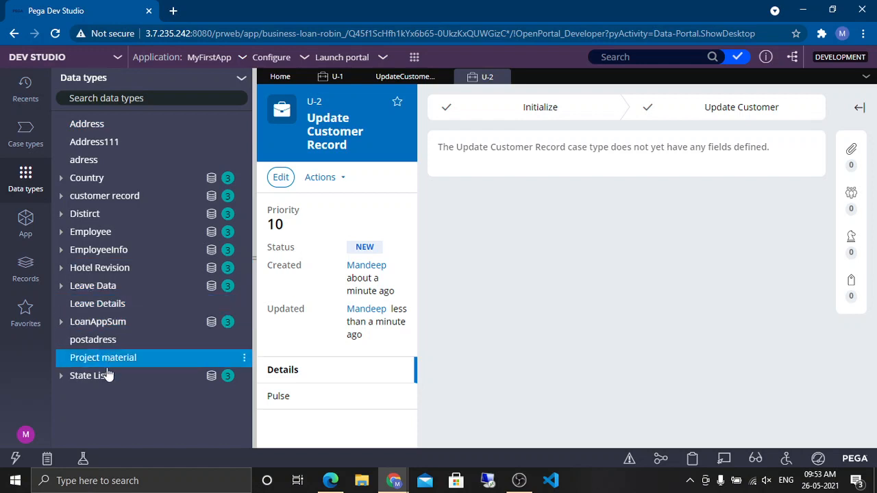
click(118, 200)
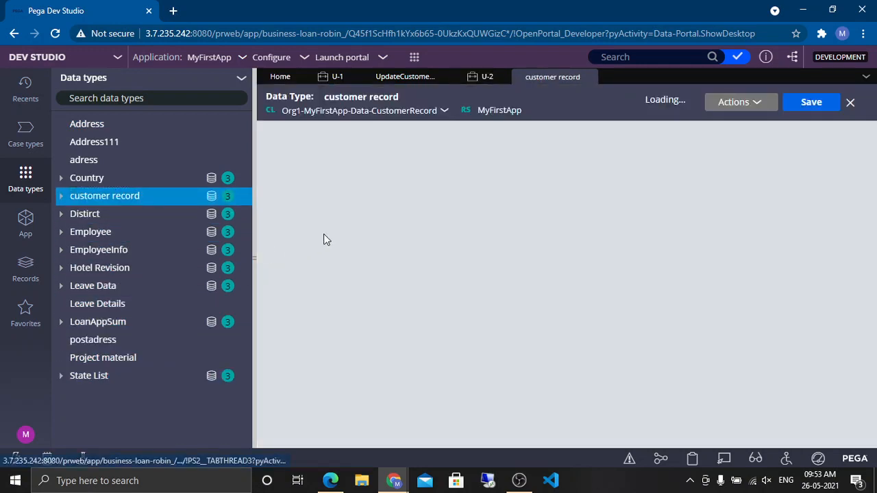
click(415, 141)
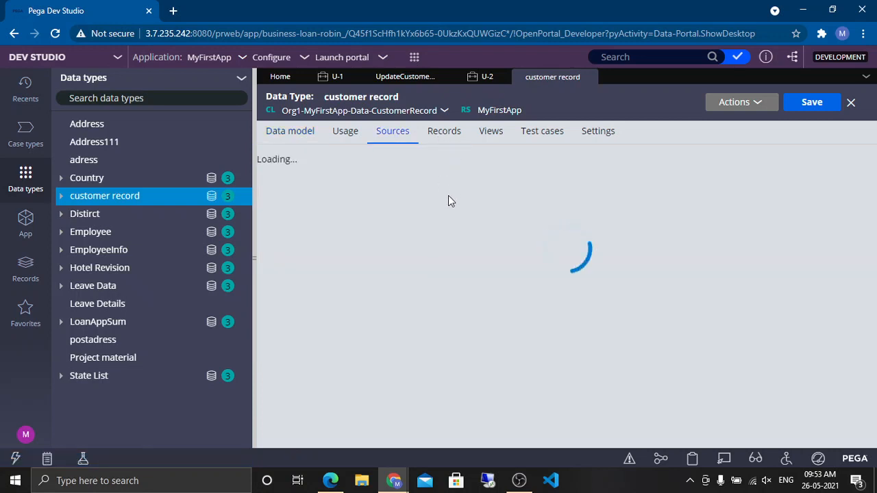
click(445, 139)
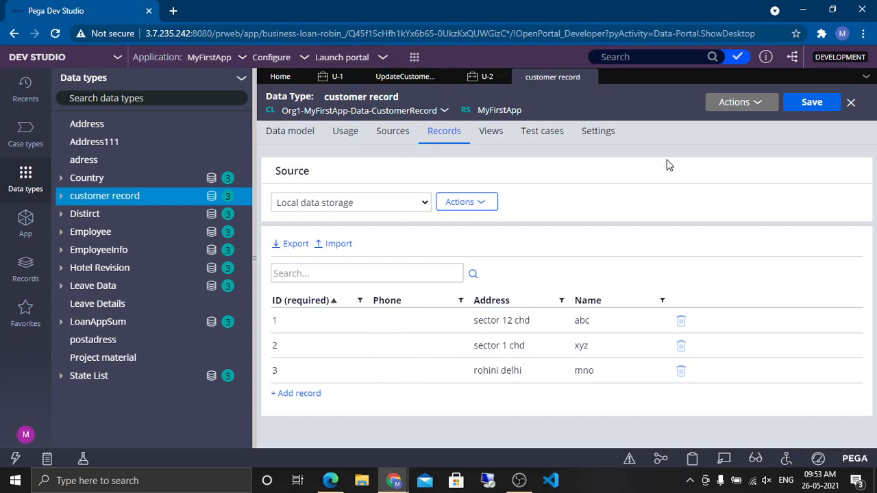
click(404, 79)
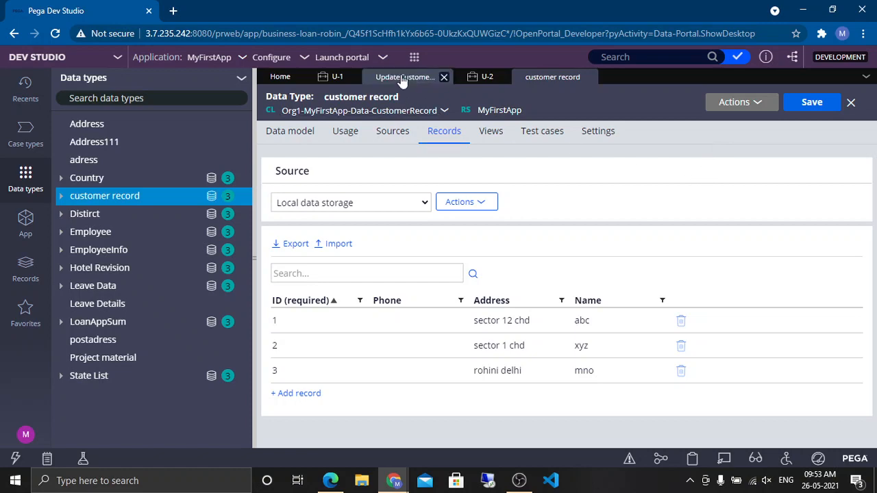
Step: Open the Update Customer Record case type and add a Save data page automation step after Update Customer Details
click(25, 134)
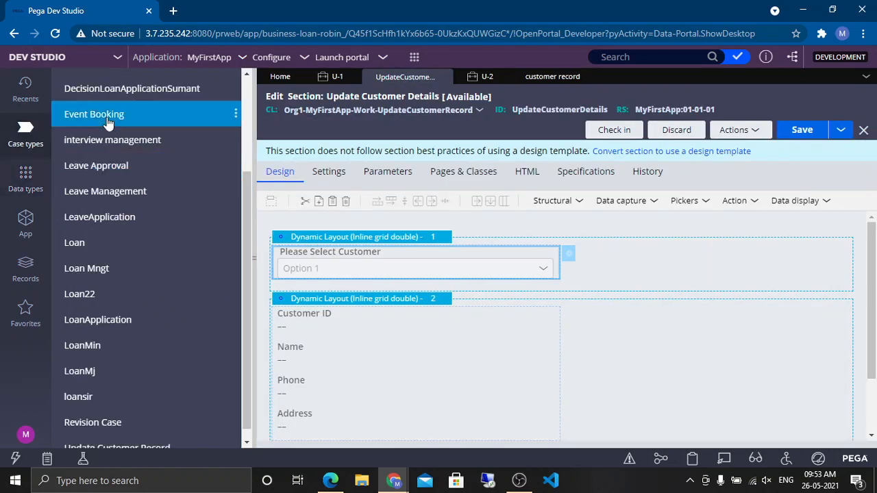
click(103, 438)
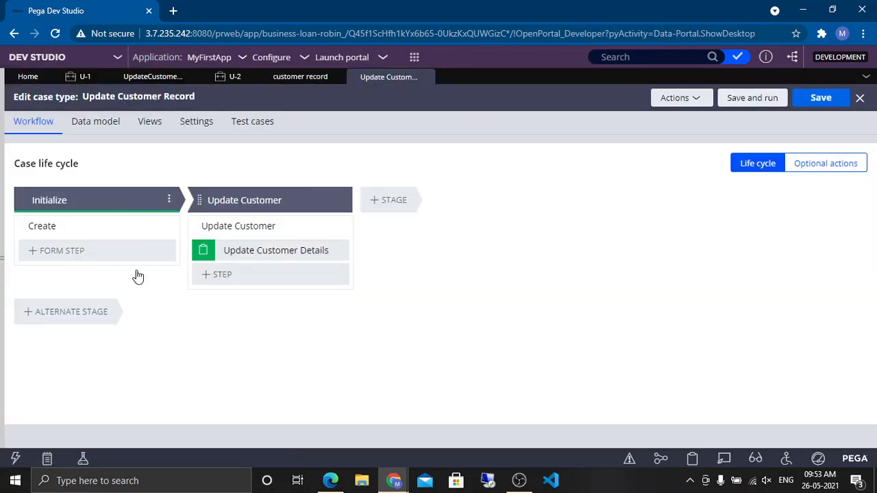
click(241, 280)
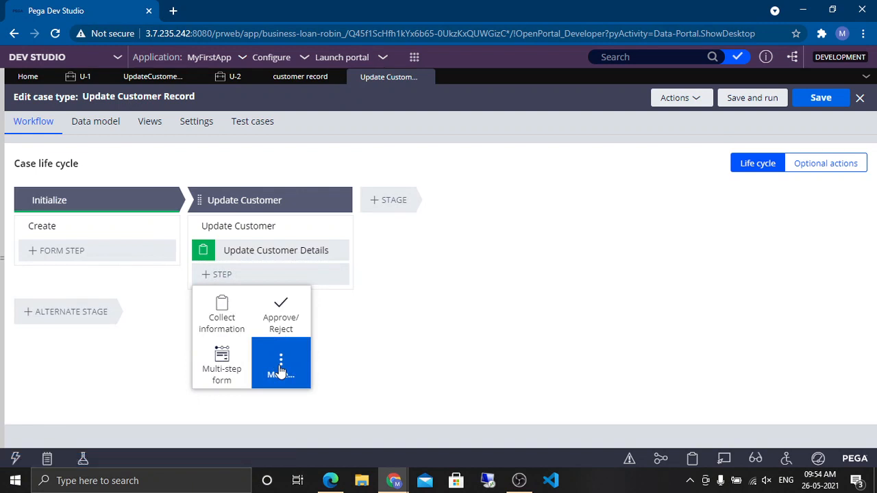
click(280, 370)
click(274, 305)
text(s)
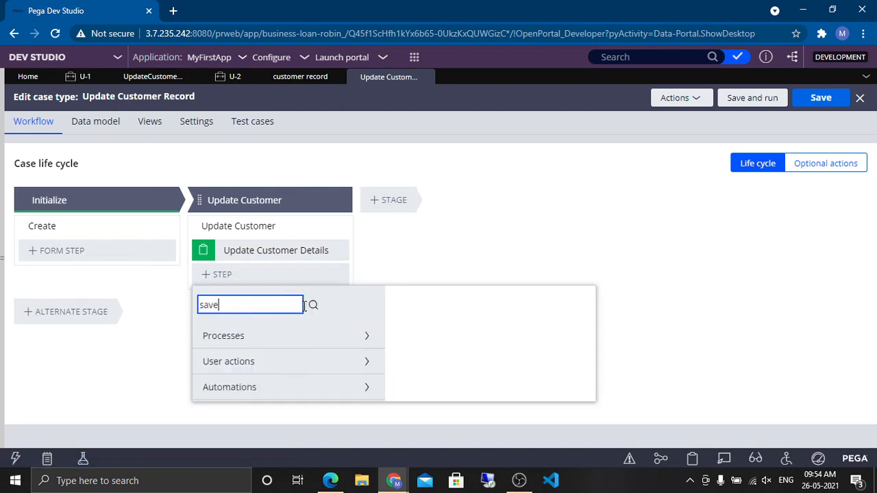
text(ave)
click(313, 305)
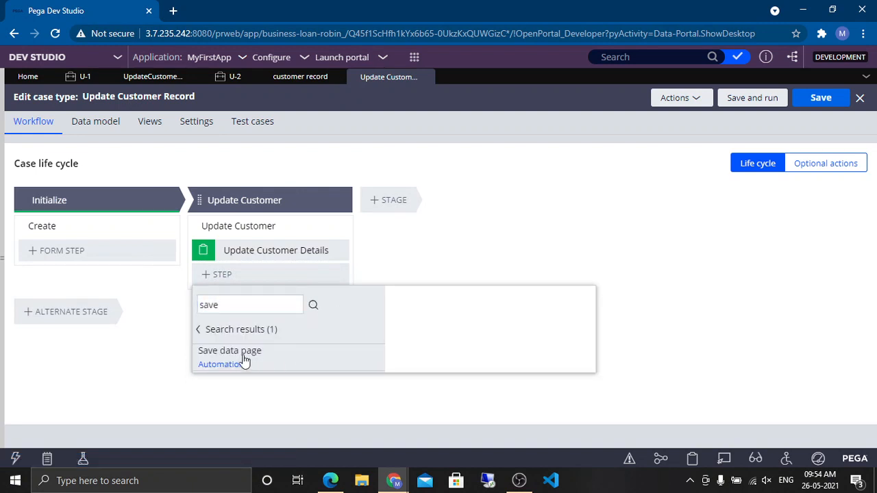
click(306, 364)
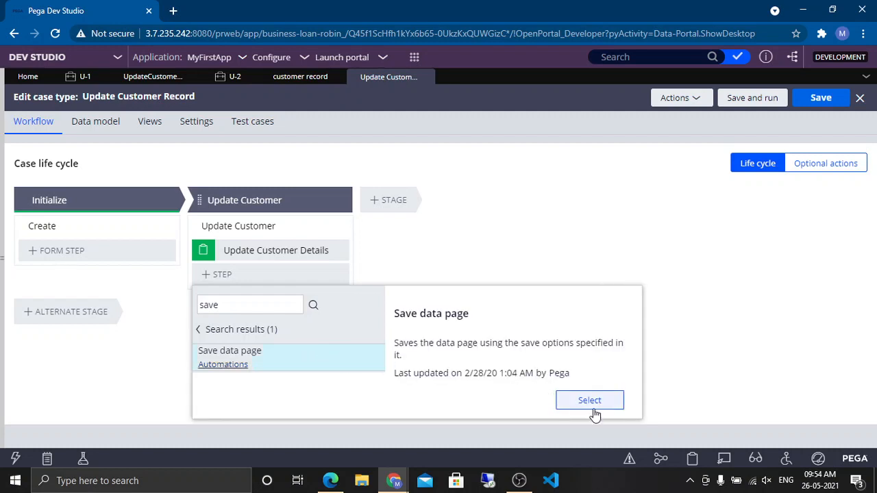
click(603, 404)
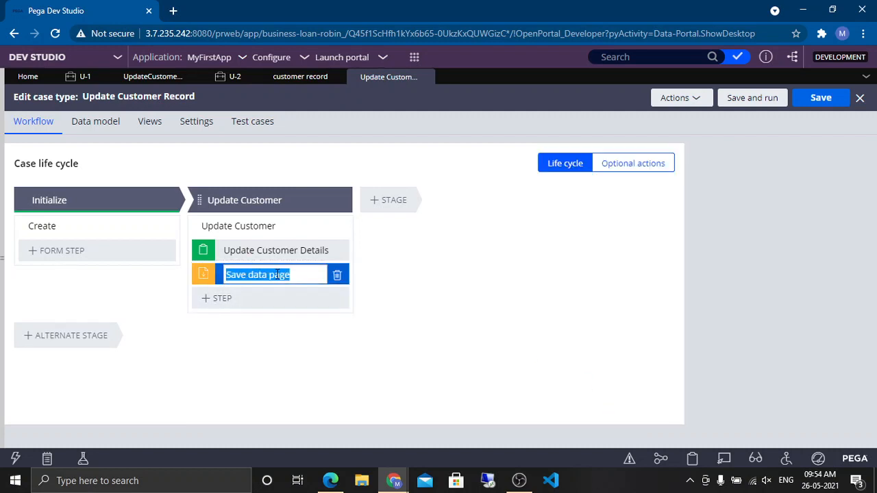
Step: Rename the new step to "Save customer record"
click(278, 274)
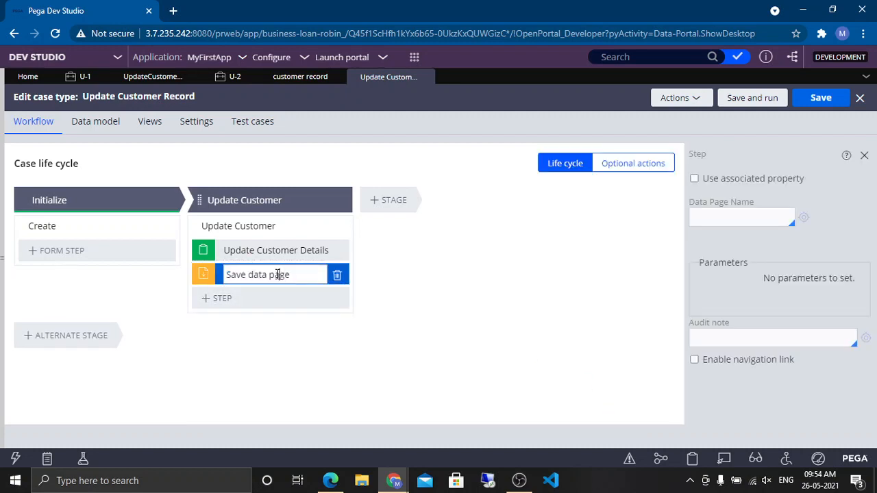
key(shift+Right)
key(shift+Right)
text(customer)
key(Delete)
key(Delete)
key(Return)
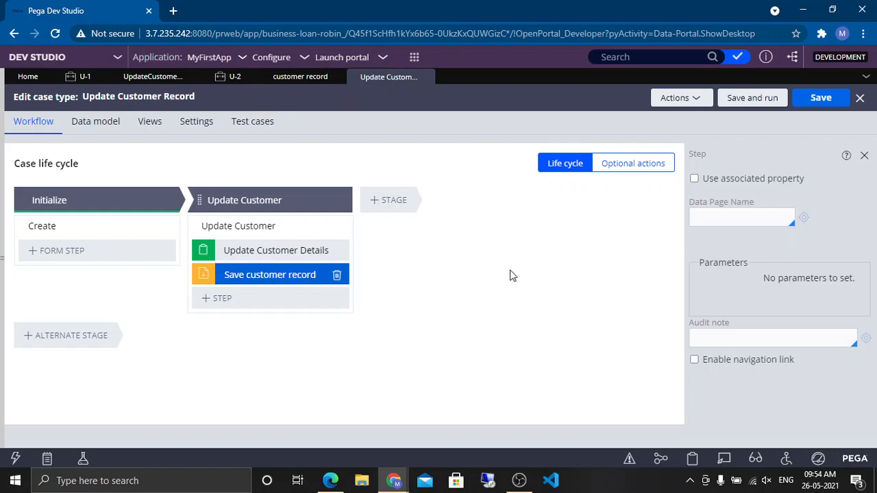
Step: Set the step's data page name to D_customerrecordSavable
click(740, 215)
click(751, 220)
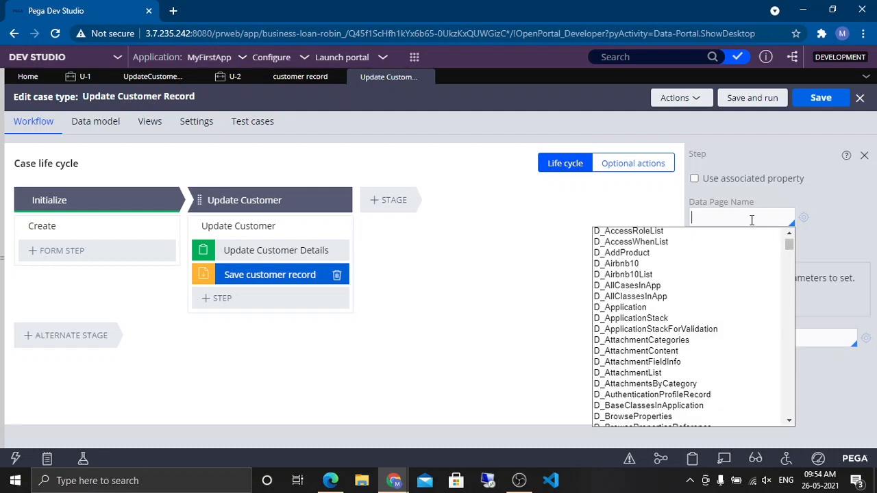
text(D_cus)
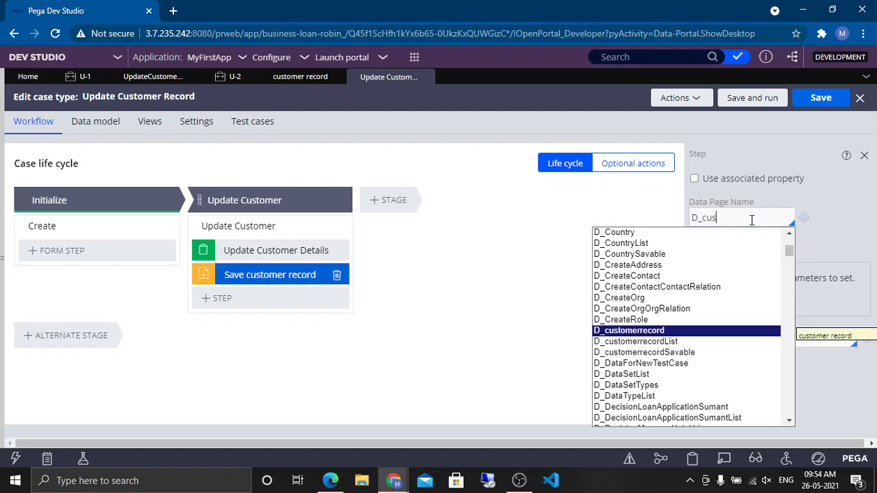
key(Return)
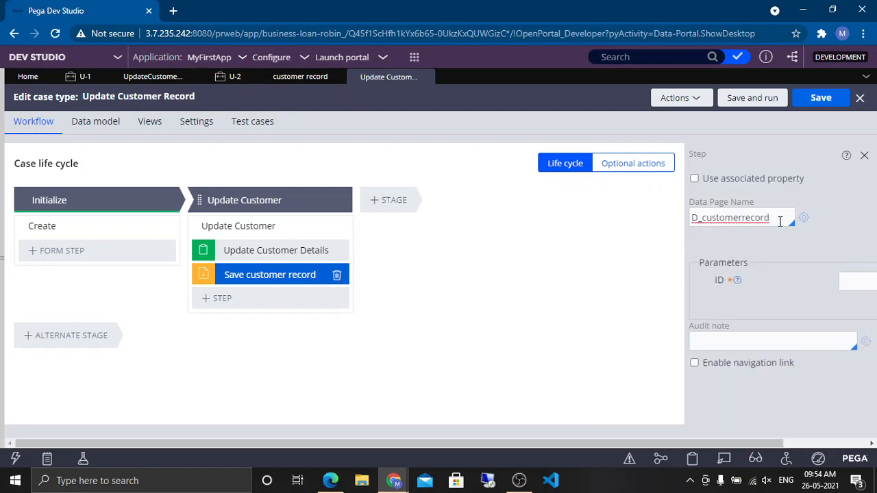
click(779, 222)
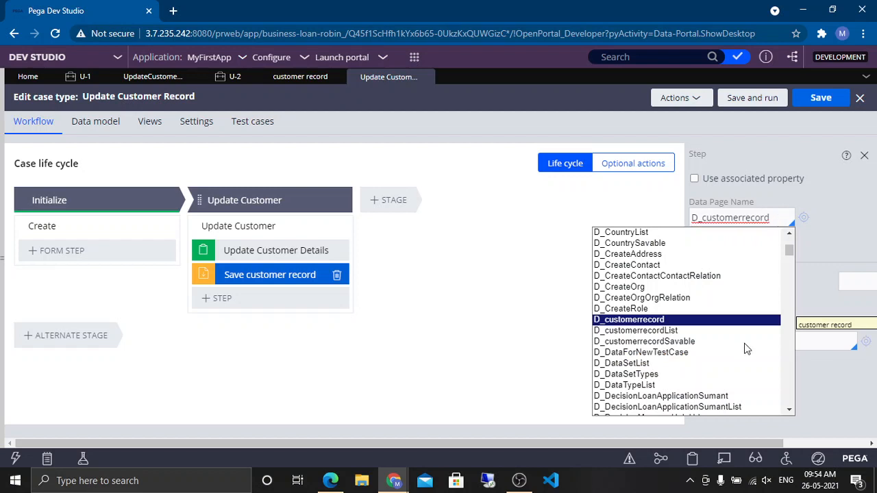
click(707, 341)
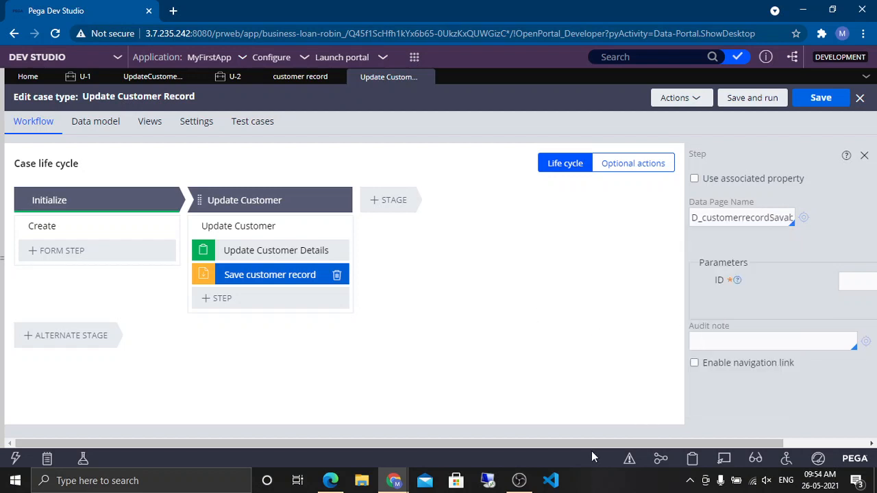
Step: Copy the dropdown's CustomerID property from the section's cell properties, set the ID parameter to .CustomerID, and save the case type
drag(642, 443, 743, 433)
click(787, 284)
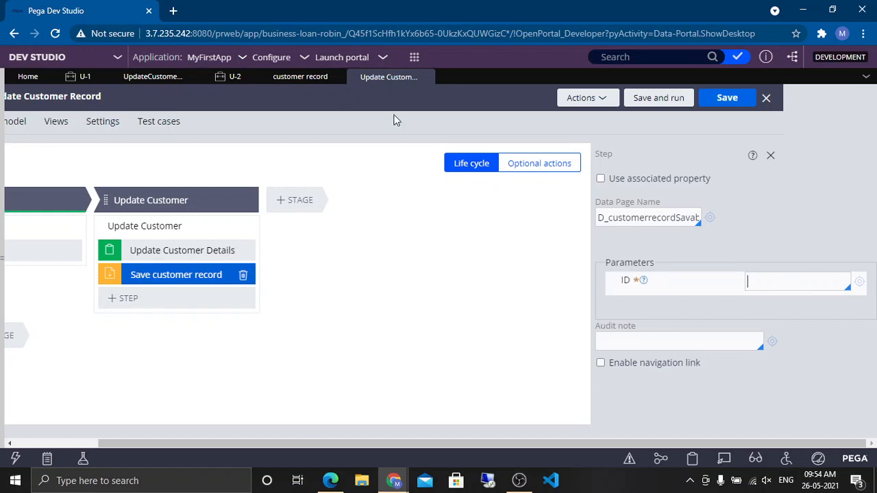
click(300, 79)
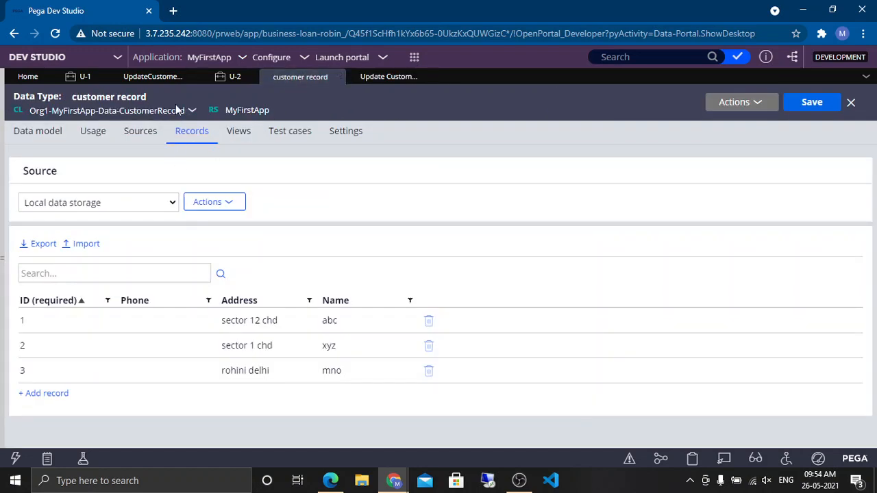
click(159, 81)
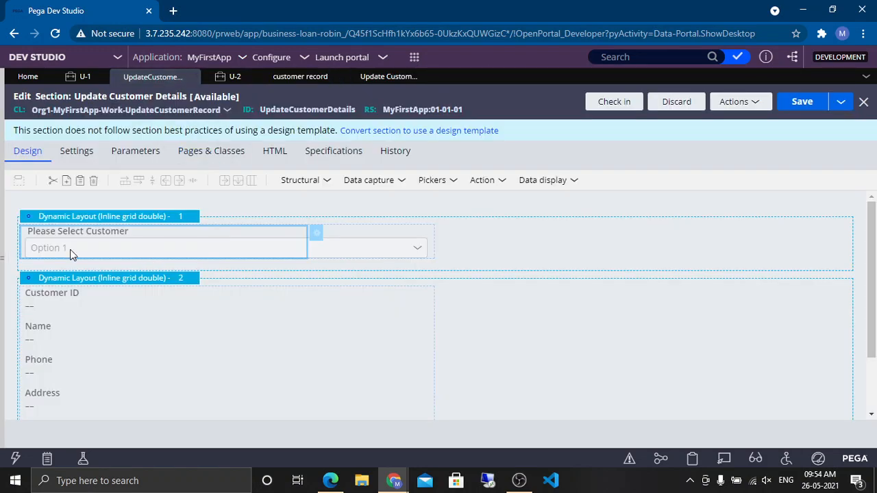
double_click(266, 226)
triple_click(366, 165)
key(ctrl+c)
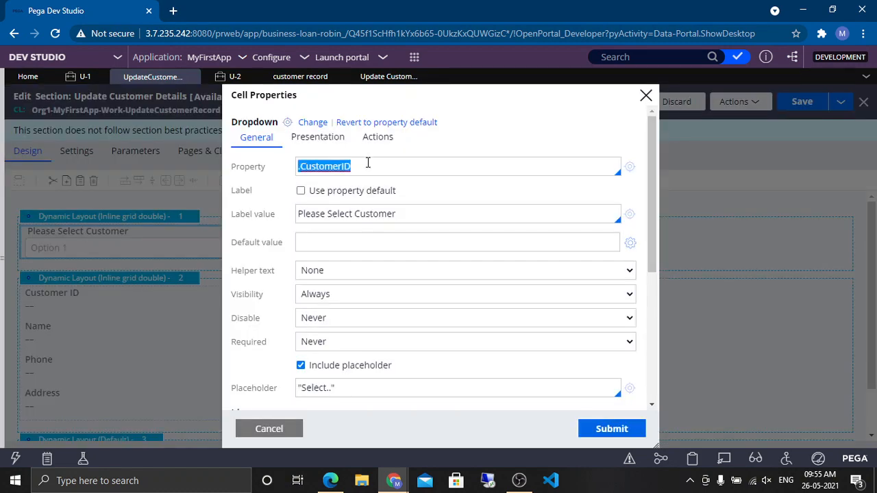
click(389, 77)
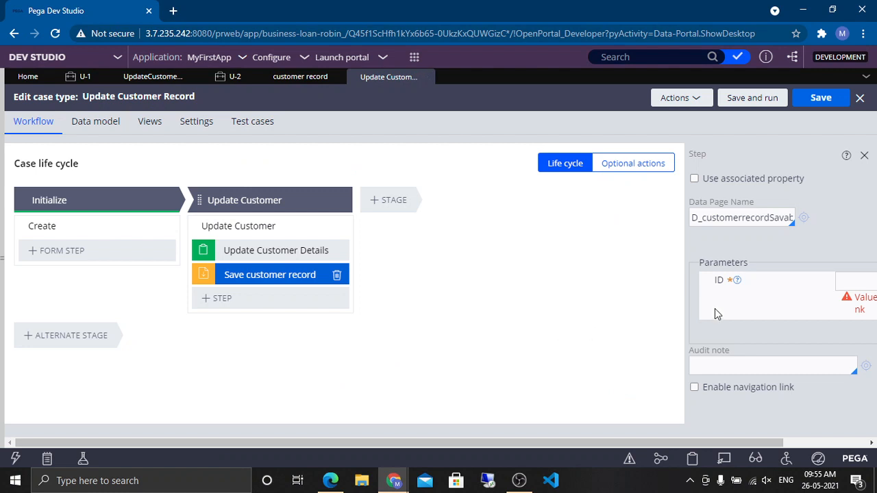
click(848, 280)
key(ctrl+v)
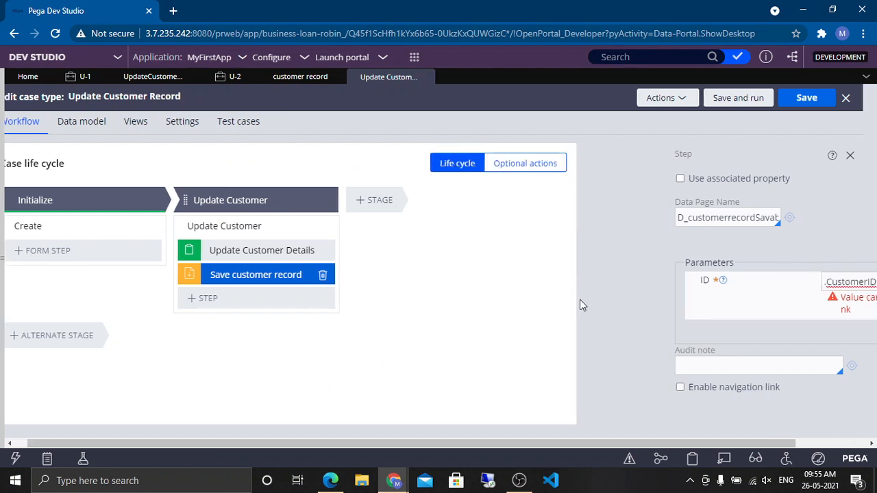
click(579, 300)
drag(656, 440, 727, 440)
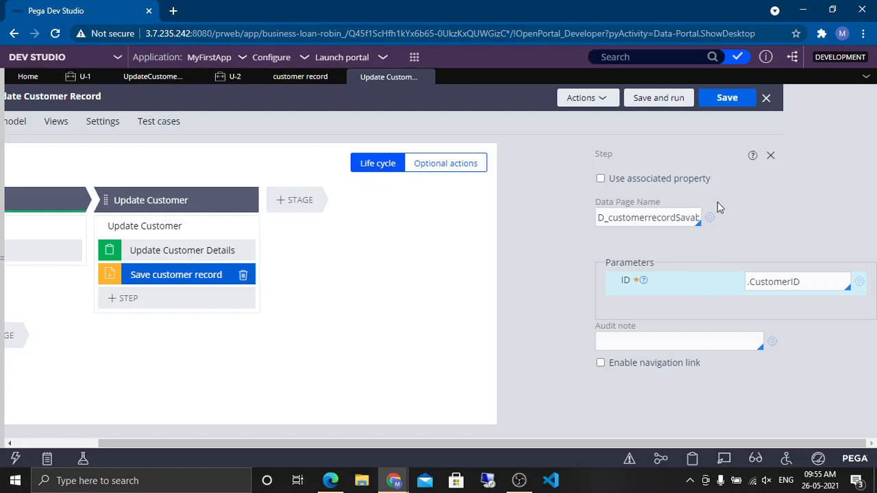
click(723, 100)
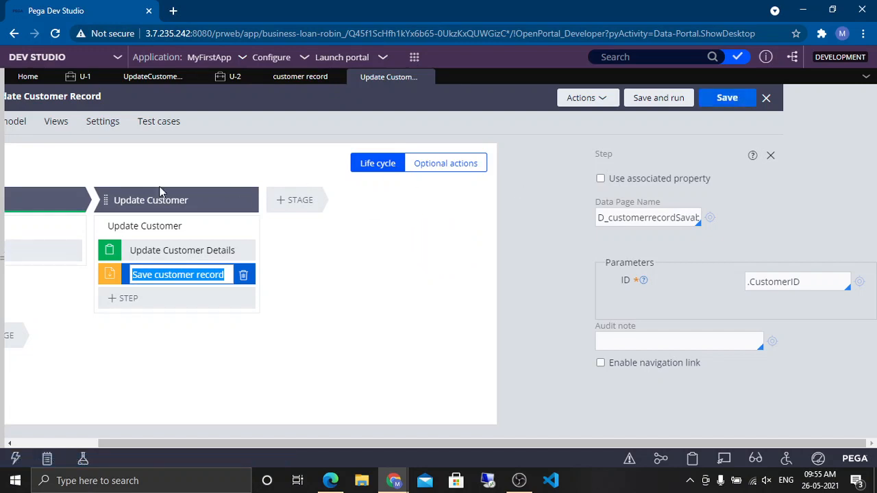
Step: Select the data page name in the save step's properties
click(3, 245)
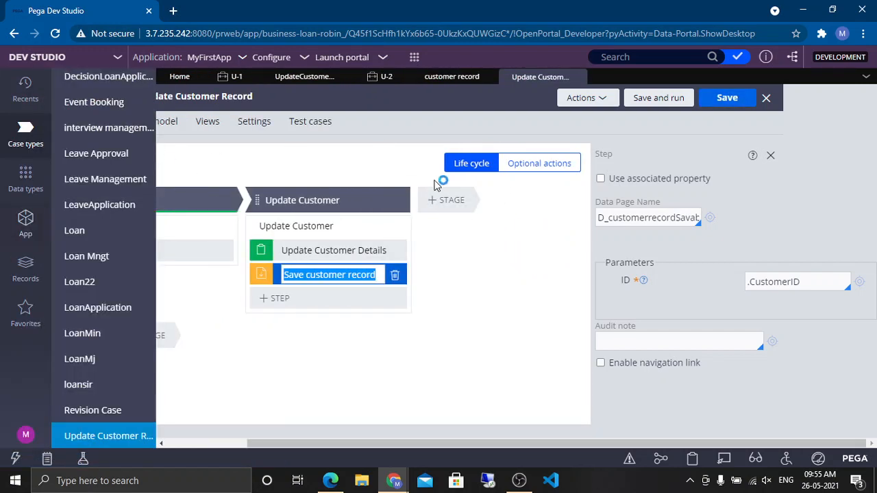
double_click(624, 216)
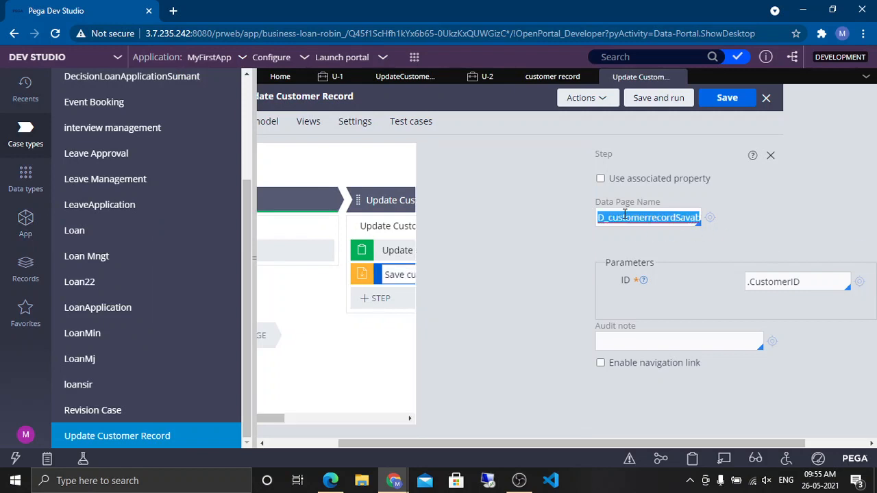
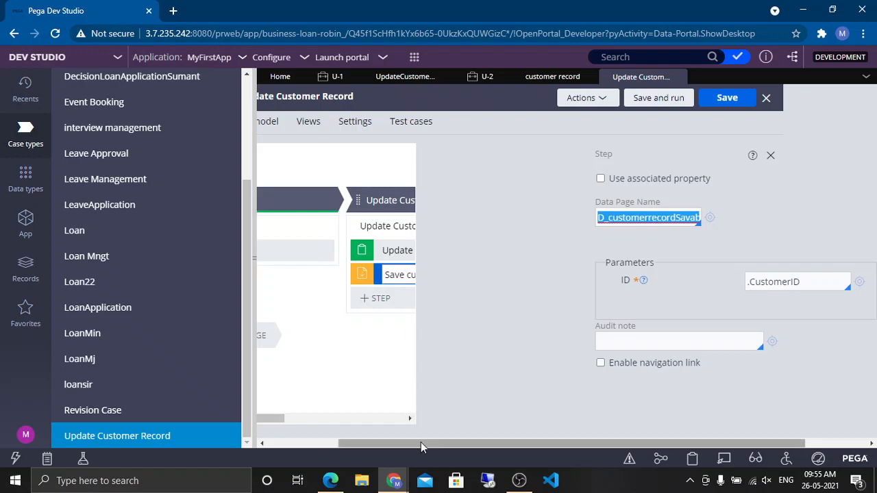
Step: Open the D_customerrecordSavable data page and review its definition, data sources and data save options
drag(420, 441, 349, 442)
drag(520, 451, 719, 419)
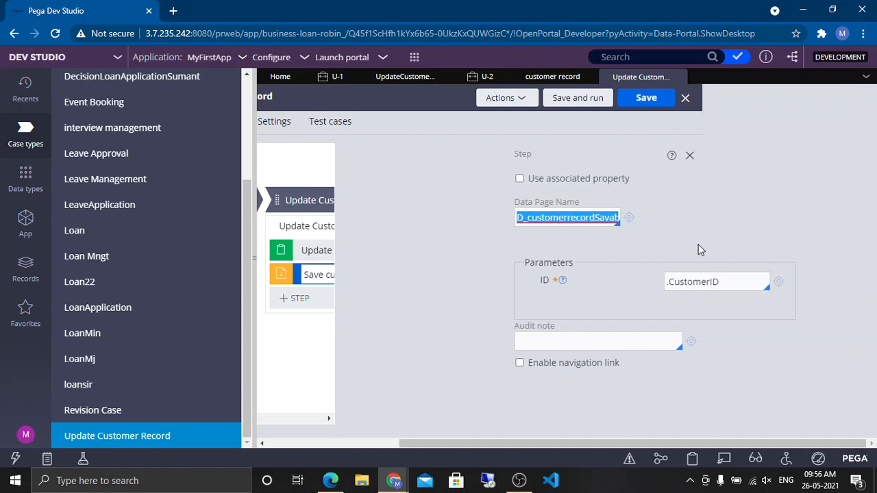
click(629, 218)
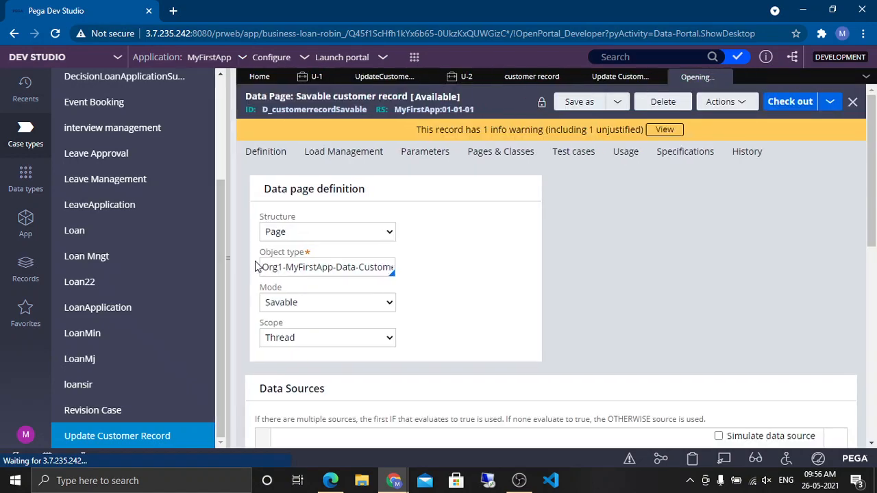
click(255, 261)
scroll(460, 297, down, 4)
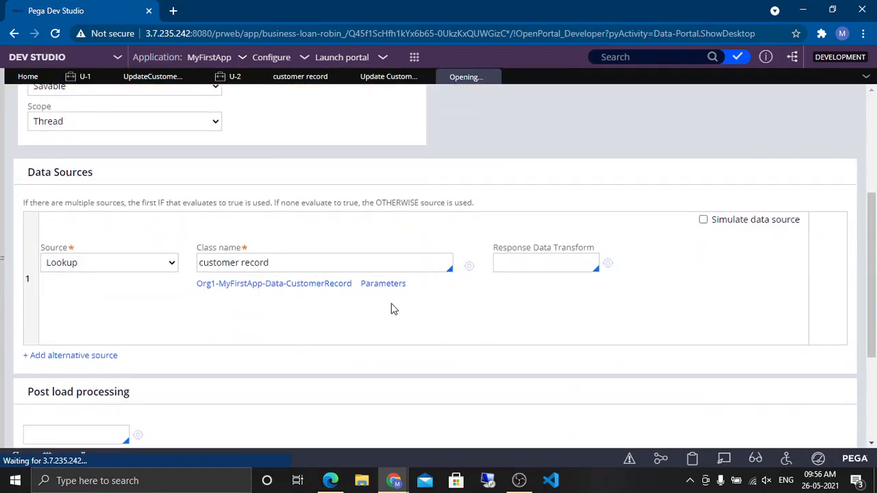
scroll(248, 279, down, 5)
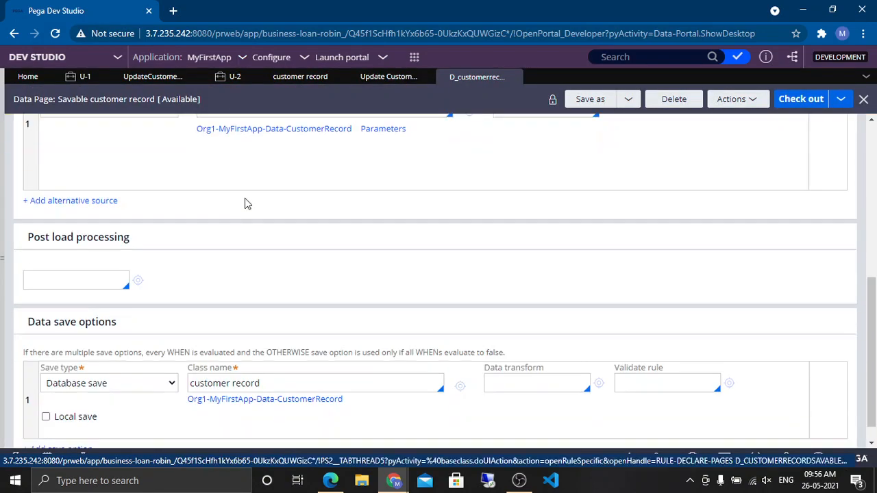
scroll(267, 186, up, 3)
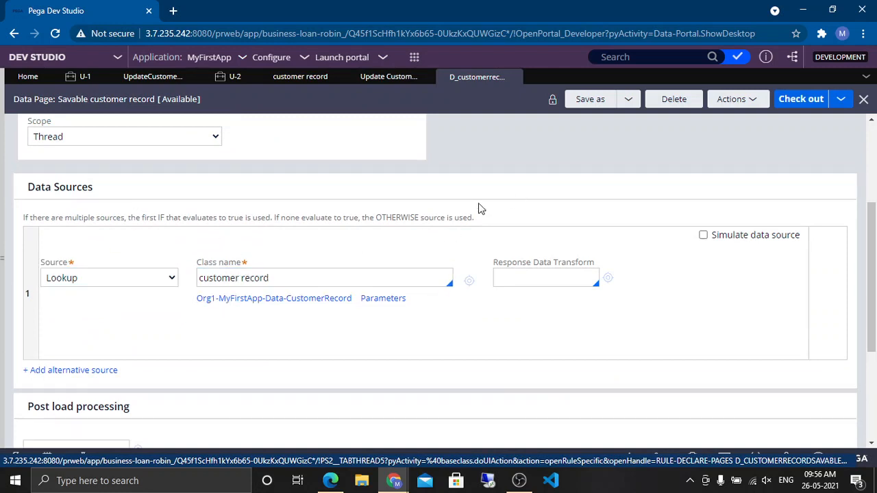
scroll(466, 212, down, 3)
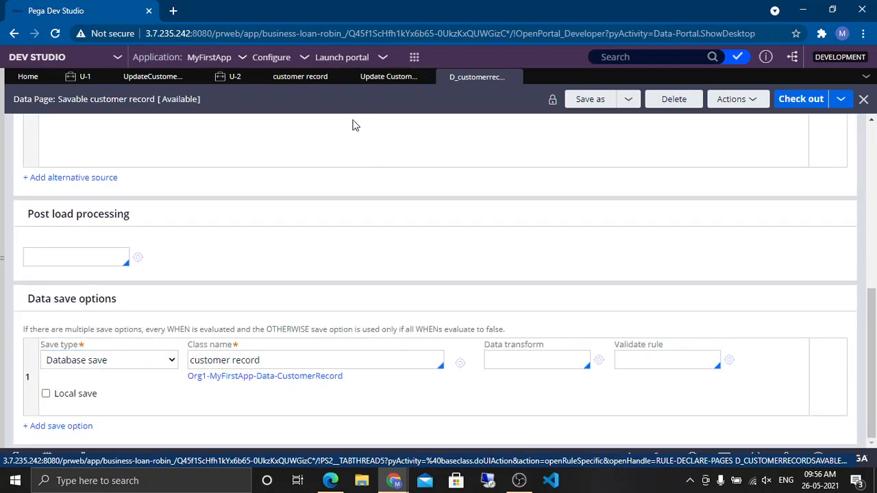
scroll(350, 361, up, 3)
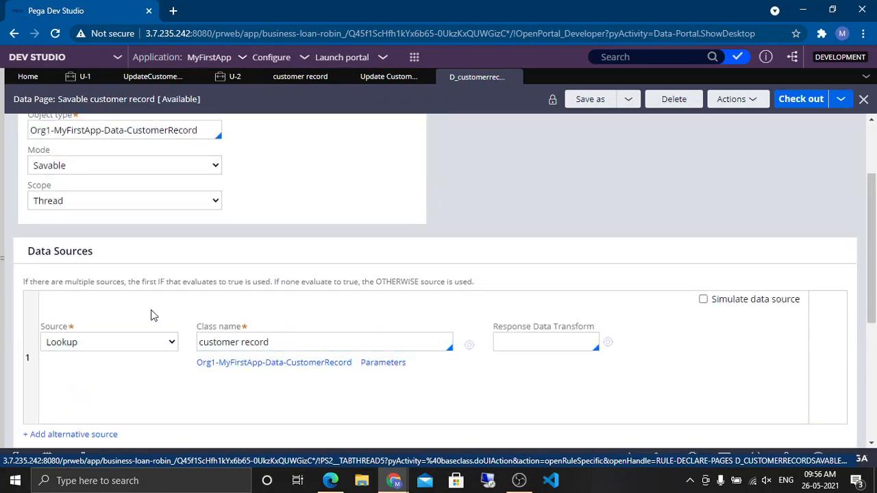
scroll(360, 309, down, 3)
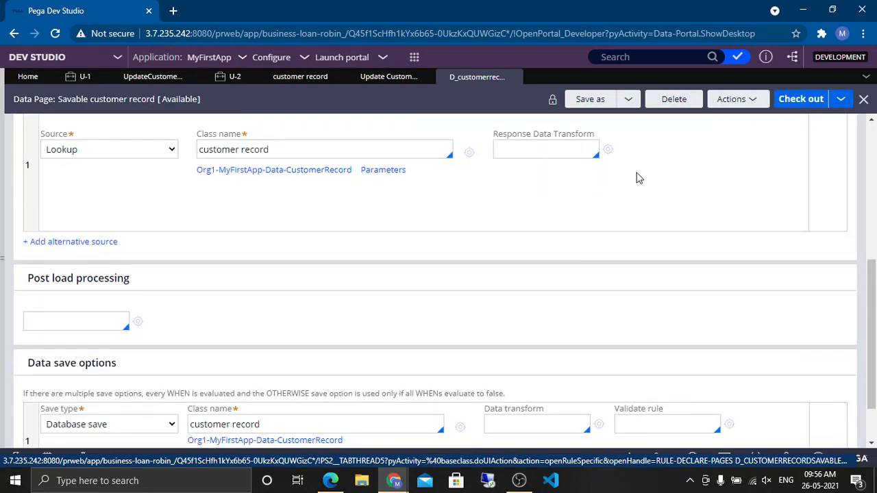
scroll(581, 223, down, 1)
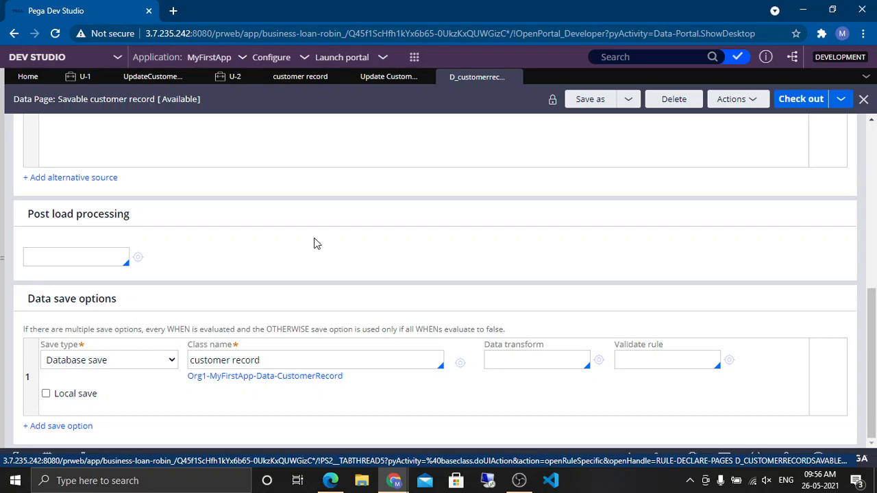
scroll(417, 254, up, 3)
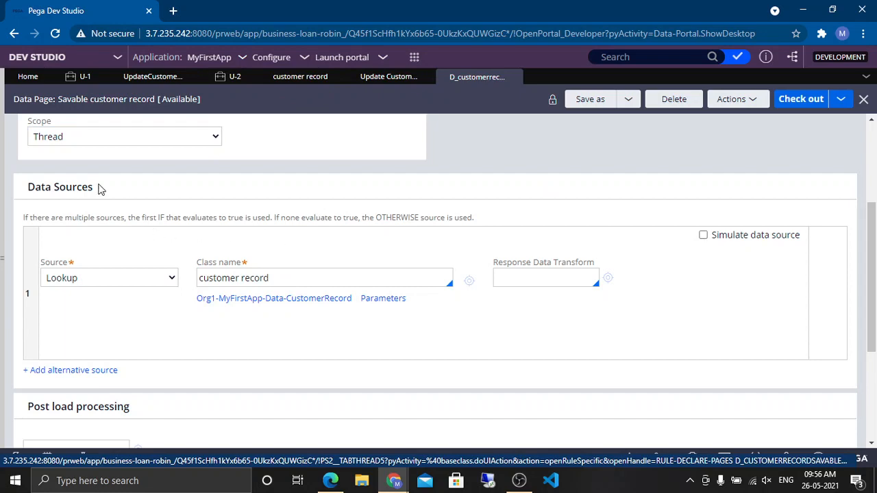
triple_click(68, 187)
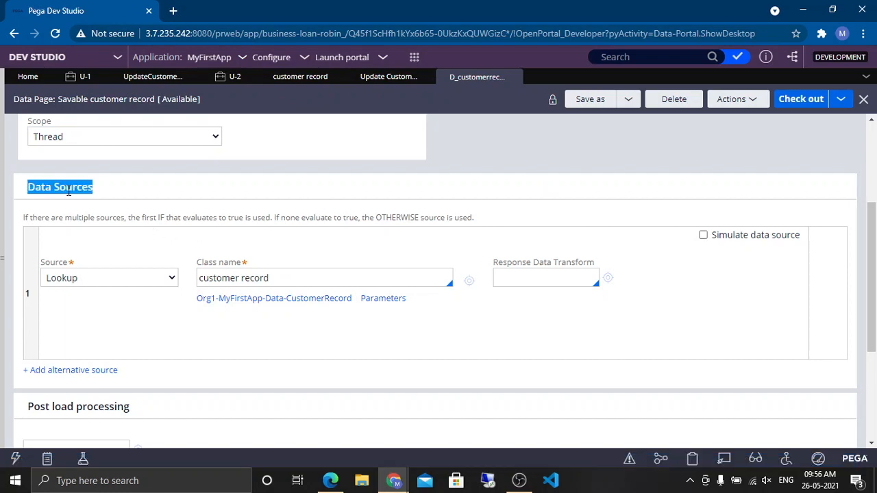
scroll(343, 246, up, 4)
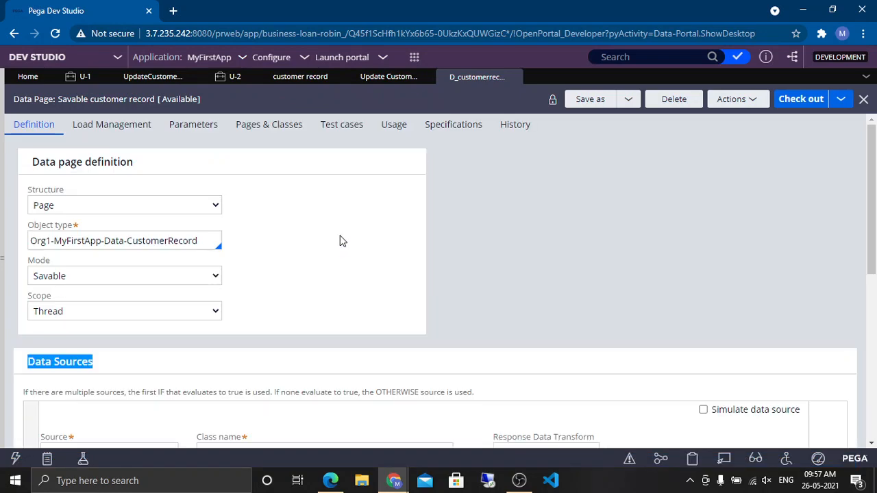
click(83, 113)
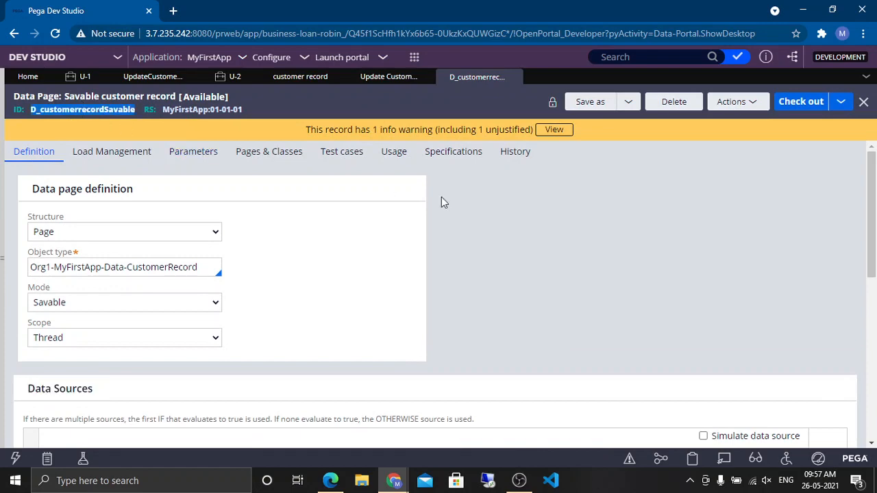
scroll(553, 218, down, 2)
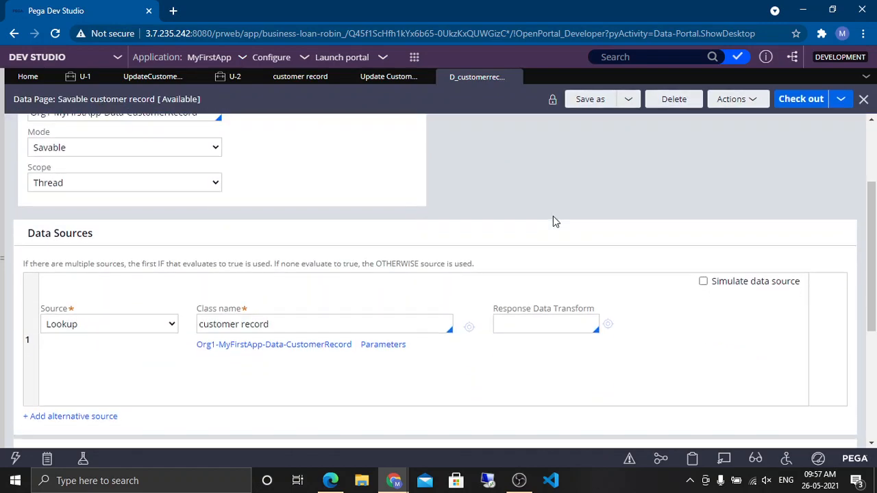
Step: Check out the data page and set its response data transform to UpdateDataTransform
click(563, 327)
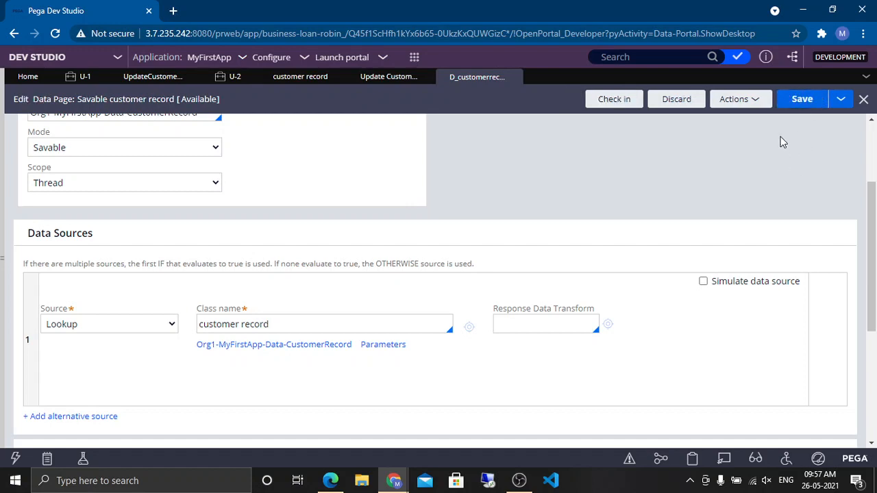
click(800, 100)
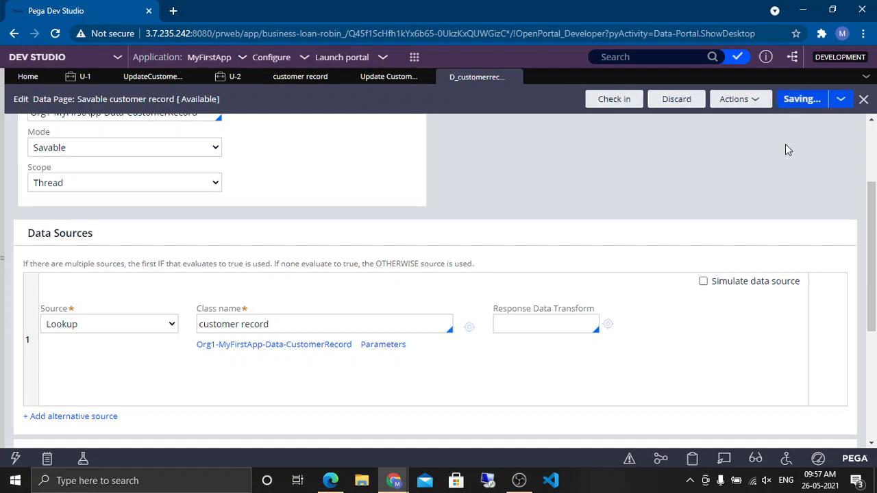
click(522, 319)
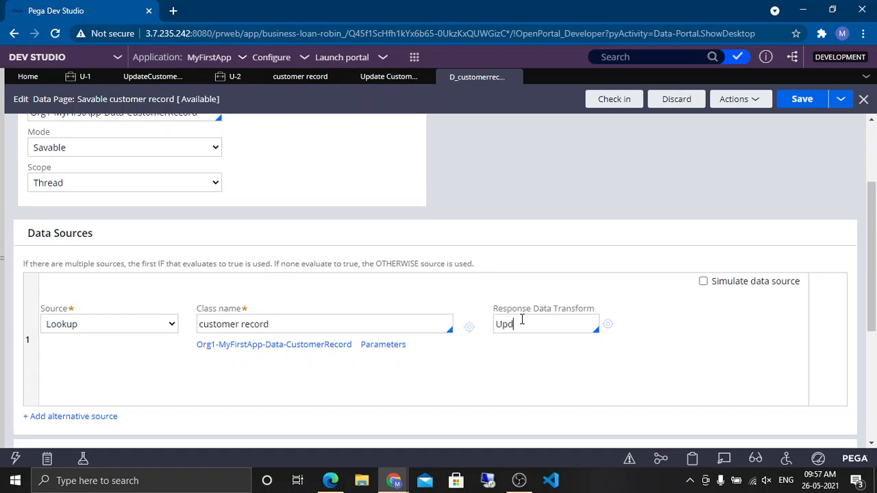
triple_click(558, 310)
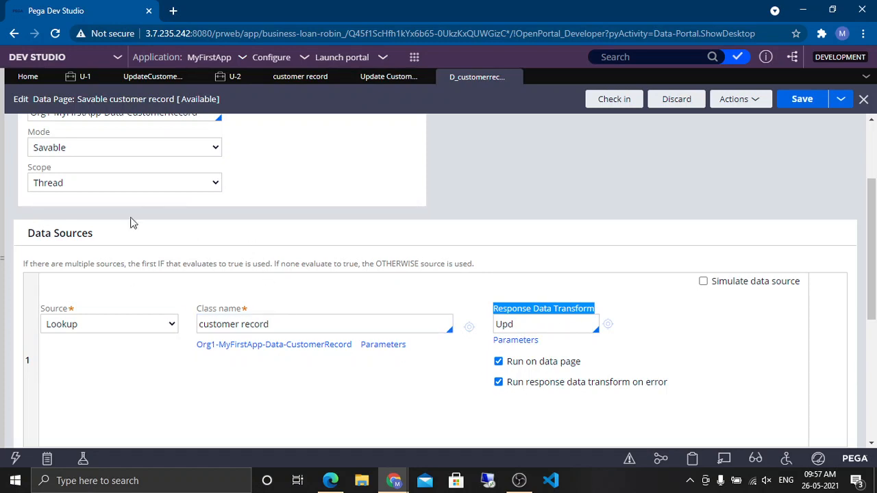
click(523, 325)
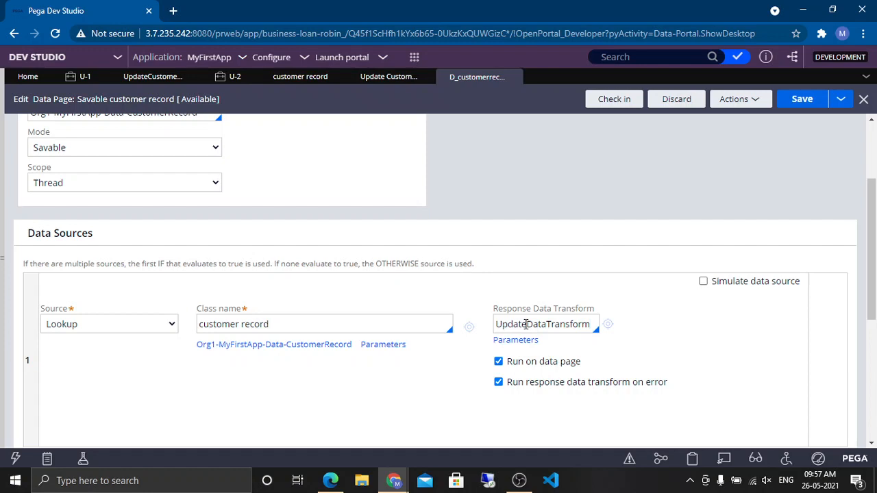
click(525, 325)
click(681, 350)
Step: Create and open the UpdateDataTransform data transform with no development branch
click(608, 327)
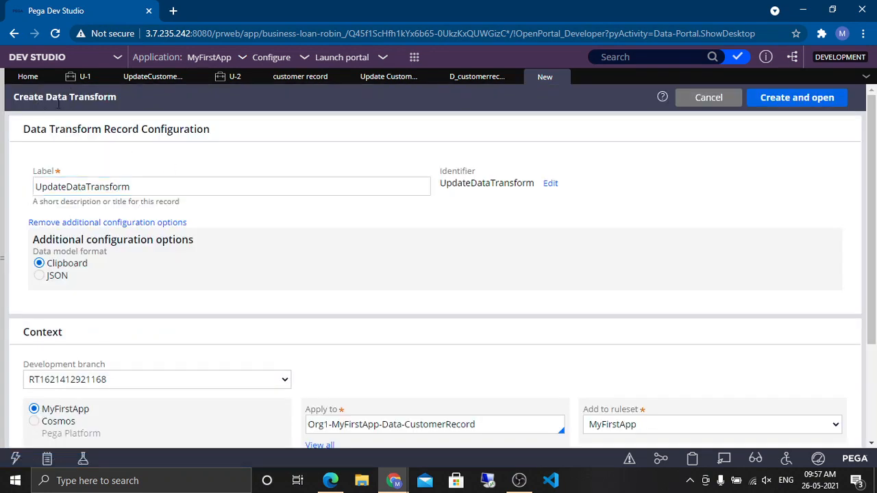
click(74, 380)
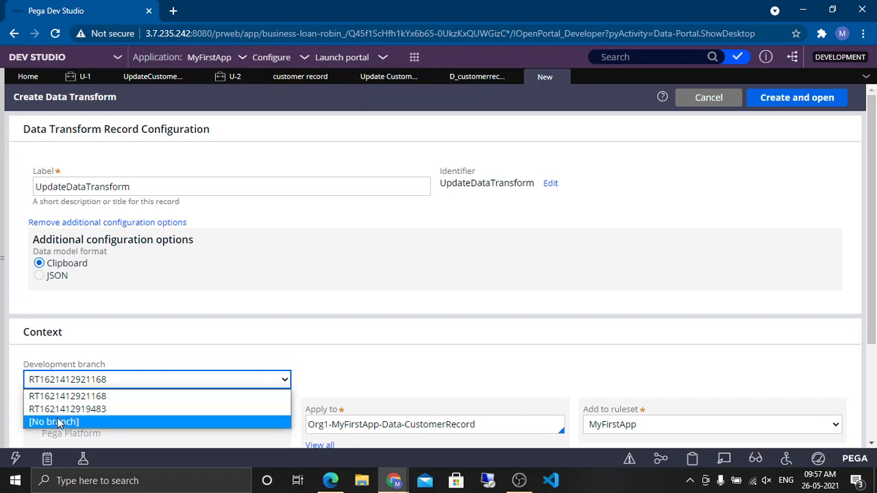
click(58, 422)
scroll(205, 315, down, 2)
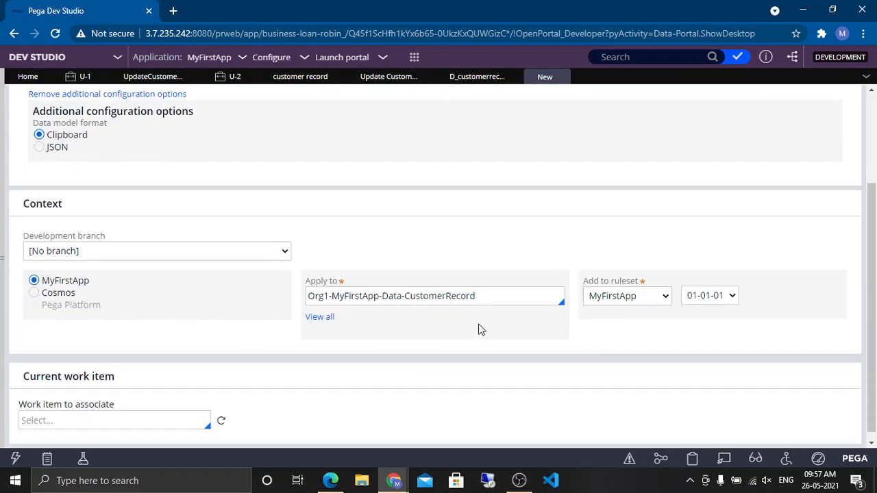
click(396, 295)
scroll(706, 226, up, 2)
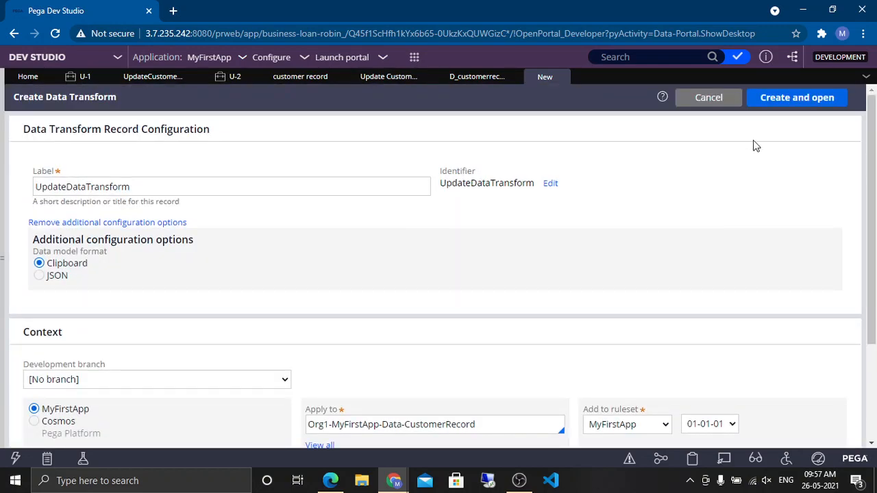
click(773, 102)
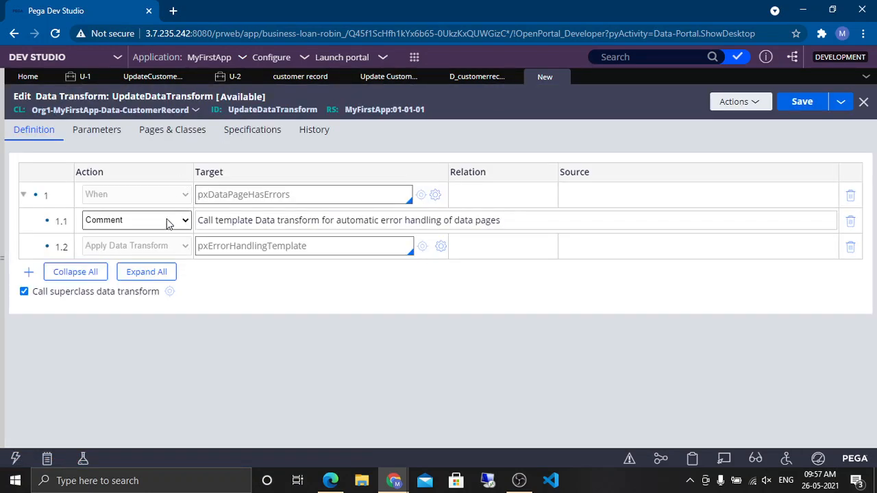
Step: Remove the default error-handling rows and set the first Set row's target to Primary.Phone
click(852, 198)
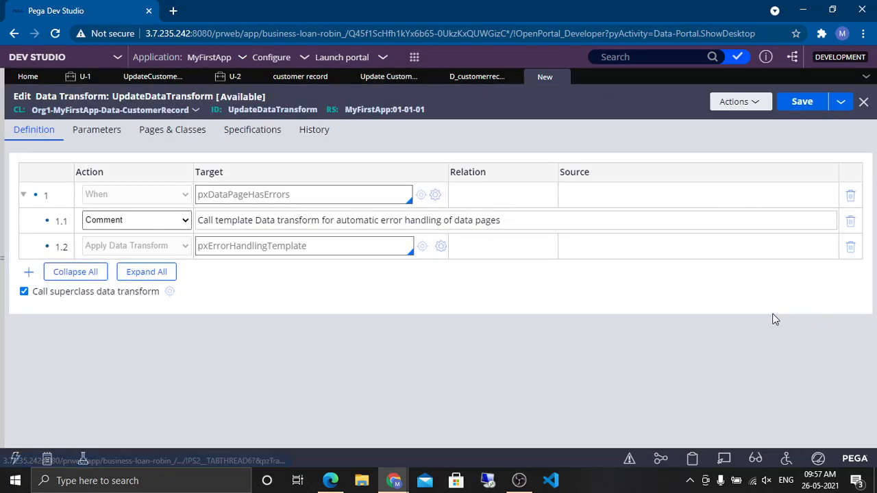
click(625, 318)
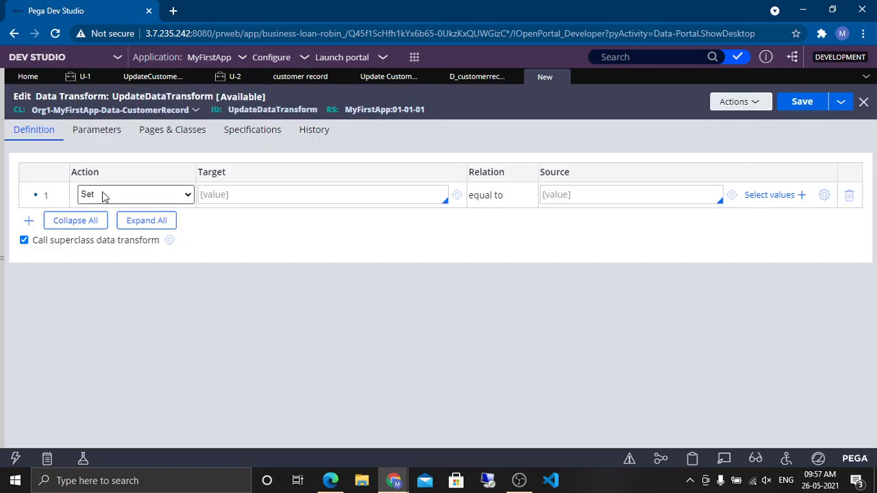
click(261, 196)
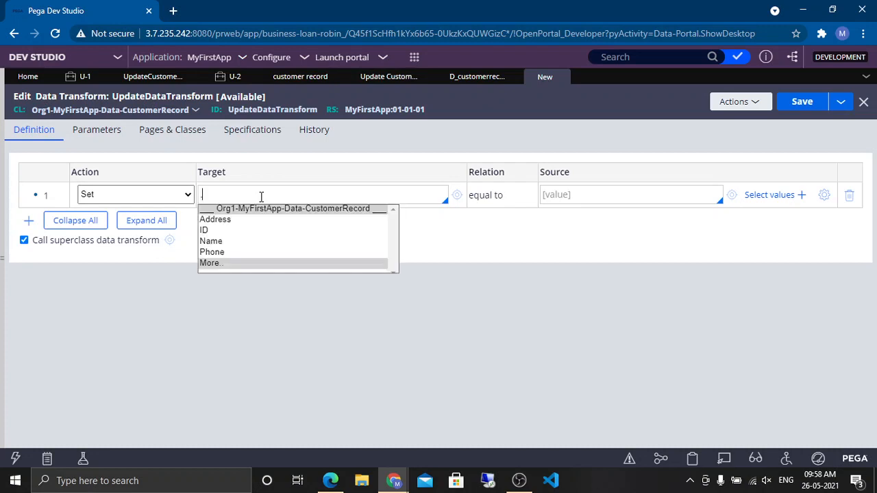
text(.Priam)
click(232, 254)
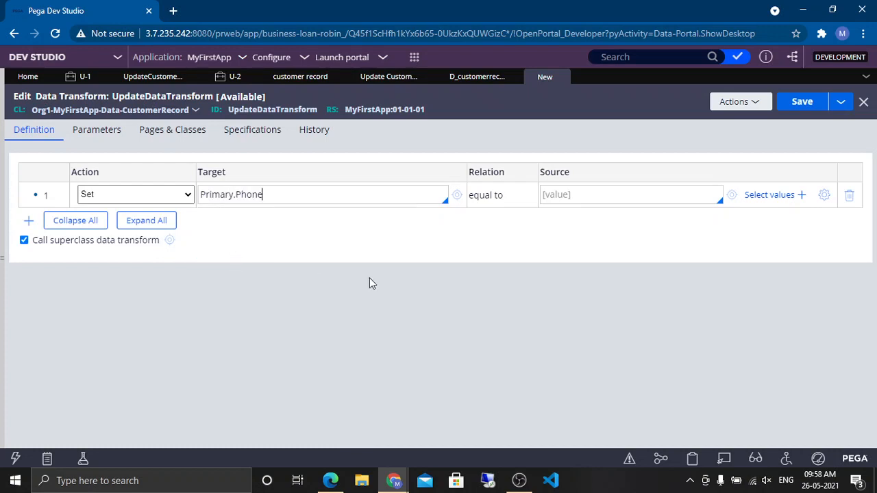
Step: Enter pyWorkPage. as the source of the Set row
double_click(297, 195)
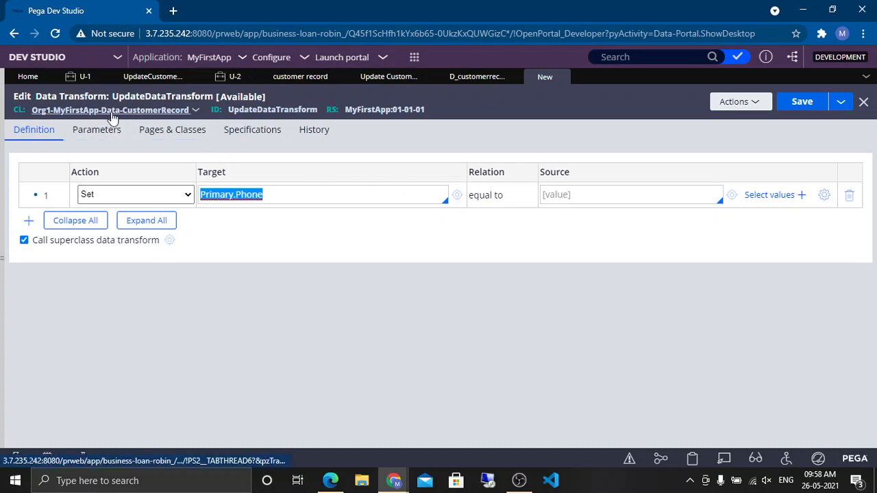
click(602, 194)
text(pyW)
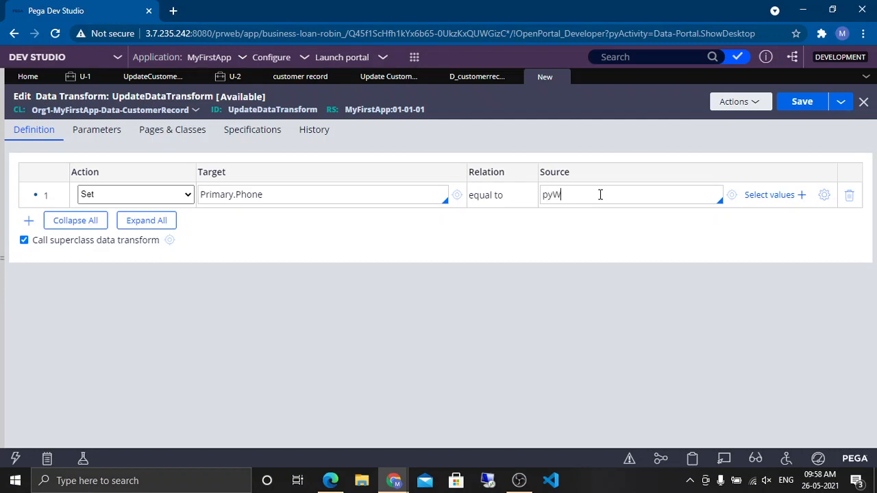
text(orkPage.)
Step: Create a new Update Customer Record case from the case type launcher
click(154, 77)
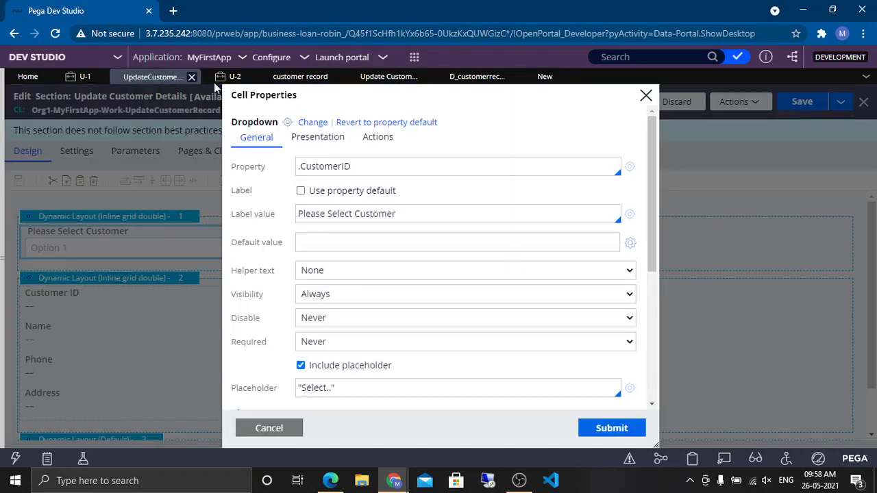
click(234, 77)
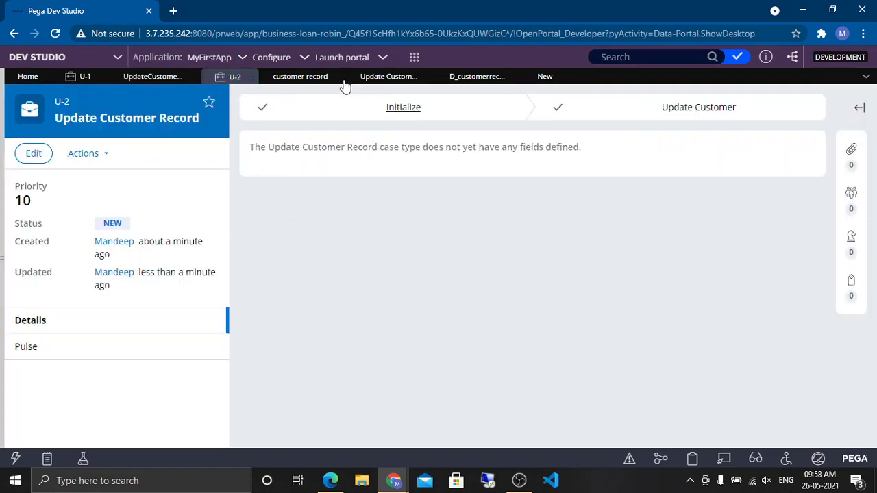
click(413, 57)
mouse_move(425, 70)
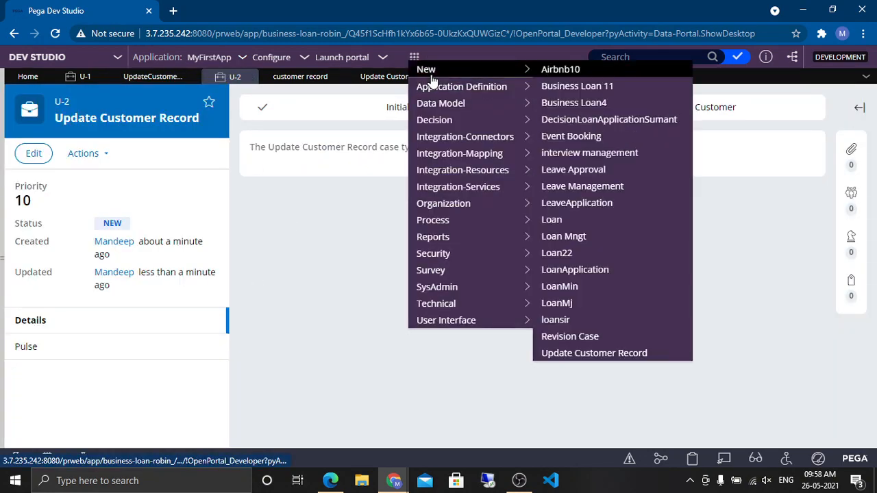
click(591, 353)
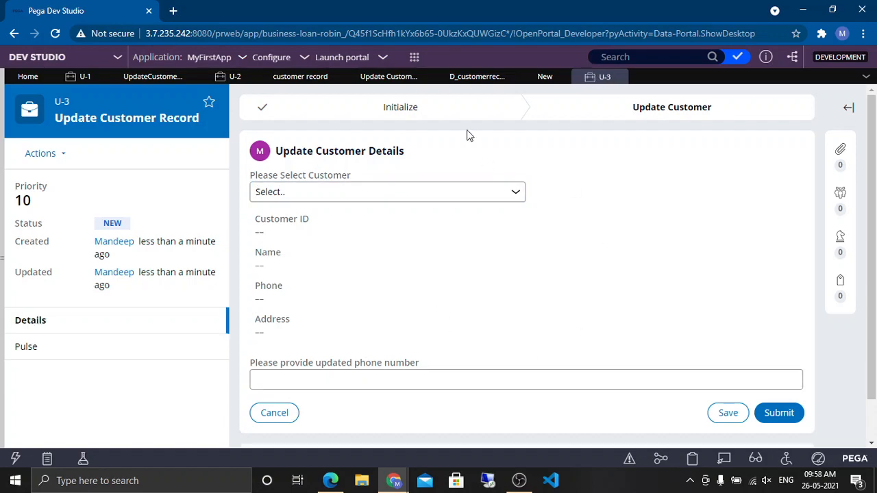
Step: Inspect the updated phone number field's cell properties with Live UI
click(724, 455)
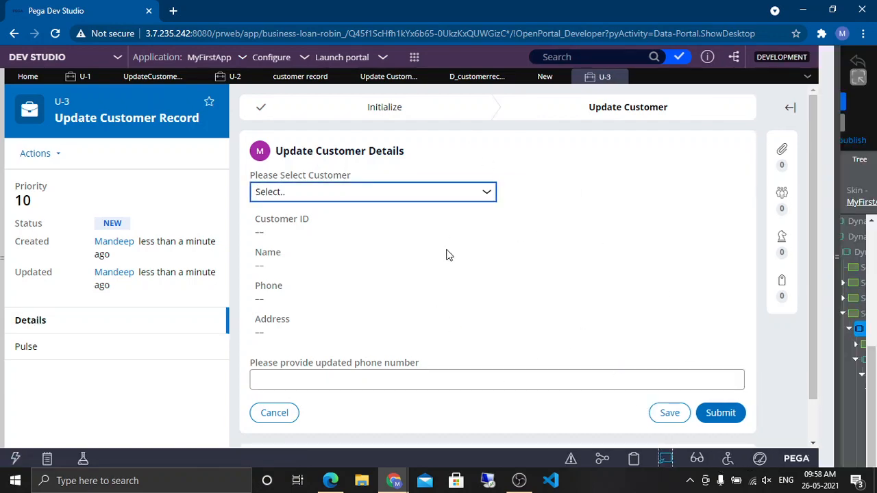
click(288, 381)
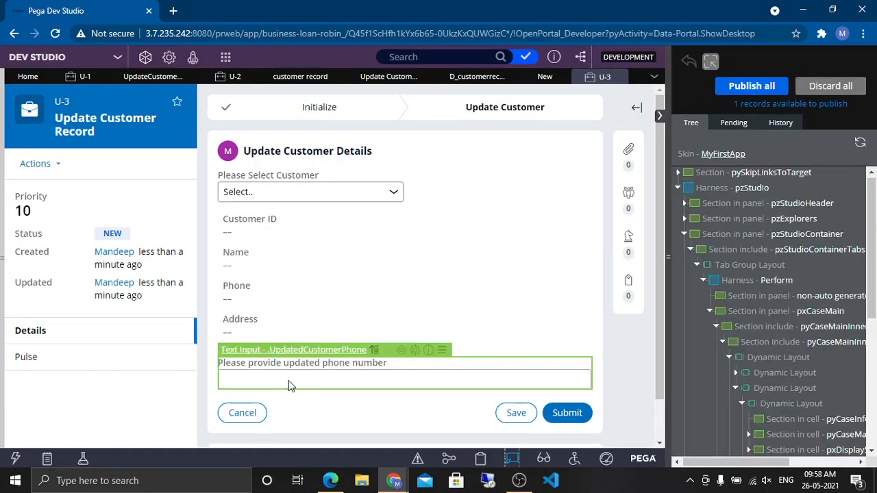
click(415, 351)
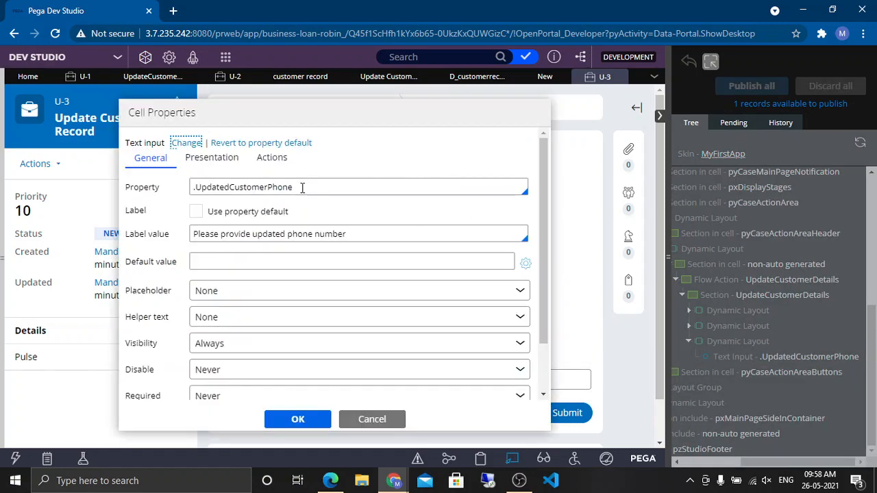
Step: Copy the UpdatedCustomerPhone property name, close Live UI, and complete the Set row's source as pyWorkPage.UpdatedCustomerPhone
triple_click(302, 188)
key(ctrl+c)
click(376, 422)
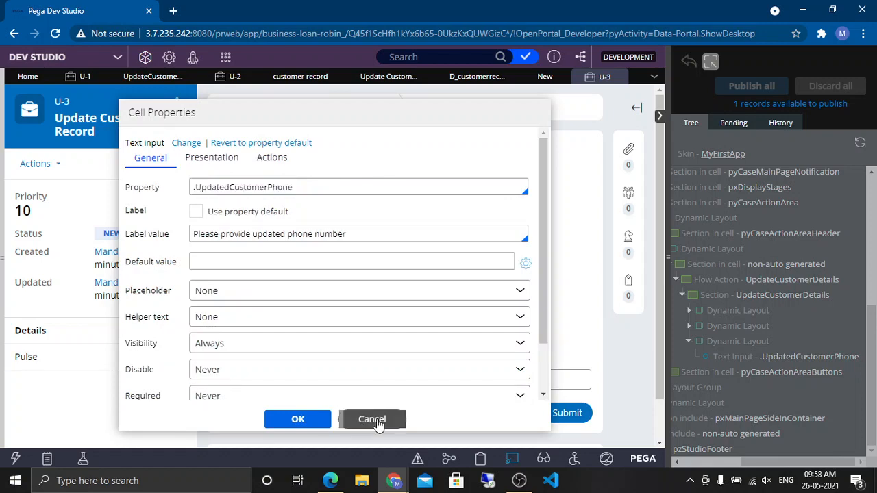
click(514, 459)
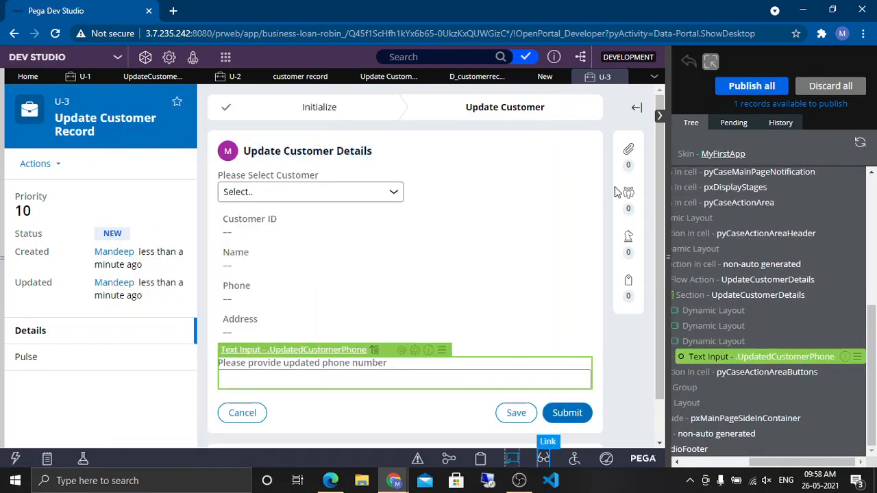
click(545, 77)
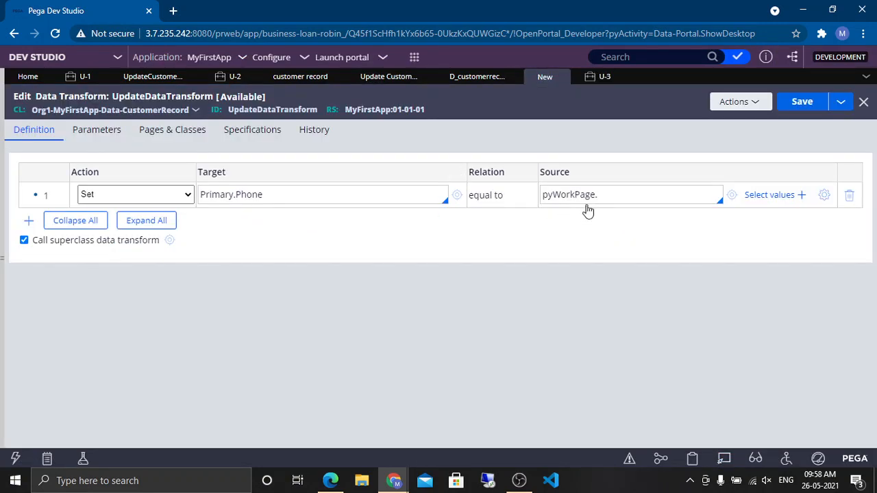
key(ctrl+v)
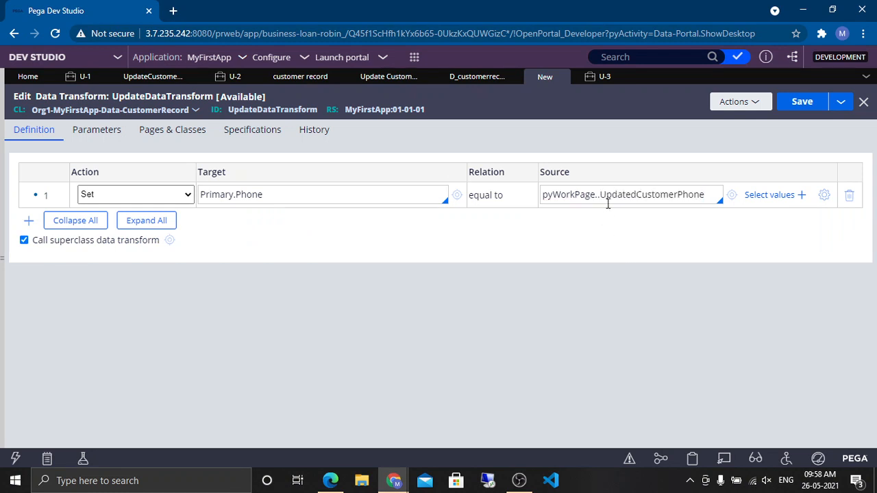
click(604, 197)
key(BackSpace)
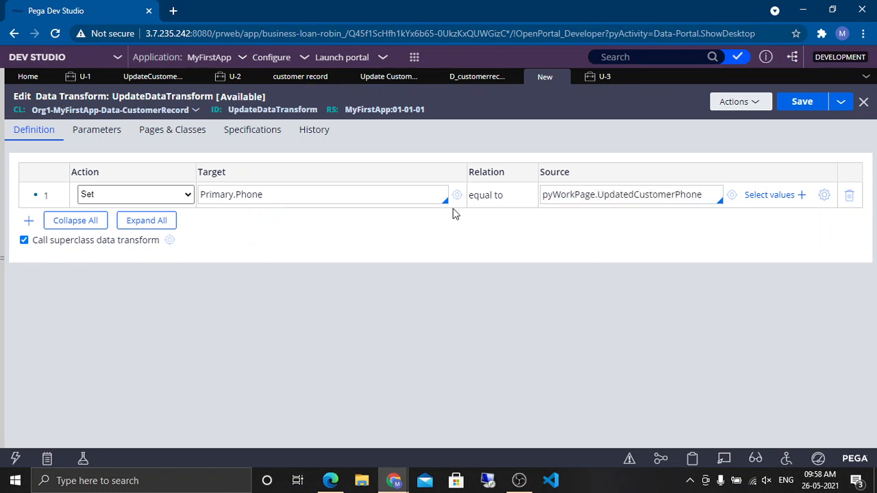
Step: Add pyWorkPage as a page name in the data transform's Pages & Classes
double_click(264, 195)
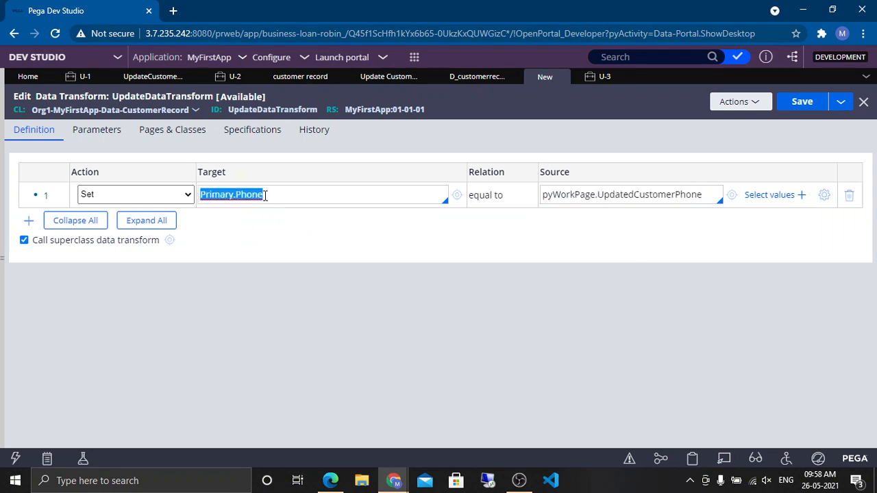
double_click(640, 194)
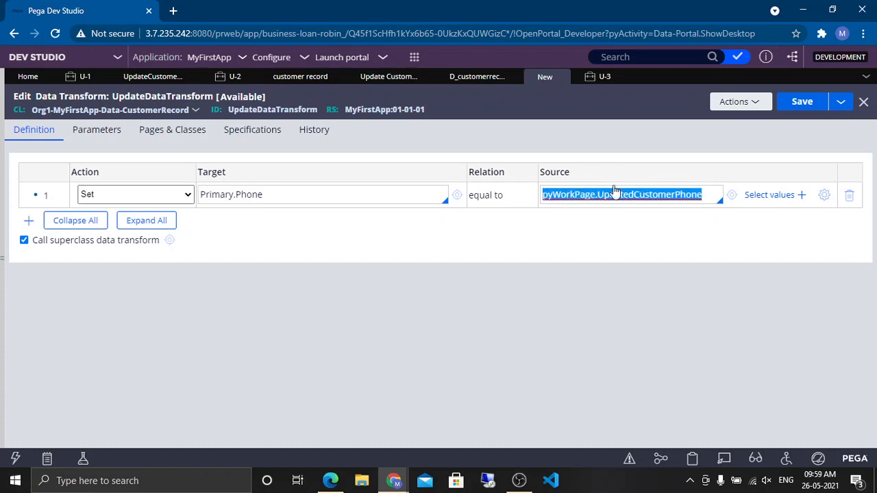
double_click(577, 198)
double_click(625, 197)
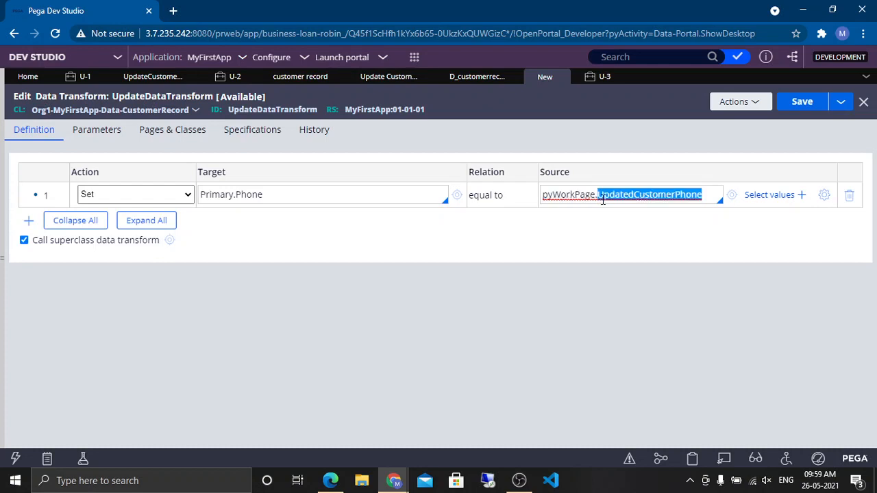
double_click(568, 195)
key(ctrl+c)
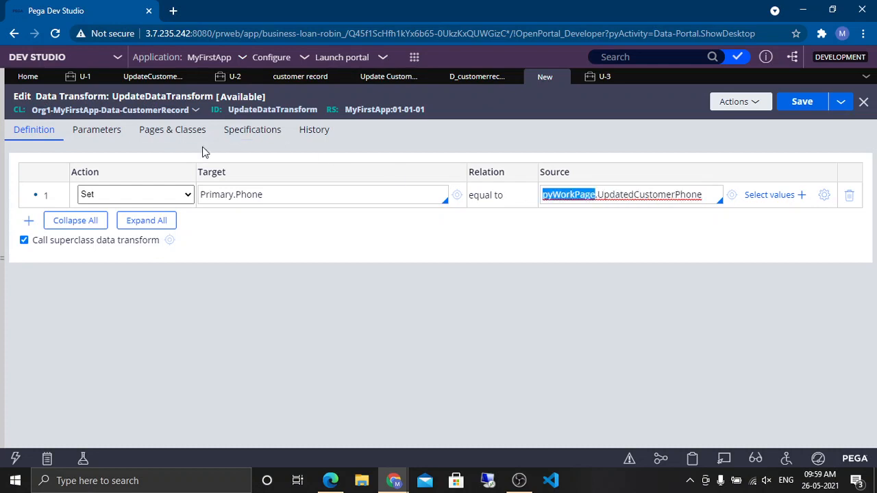
click(172, 129)
click(88, 195)
key(ctrl+v)
click(130, 235)
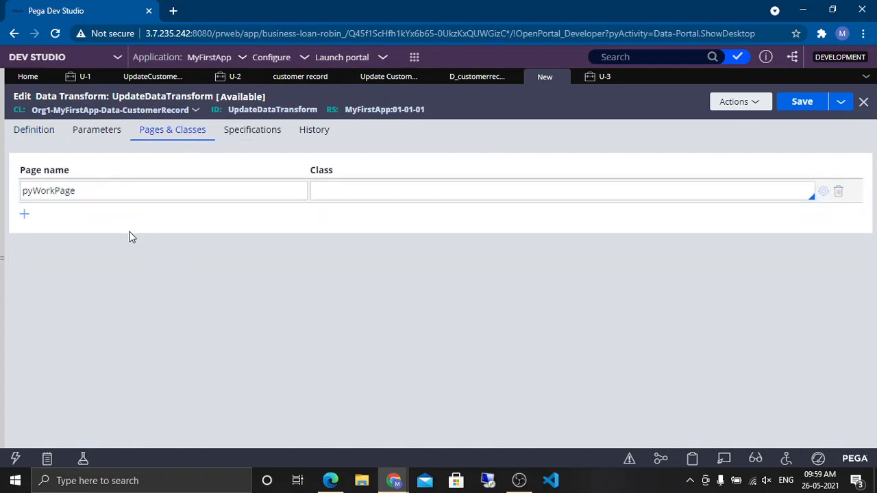
Step: Look up pyWorkPage's pxObjClass value in the Clipboard viewer for the U-3 case
mouse_move(394, 480)
click(600, 76)
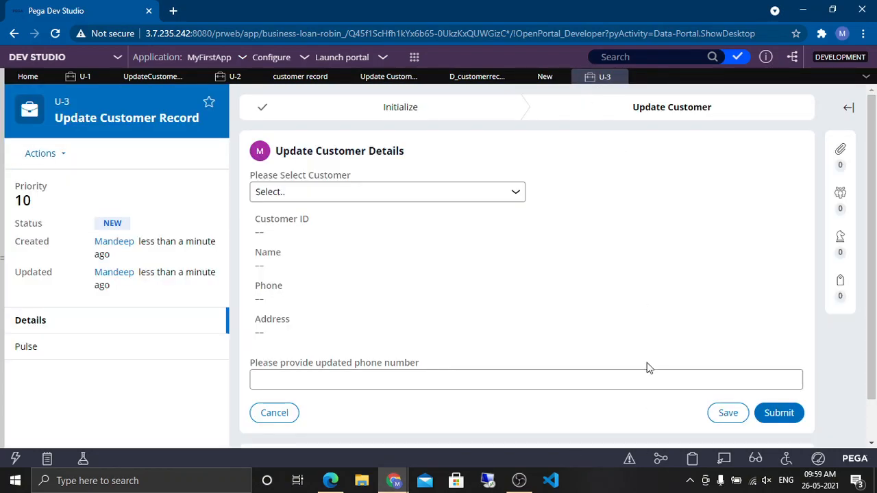
click(691, 460)
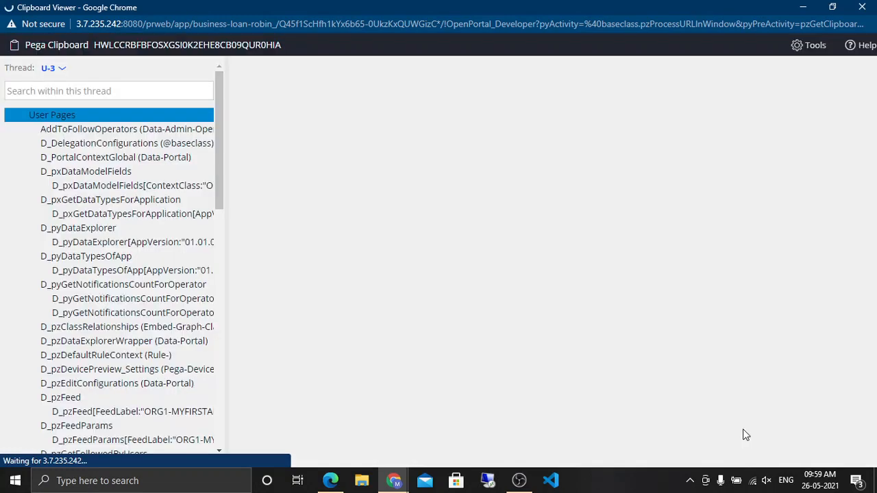
scroll(121, 158, down, 10)
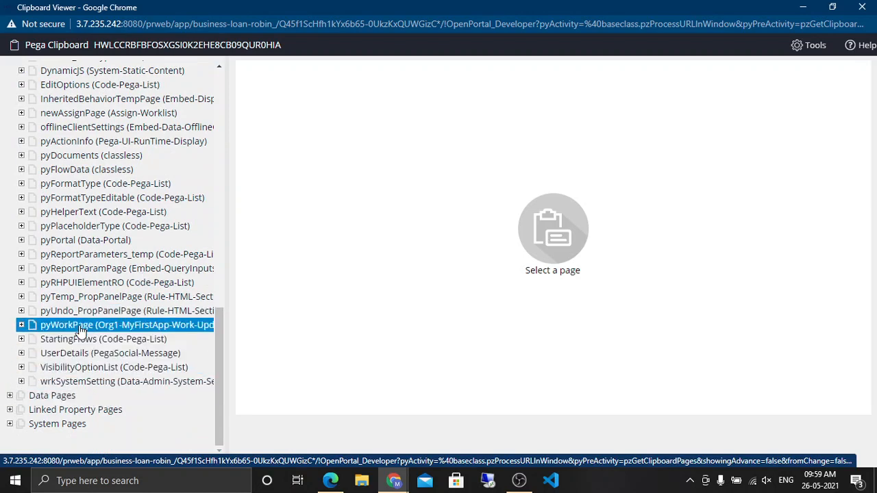
click(78, 326)
key(ctrl+f)
text(objclass)
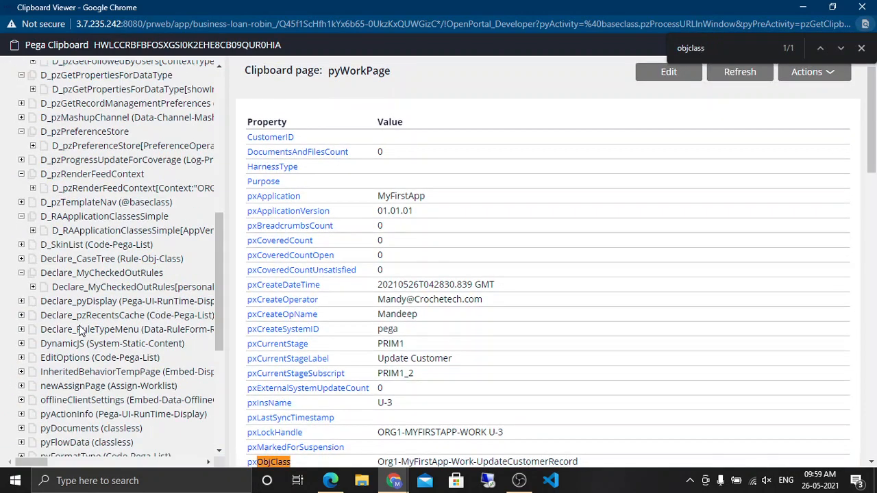
scroll(81, 330, down, 4)
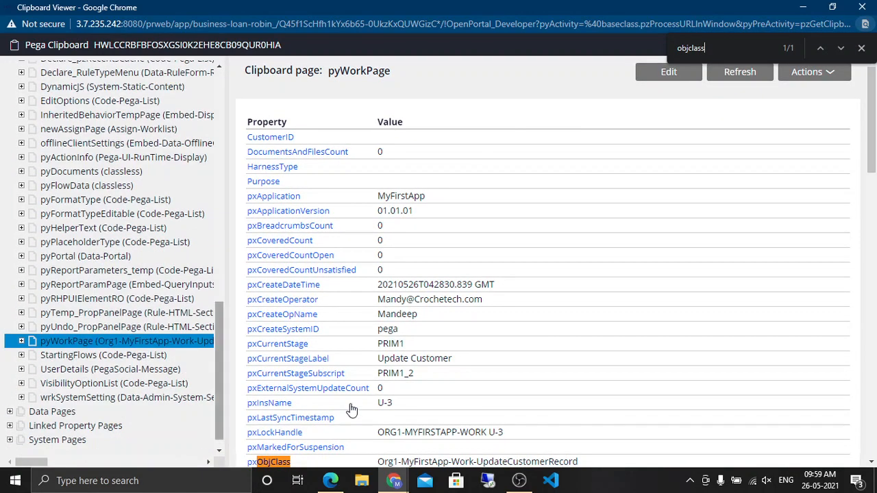
scroll(447, 375, down, 5)
triple_click(426, 142)
key(ctrl+c)
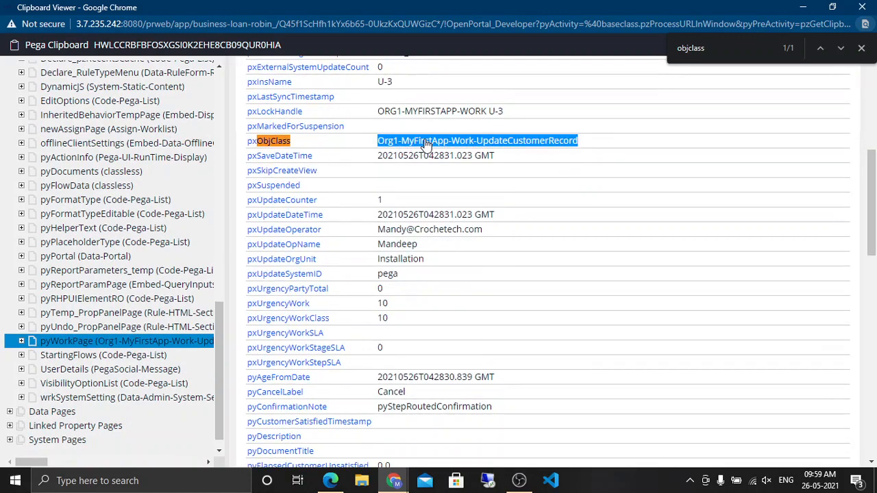
click(800, 10)
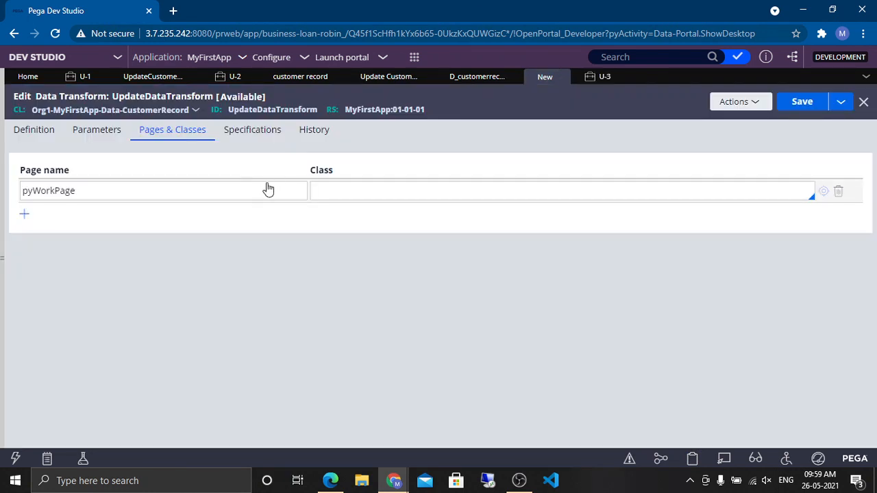
Step: Set pyWorkPage's class to Org1-MyFirstApp-Work-UpdateCustomerRecord
click(359, 190)
key(ctrl+v)
click(463, 232)
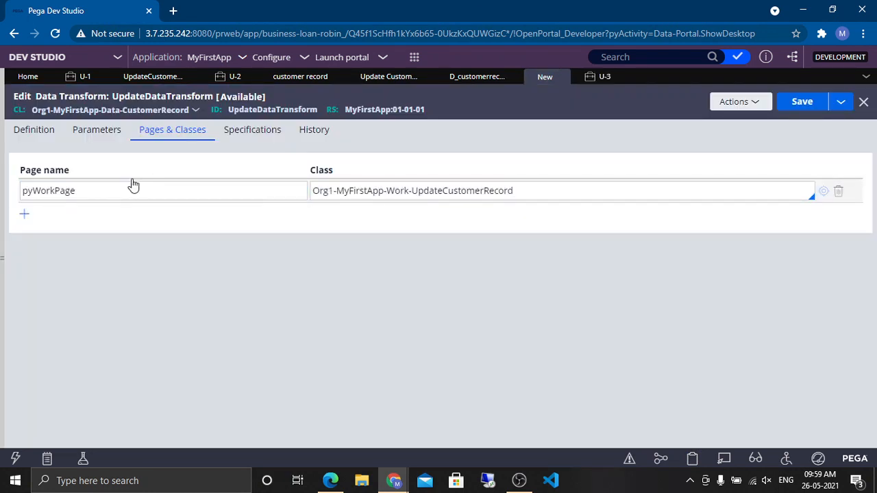
Step: Review the data transform's pages and Set row definition, then save the UpdateDataTransform rule
double_click(100, 190)
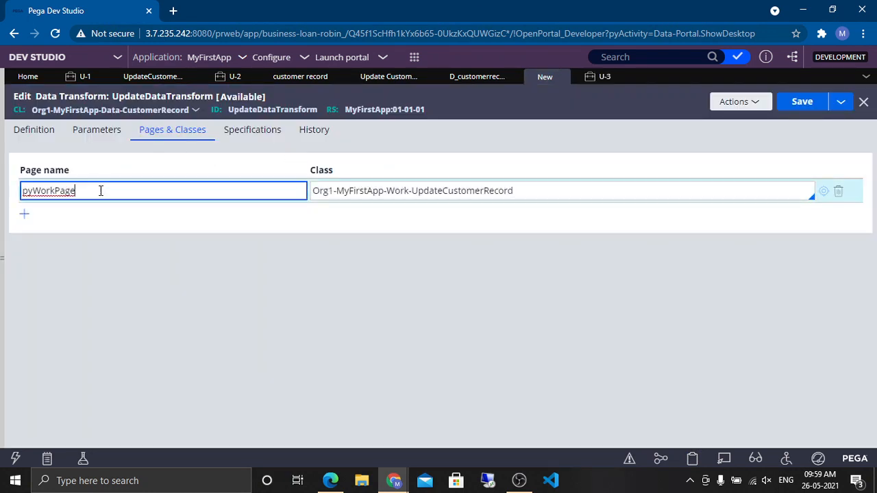
double_click(428, 195)
click(107, 137)
click(38, 130)
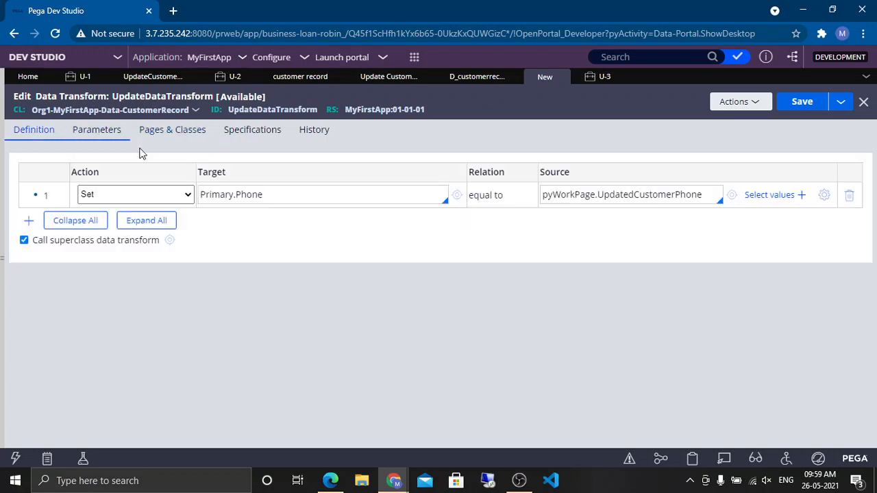
double_click(581, 195)
click(581, 195)
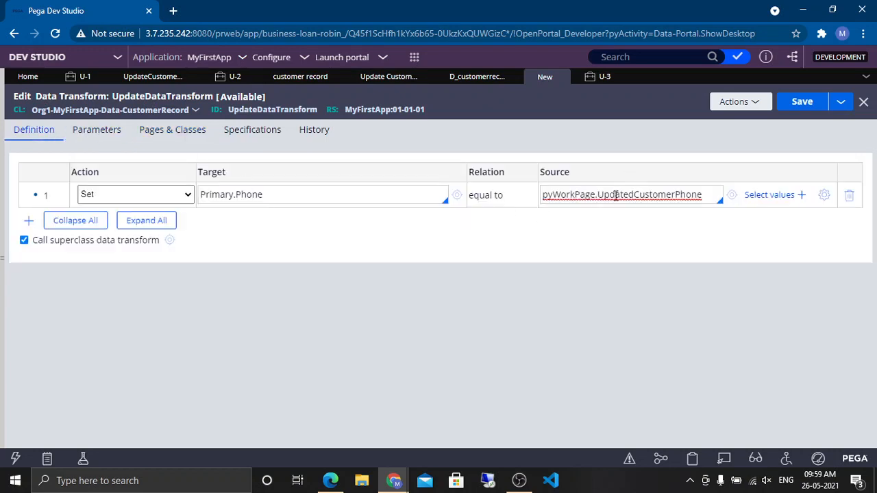
double_click(280, 194)
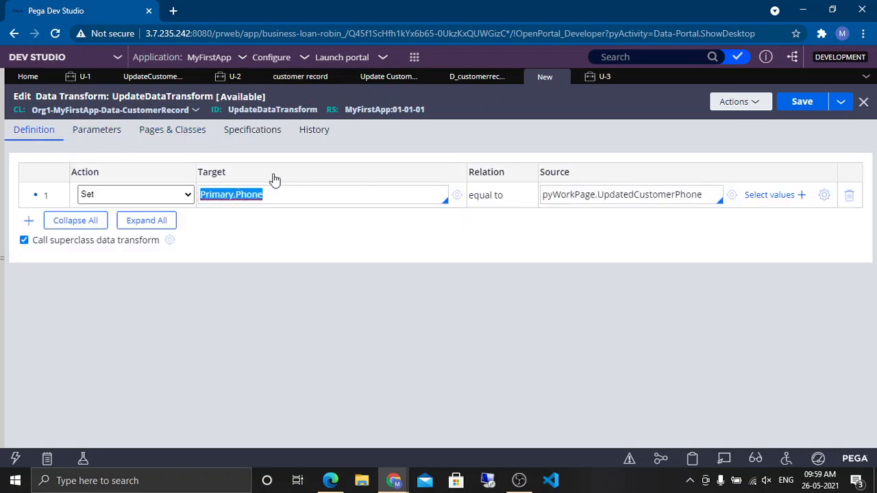
double_click(292, 199)
triple_click(605, 193)
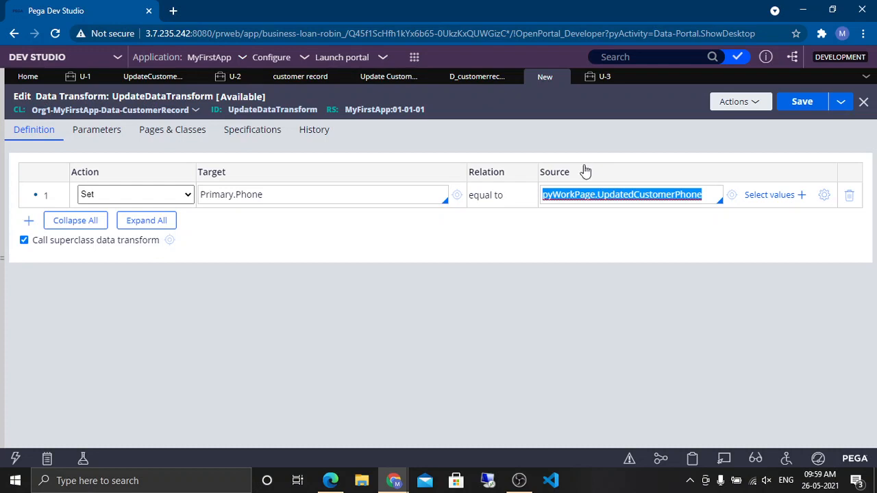
key(ctrl+s)
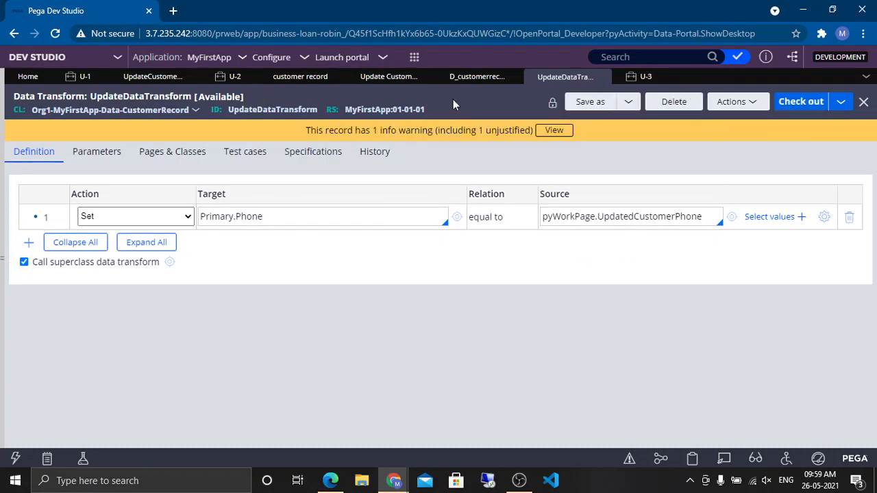
Step: Save and check in the Savable customer record data page with wip as justification and comment
click(469, 77)
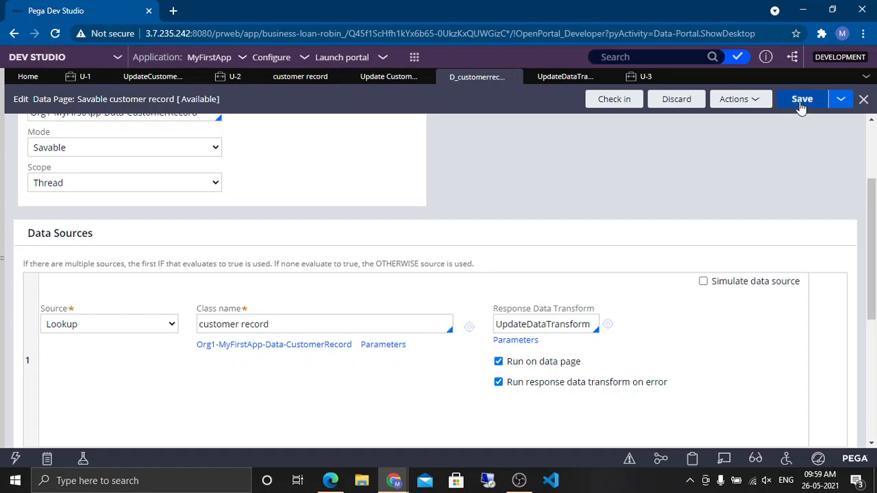
click(801, 104)
click(632, 104)
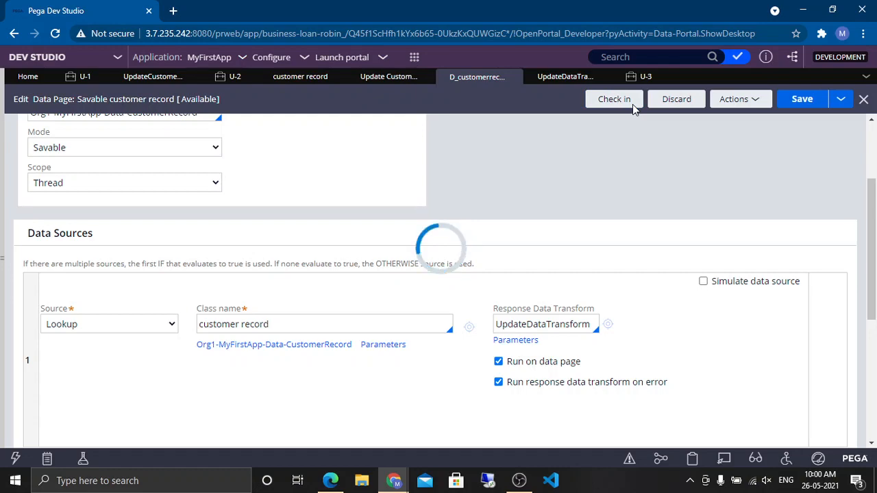
text(wip)
key(Tab)
text(wip)
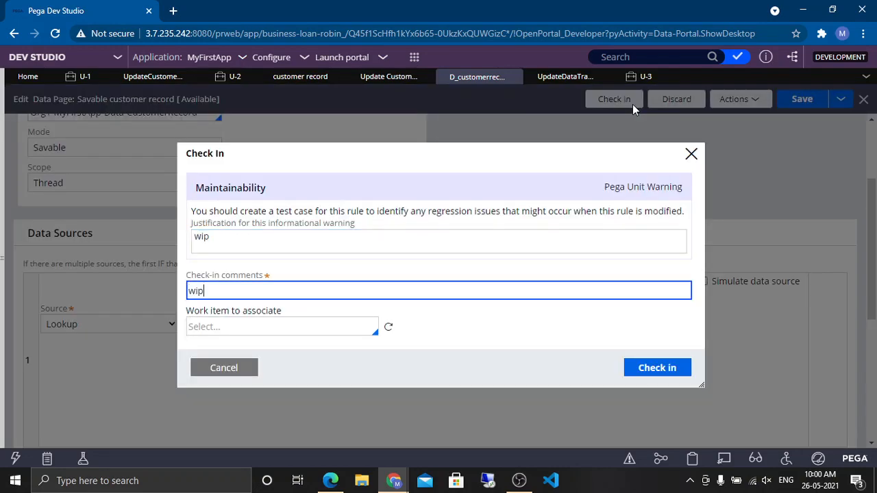
key(Return)
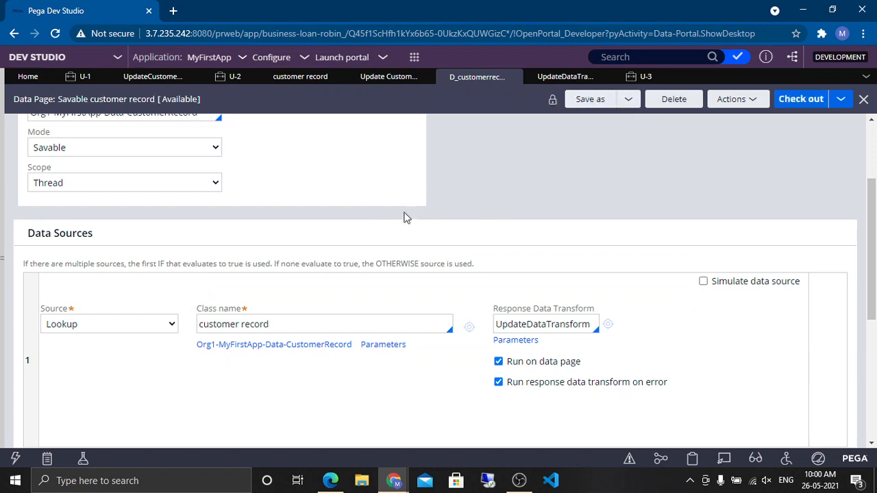
Step: Review the data page's lookup source class and response data transform
scroll(409, 216, up, 3)
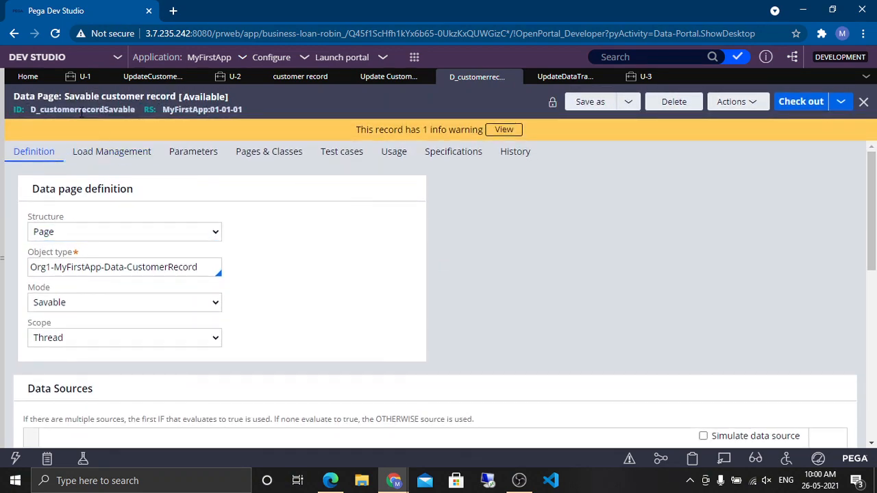
scroll(358, 204, down, 3)
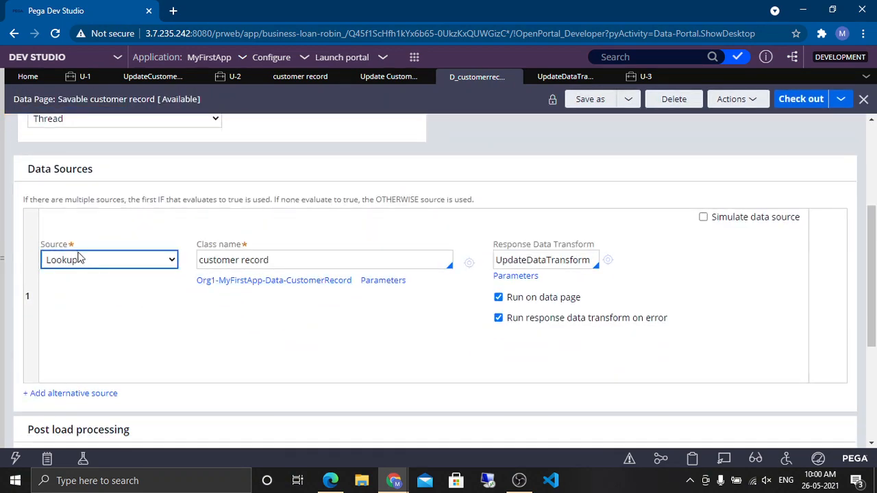
click(274, 260)
double_click(280, 260)
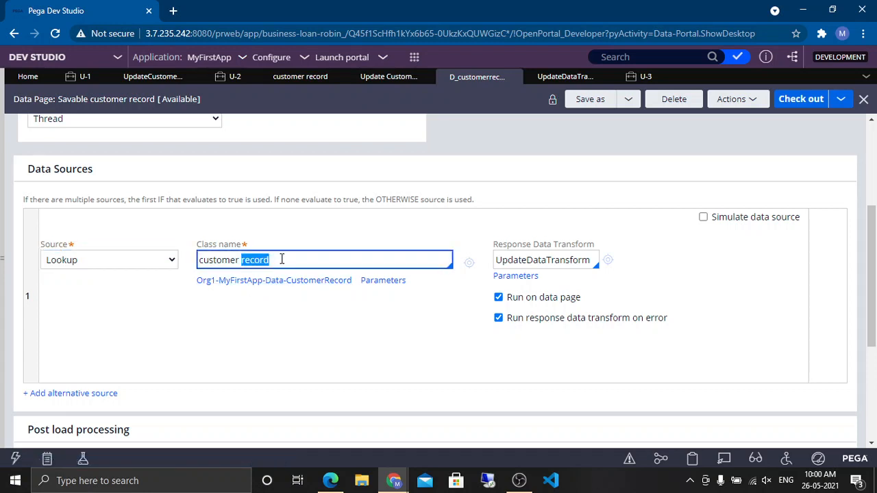
double_click(581, 258)
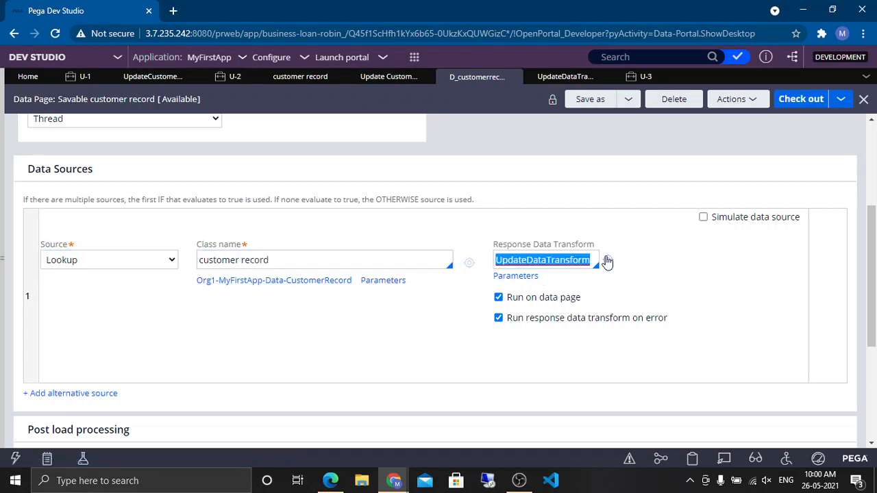
Step: Close the U-3 case tab and examine the data page's save options
click(648, 78)
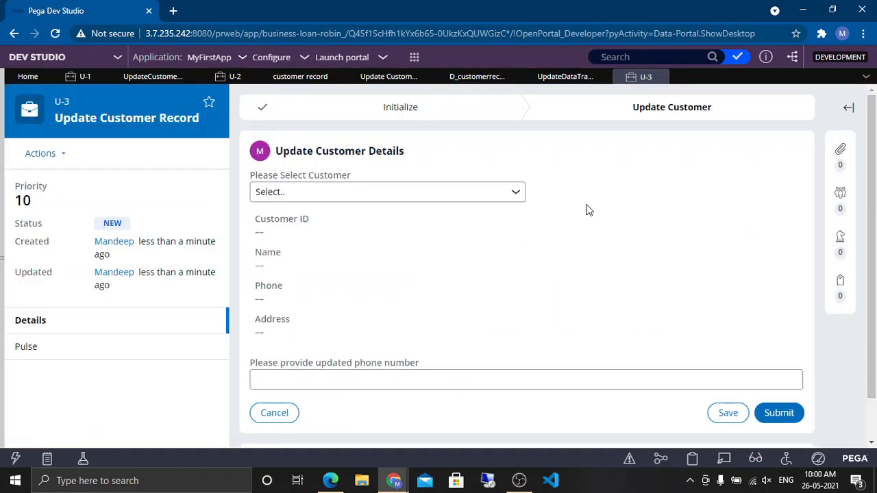
click(660, 78)
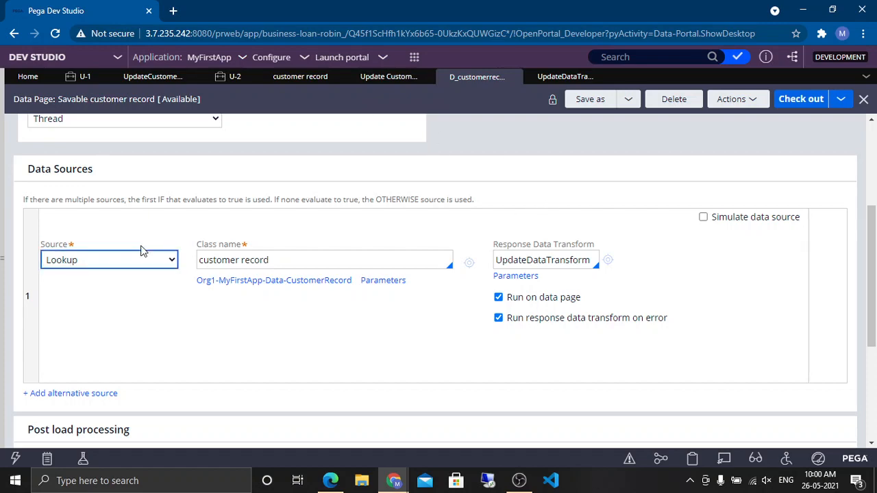
scroll(141, 248, down, 3)
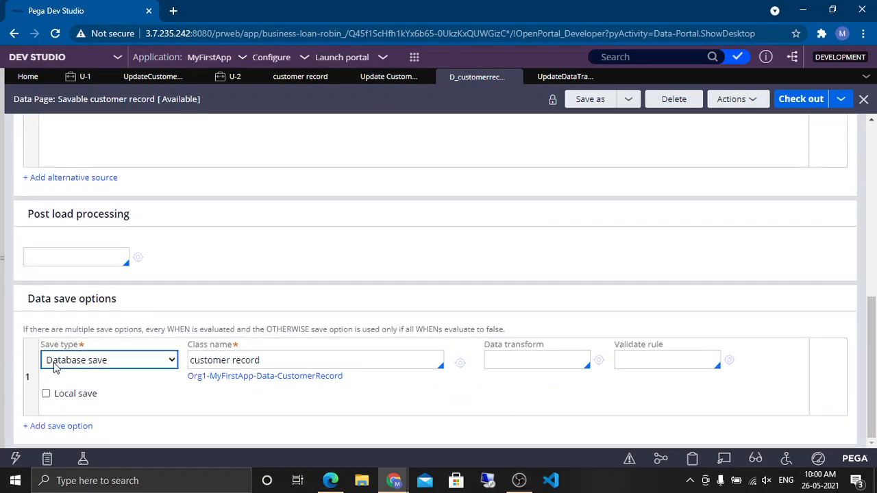
Step: Review the data page's save class name and open the list of checked-out records
triple_click(285, 357)
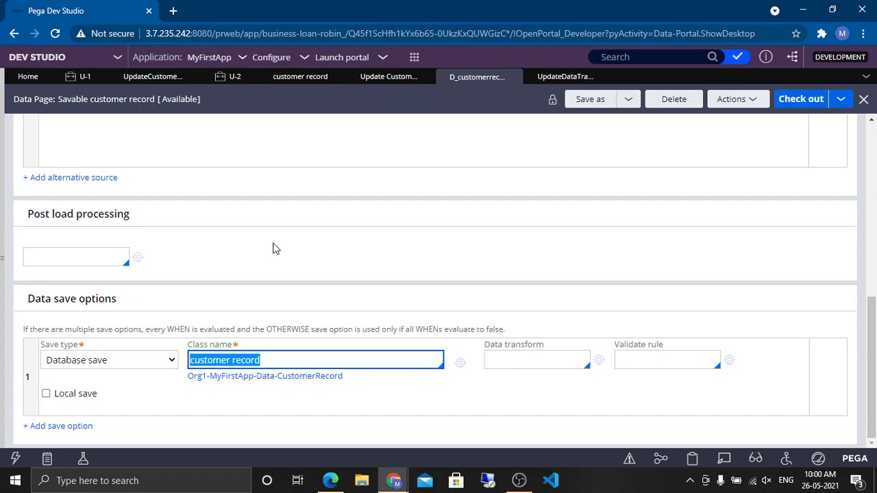
scroll(505, 219, up, 4)
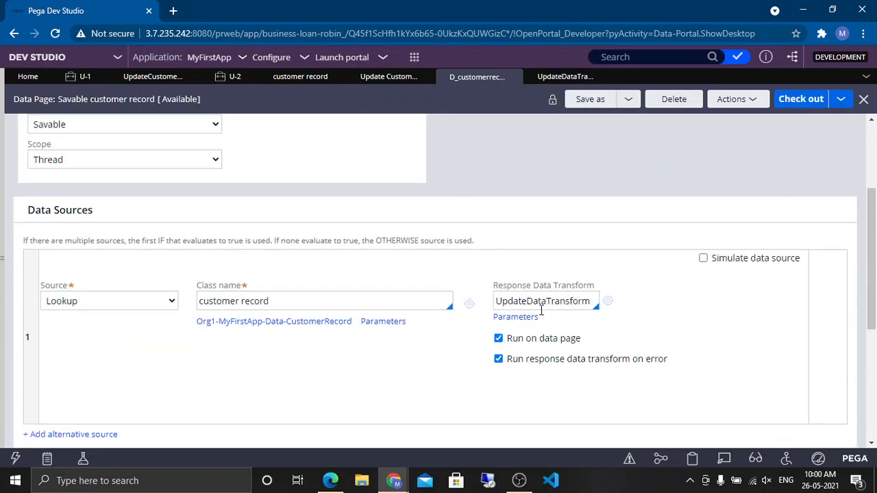
click(737, 59)
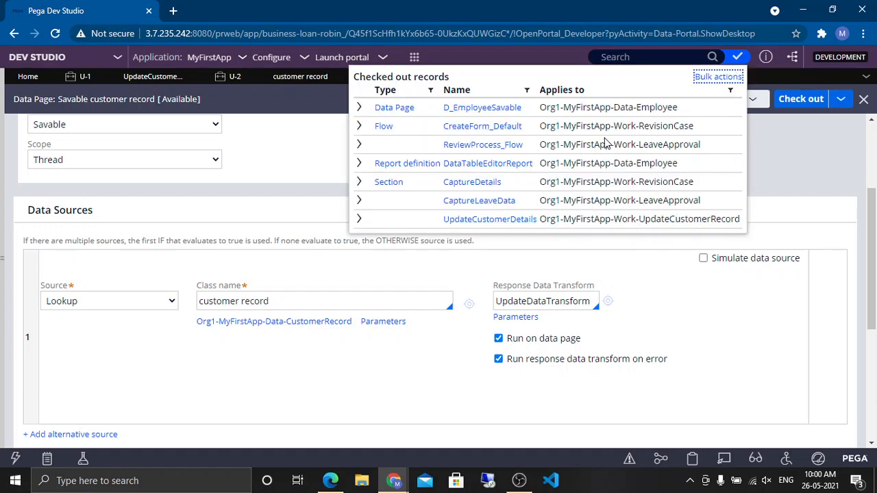
click(778, 195)
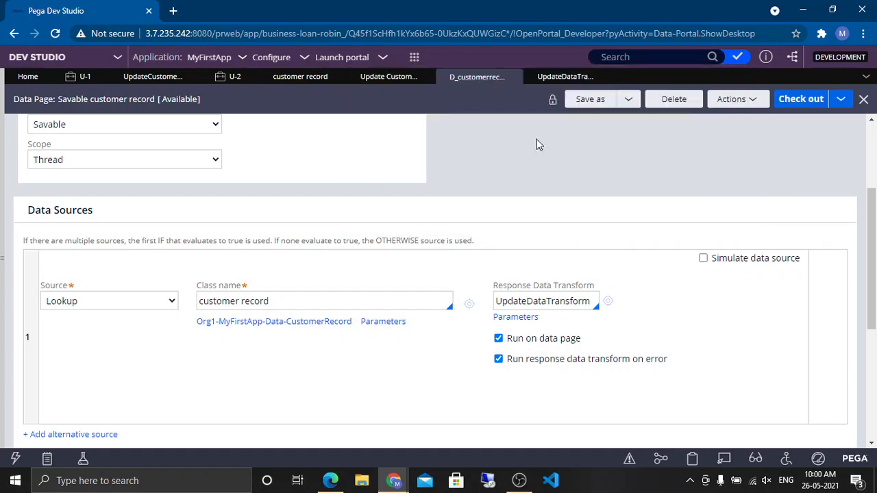
click(414, 57)
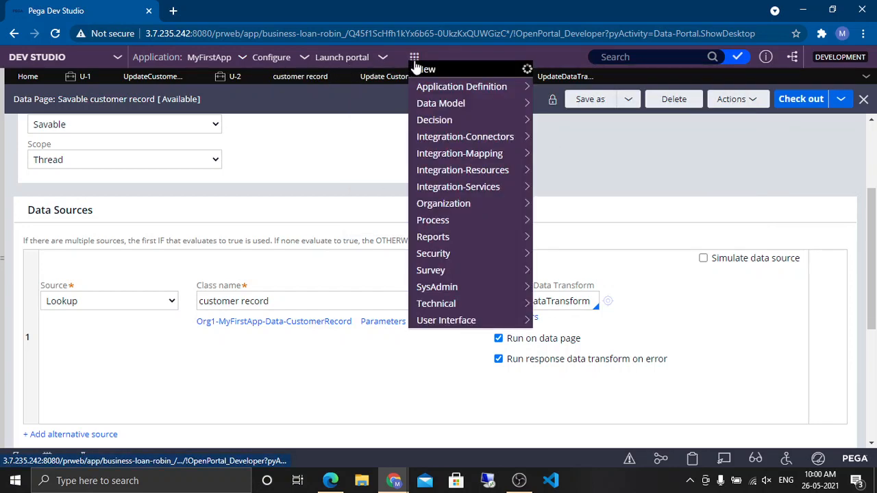
mouse_move(426, 68)
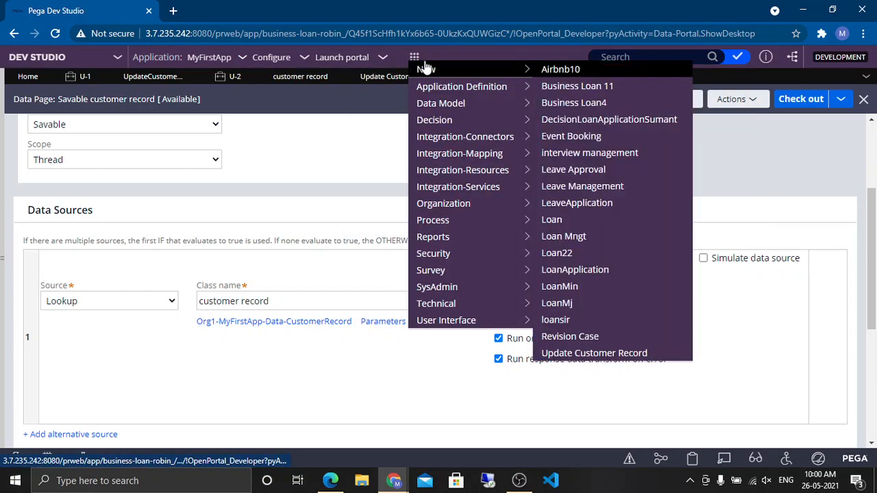
click(569, 353)
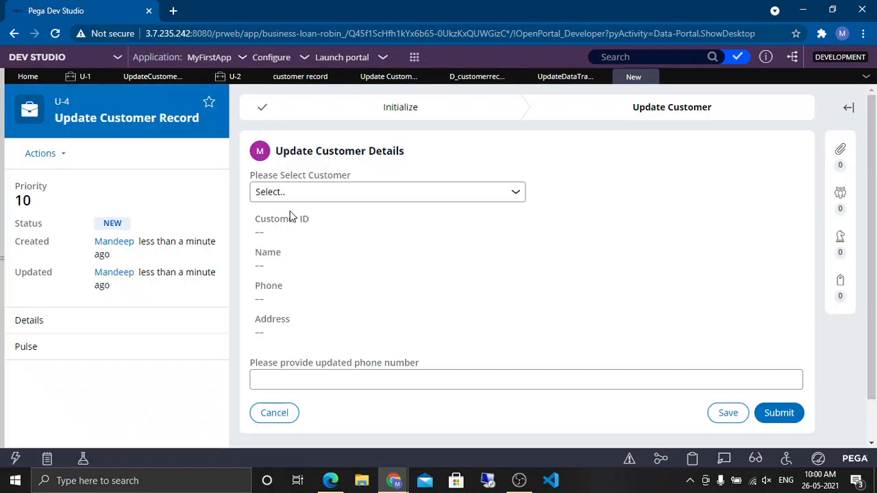
click(342, 191)
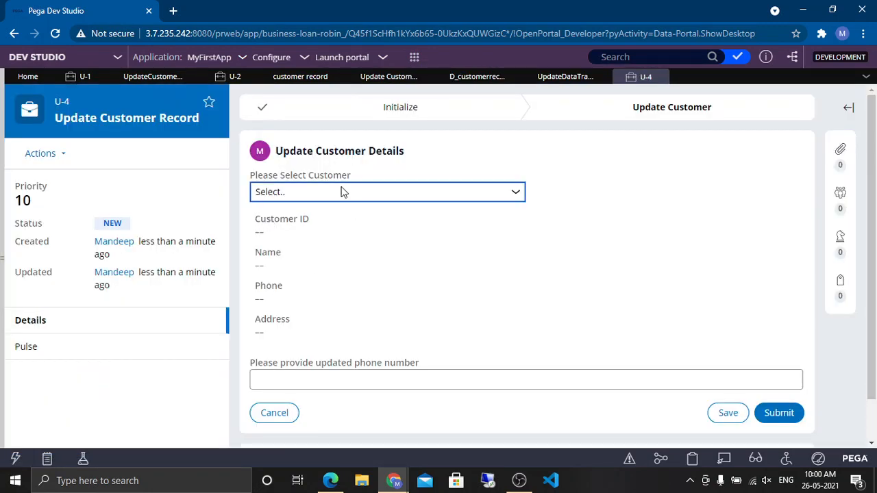
click(308, 223)
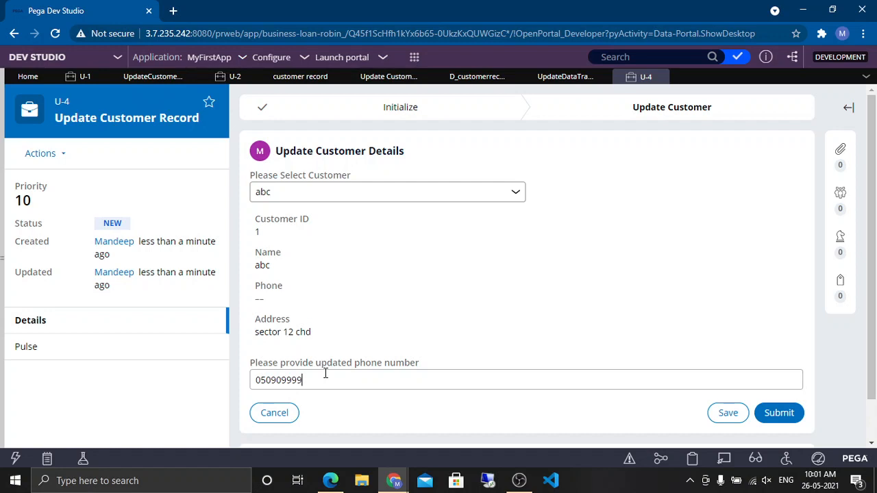
click(779, 413)
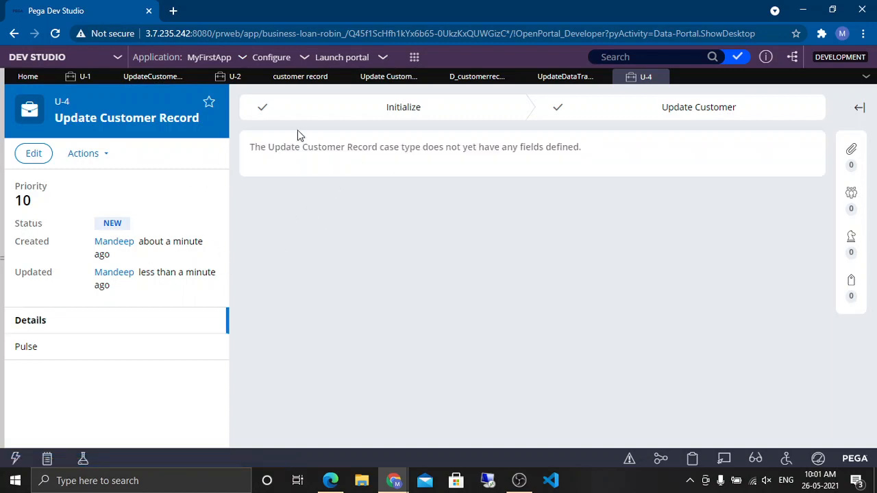
Step: Open the customer record data type's records to check the stored phone numbers
click(3, 268)
click(25, 178)
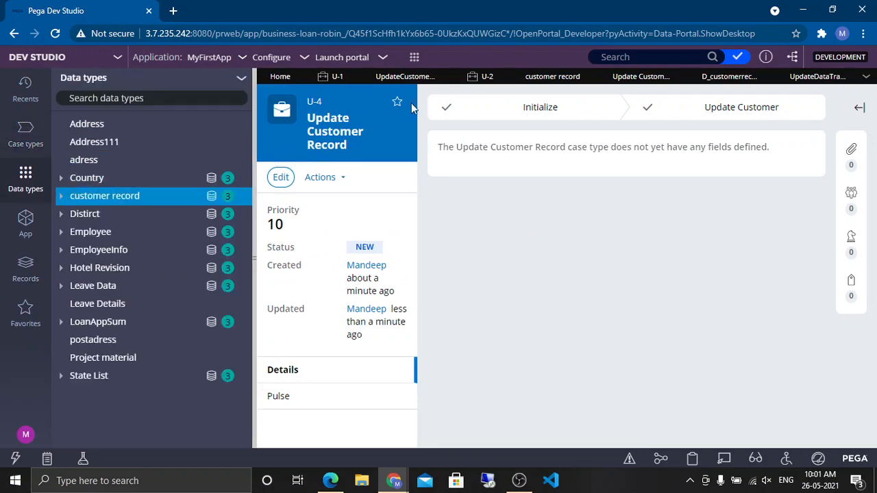
click(130, 199)
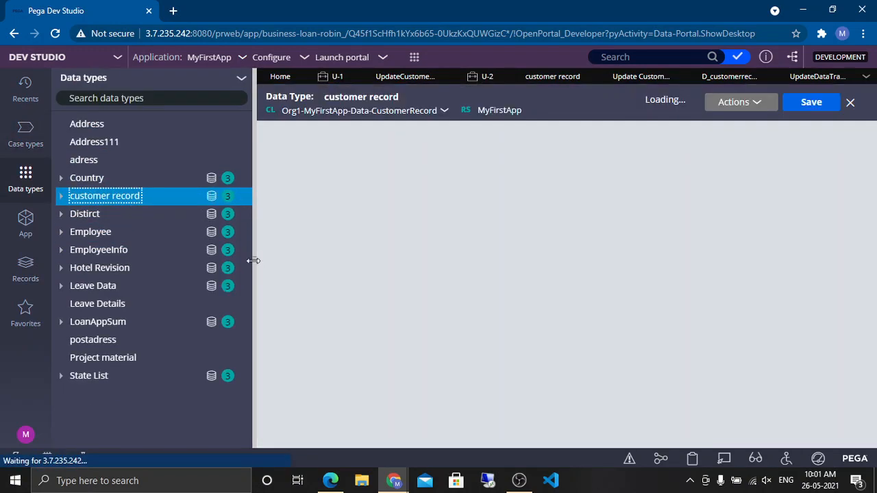
click(253, 260)
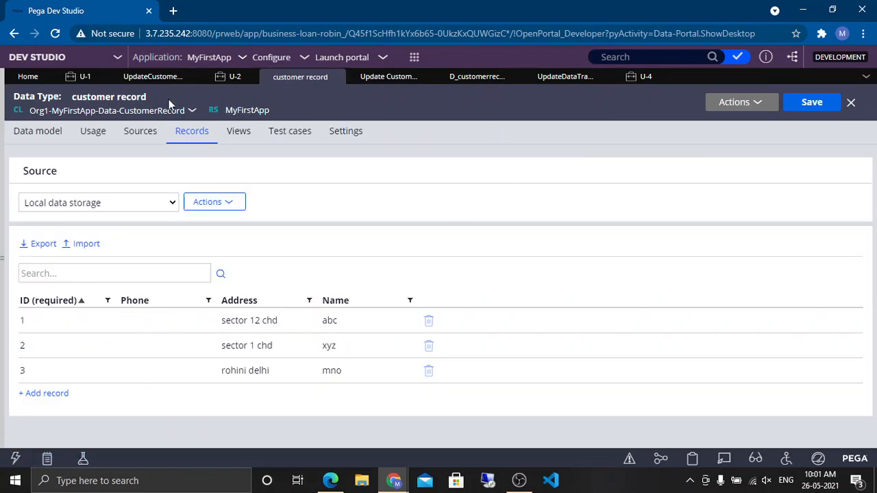
Step: Open the Update Customer Record case type, review the Save customer record step's data page and ID parameter, and save
click(152, 79)
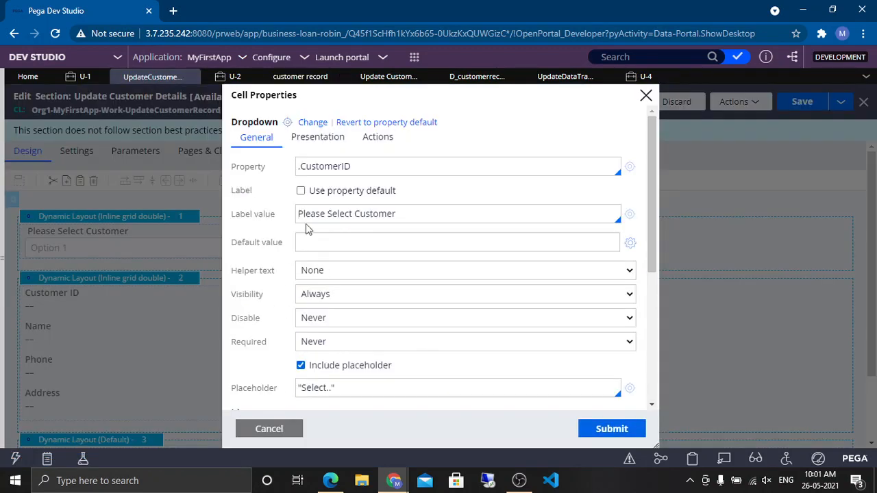
click(2, 247)
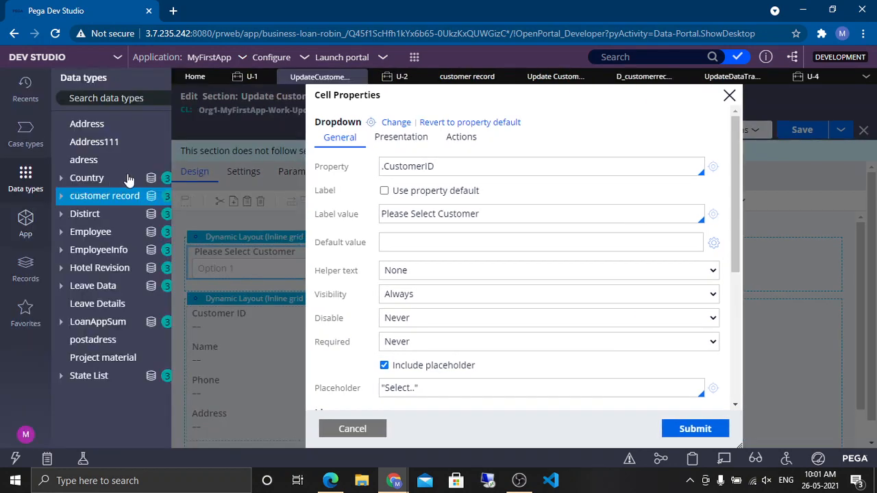
click(26, 134)
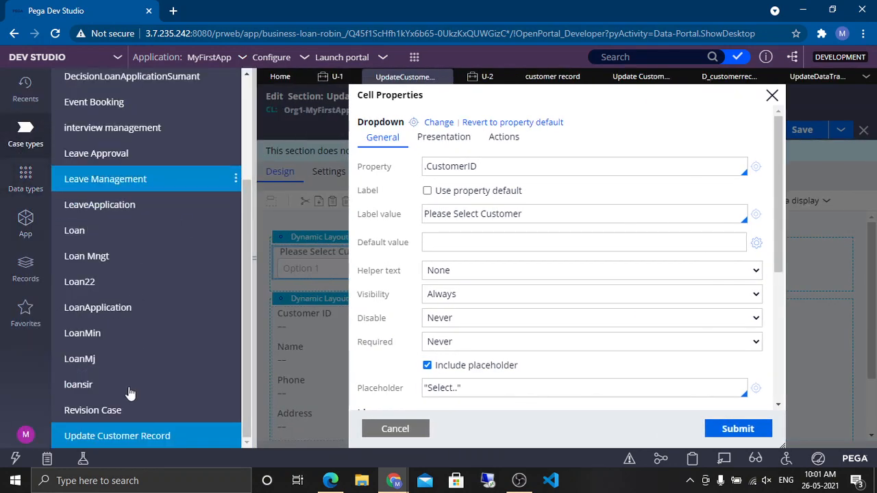
click(122, 438)
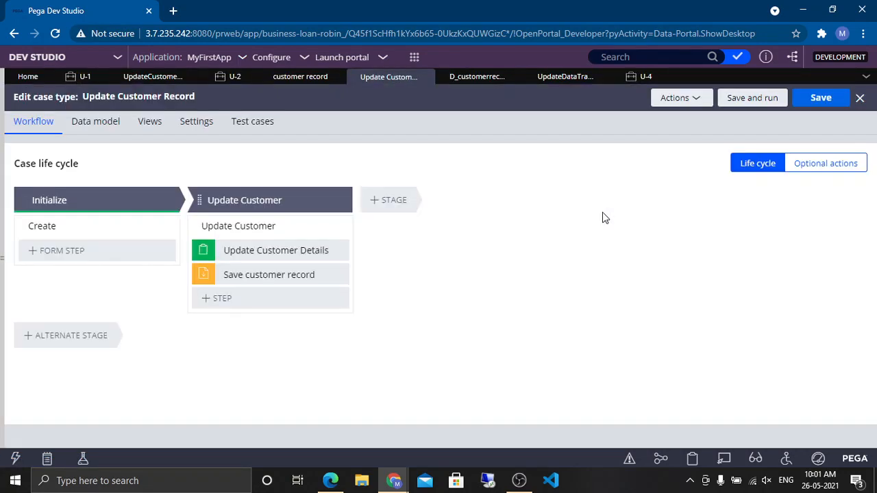
click(286, 275)
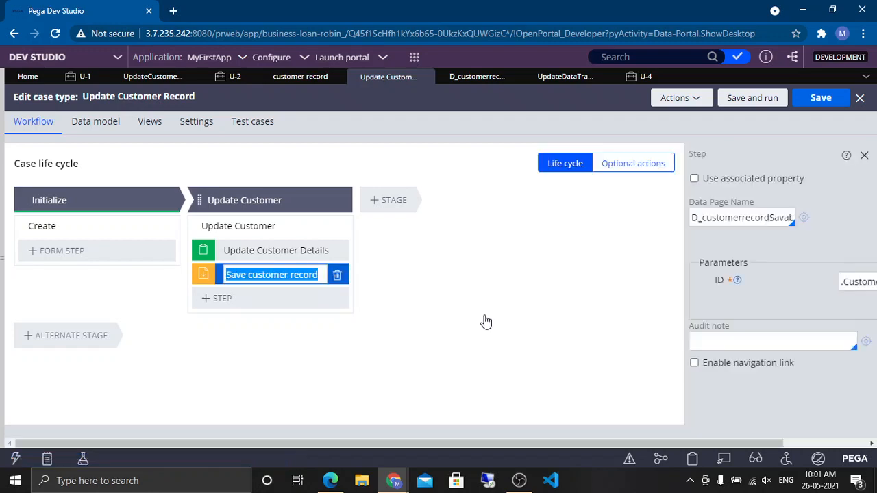
drag(640, 445, 824, 445)
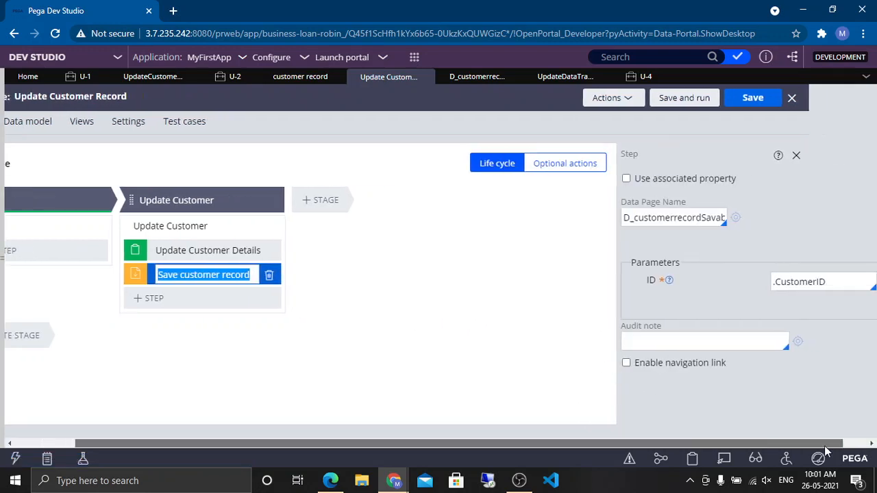
click(816, 286)
key(ctrl+a)
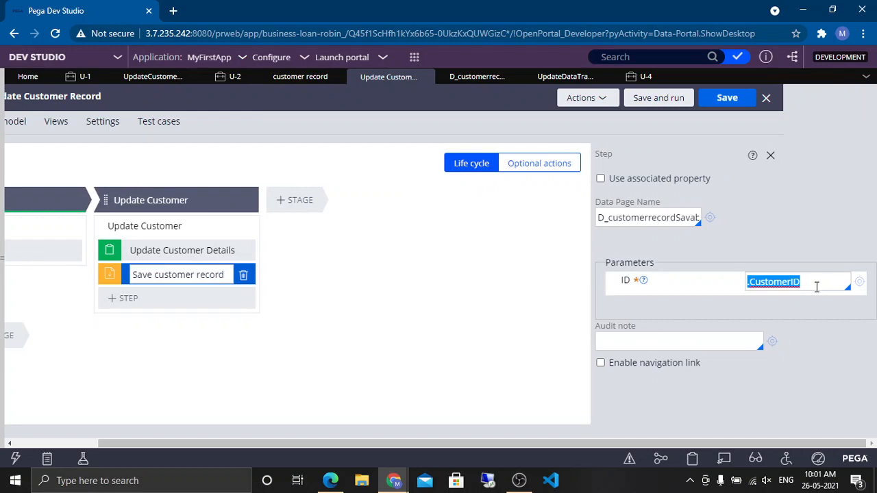
click(726, 98)
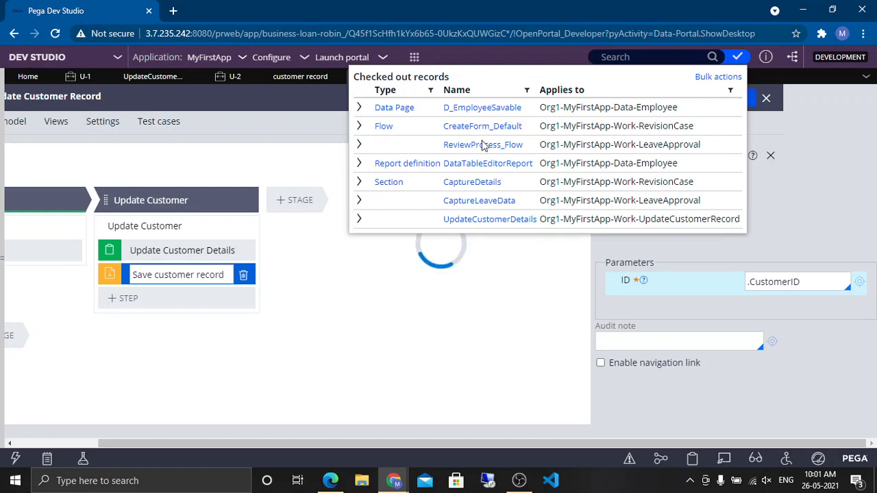
Step: Bulk check in all checked-out rules with the comment checin everything, then close the check-in window
click(724, 77)
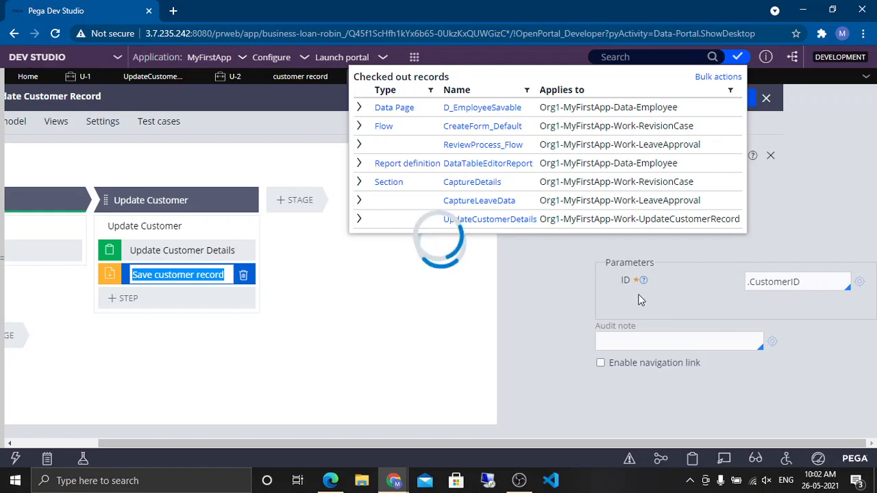
click(738, 59)
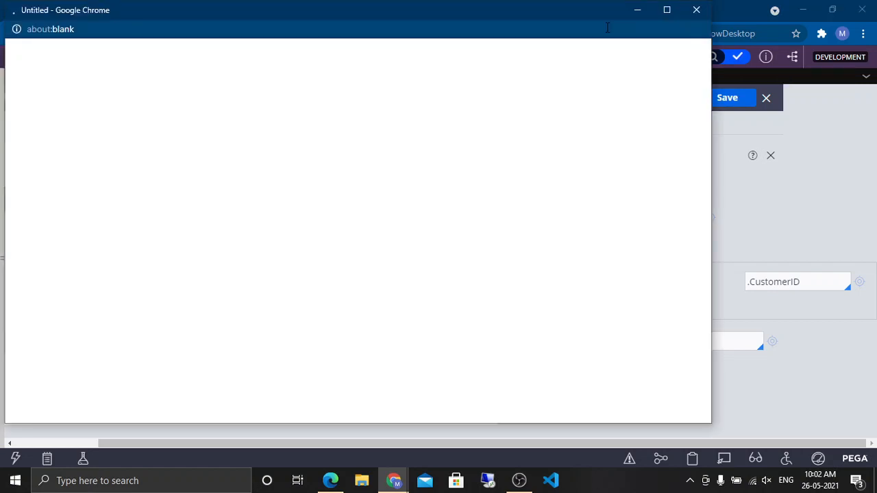
drag(409, 8, 491, 22)
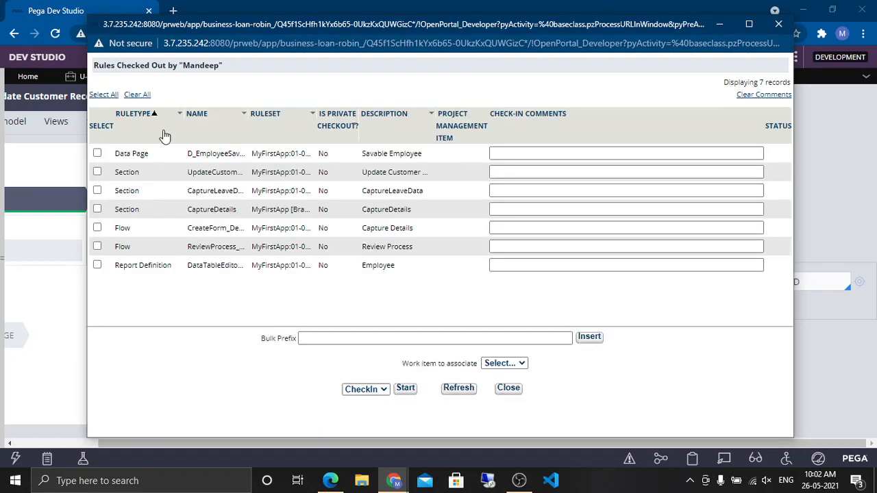
click(104, 93)
click(439, 338)
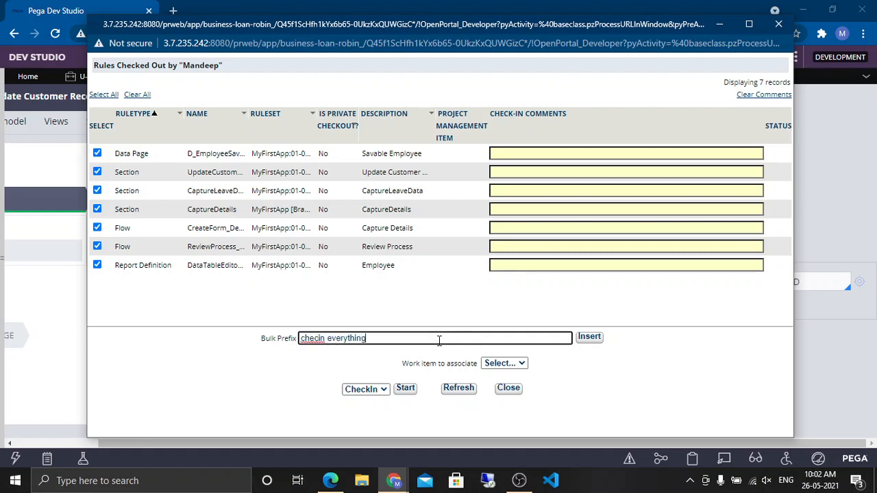
key(Tab)
key(Return)
click(405, 388)
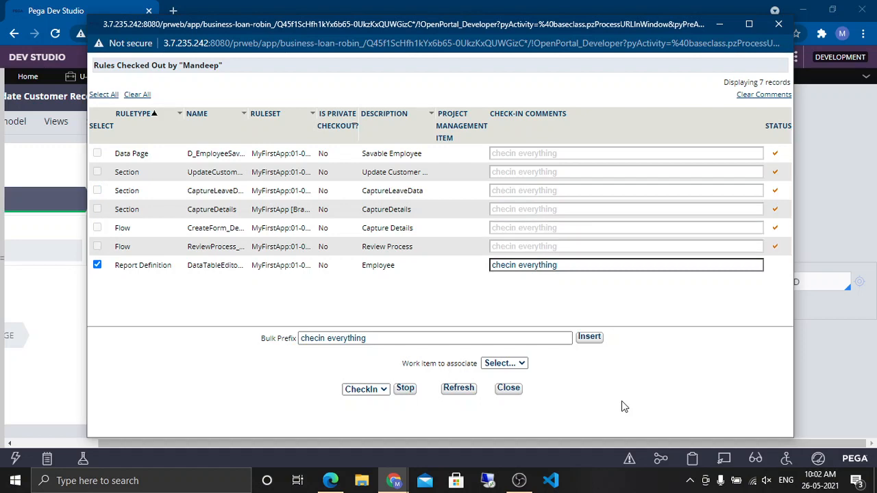
click(779, 25)
Step: Close all open tabs and dismiss the unsaved-work notice
click(865, 77)
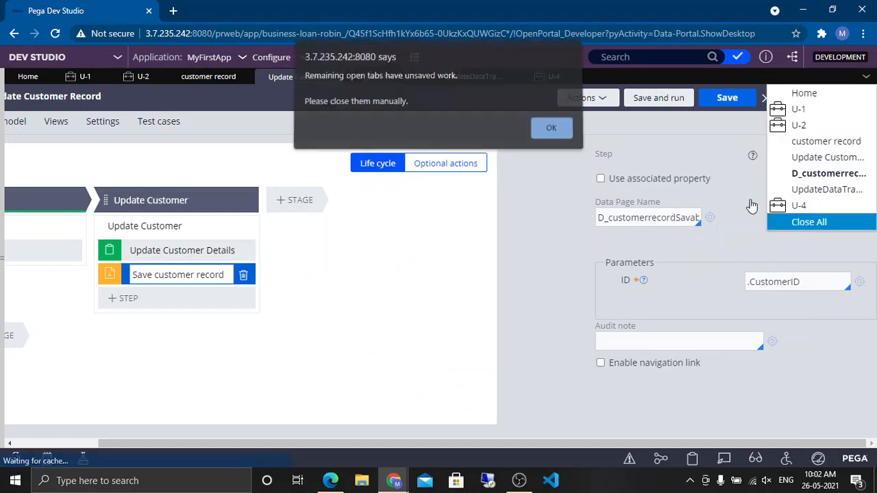
click(552, 131)
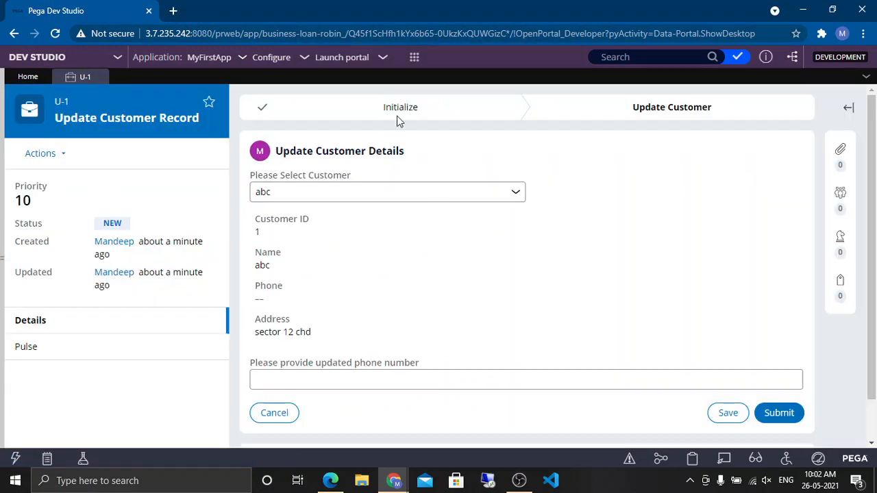
Step: Create another Update Customer Record case, choose customer abc, enter 12345 as the updated phone number and submit
click(414, 62)
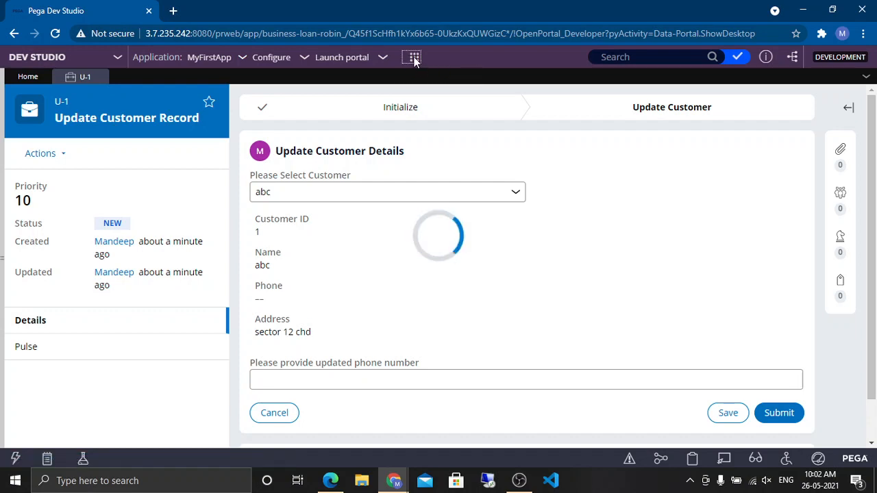
mouse_move(525, 70)
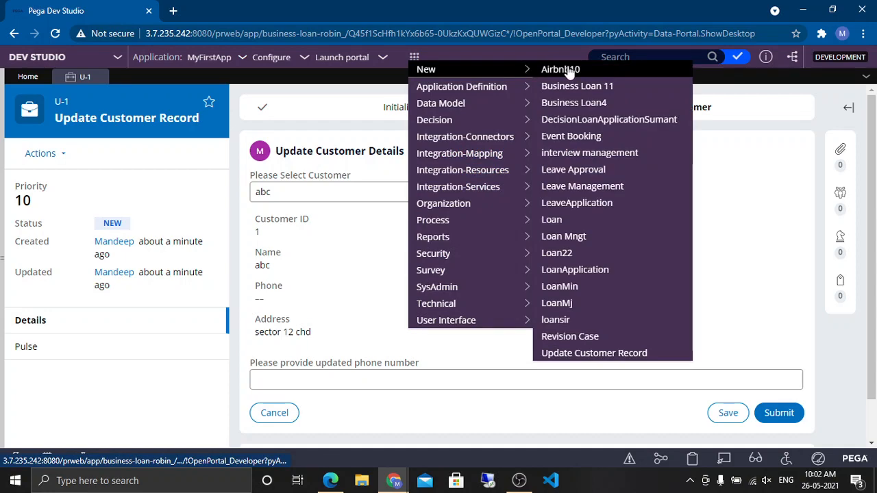
click(599, 353)
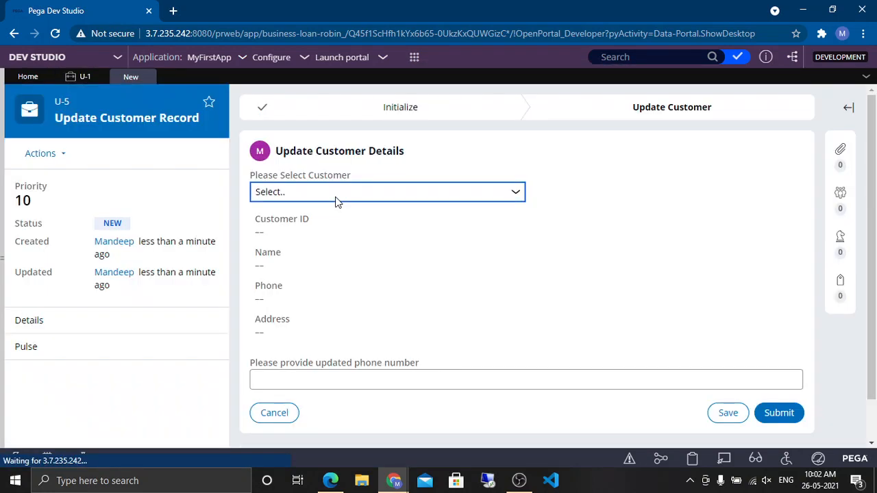
click(337, 197)
click(315, 224)
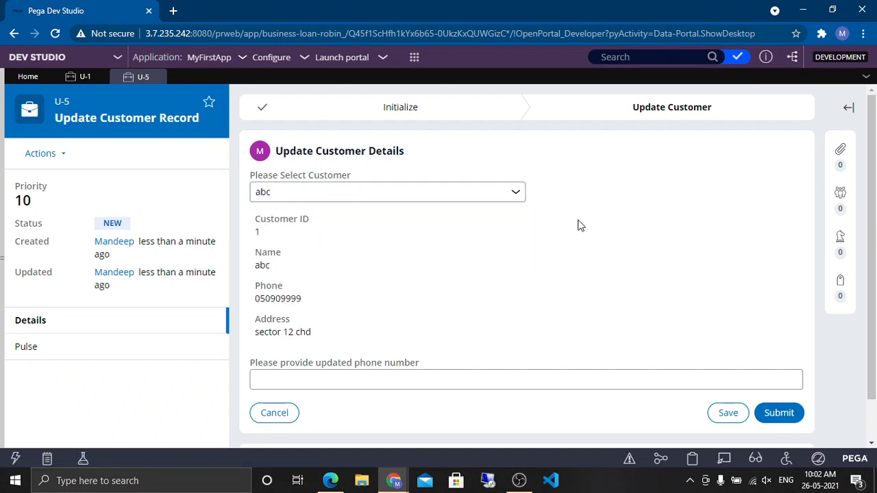
click(476, 376)
text(12345)
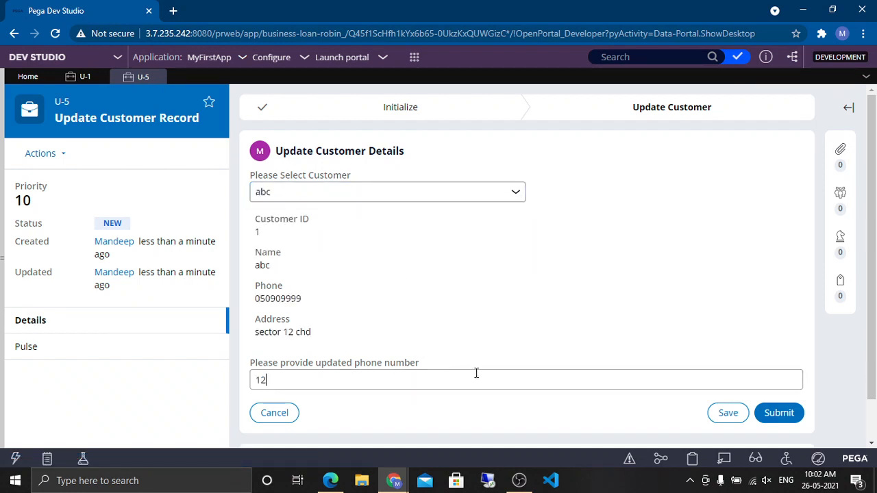
click(757, 413)
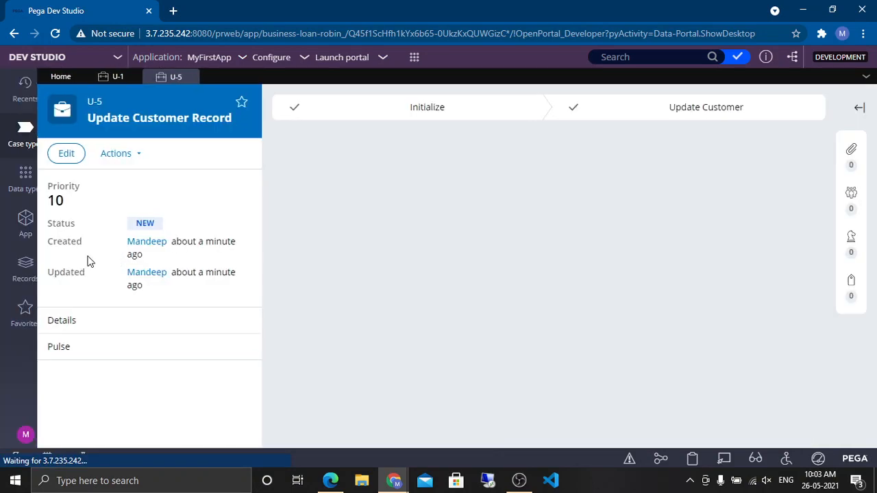
Step: Open the customer record data type and view its stored records
click(20, 179)
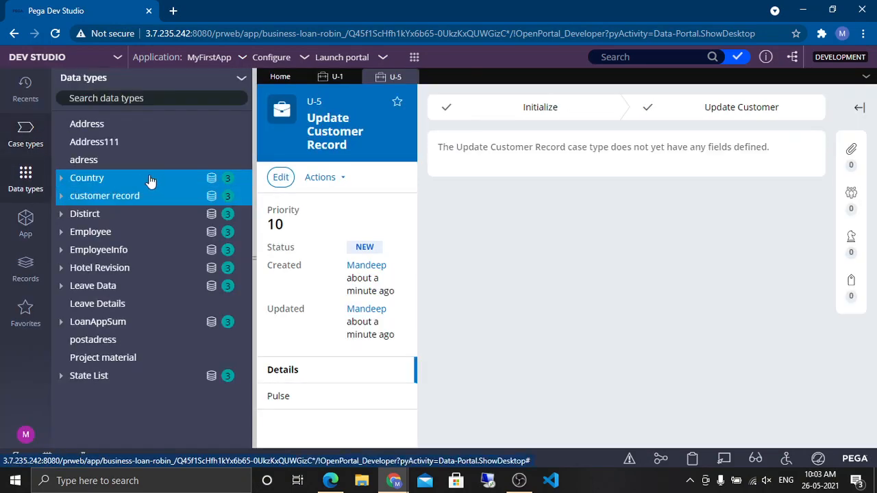
click(113, 197)
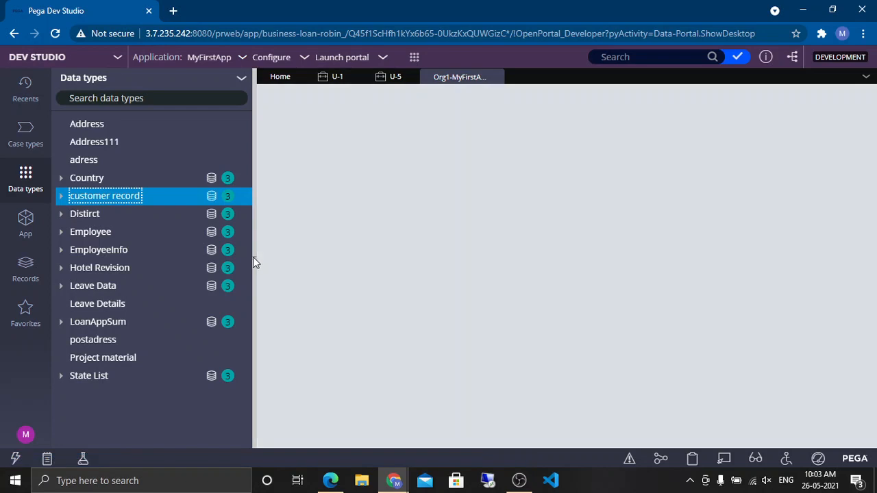
click(252, 260)
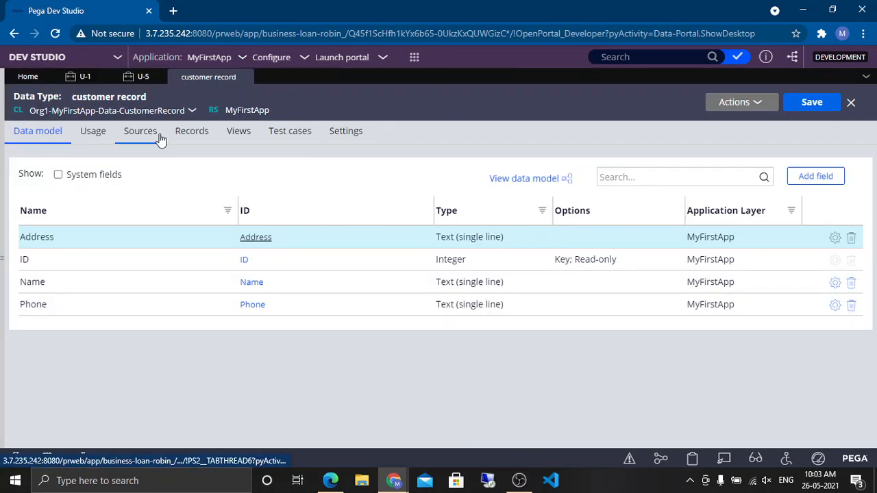
click(192, 136)
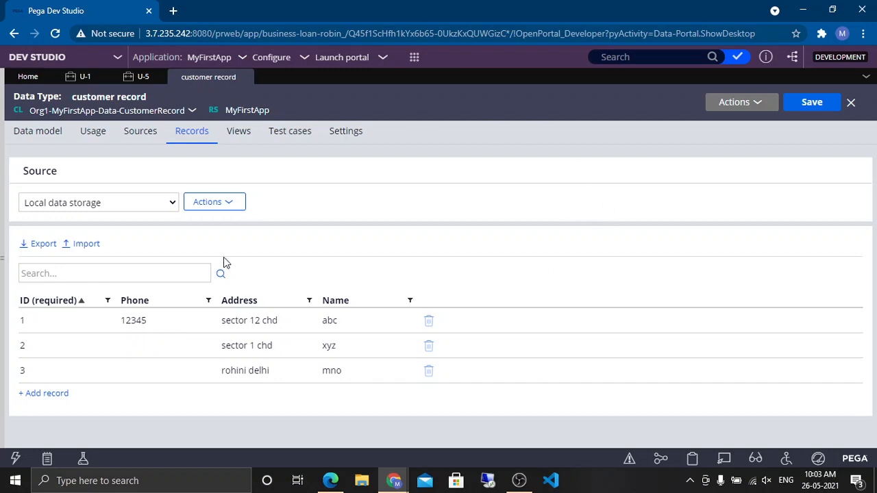
Step: Start a new Update Customer Record case and select customer abc
click(414, 57)
mouse_move(489, 70)
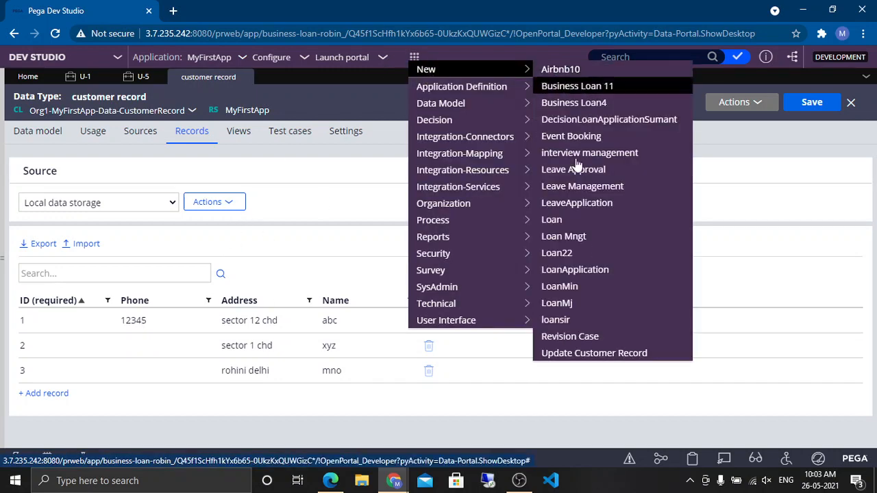
click(593, 355)
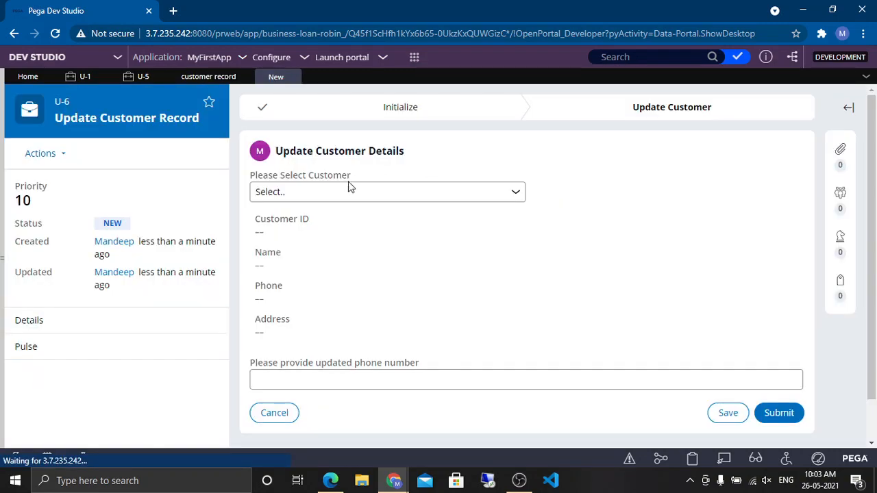
click(325, 191)
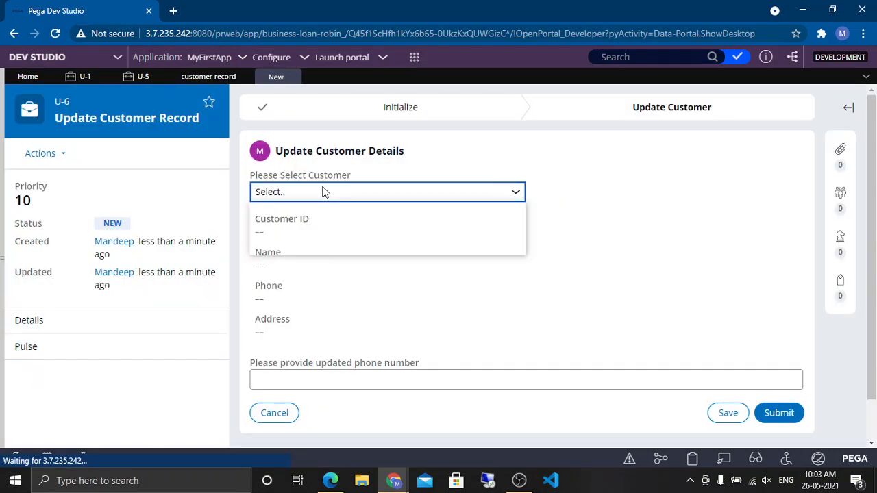
click(297, 226)
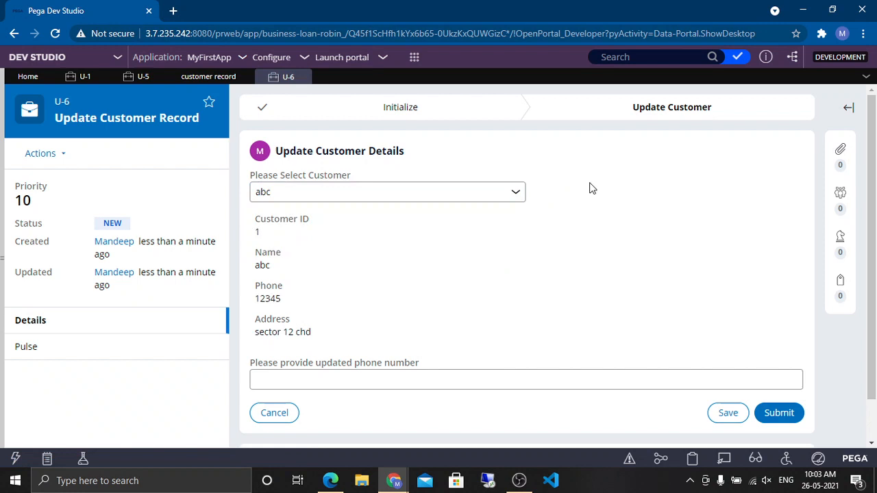
Step: Copy the selected customer's phone number from the case form
double_click(268, 298)
right_click(267, 298)
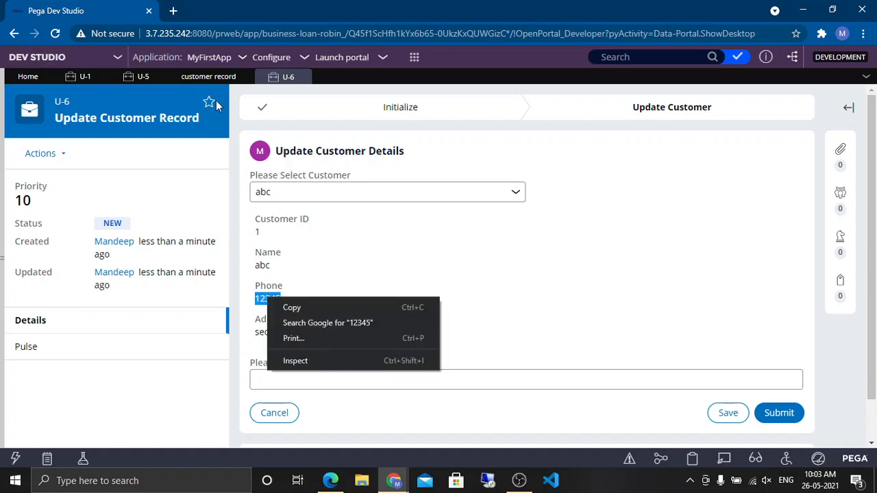
click(292, 307)
Step: Open the Savable customer record data page from the customer record data type's sources
click(208, 76)
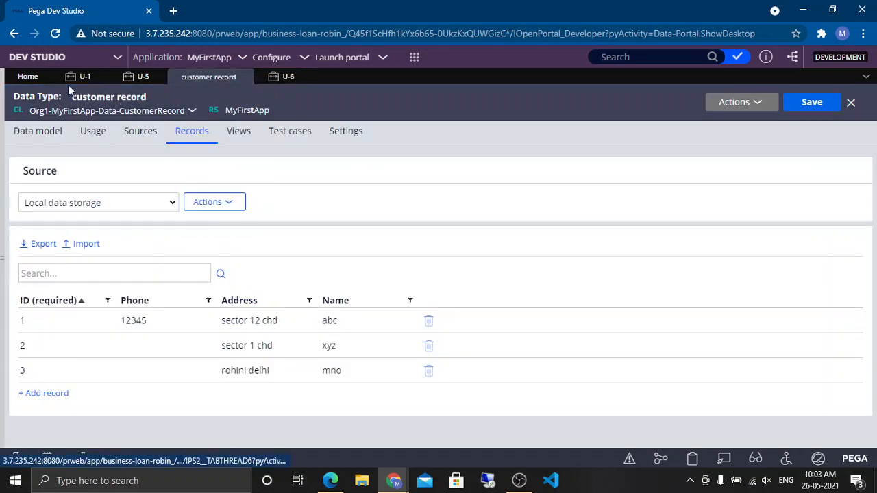
click(3, 151)
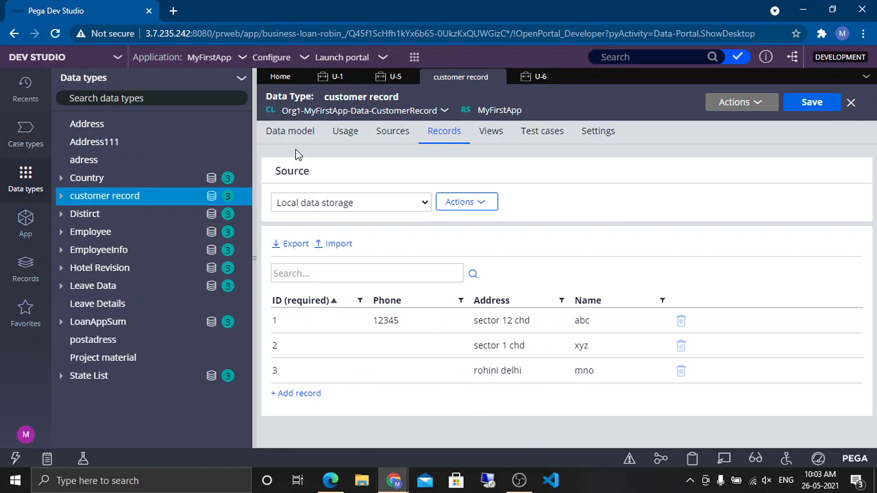
click(31, 106)
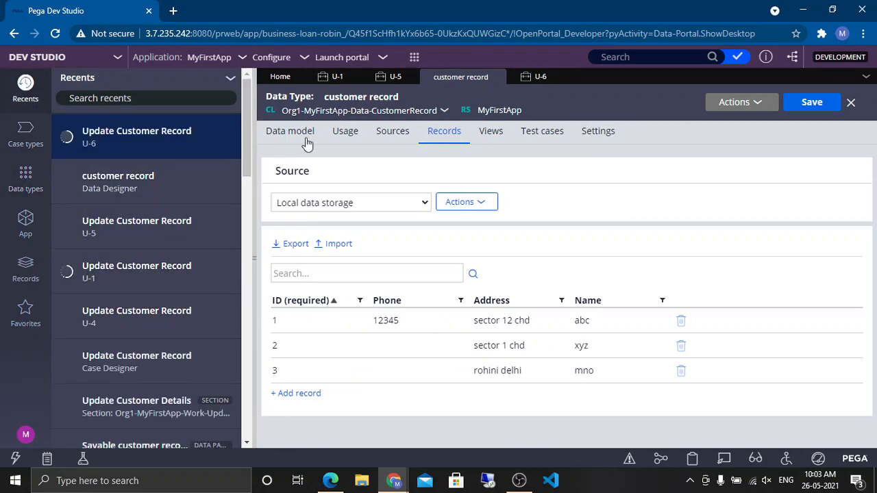
click(393, 134)
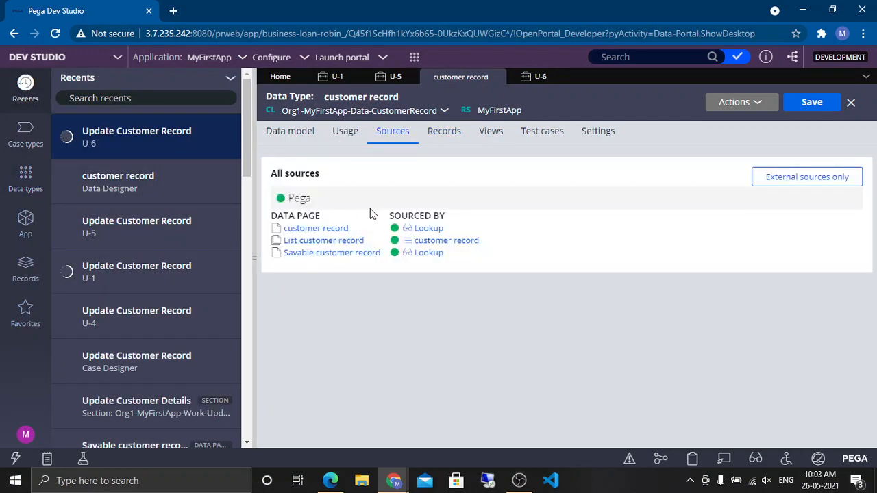
click(328, 253)
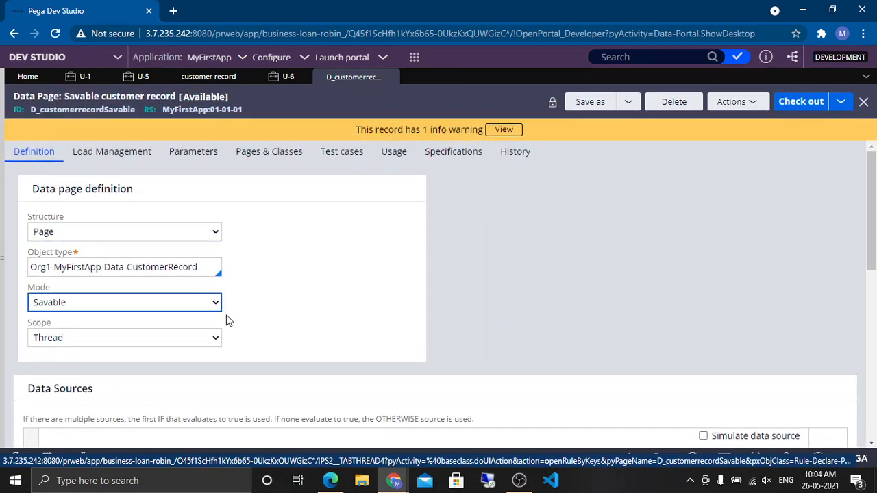
Step: Review the Savable customer record data page's data sources and data save options, including the save class name
scroll(211, 354, down, 10)
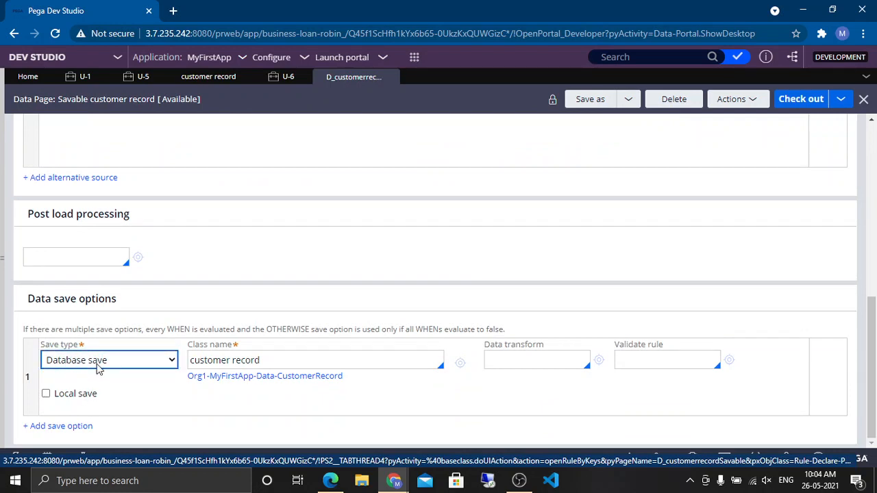
double_click(285, 360)
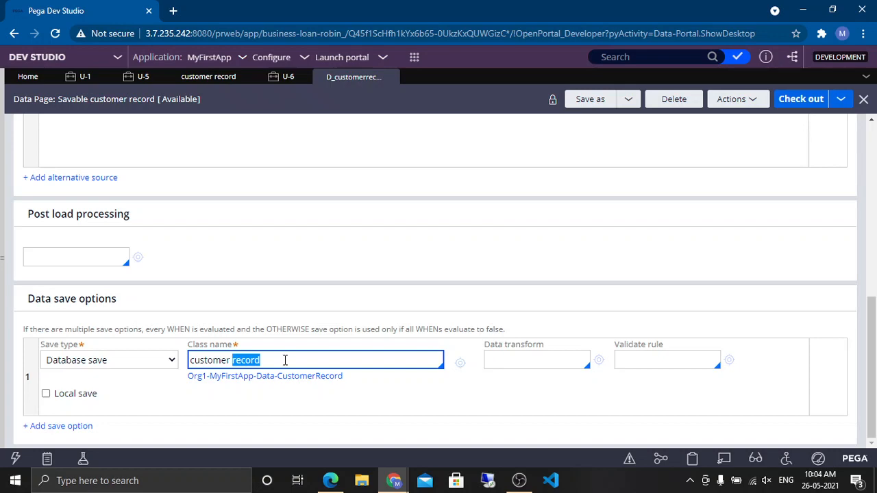
scroll(220, 217, up, 10)
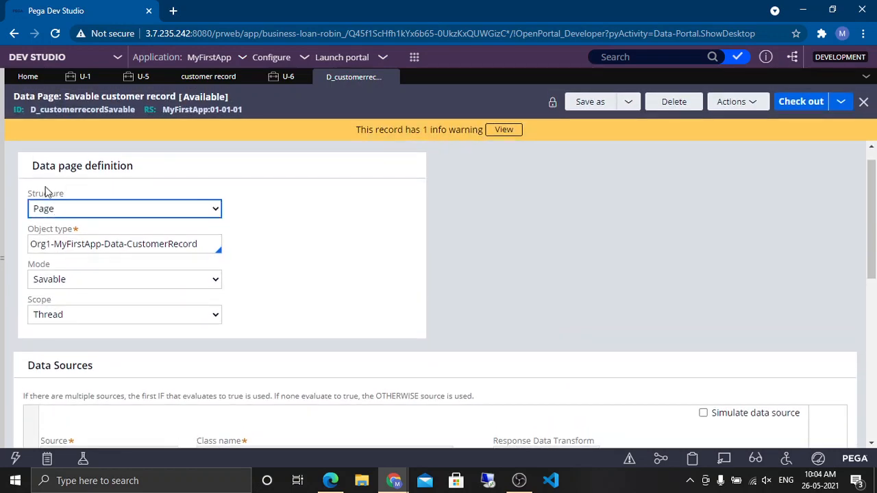
scroll(377, 217, down, 3)
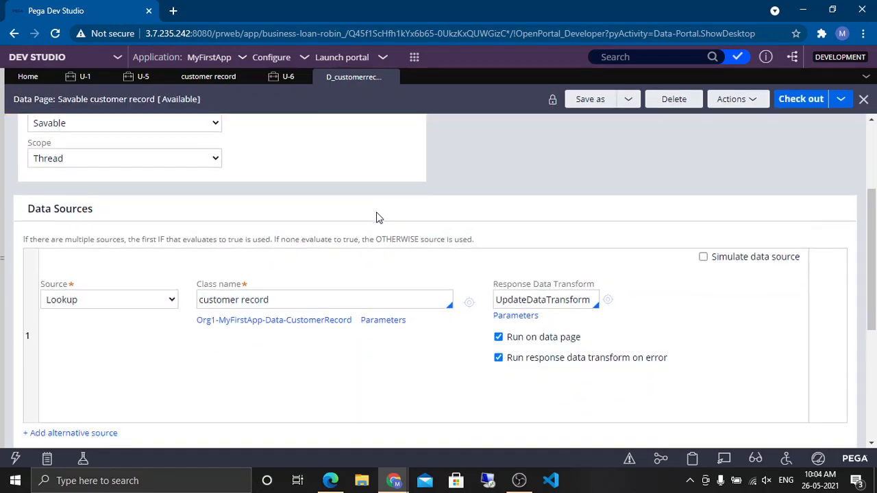
scroll(377, 217, down, 4)
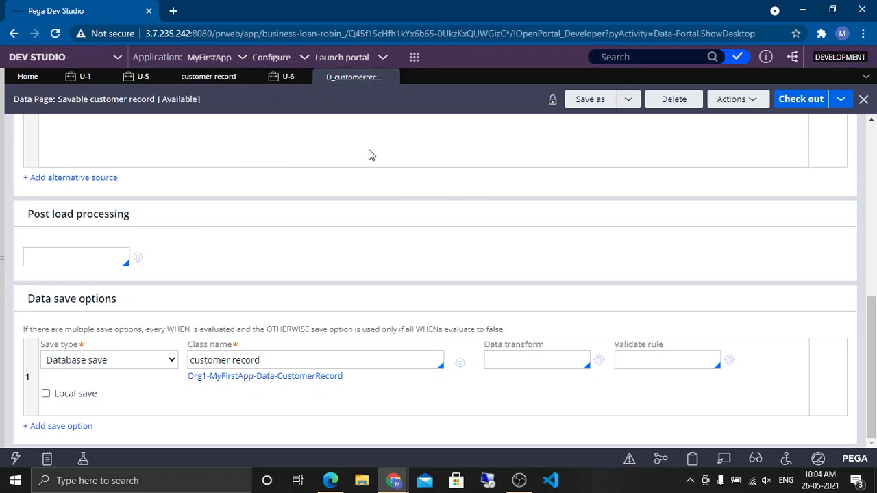
click(292, 358)
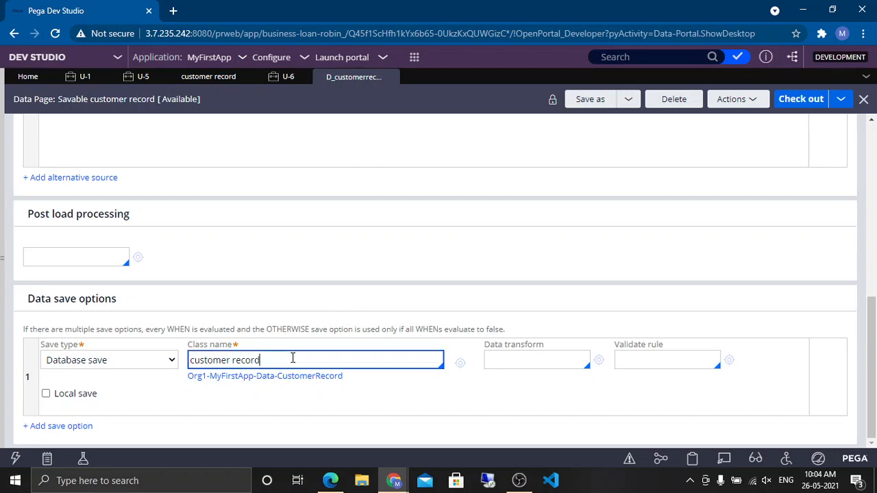
double_click(293, 358)
click(293, 358)
click(267, 81)
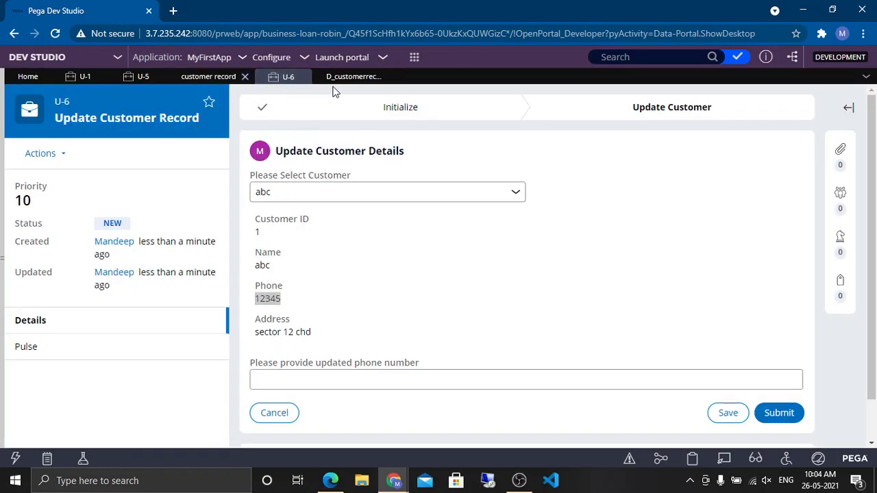
click(349, 79)
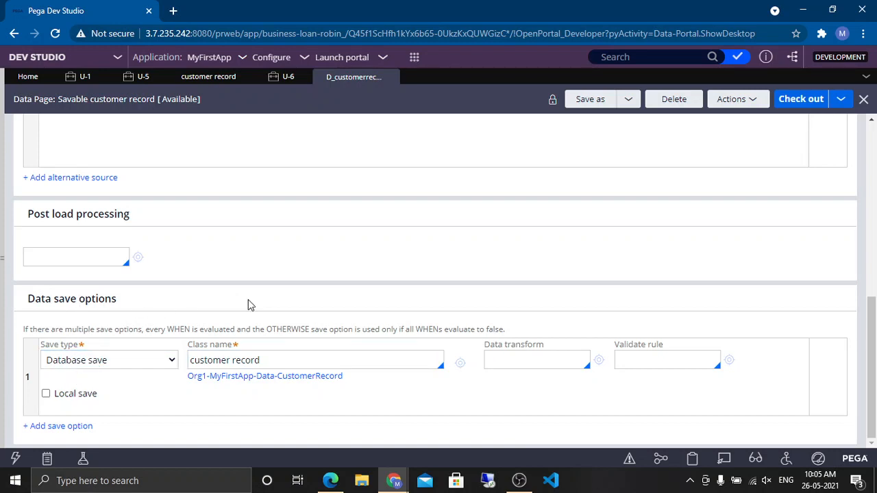
scroll(248, 299, up, 8)
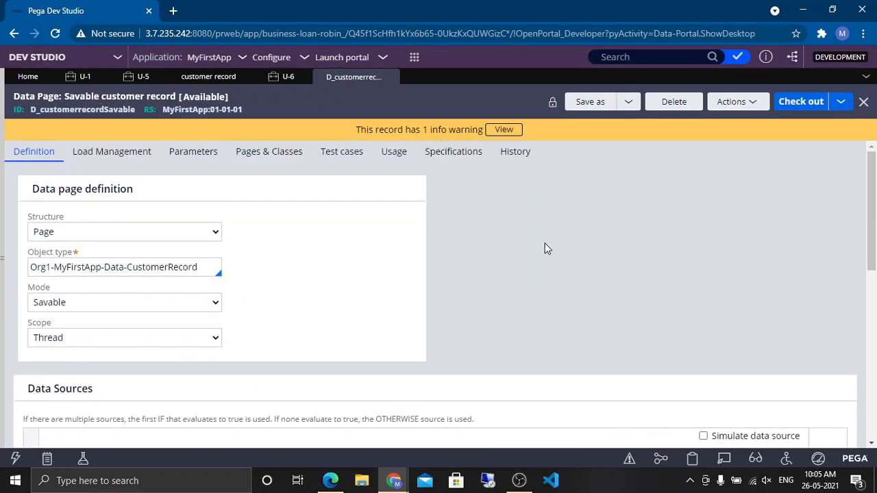